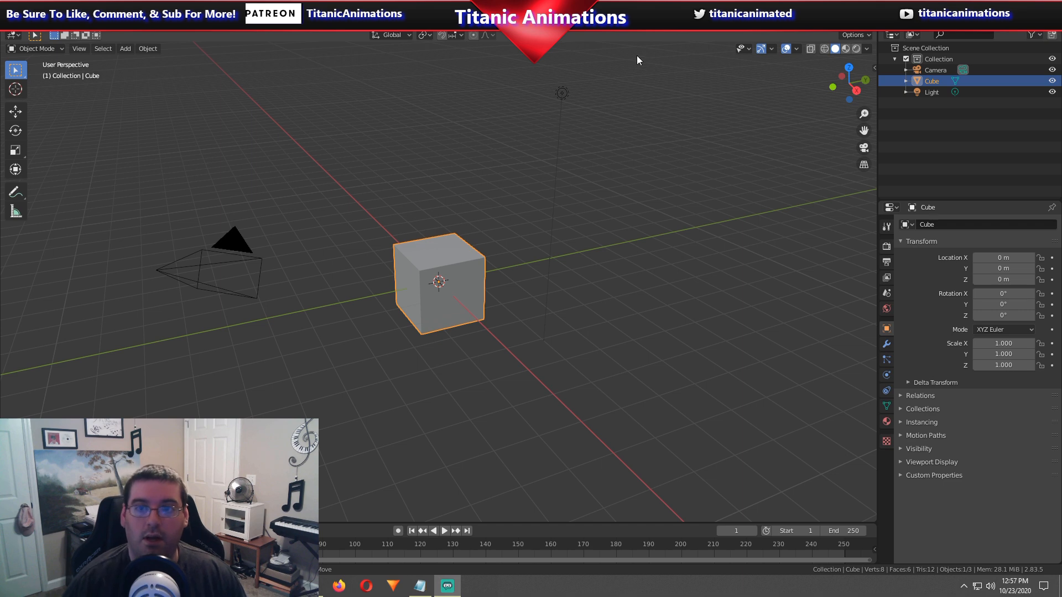
scroll(581, 218, down, 5)
mouse_move(554, 261)
middle_down()
mouse_move(618, 246)
mouse_move(563, 252)
middle_up()
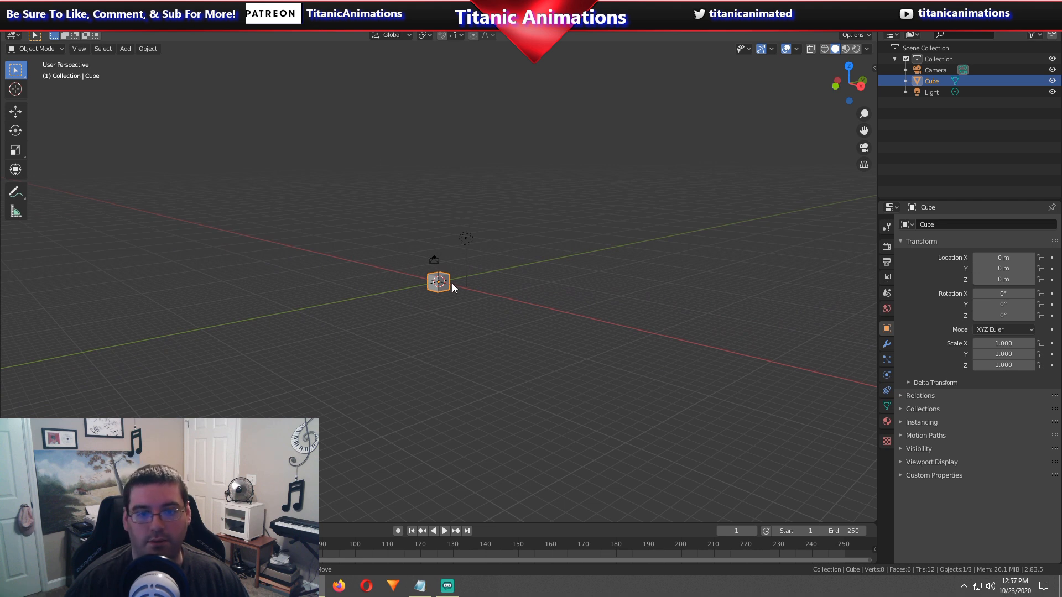
shift+scroll(455, 292, up, 4)
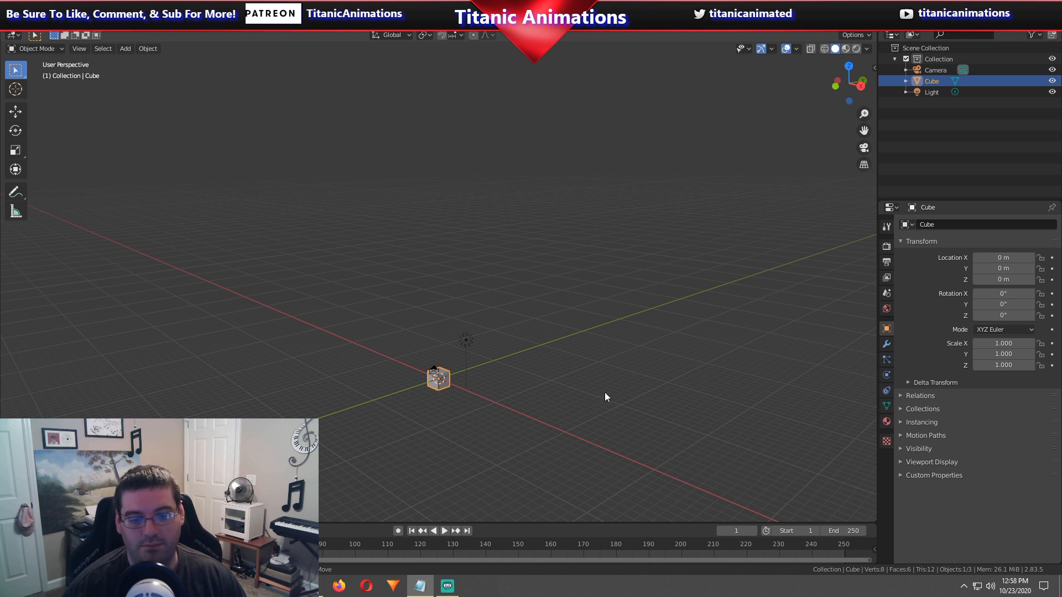
middle_drag(605, 396, 597, 399)
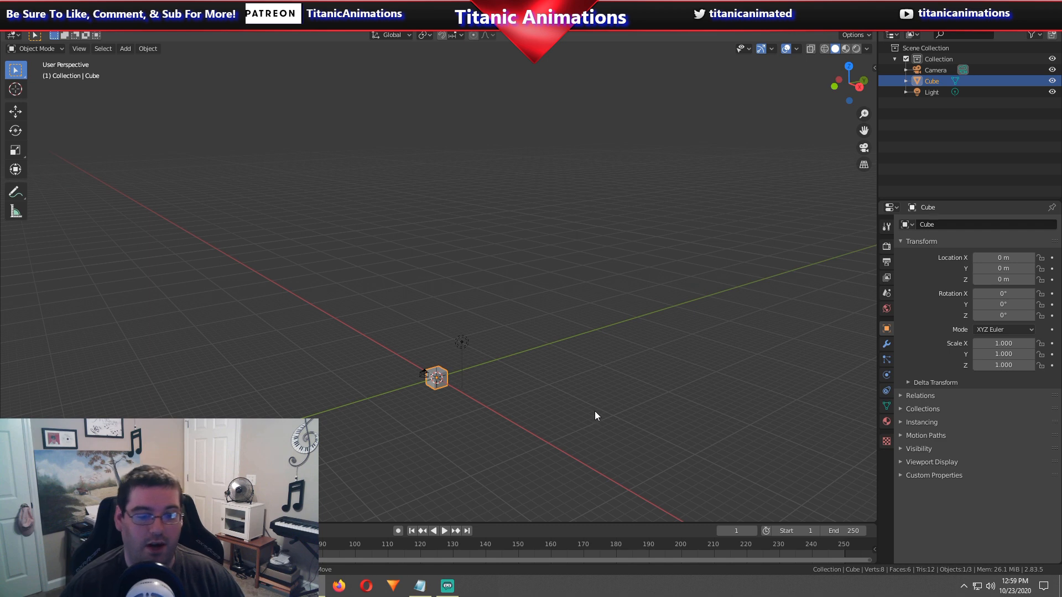
Delete the default cube, camera and light so the scene is empty.
scroll(539, 413, up, 3)
scroll(538, 413, up, 3)
shift+scroll(539, 414, down, 15)
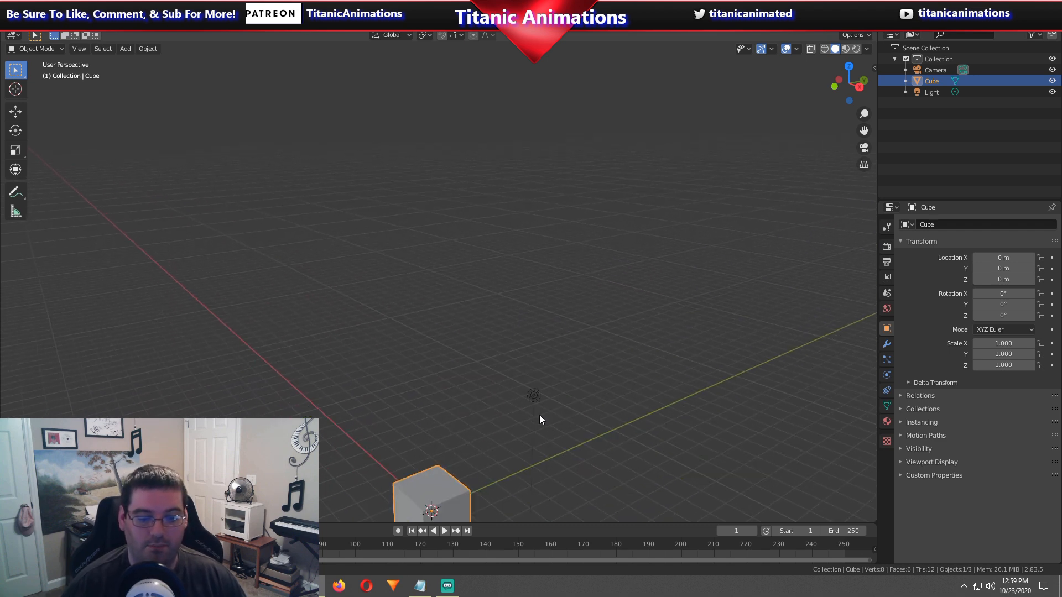
mouse_move(536, 425)
middle_down()
mouse_move(520, 430)
mouse_move(535, 432)
middle_up()
click(535, 433)
key(a)
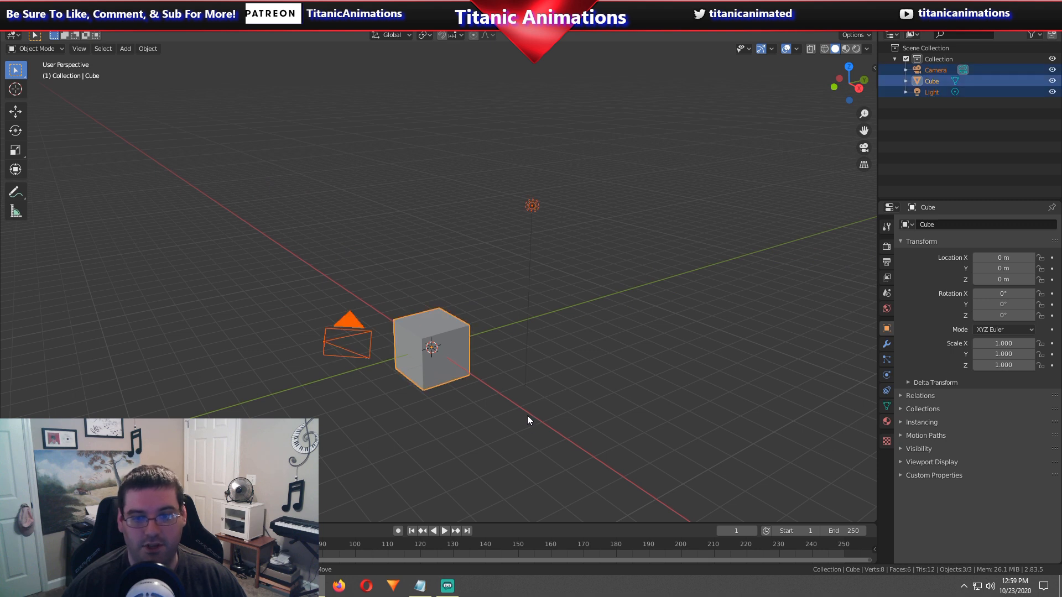
key(x)
click(526, 416)
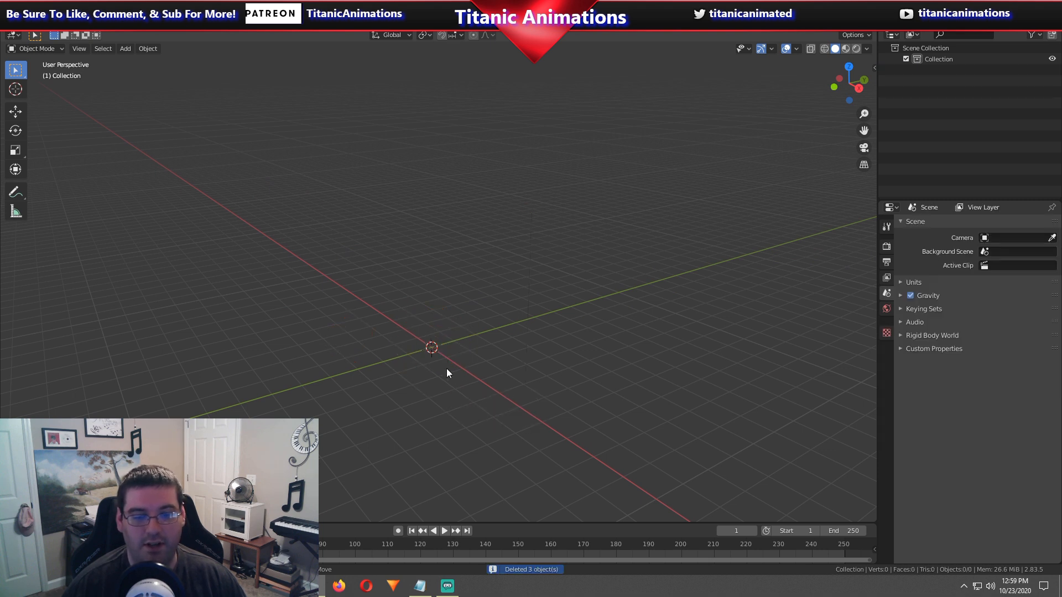
Add a mesh cylinder at the world origin.
key(shift+a)
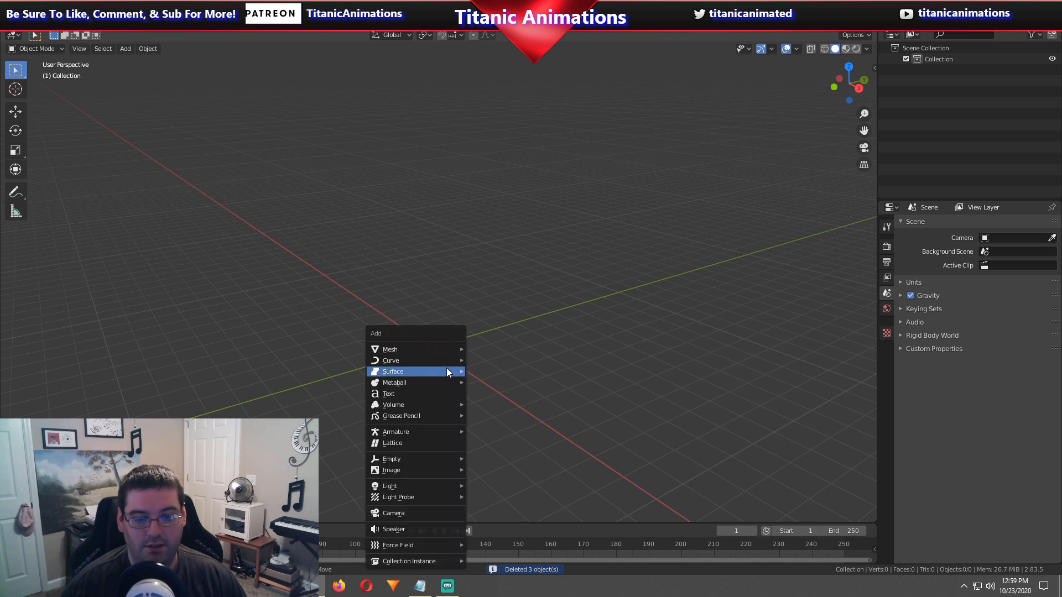
mouse_move(446, 347)
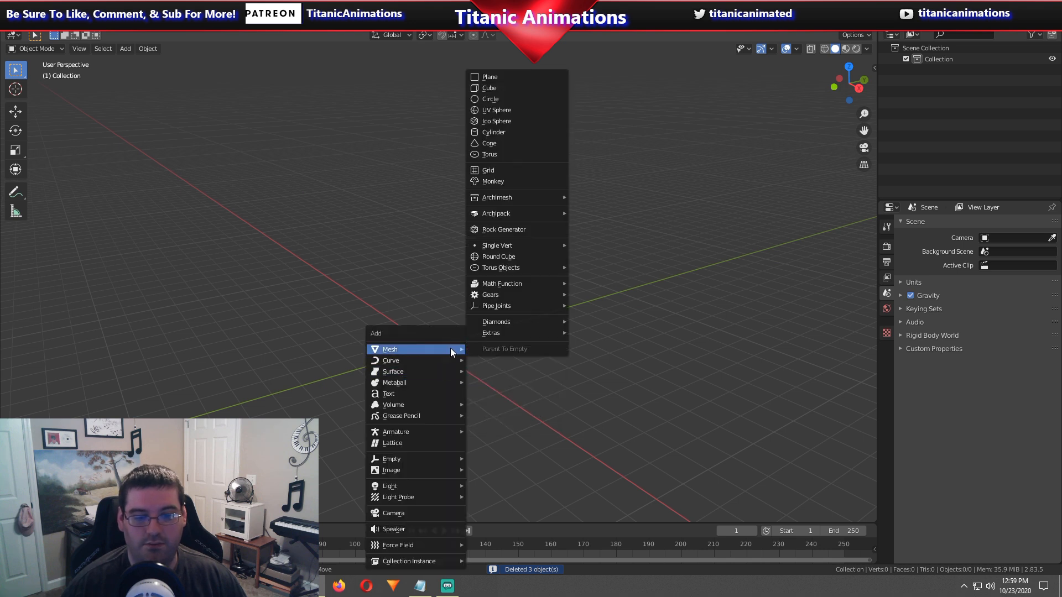
click(508, 132)
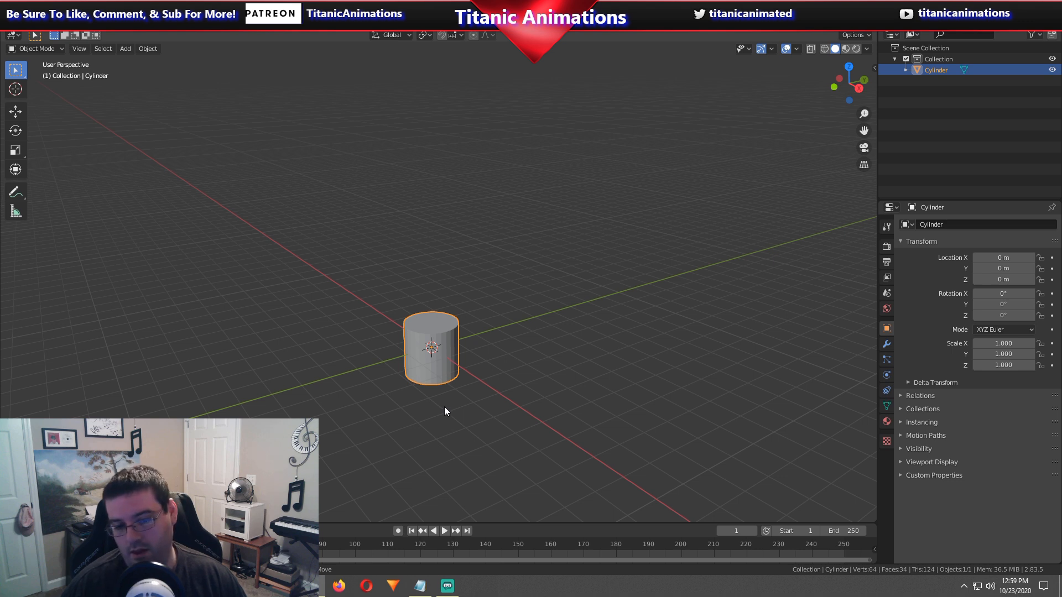
Scale the cylinder's entire mesh down to about a tenth of its size in Edit Mode.
key(Tab)
key(KP_Decimal)
scroll(444, 406, down, 5)
middle_drag(444, 406, 498, 433)
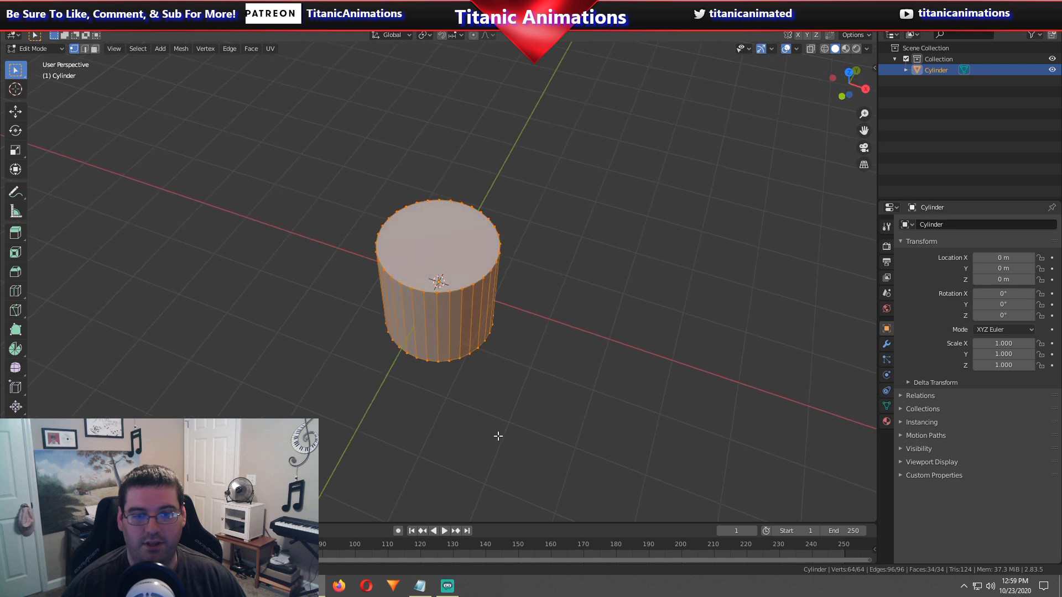
key(s)
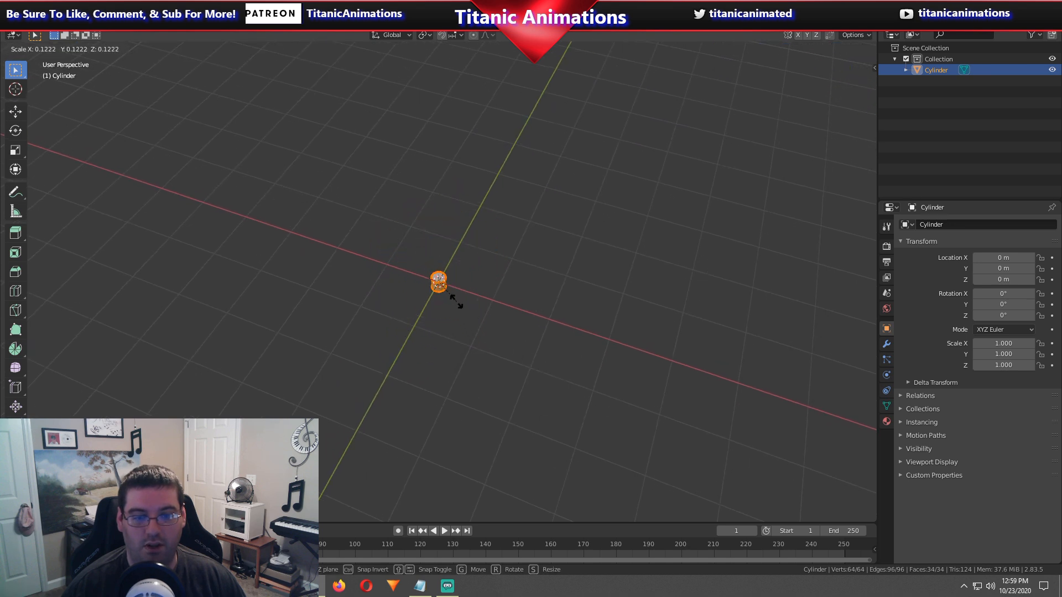
click(453, 296)
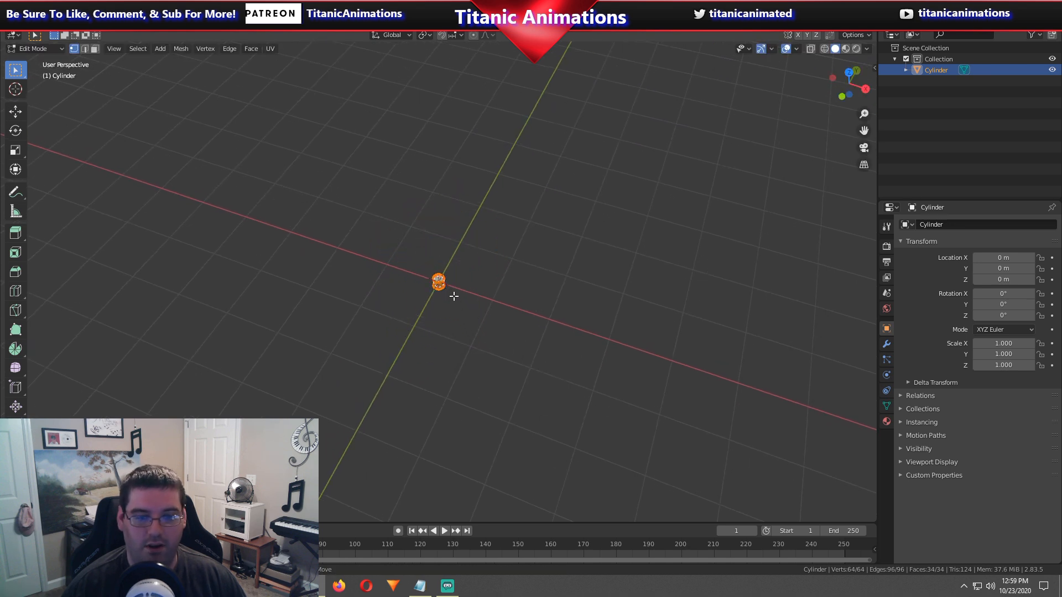
Remove the cylinder's top by selecting its upper ring of vertices and deleting the face.
scroll(455, 296, up, 2)
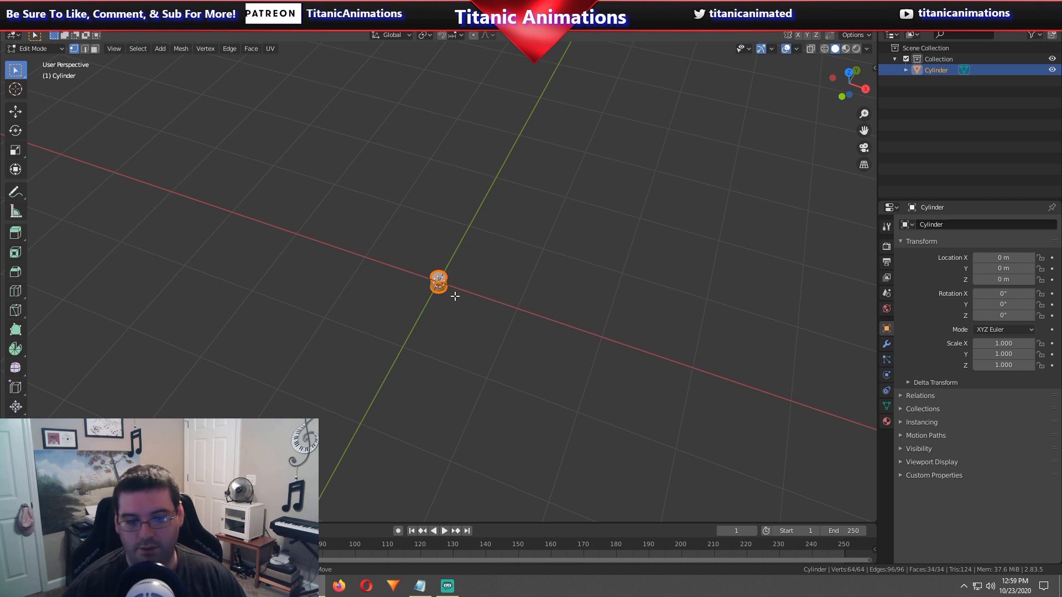
key(KP_3)
key(shift+z)
scroll(446, 289, up, 8)
key(alt+a)
drag(369, 194, 571, 263)
key(x)
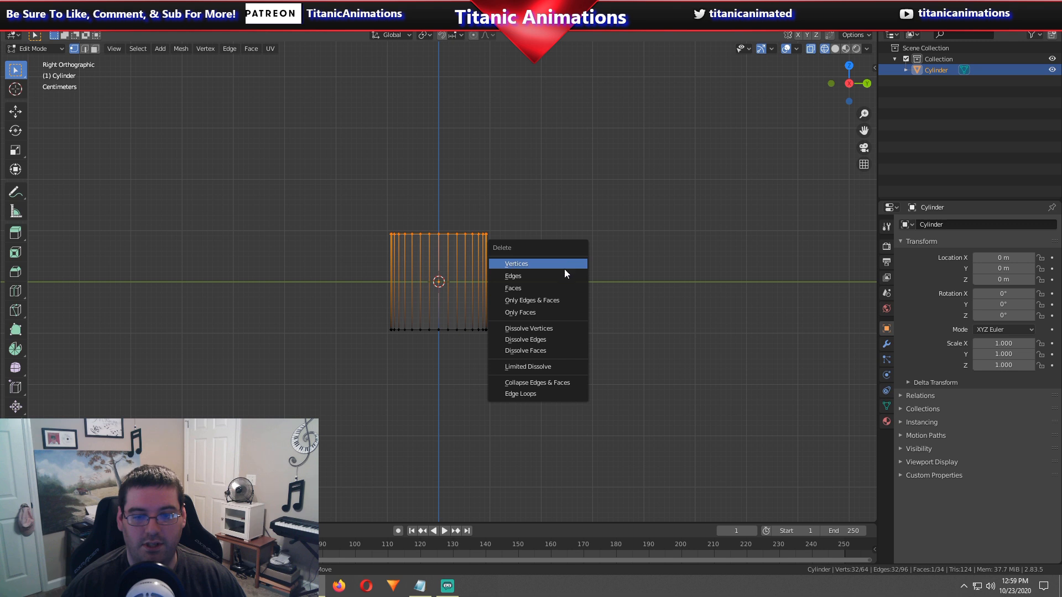
click(554, 289)
Extrude the cylinder's open top rim and scale it outward into a flat ring about twice the body's width.
drag(353, 208, 534, 277)
middle_drag(512, 270, 554, 348)
key(shift+z)
scroll(554, 348, up, 4)
key(e)
key(s)
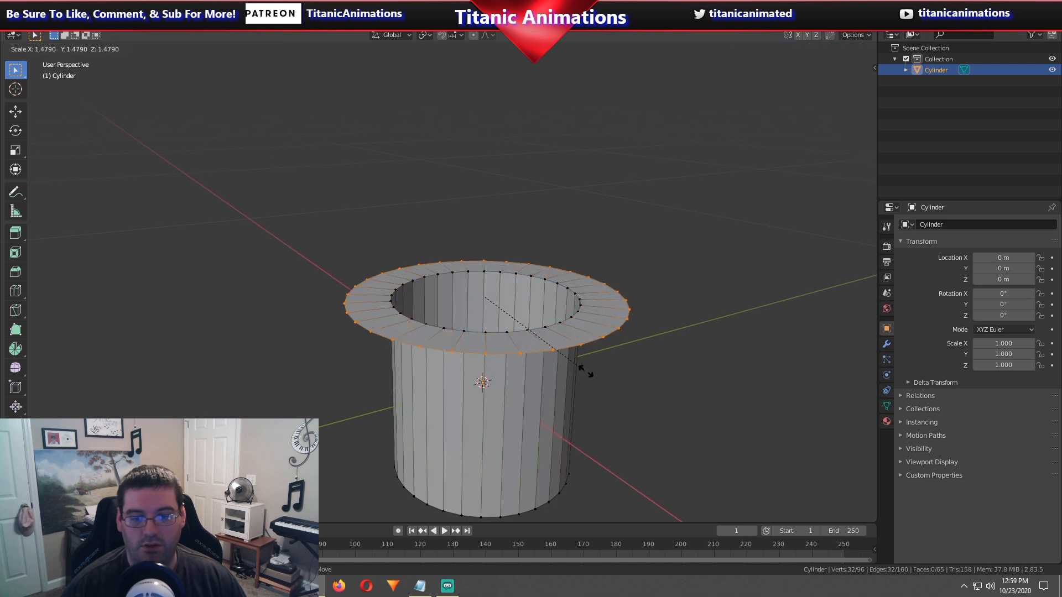
click(629, 390)
Extrude the ring's outer edge upward and merge its vertices at center to form a cone.
key(e)
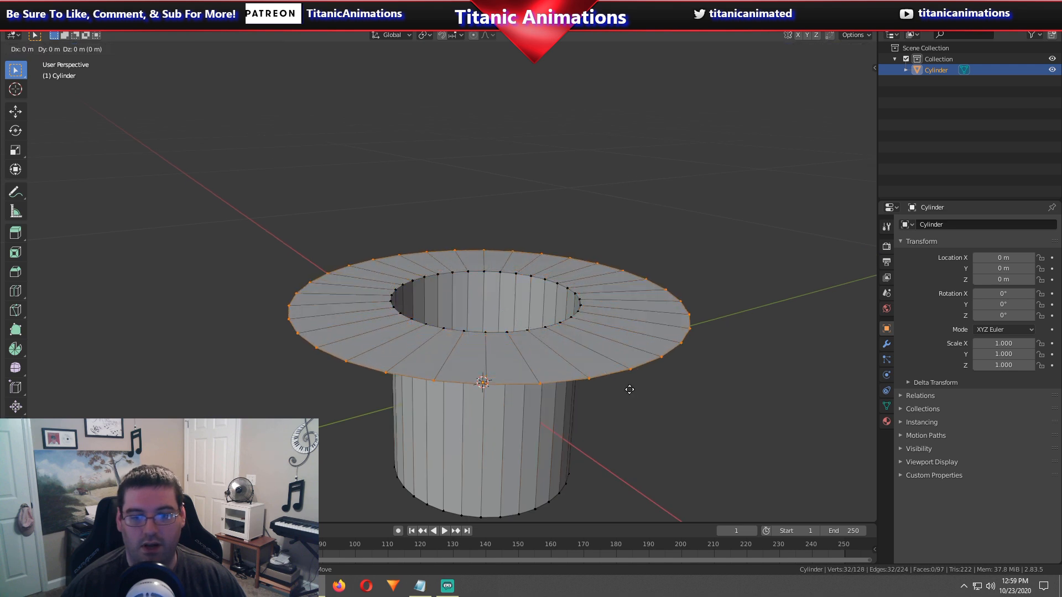
click(617, 269)
key(m)
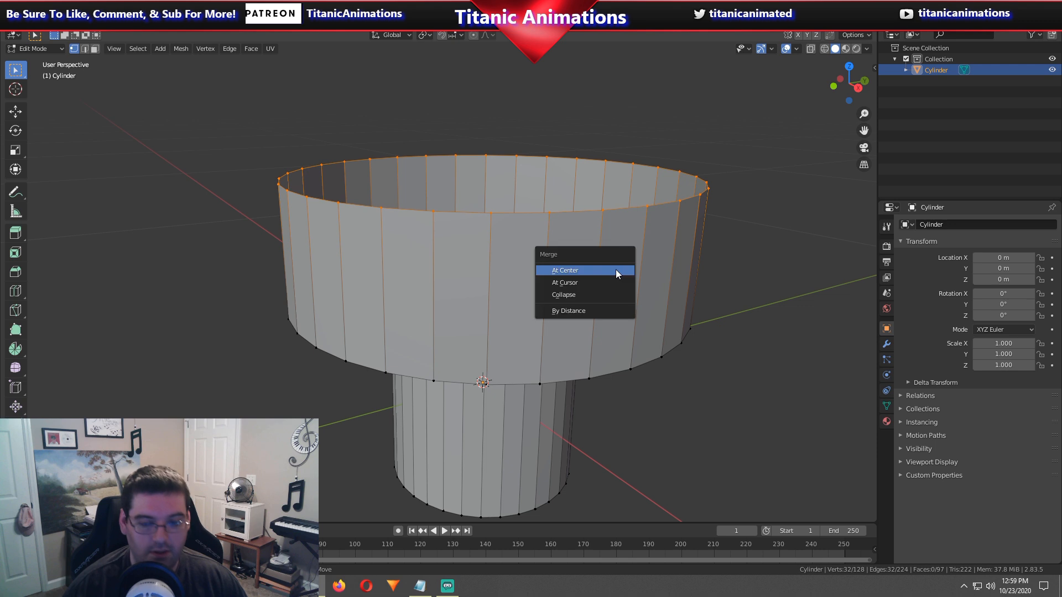
click(609, 275)
Raise the cone's tip vertex along Z to make the nose more pointed.
key(g)
key(z)
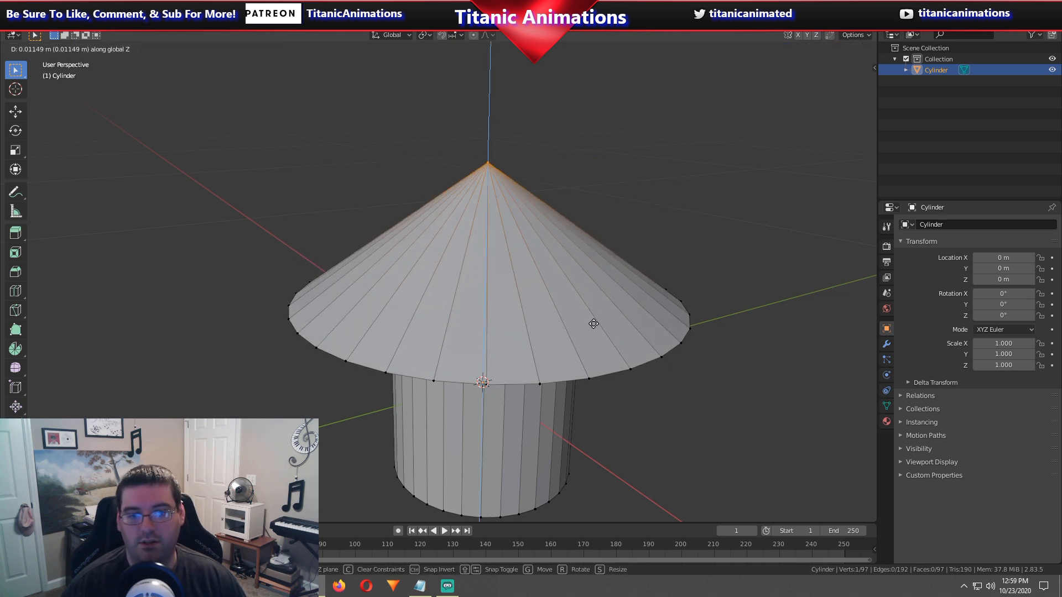
click(583, 188)
Lower the body's bottom ring of vertices along Z to lengthen it to several times the nose cone's height.
scroll(591, 296, down, 2)
scroll(591, 296, down, 4)
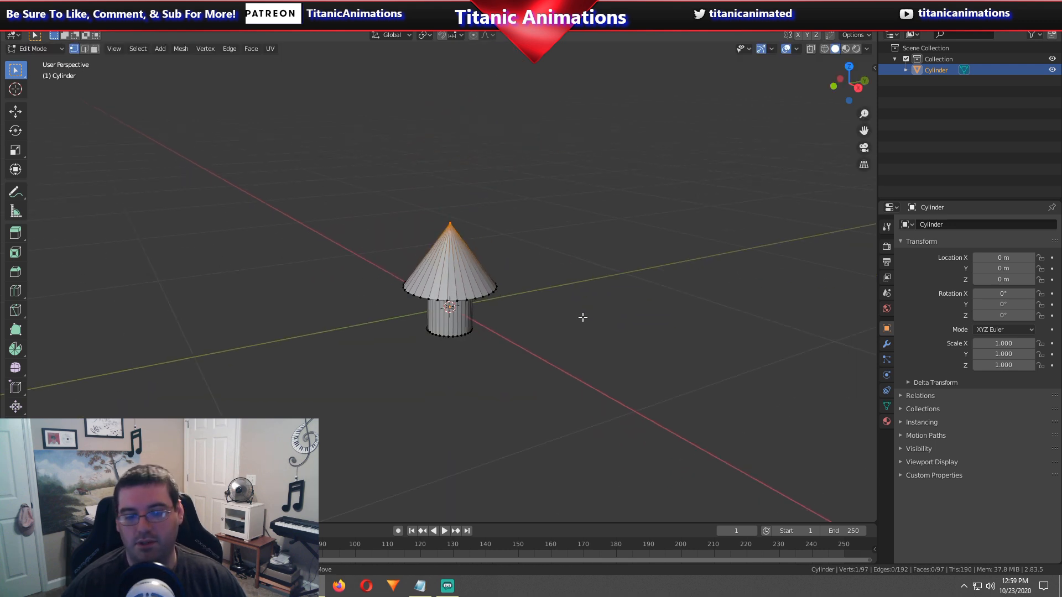
key(KP_3)
shift+scroll(582, 316, down, 4)
key(shift+z)
drag(392, 249, 526, 375)
key(g)
key(z)
click(546, 504)
key(g)
key(z)
click(525, 382)
Move the whole rocket mesh up along Z until its base sits at the origin, and return to Object Mode with solid shading.
scroll(526, 381, down, 3)
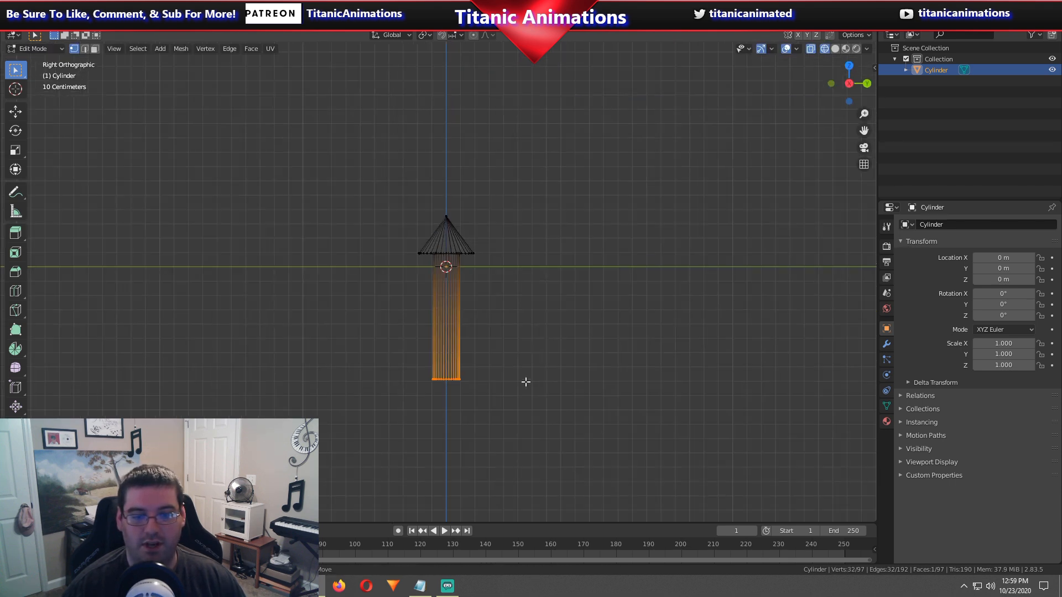
middle_drag(526, 381, 575, 396)
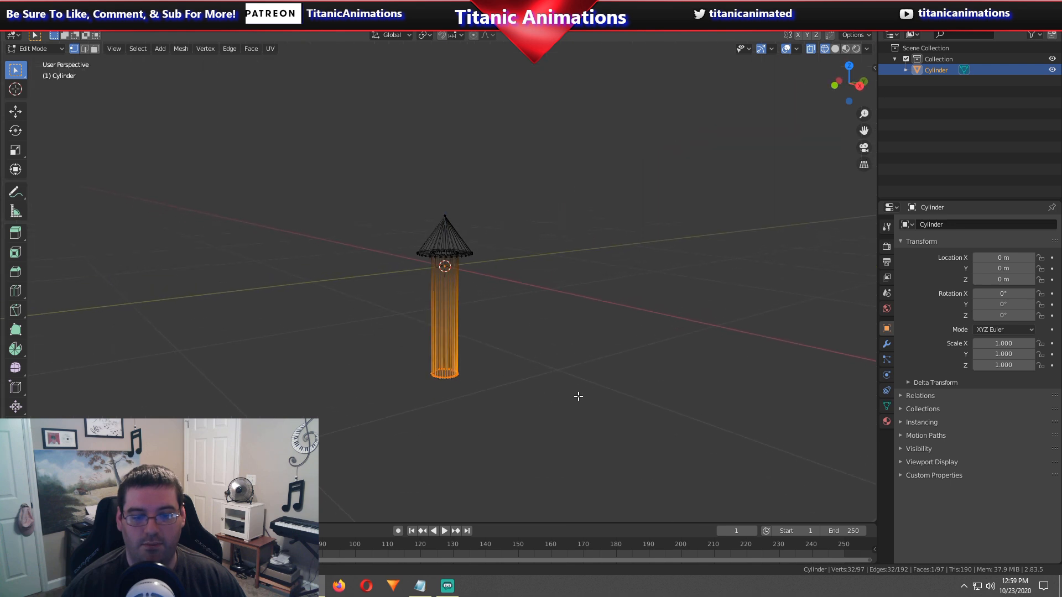
key(Tab)
key(Tab)
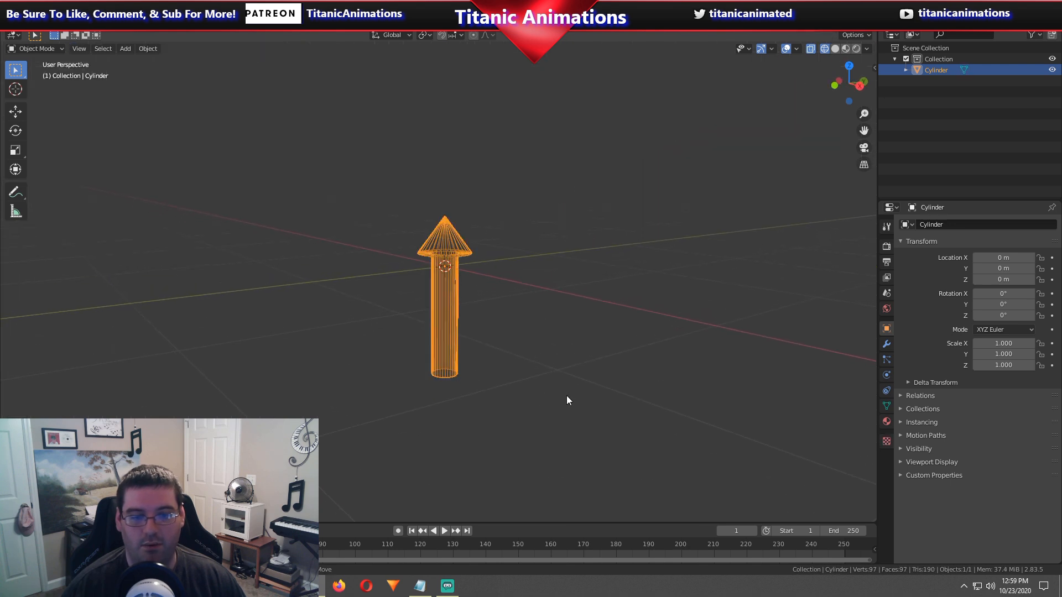
key(a)
key(g)
key(z)
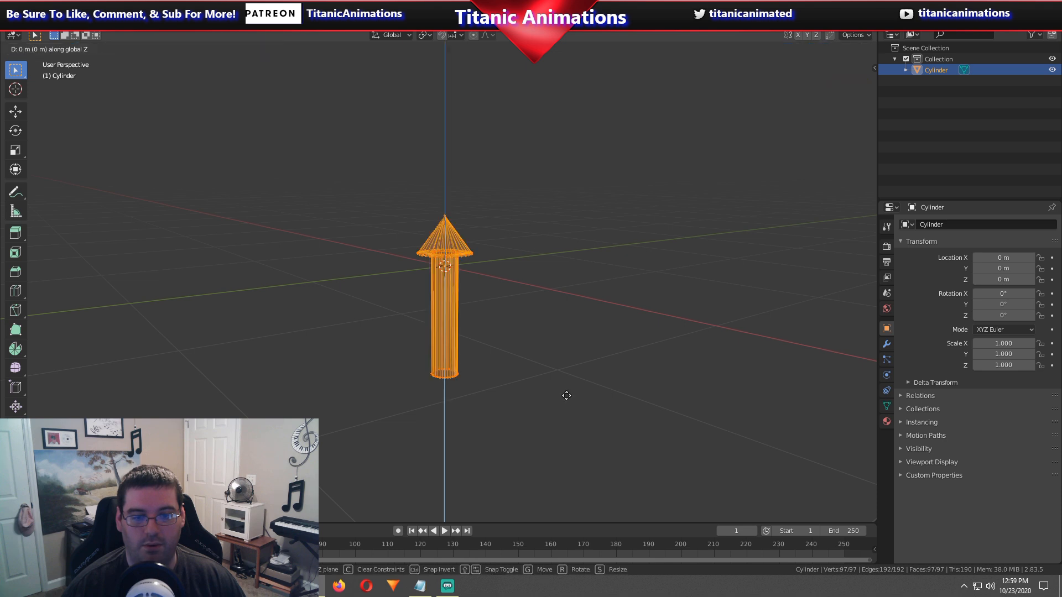
key(KP_3)
click(555, 299)
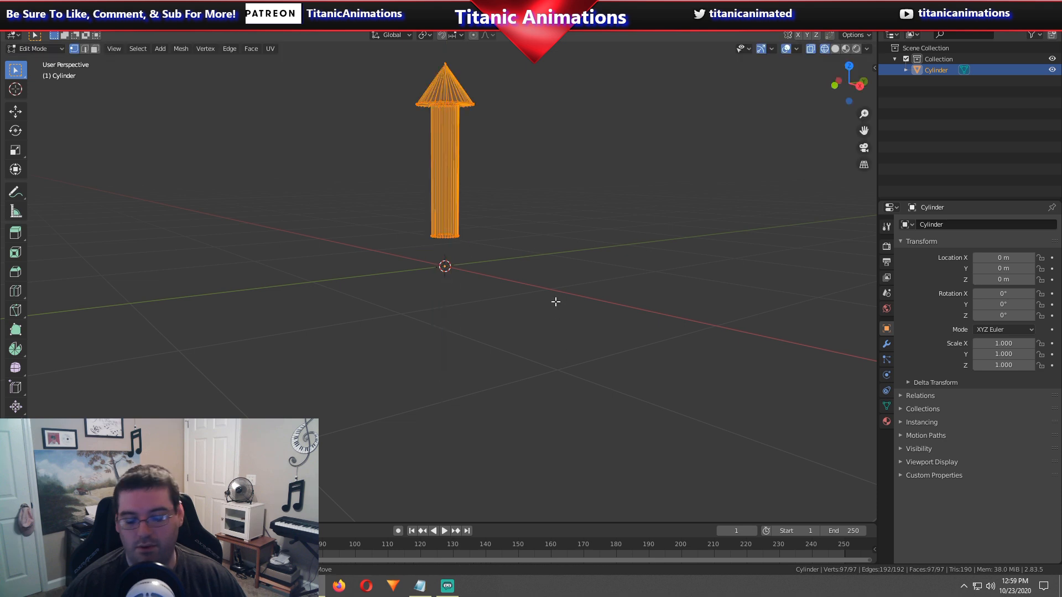
key(g)
key(z)
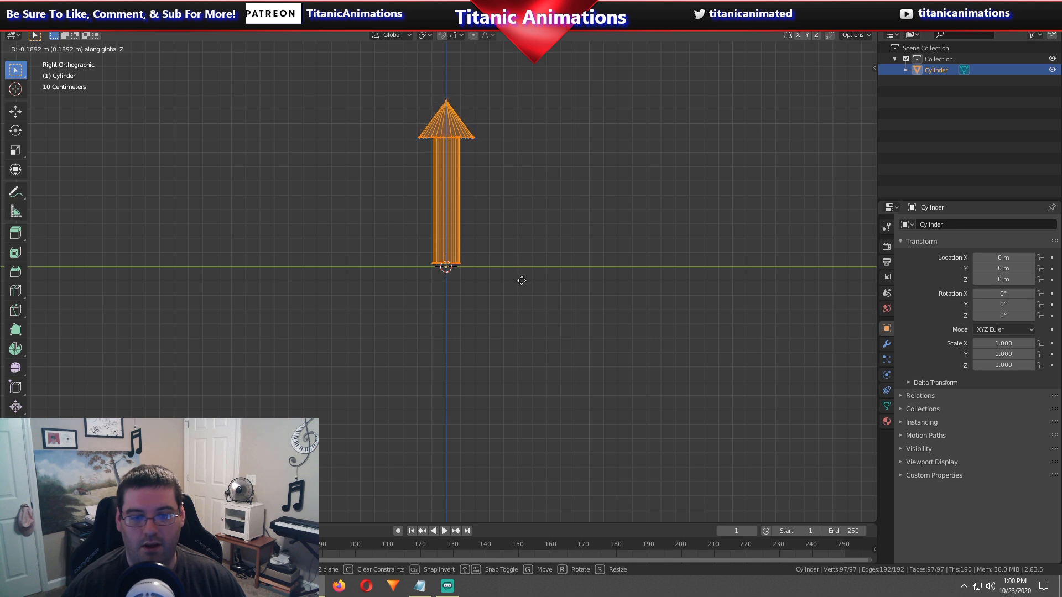
click(521, 280)
key(Tab)
mouse_move(523, 281)
middle_down()
mouse_move(575, 310)
mouse_move(548, 374)
middle_up()
key(shift+z)
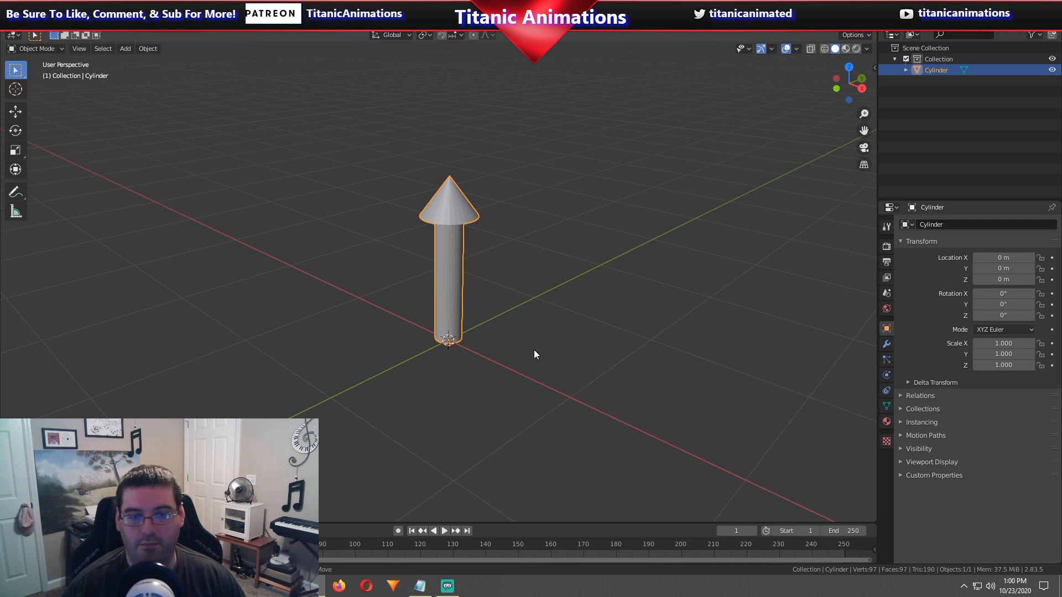
Set the animation's end frame to 200.
scroll(533, 351, down, 2)
mouse_move(523, 344)
middle_down()
mouse_move(535, 280)
mouse_move(522, 337)
middle_up()
scroll(521, 336, down, 5)
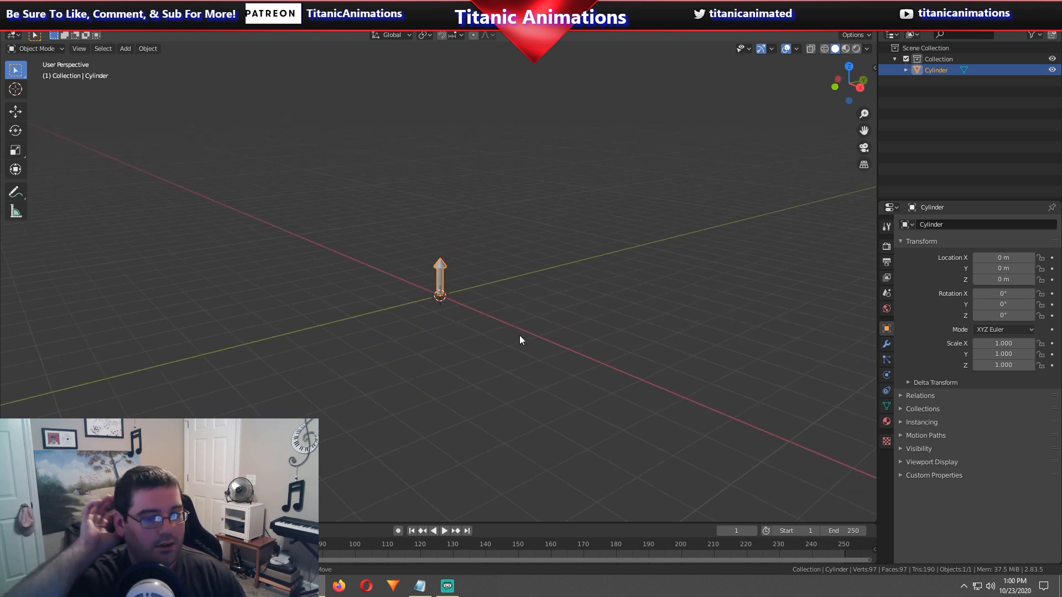
click(848, 531)
text(200)
key(Return)
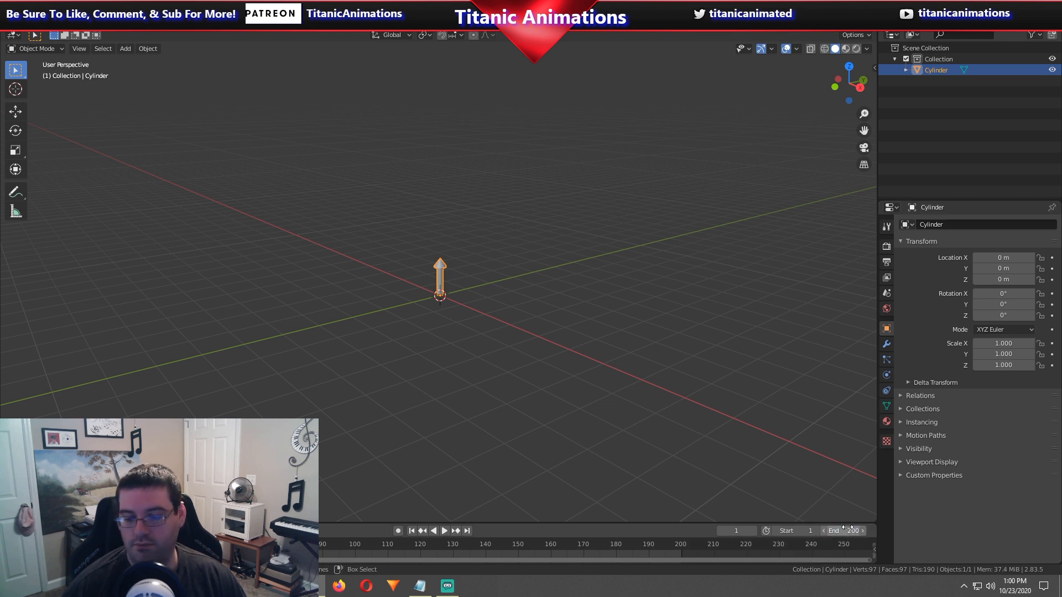
Insert a Location keyframe for the rocket at frame 1.
scroll(427, 237, down, 6)
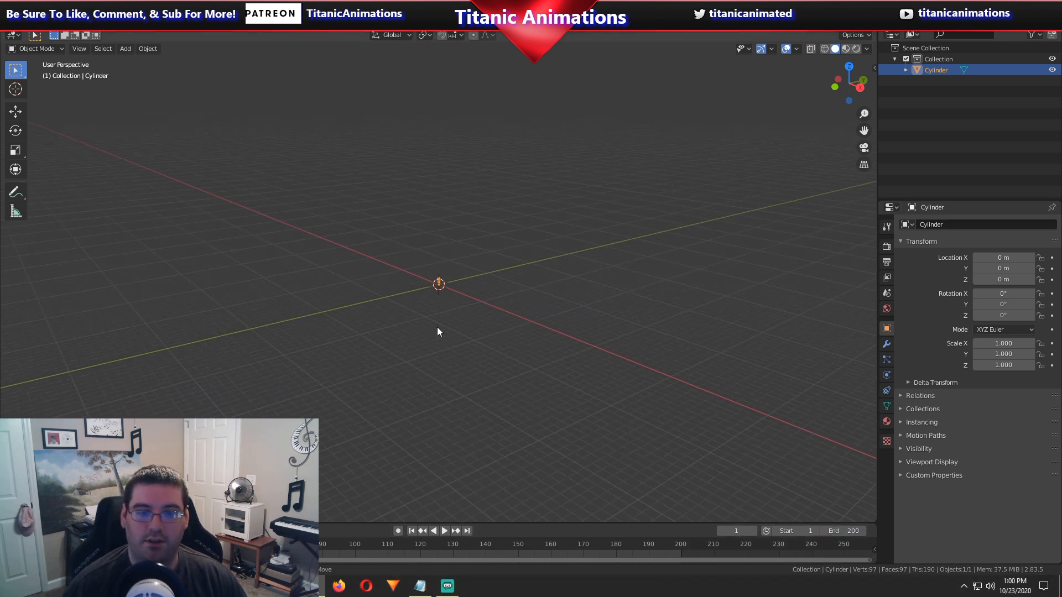
mouse_move(439, 335)
middle_down()
mouse_move(424, 266)
mouse_move(443, 308)
middle_up()
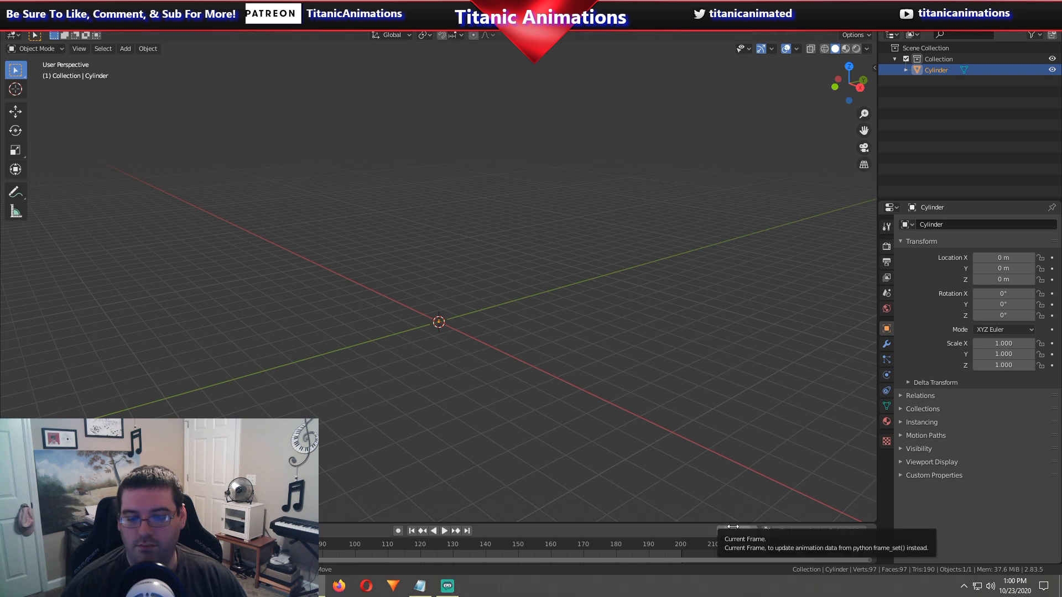
scroll(421, 380, up, 6)
shift+scroll(421, 380, down, 9)
scroll(422, 380, up, 12)
shift+scroll(423, 382, down, 8)
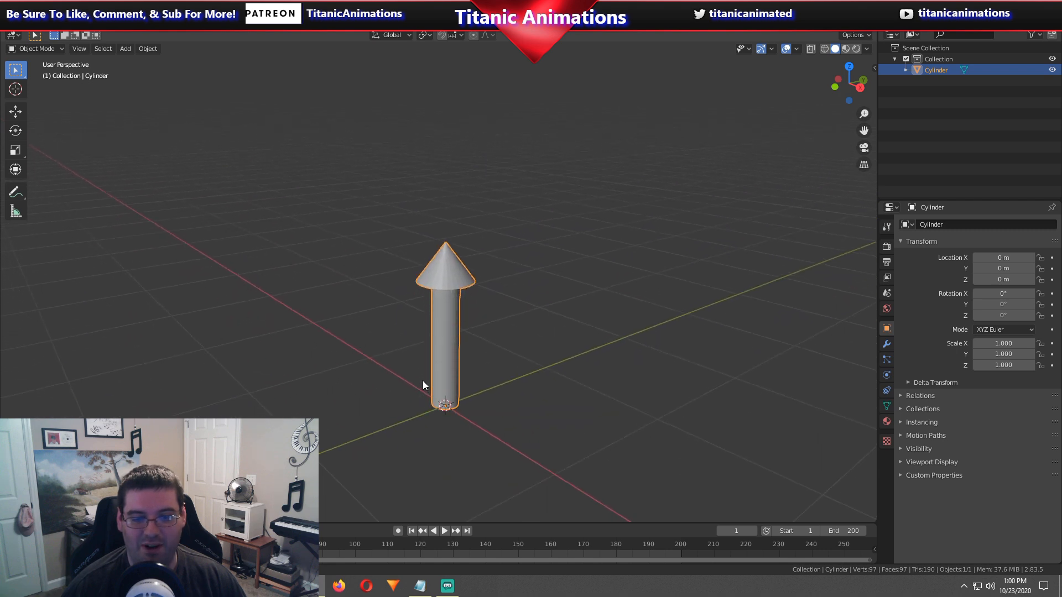
middle_drag(423, 381, 409, 373)
key(i)
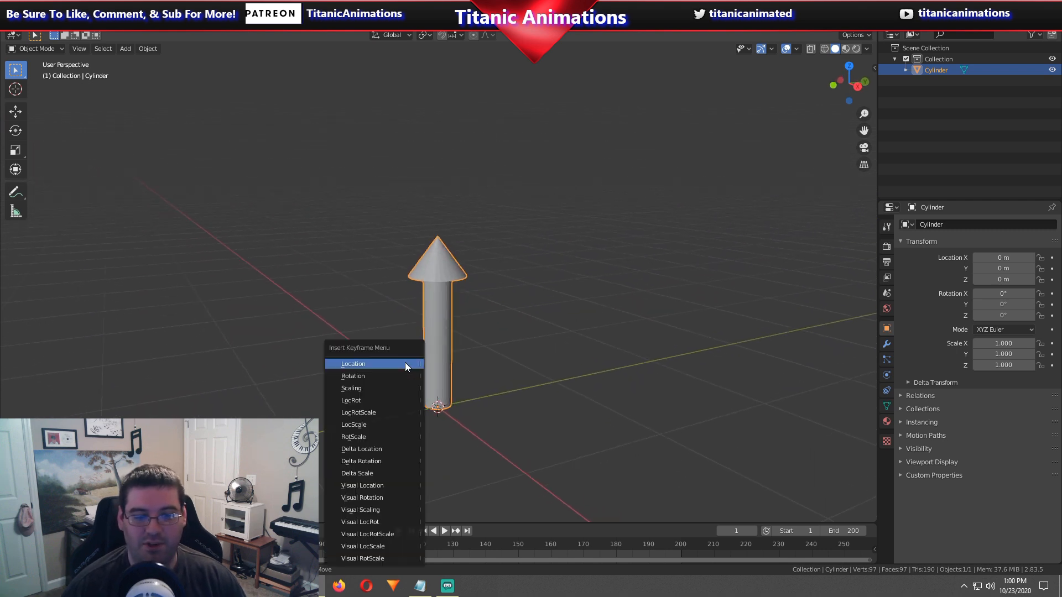
click(403, 364)
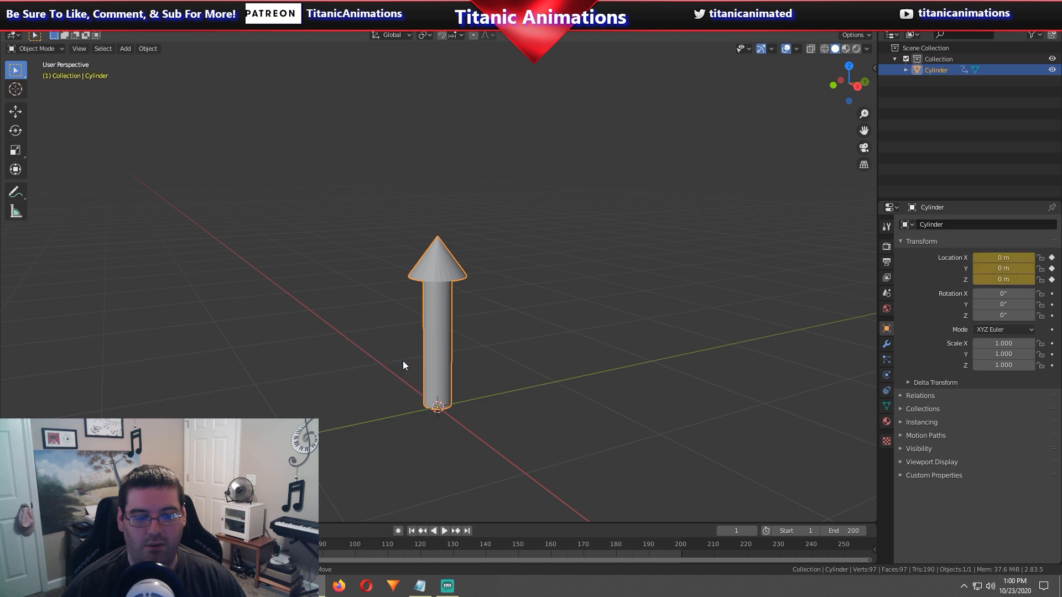
Go to frame 50 and move the rocket 160 m up along the Z axis.
click(730, 531)
text(50)
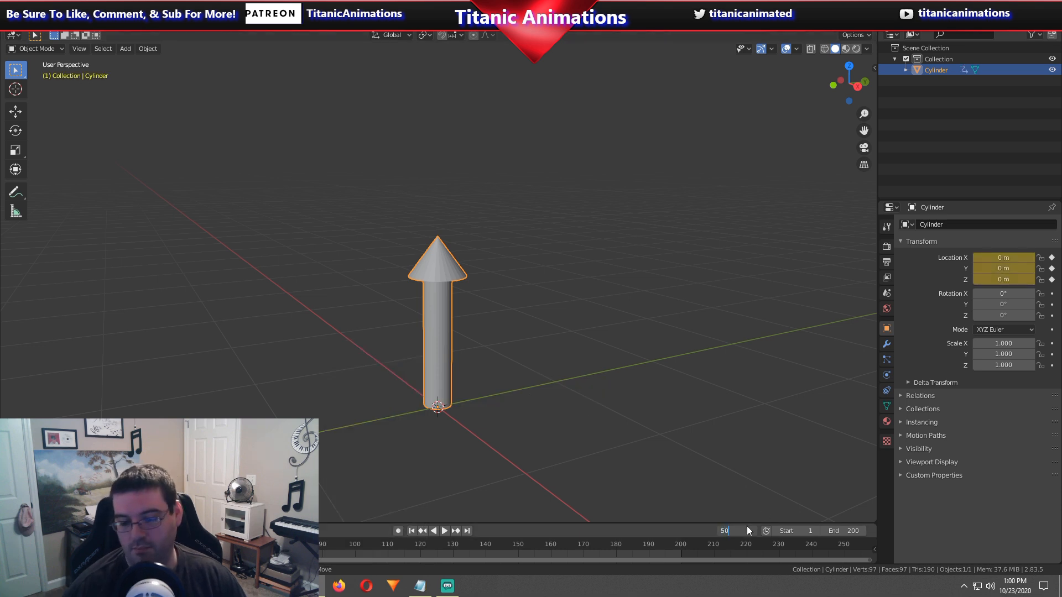
key(Return)
scroll(586, 371, down, 5)
middle_drag(496, 193, 435, 366)
key(g)
text(z16)
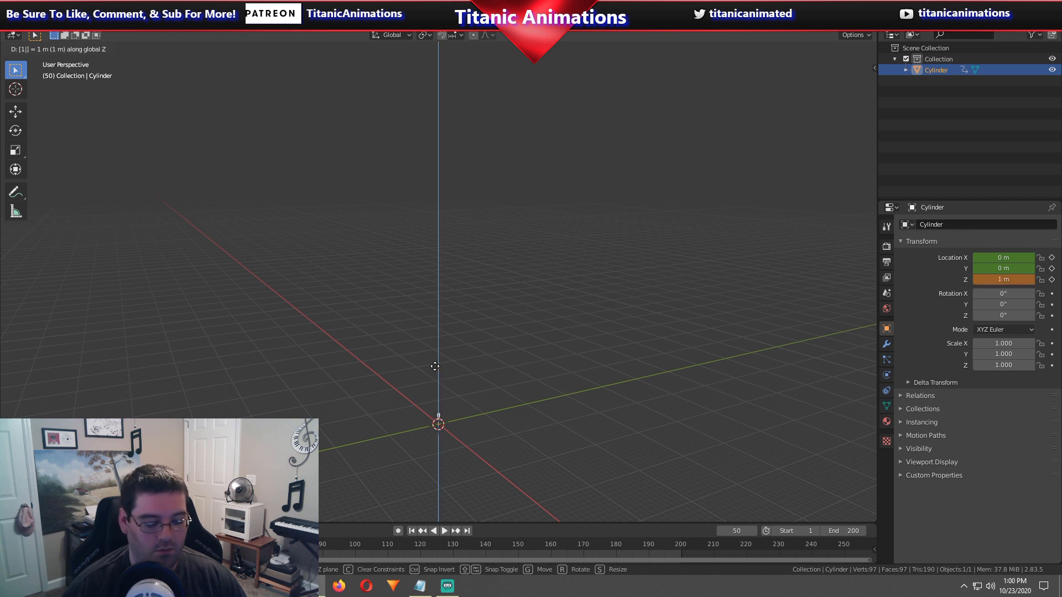
text(0)
key(Return)
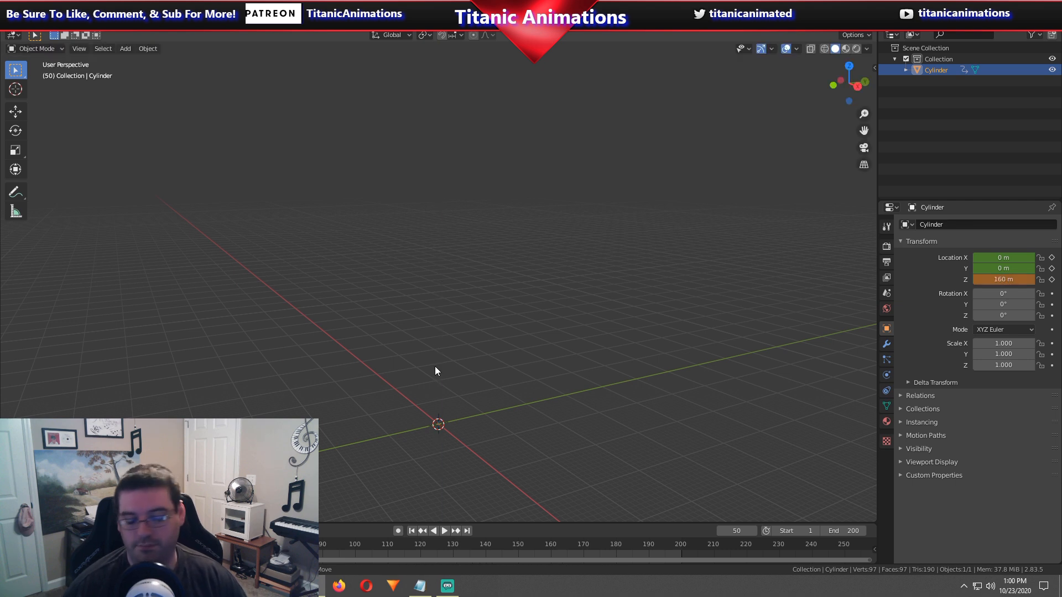
Insert a Location keyframe for the raised rocket at frame 50.
scroll(435, 367, down, 5)
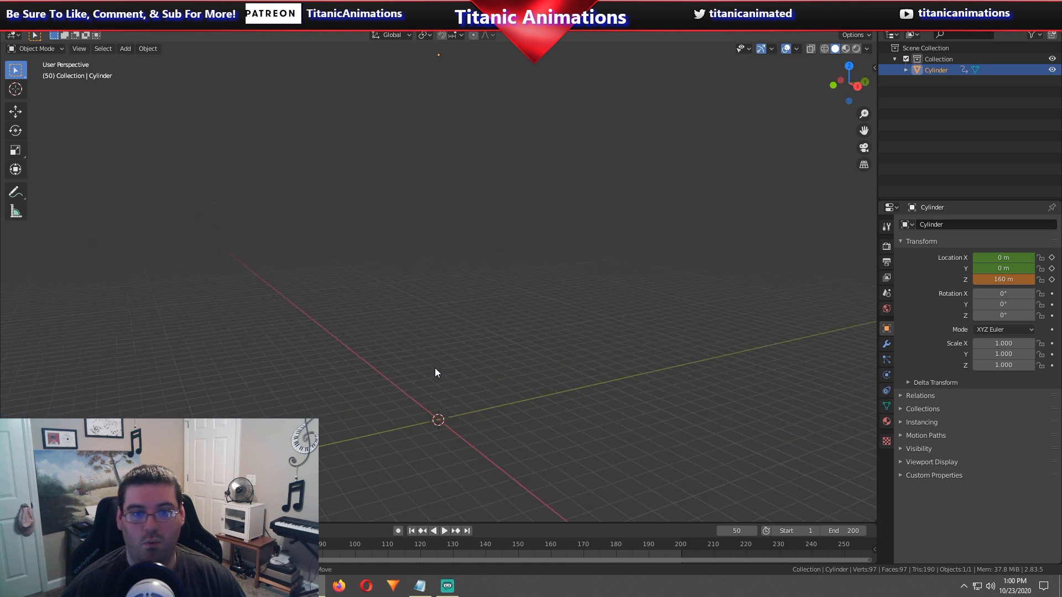
scroll(435, 368, up, 3)
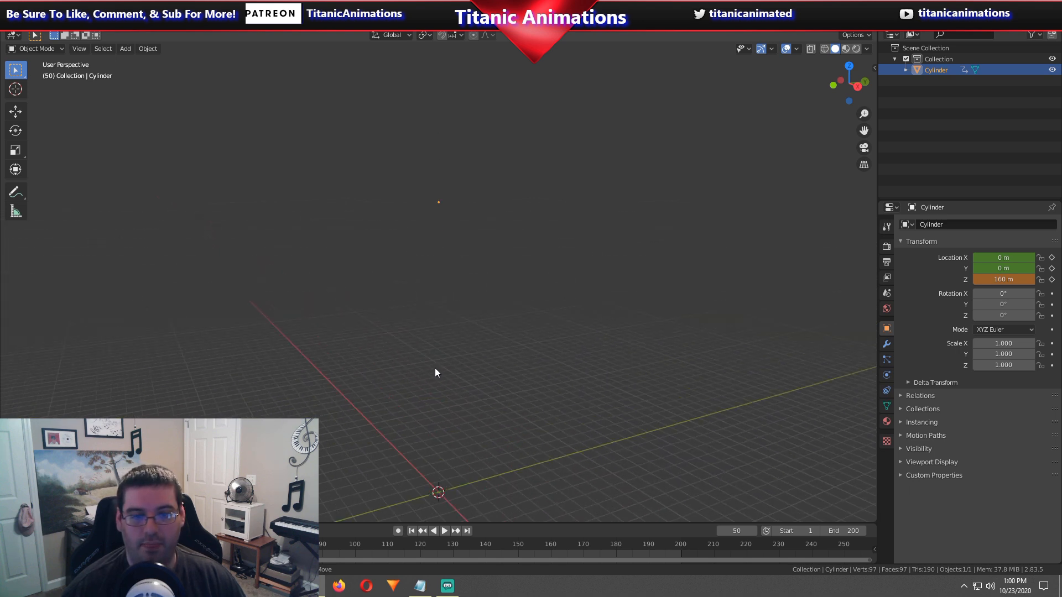
key(i)
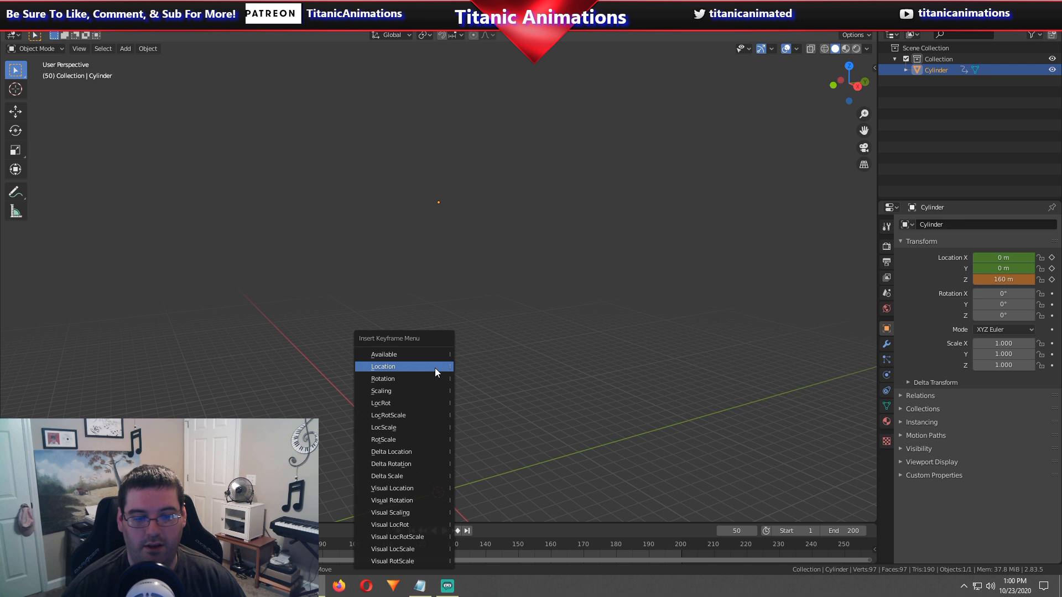
click(435, 367)
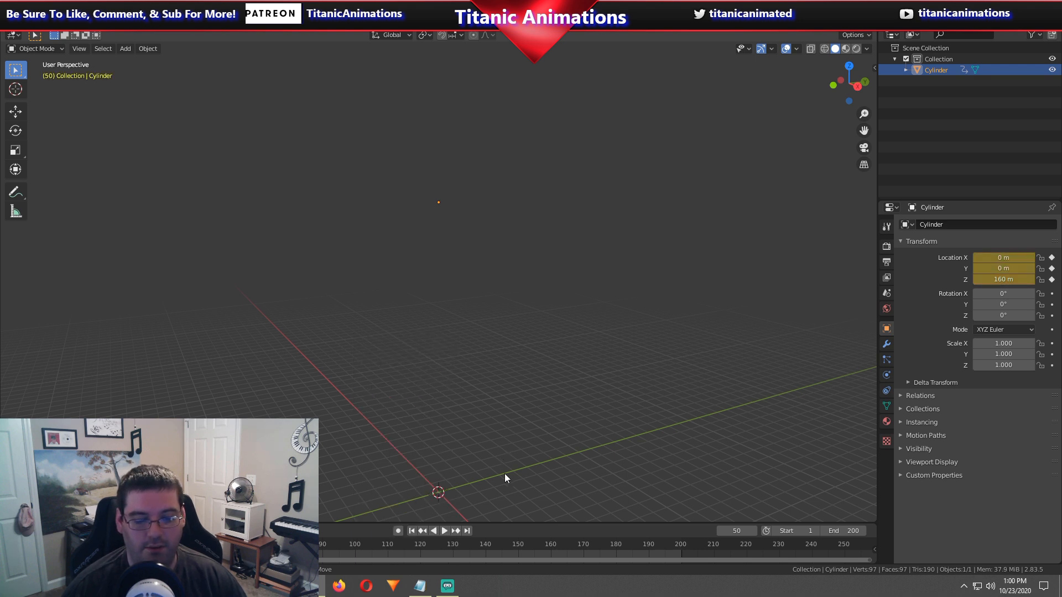
Play the launch animation from frame 1 to check the rocket's rise, and stop the playback.
shift+scroll(434, 437, down, 8)
click(725, 530)
text(1)
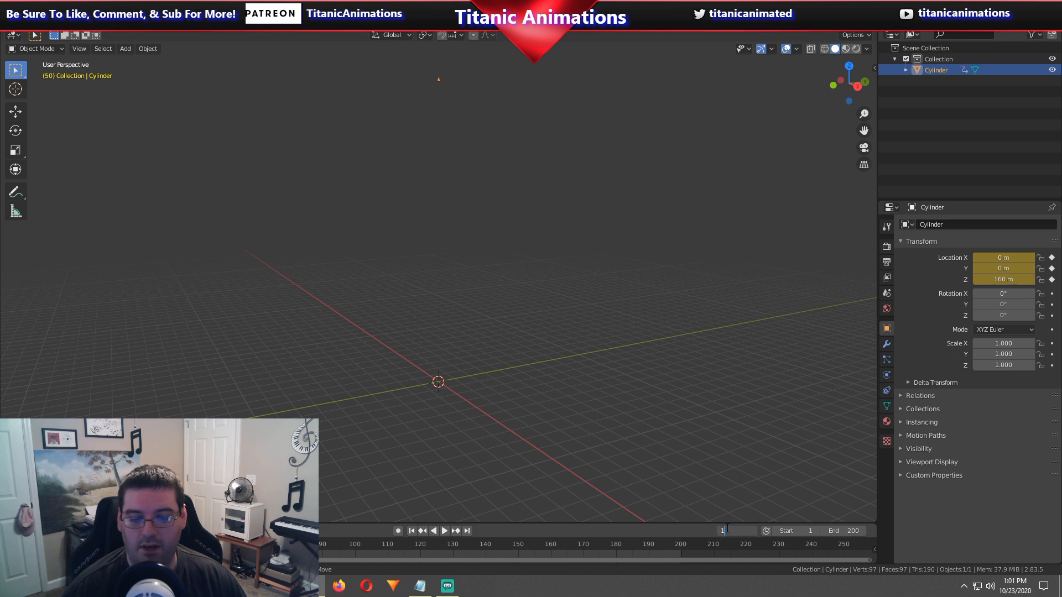
key(Return)
key(space)
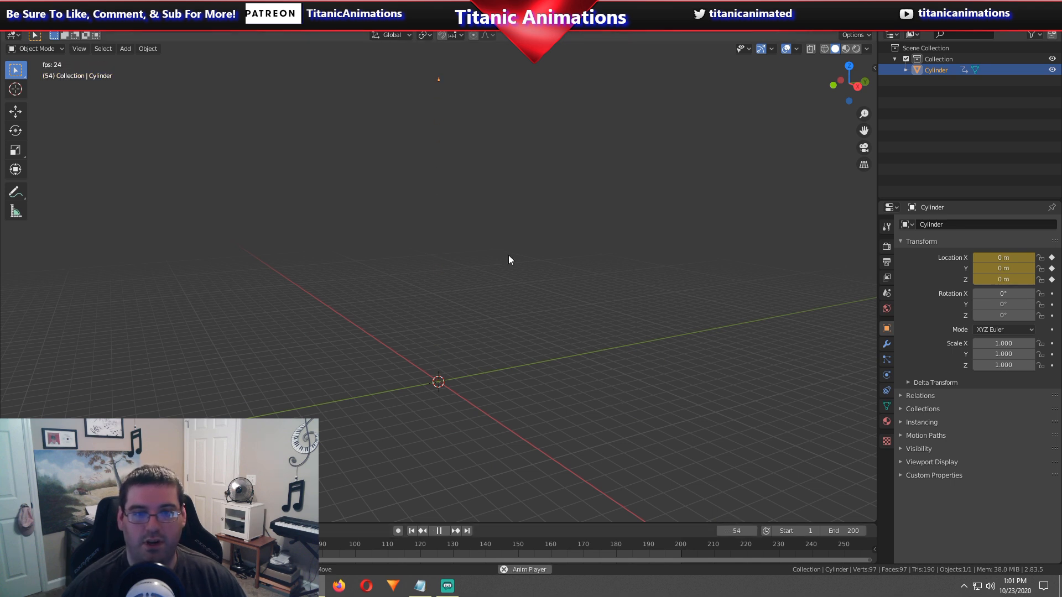
key(space)
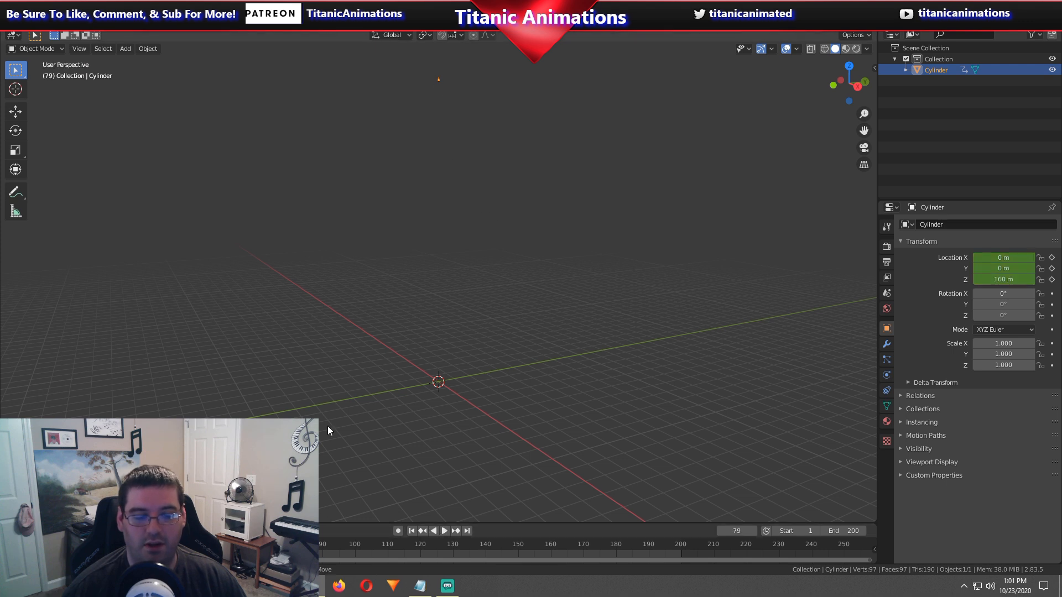
Set the rocket keyframes' handle type to Vector in an enlarged timeline, and replay the launch from frame 1.
drag(286, 544, 31, 545)
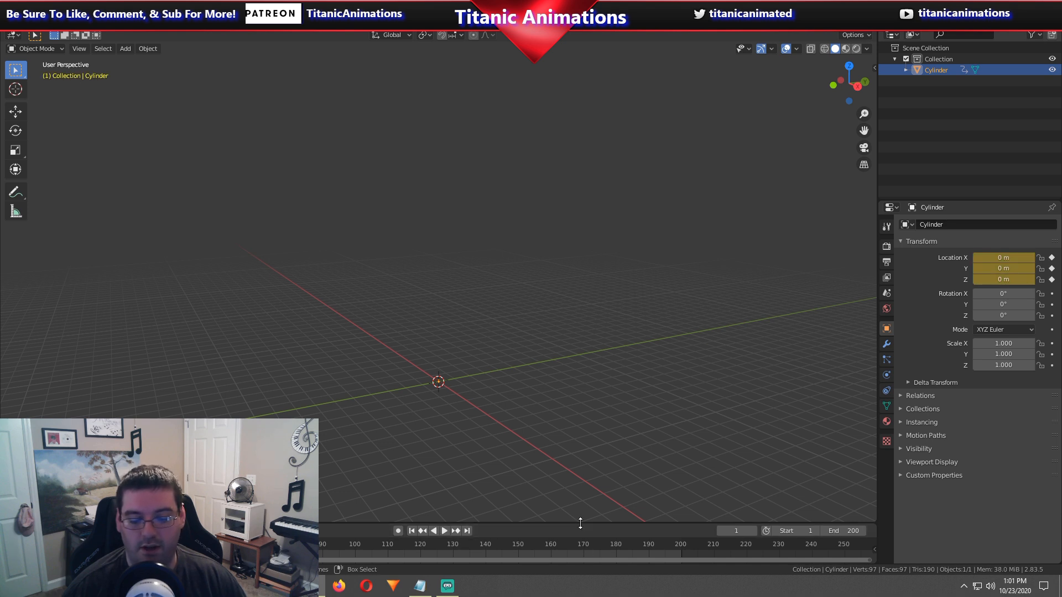
drag(579, 523, 578, 500)
key(v)
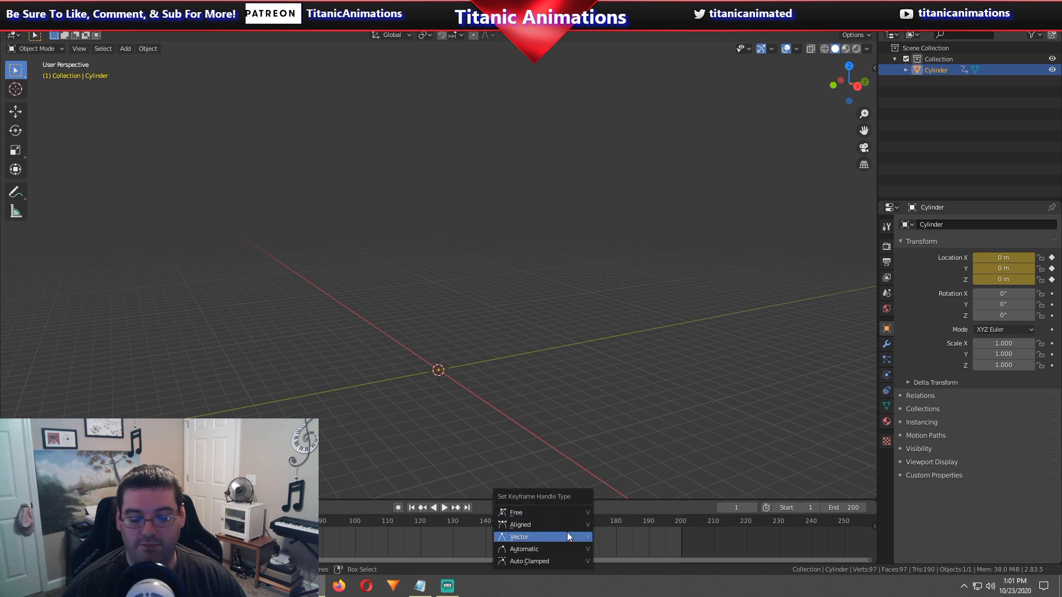
click(564, 537)
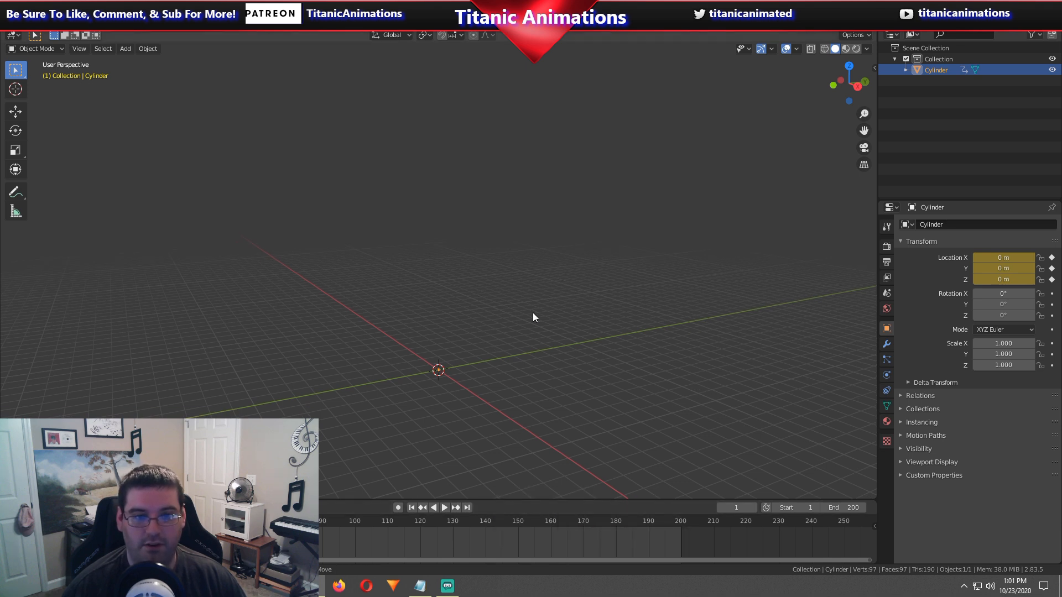
key(space)
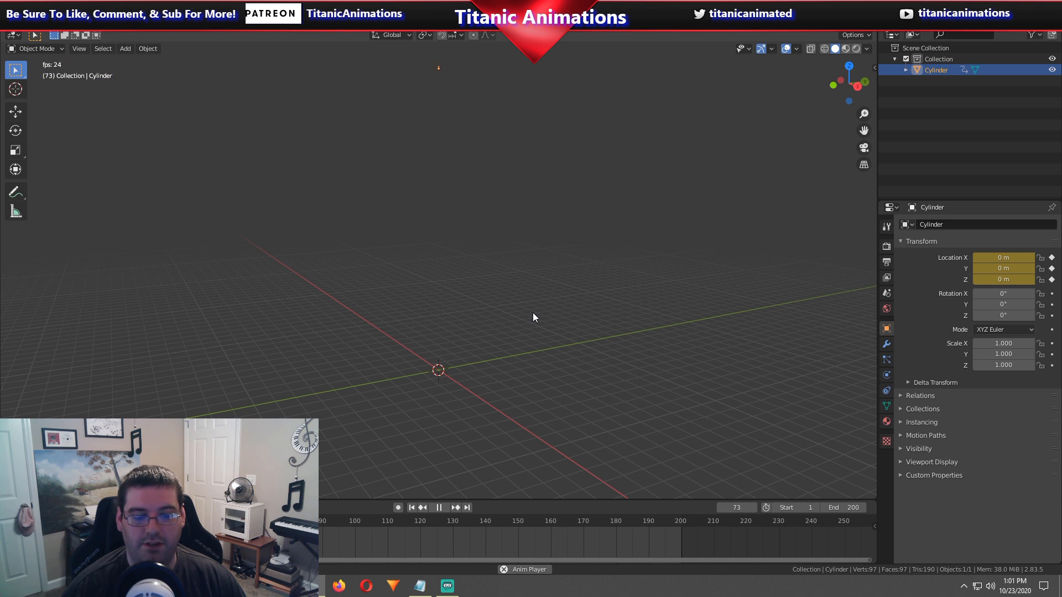
key(space)
At frame 51, raise the rocket another 100 m along Z and insert a Location keyframe.
key(Down)
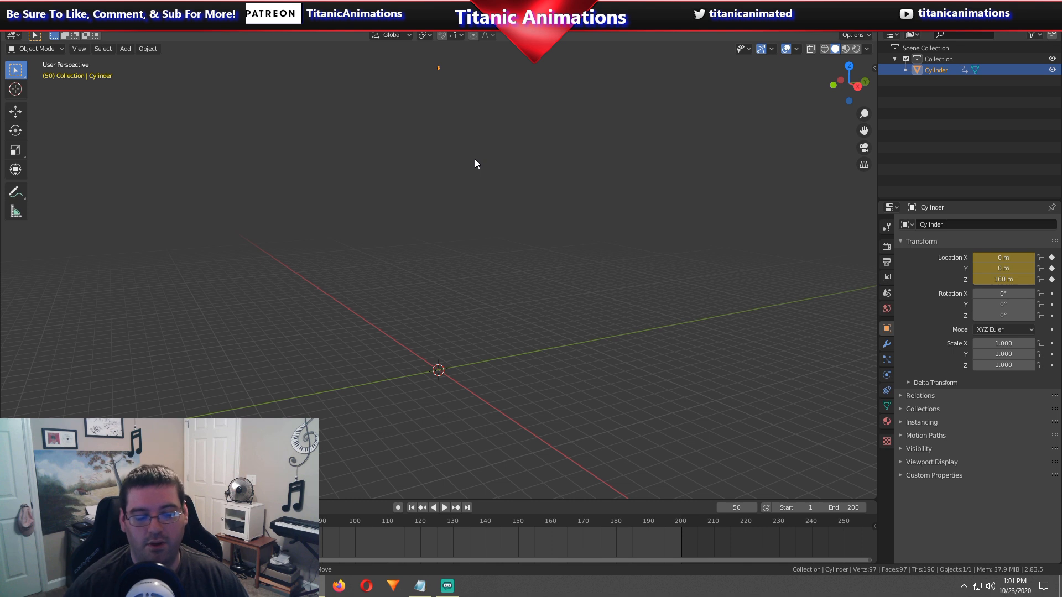
click(754, 508)
scroll(562, 321, down, 3)
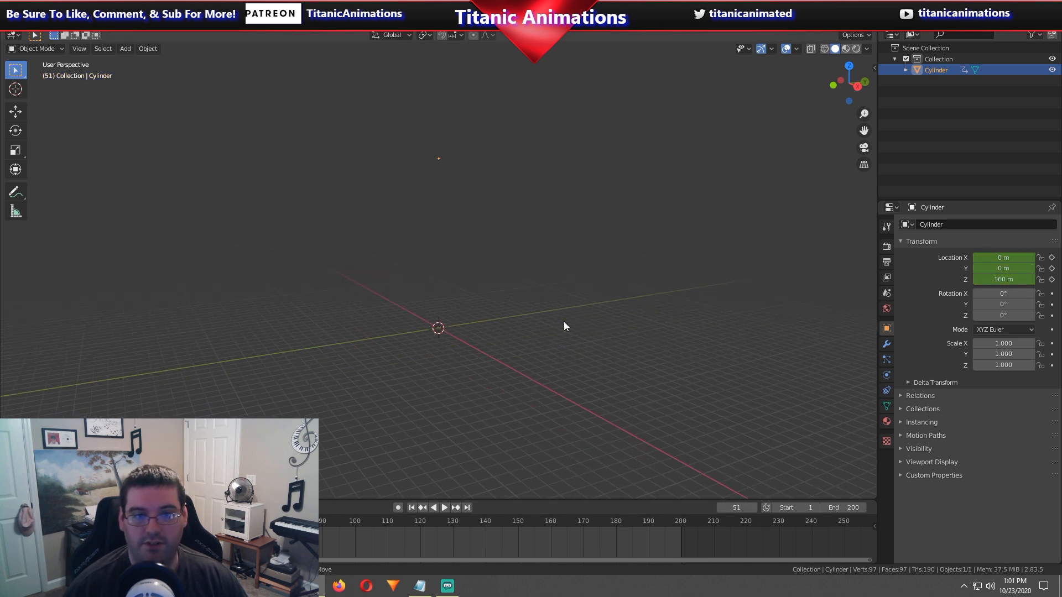
text(gz100)
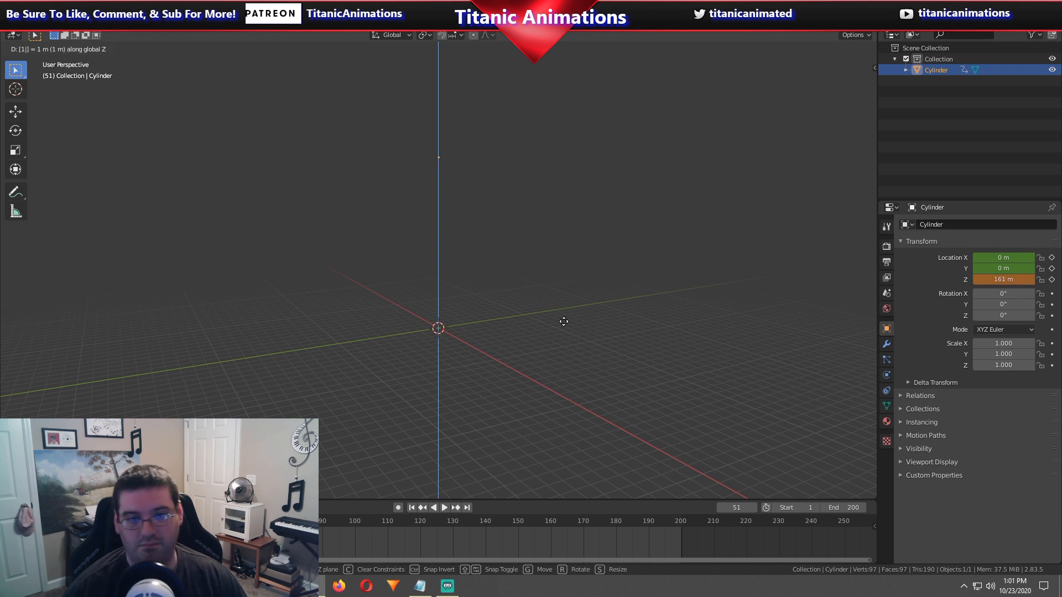
key(Return)
key(i)
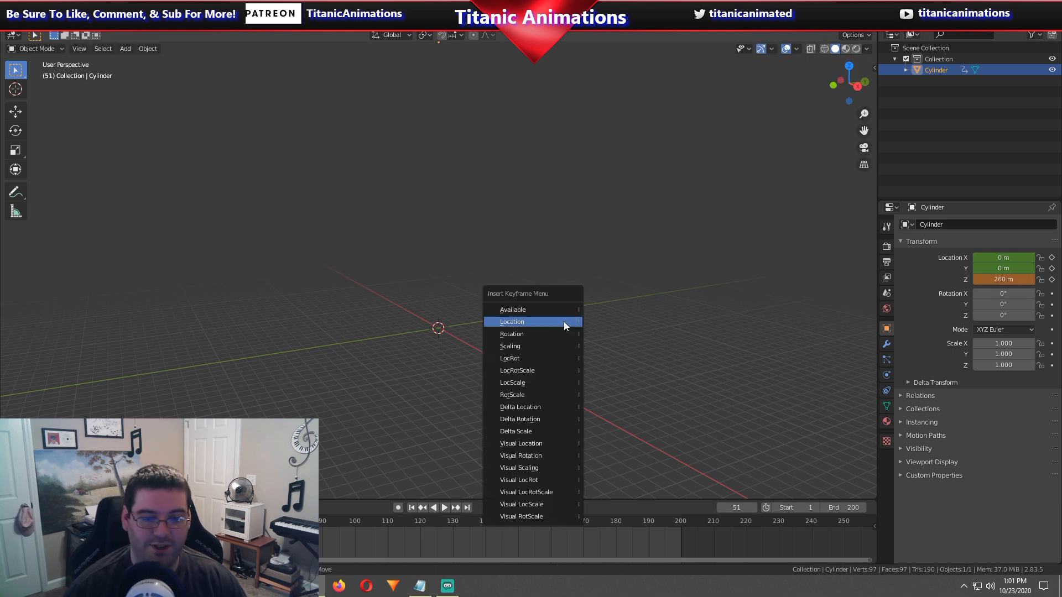
click(563, 321)
scroll(502, 213, down, 2)
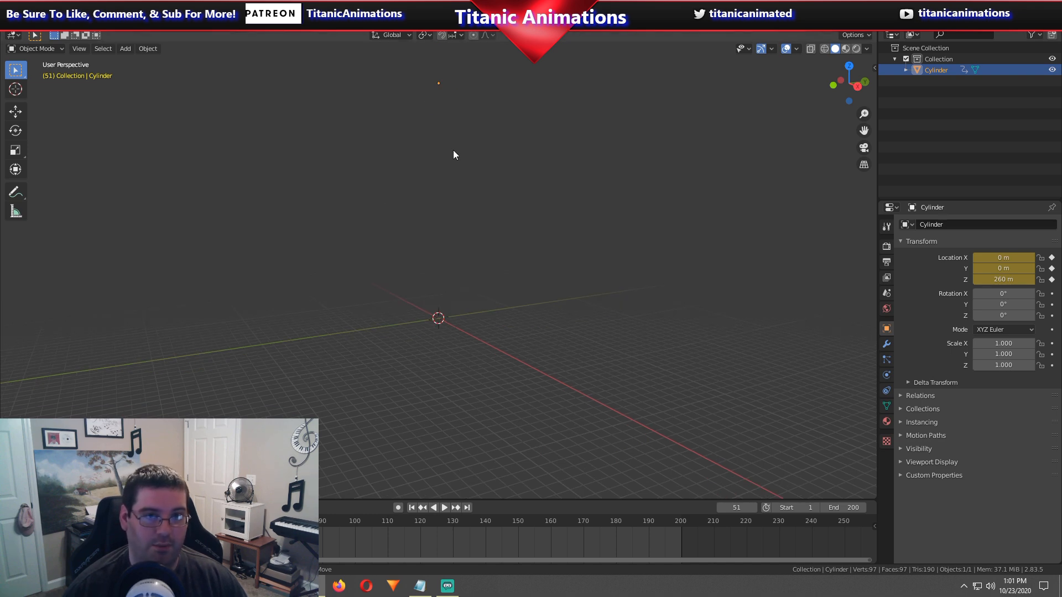
scroll(498, 256, up, 5)
scroll(498, 260, down, 1)
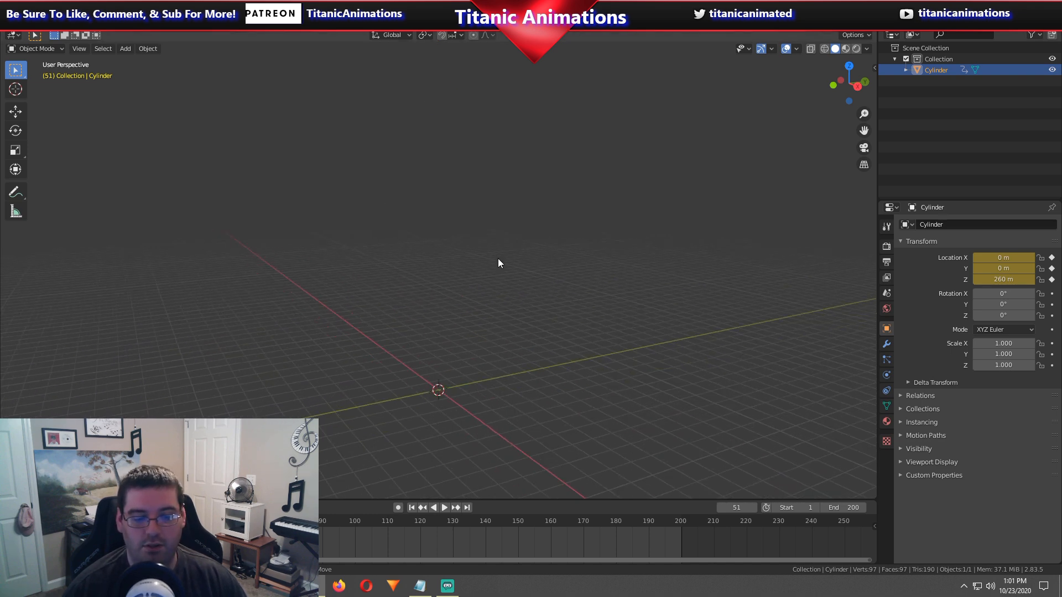
Return to frame 1 and add an ico sphere at the rocket's base in right orthographic view.
key(shift+Left)
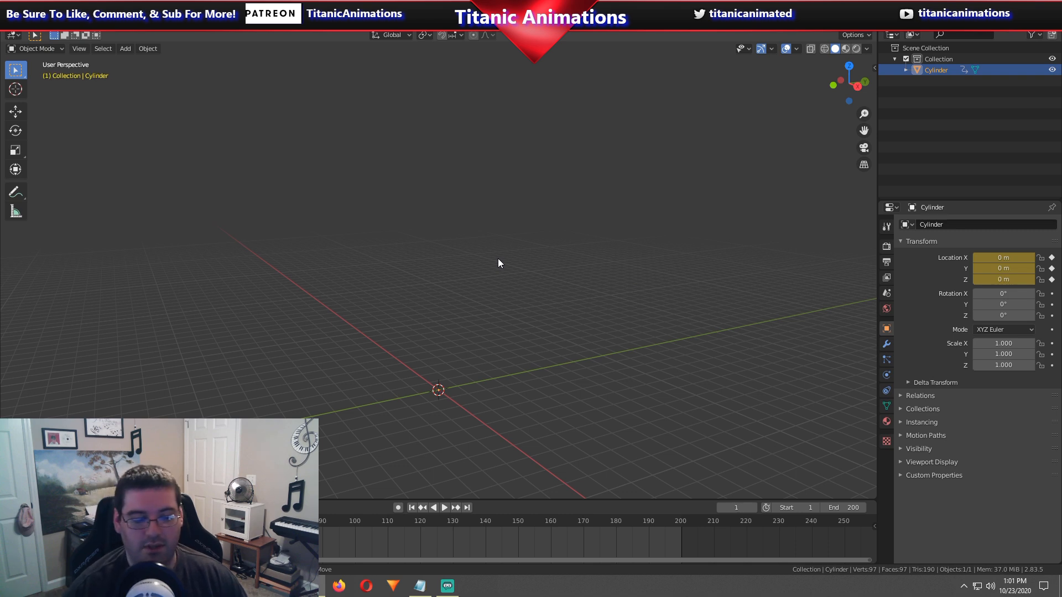
key(KP_Decimal)
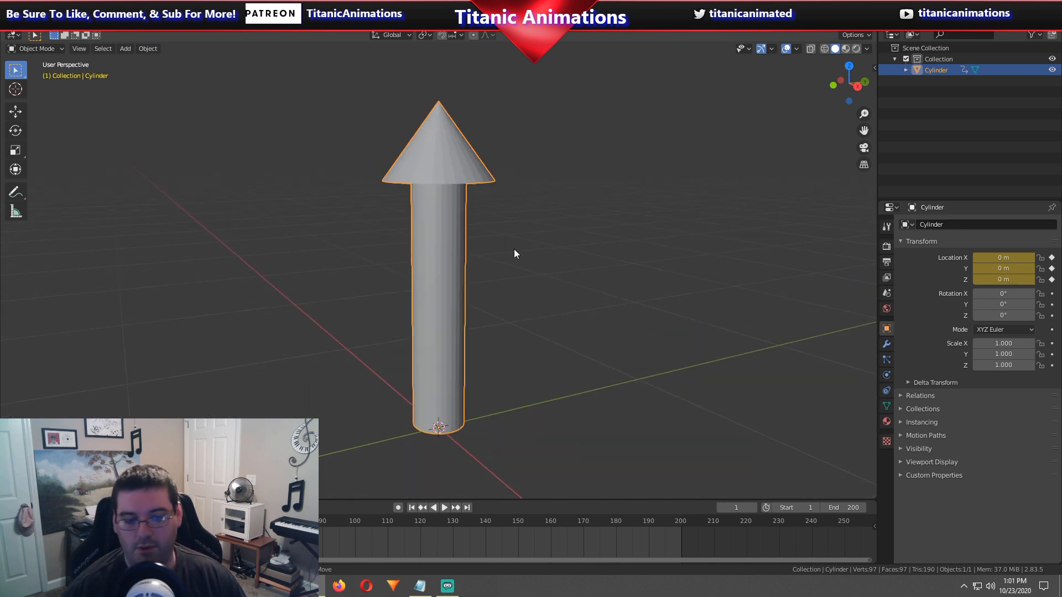
middle_drag(520, 274, 491, 252)
key(KP_3)
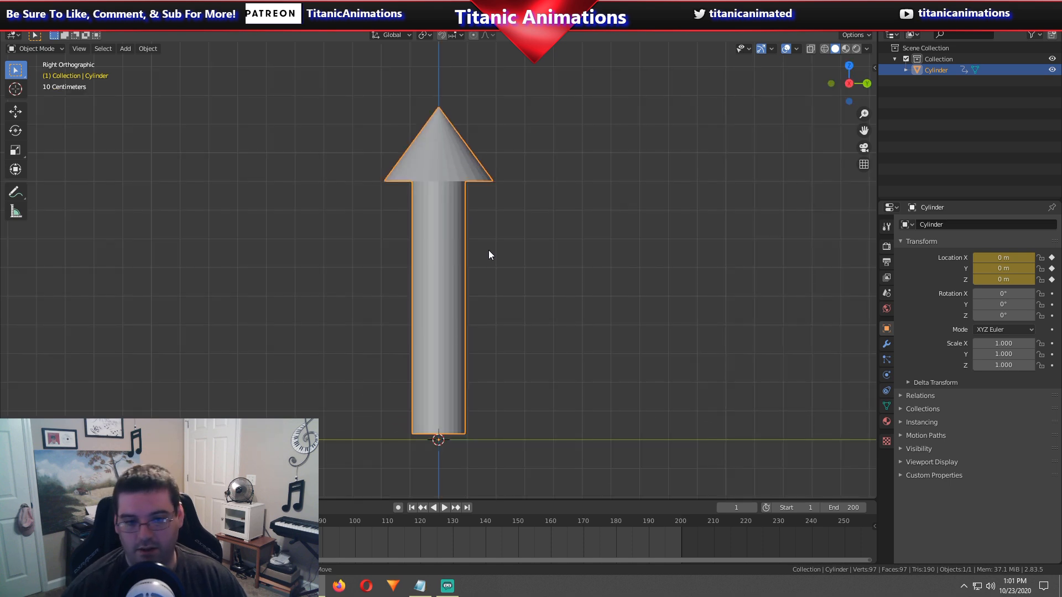
shift+scroll(491, 252, down, 8)
shift+scroll(492, 256, down, 1)
key(shift+a)
mouse_move(494, 247)
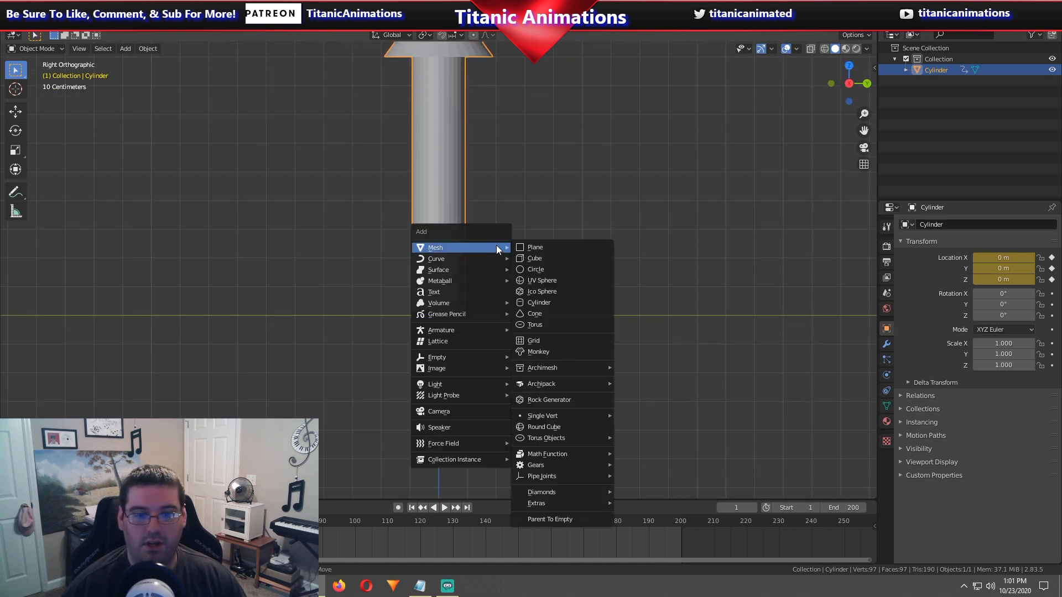
click(549, 291)
Scale the ico sphere down to about 0.092 so it matches the rocket body's width.
scroll(497, 321, down, 3)
key(Tab)
key(Tab)
key(s)
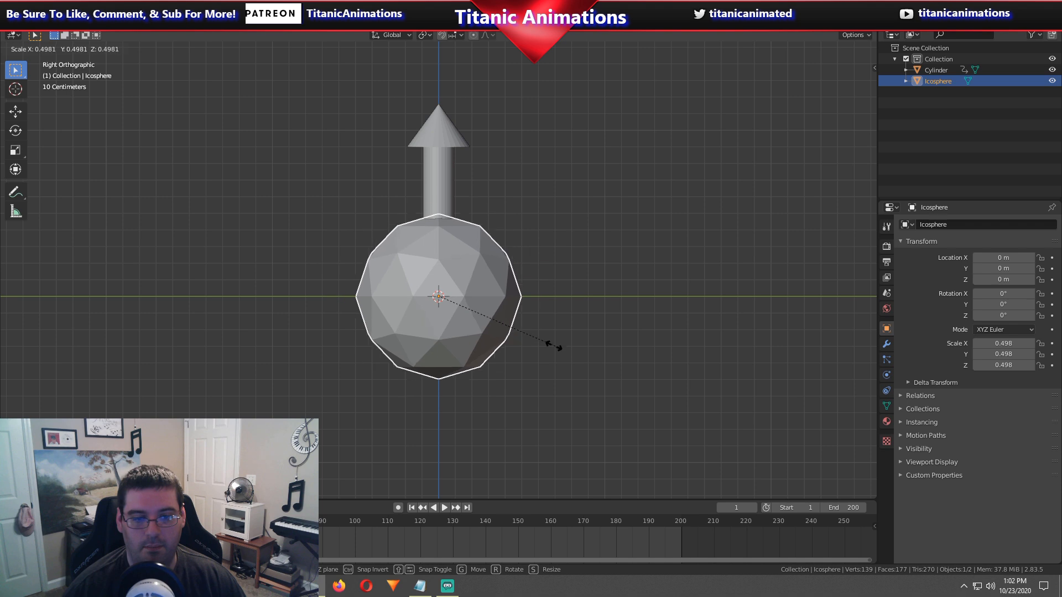
click(473, 308)
scroll(526, 370, up, 5)
key(s)
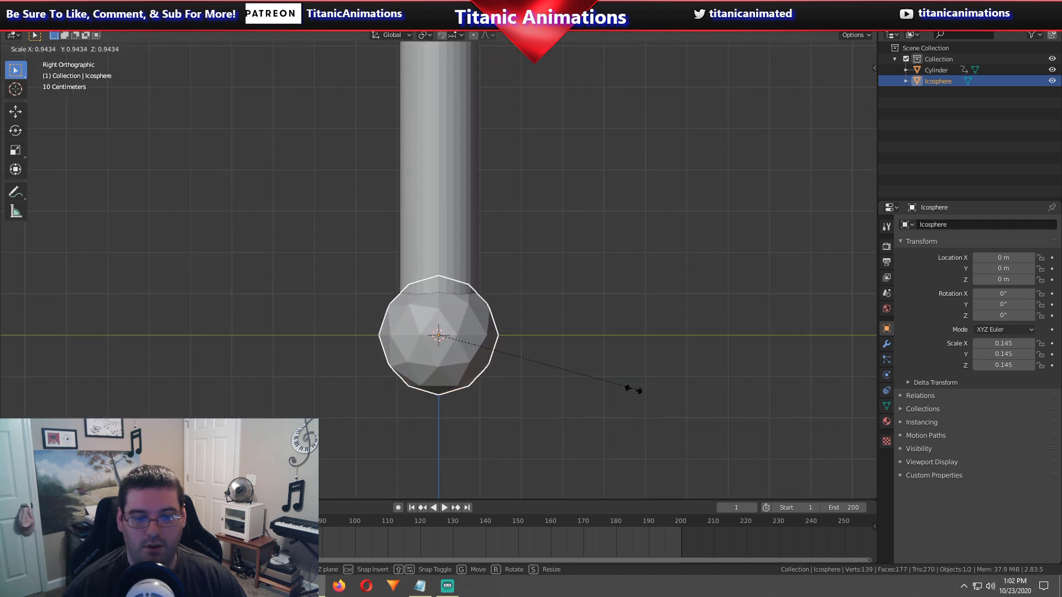
click(566, 366)
Delete the ico sphere's vertices above its middle to leave a lower half, and return to Object Mode with solid shading.
key(Tab)
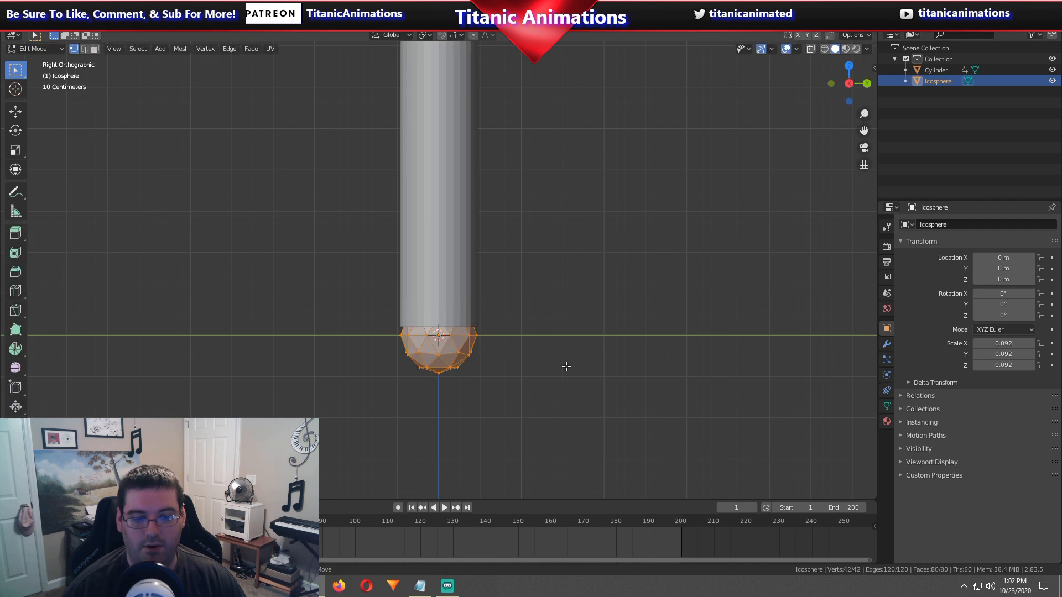
key(shift+z)
key(alt+a)
key(b)
drag(376, 276, 489, 327)
key(x)
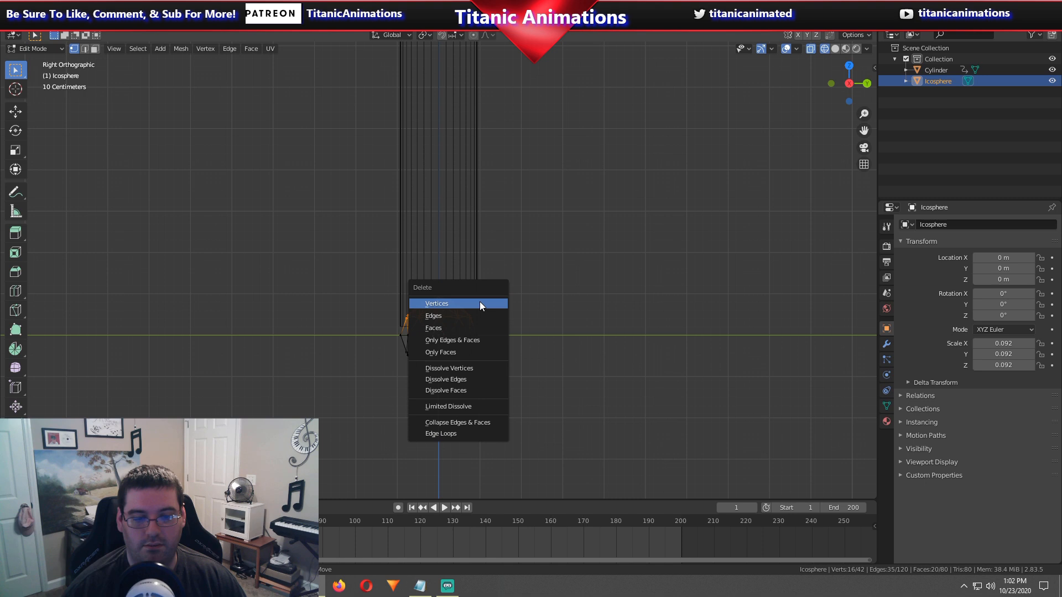
click(479, 304)
mouse_move(443, 334)
middle_down()
mouse_move(474, 325)
mouse_move(459, 315)
middle_up()
key(shift+z)
key(Tab)
Parent the half sphere to the rocket cylinder using Object (Keep Transform).
scroll(456, 309, down, 2)
scroll(456, 309, down, 1)
scroll(437, 387, down, 4)
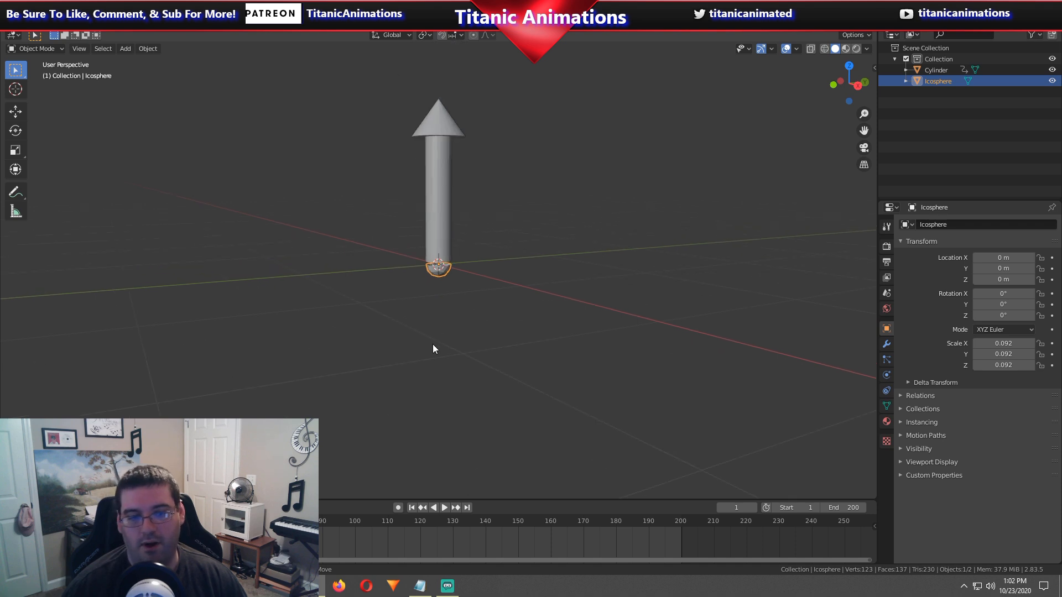
scroll(443, 255, down, 2)
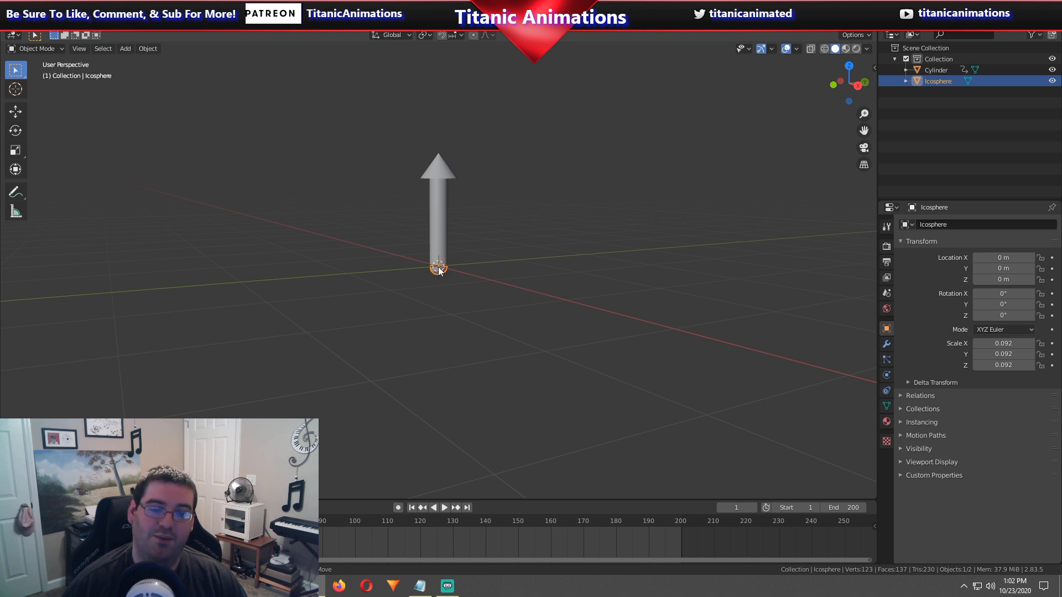
scroll(436, 363, down, 2)
mouse_move(435, 363)
middle_down()
mouse_move(416, 365)
mouse_move(443, 378)
mouse_move(436, 357)
middle_up()
scroll(438, 373, up, 5)
scroll(434, 349, down, 3)
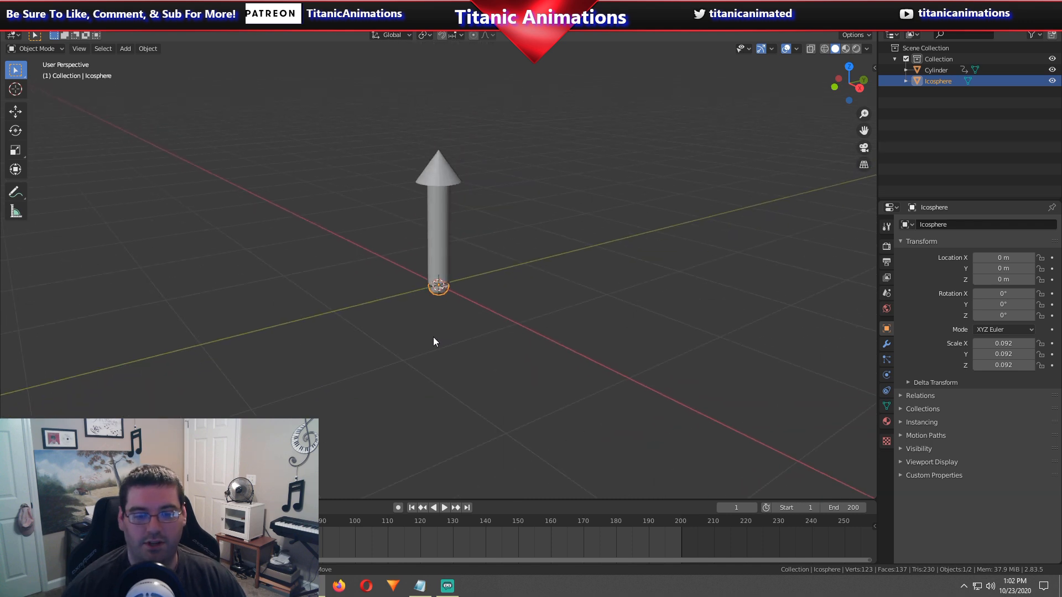
shift+click(440, 254)
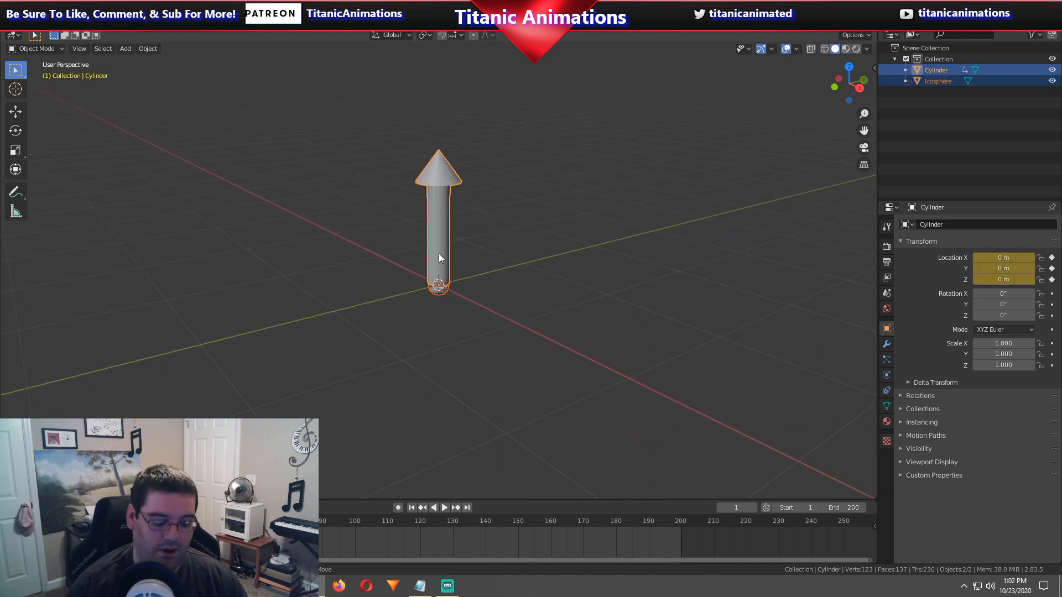
key(ctrl+p)
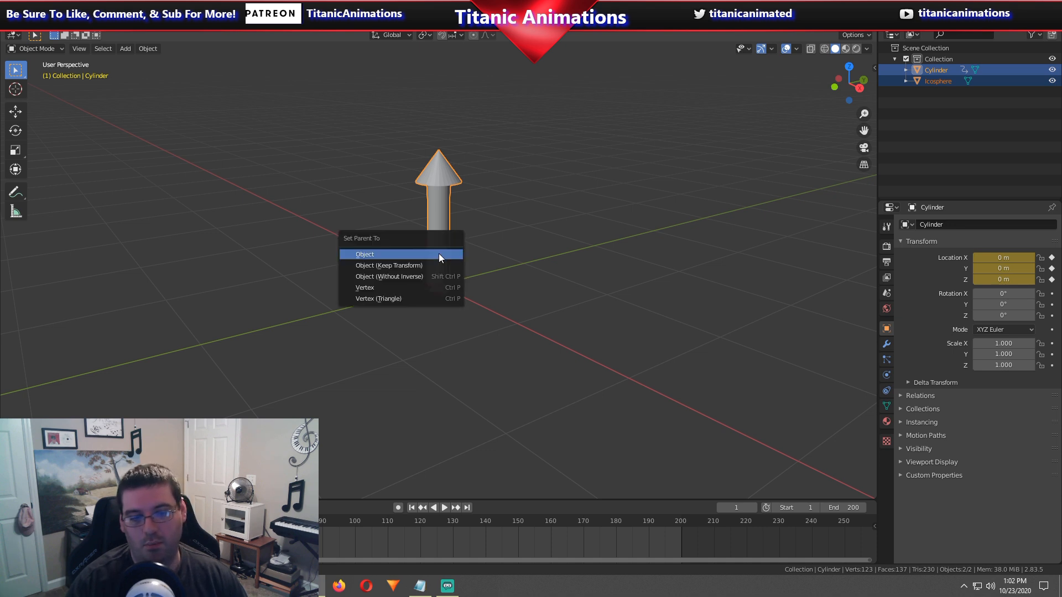
key(Down)
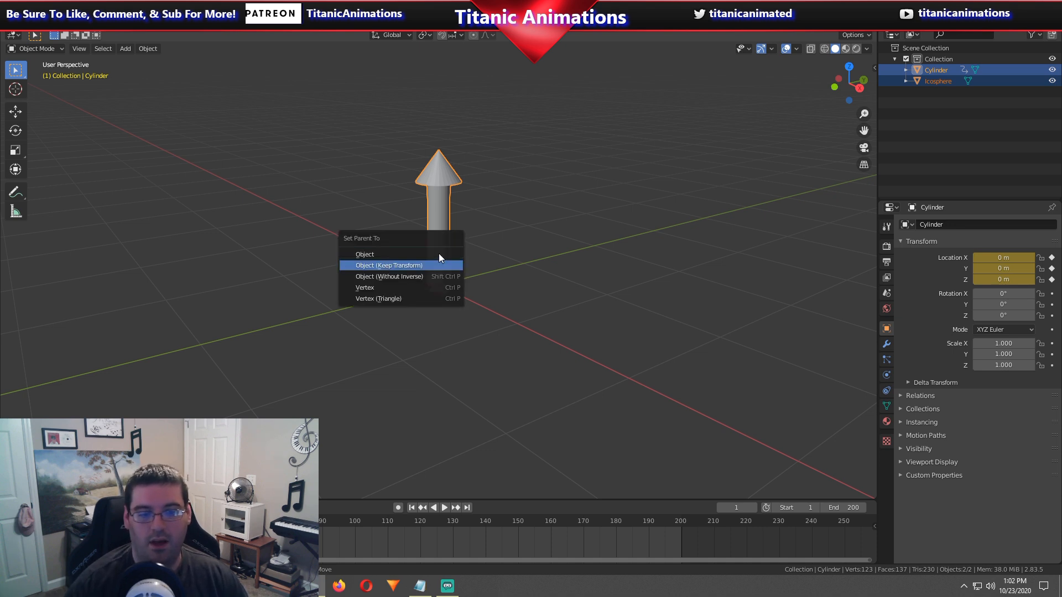
key(Return)
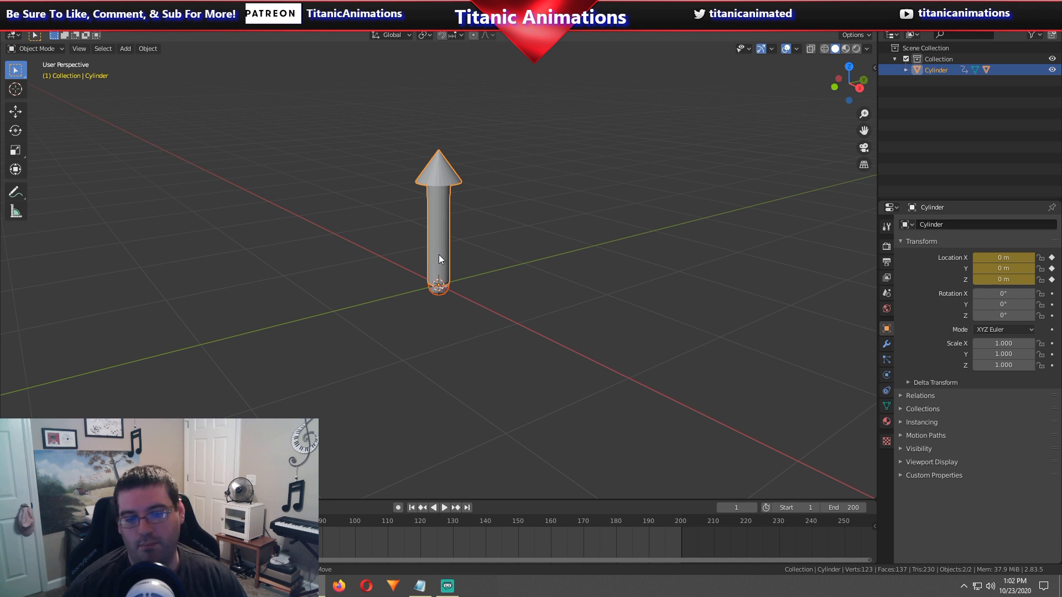
Step the animation through frames 2 and 3 to check that the half sphere follows the rocket, and return to frame 1.
scroll(439, 258, down, 5)
scroll(435, 257, up, 4)
scroll(439, 263, up, 3)
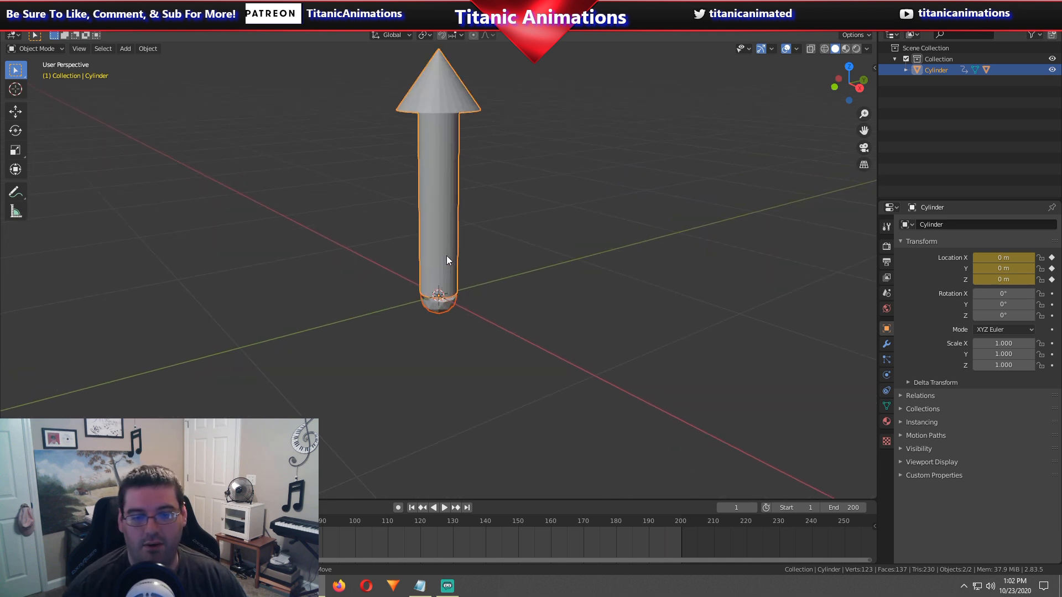
key(Right)
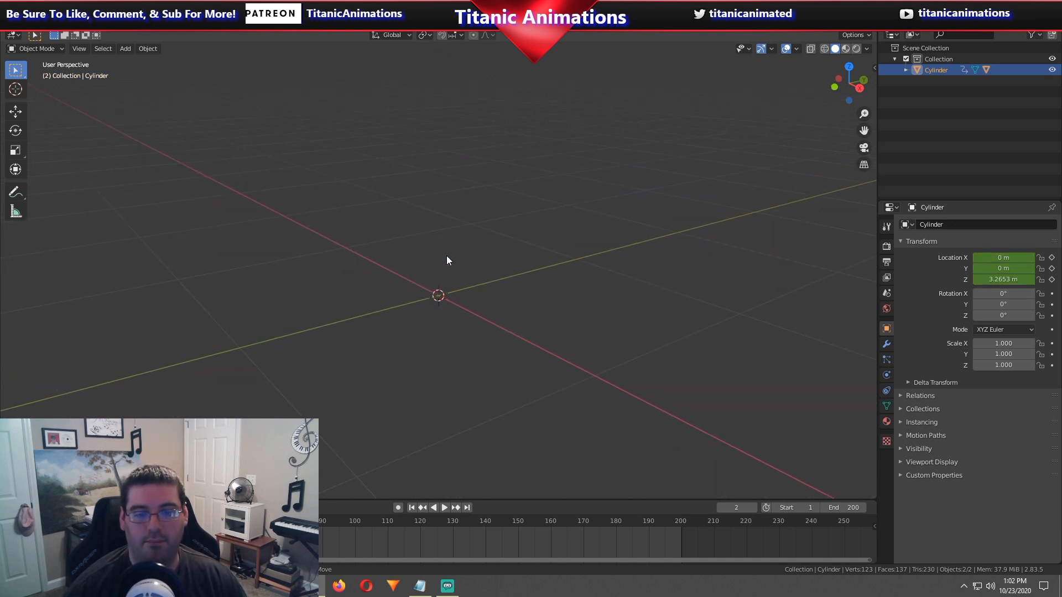
key(KP_Decimal)
scroll(446, 255, down, 6)
middle_drag(453, 301, 437, 278)
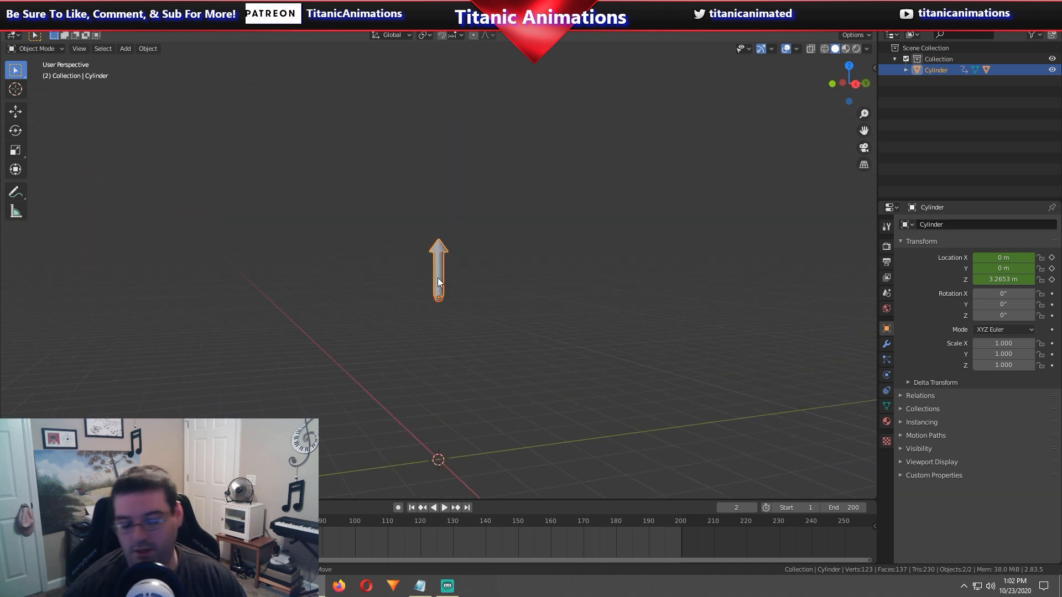
key(Right)
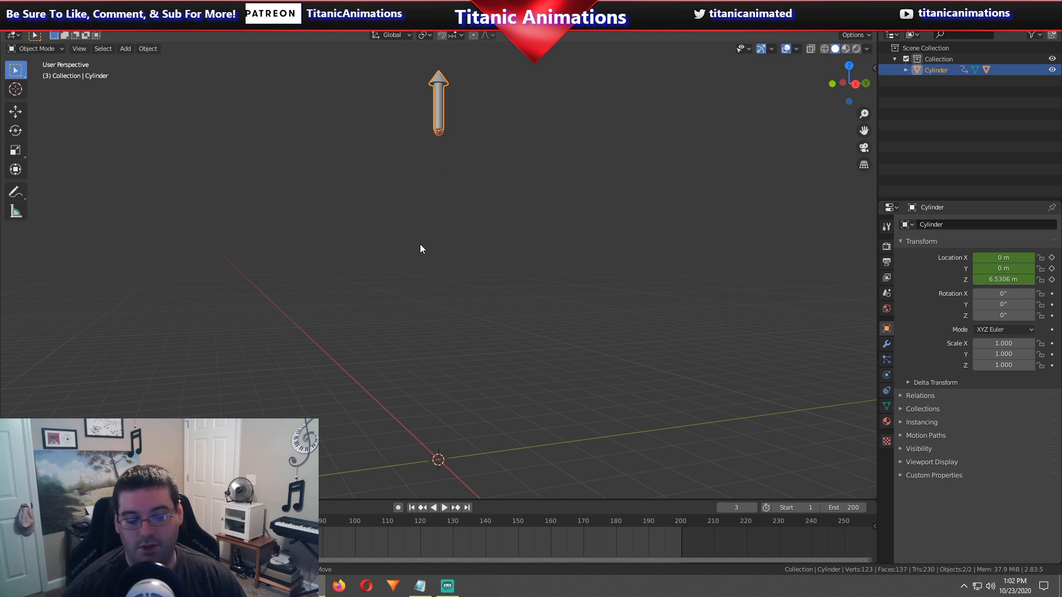
key(shift+Left)
shift+scroll(420, 249, down, 13)
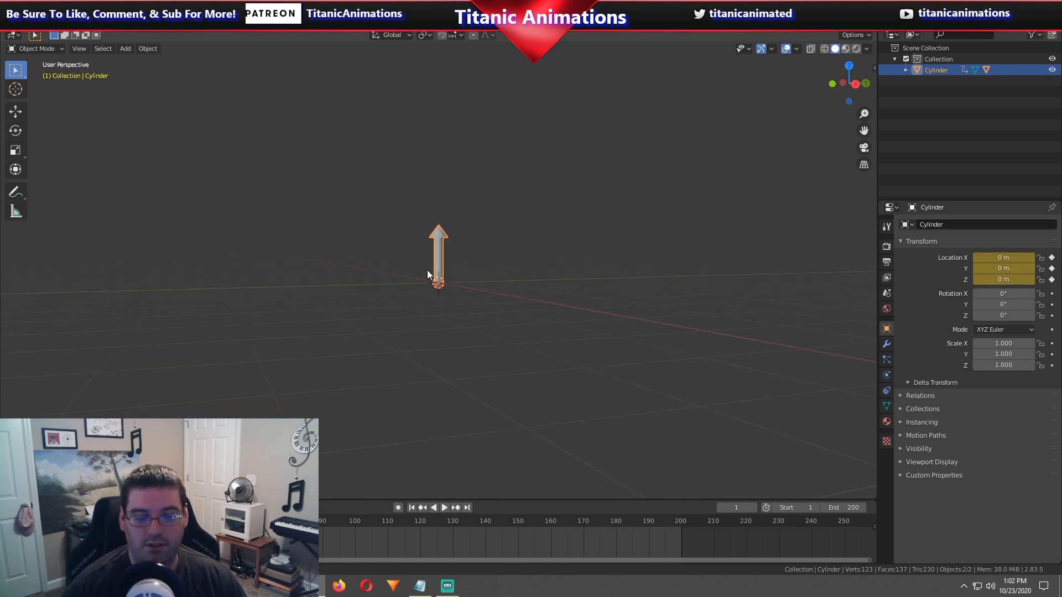
Select the half sphere at the rocket's base and add an emitter particle system to it.
scroll(444, 336, up, 9)
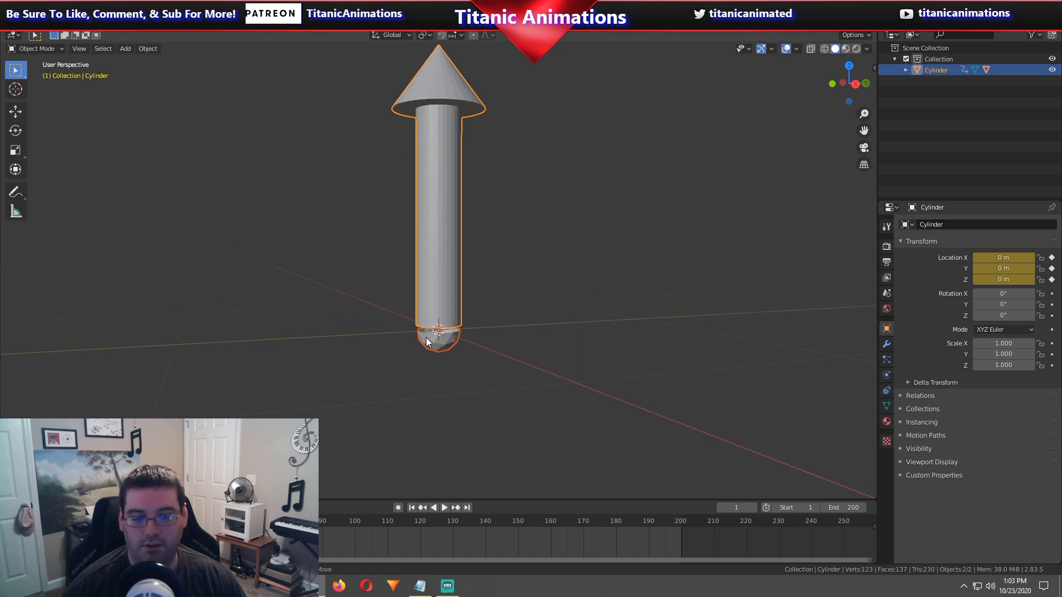
click(434, 340)
shift+scroll(449, 350, down, 6)
shift+scroll(450, 350, up, 4)
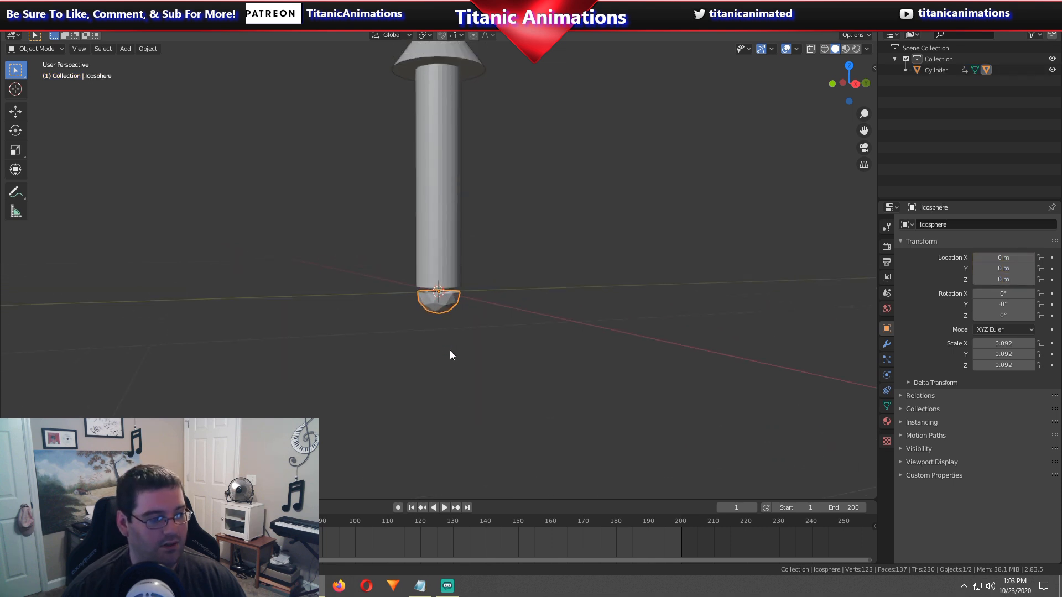
click(884, 359)
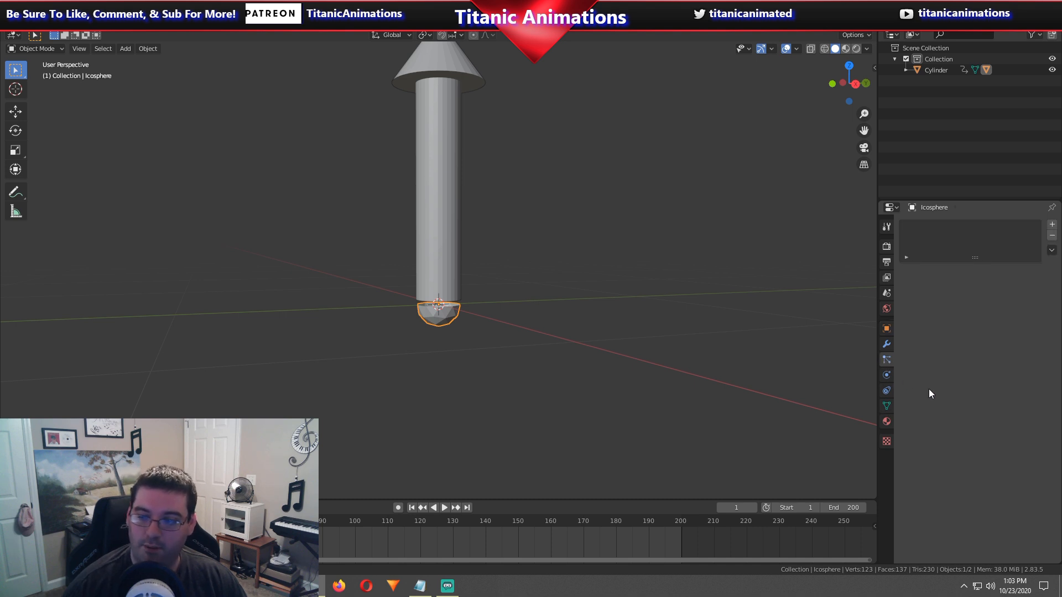
click(1051, 225)
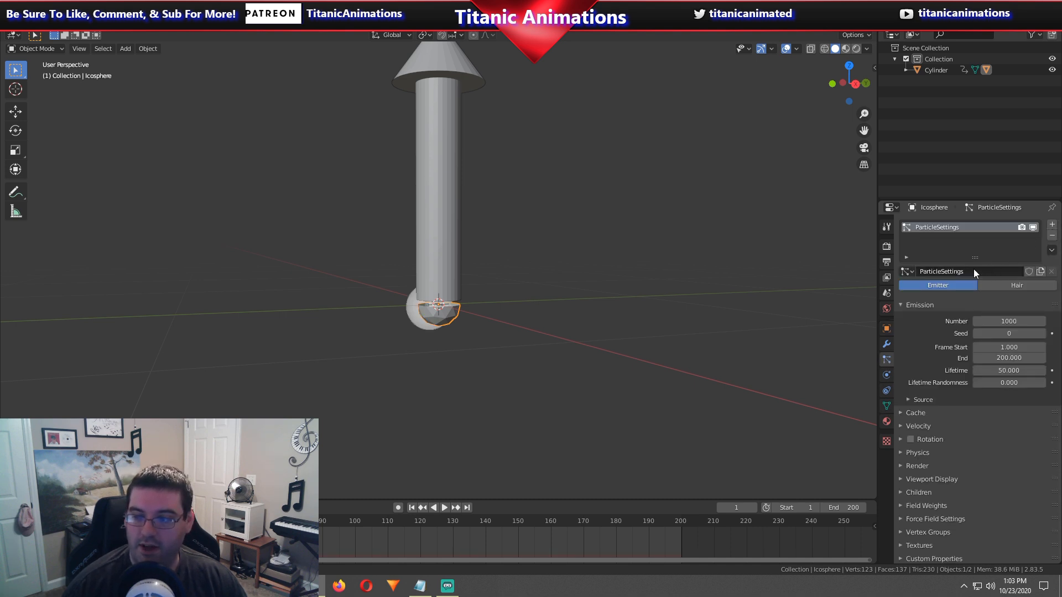
Rename the half sphere's particle settings as Rocket Sparks.
middle_drag(719, 320, 750, 319)
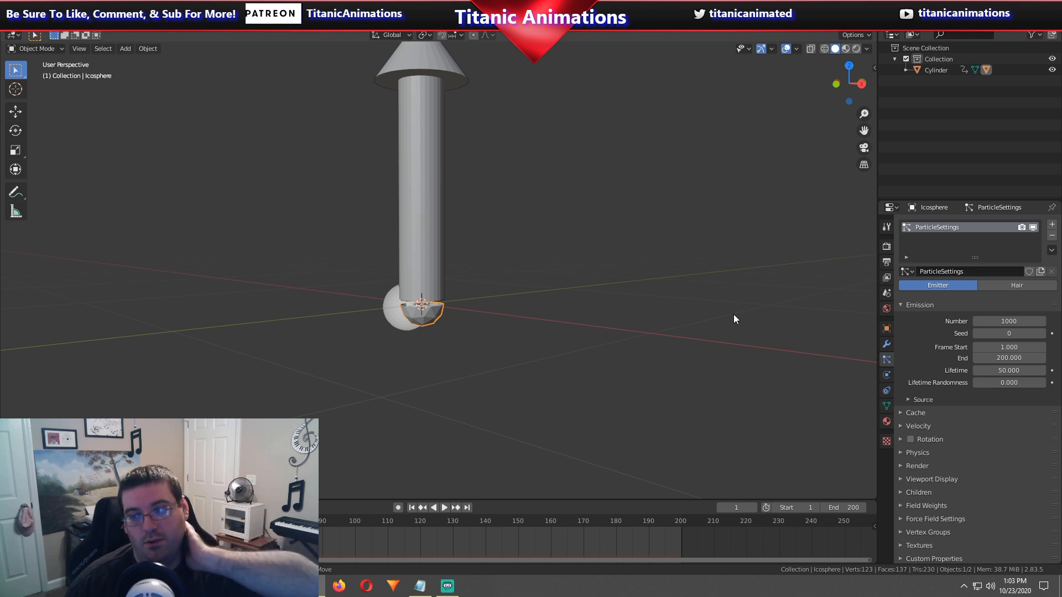
click(927, 273)
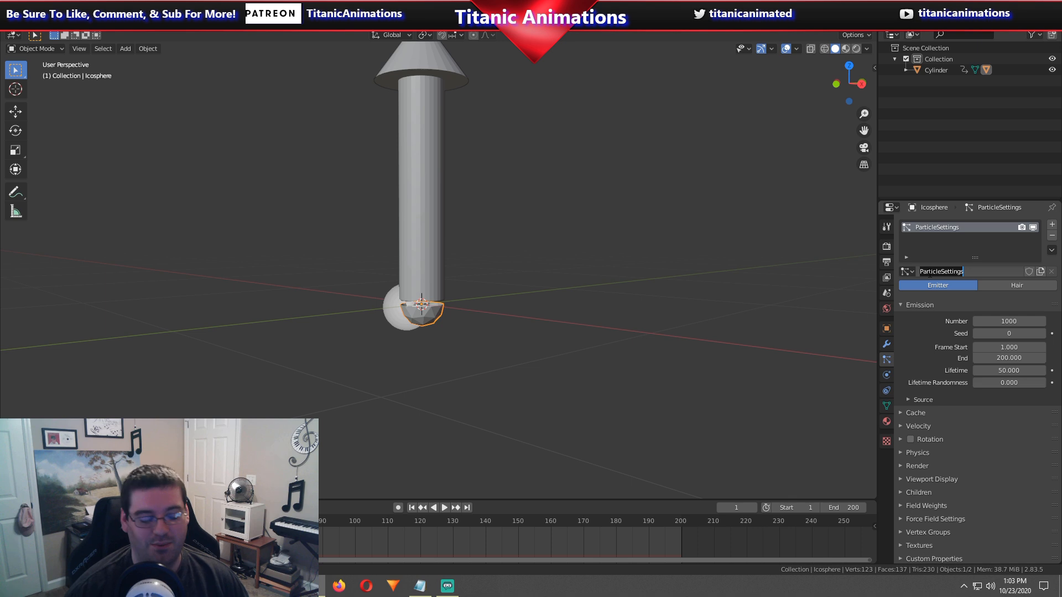
text(Ro)
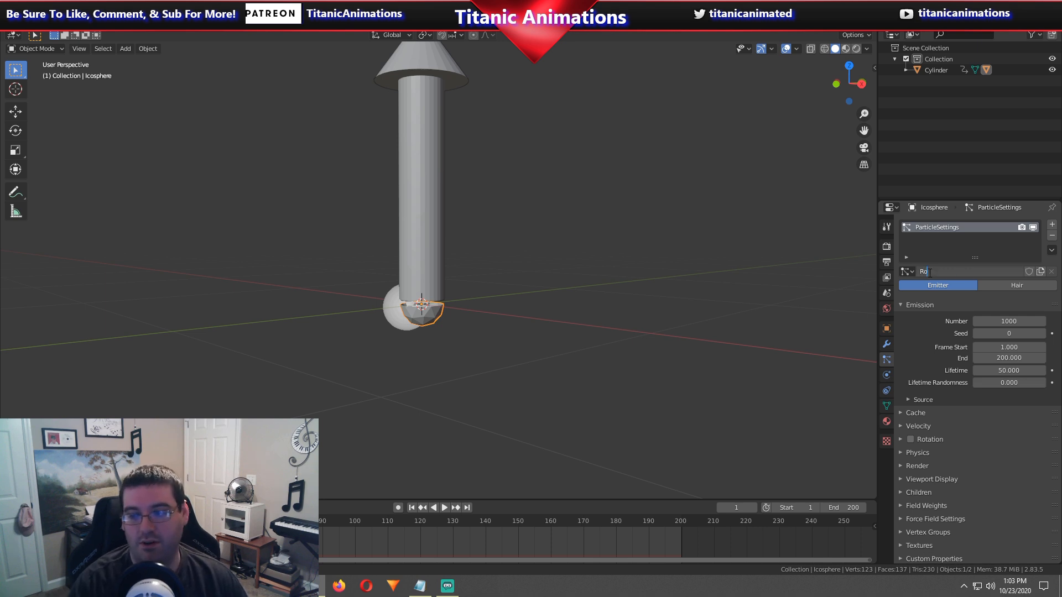
text(cket Sparks)
key(Return)
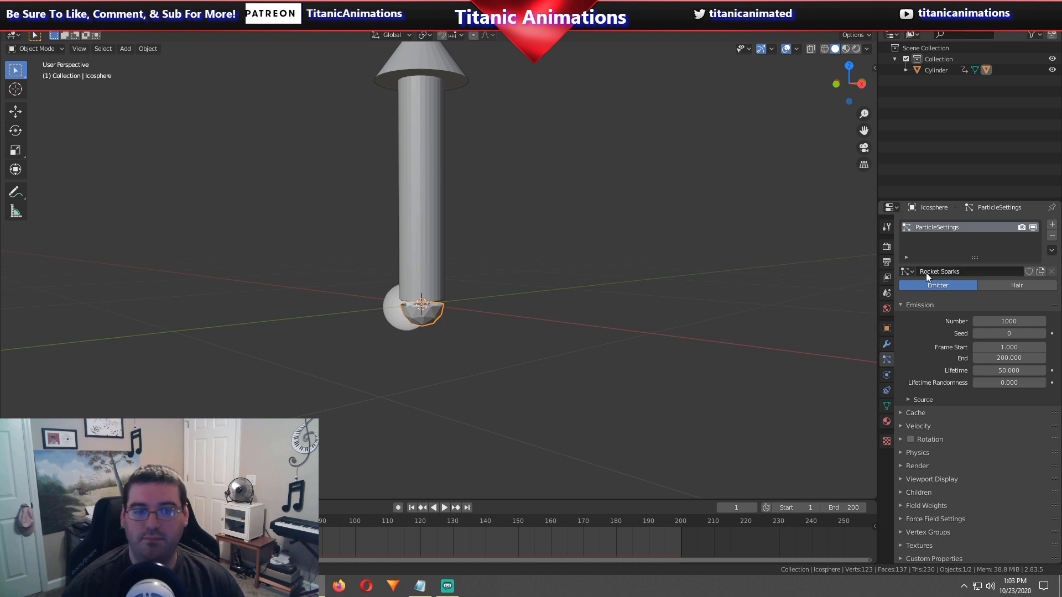
Play the launch animation from frame 1, pause it partway, and examine the particle trail behind the rocket.
scroll(758, 347, down, 10)
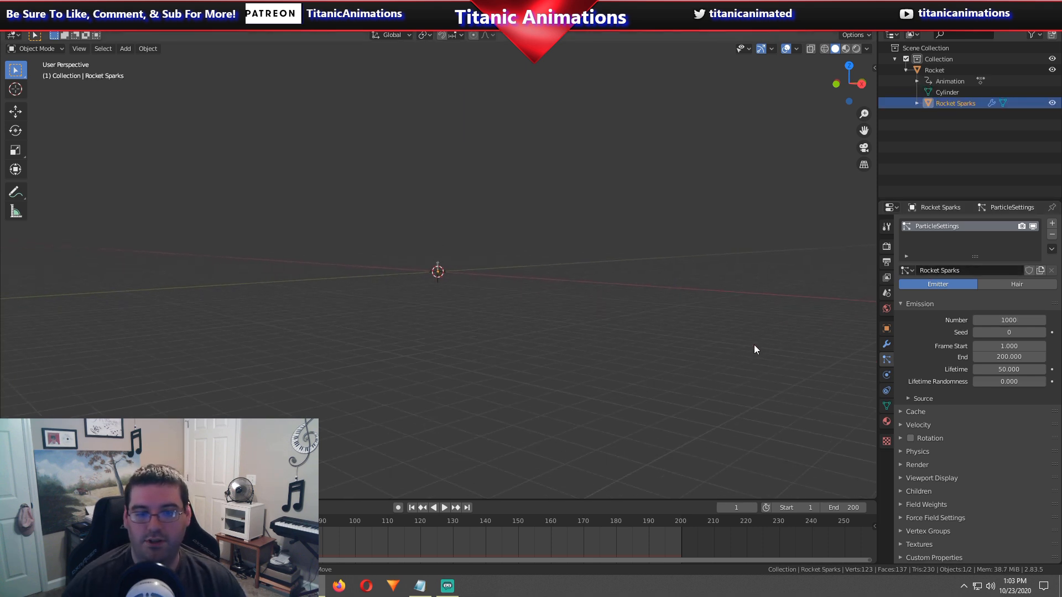
scroll(754, 345, down, 2)
shift+middle_drag(709, 288, 657, 338)
key(space)
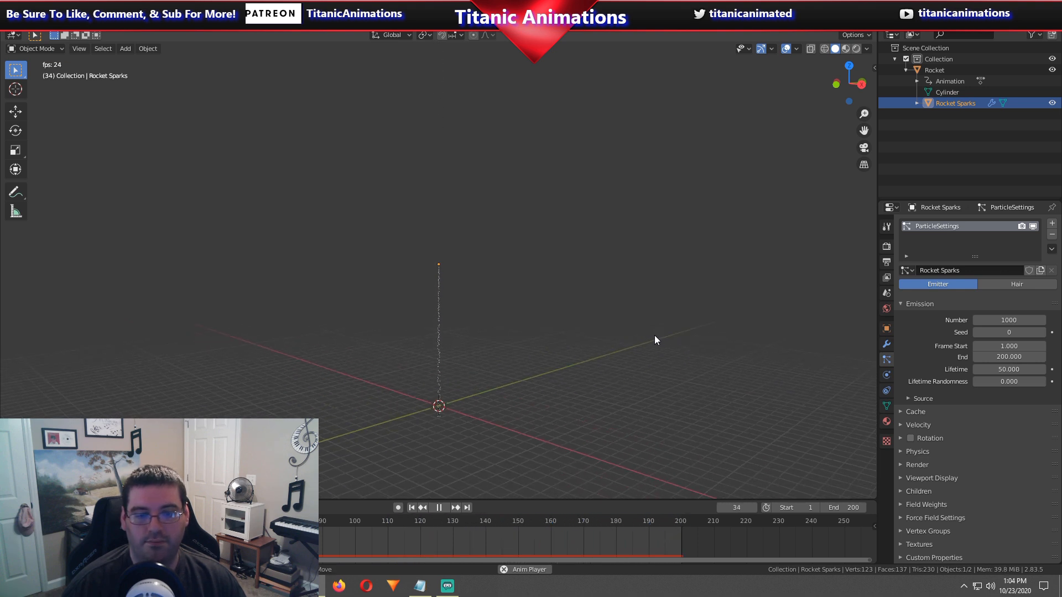
key(space)
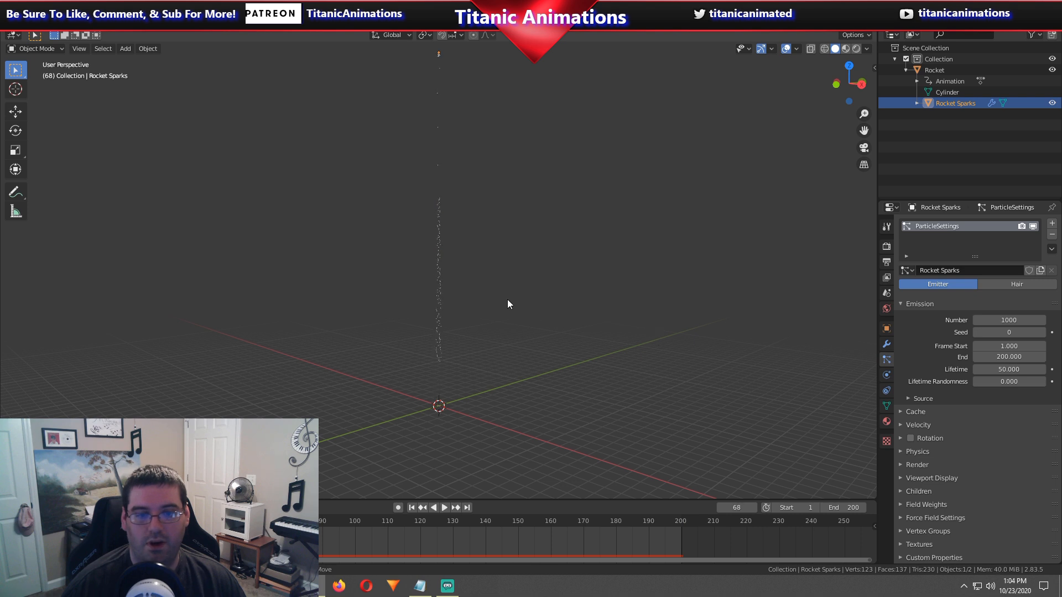
scroll(459, 254, up, 6)
scroll(431, 275, down, 6)
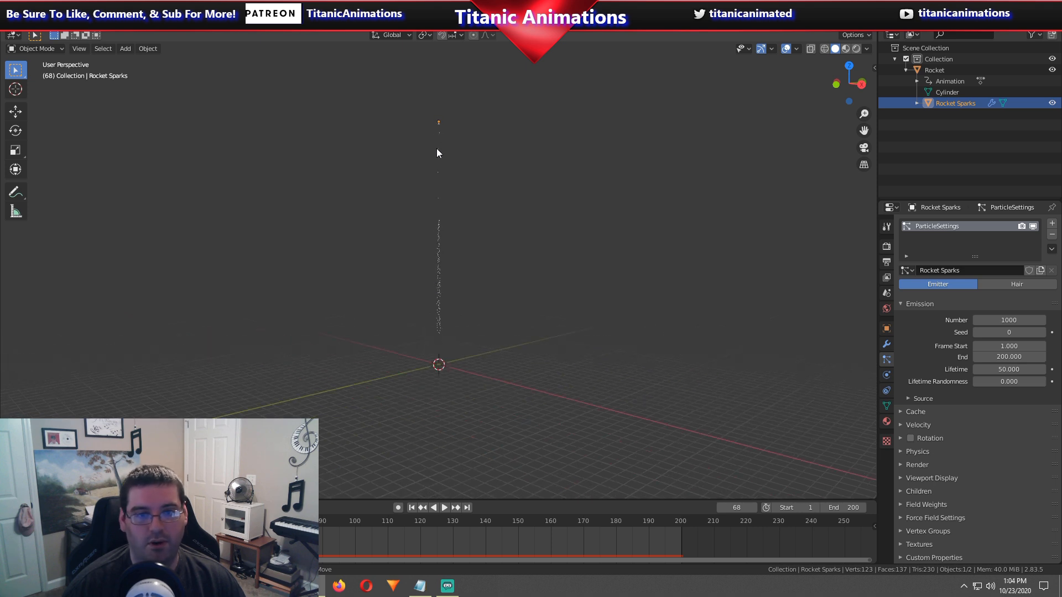
scroll(436, 261, up, 2)
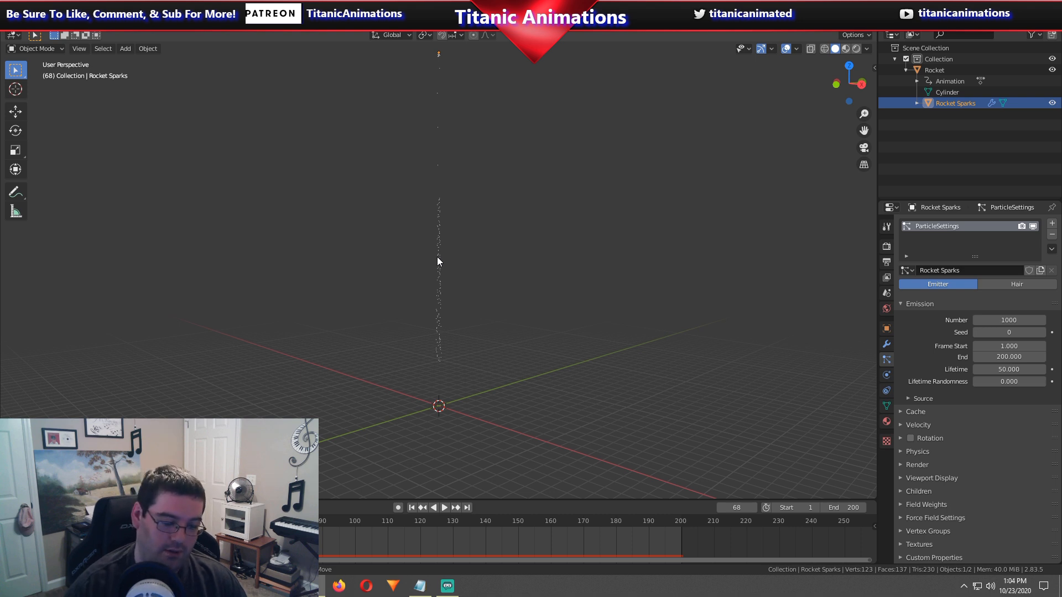
Set the spark emission to end at frame 50, with a particle lifetime of 40 and lifetime randomness of 1.
click(995, 357)
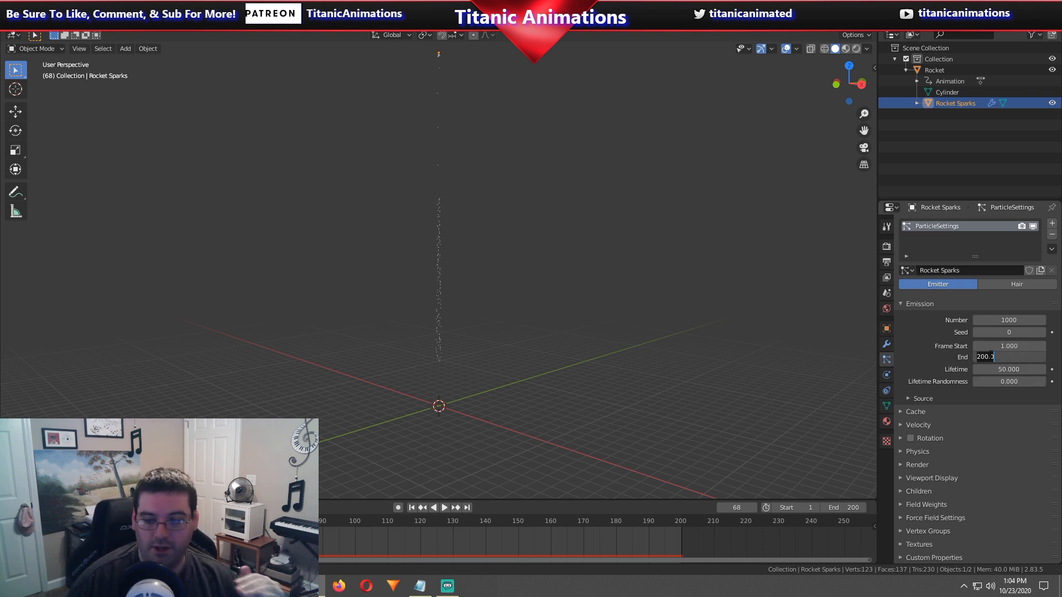
text(50)
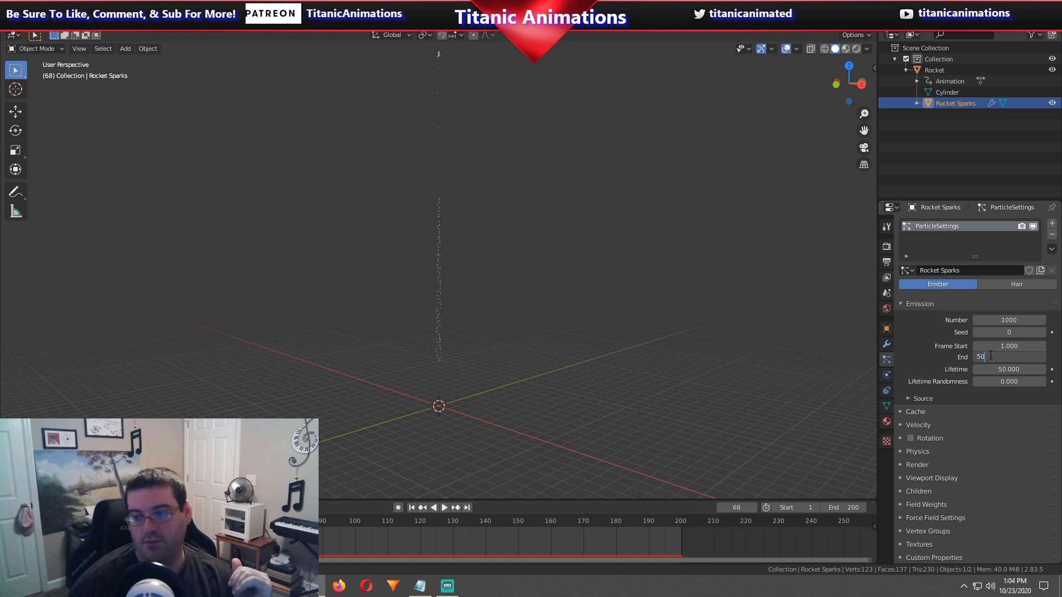
key(Return)
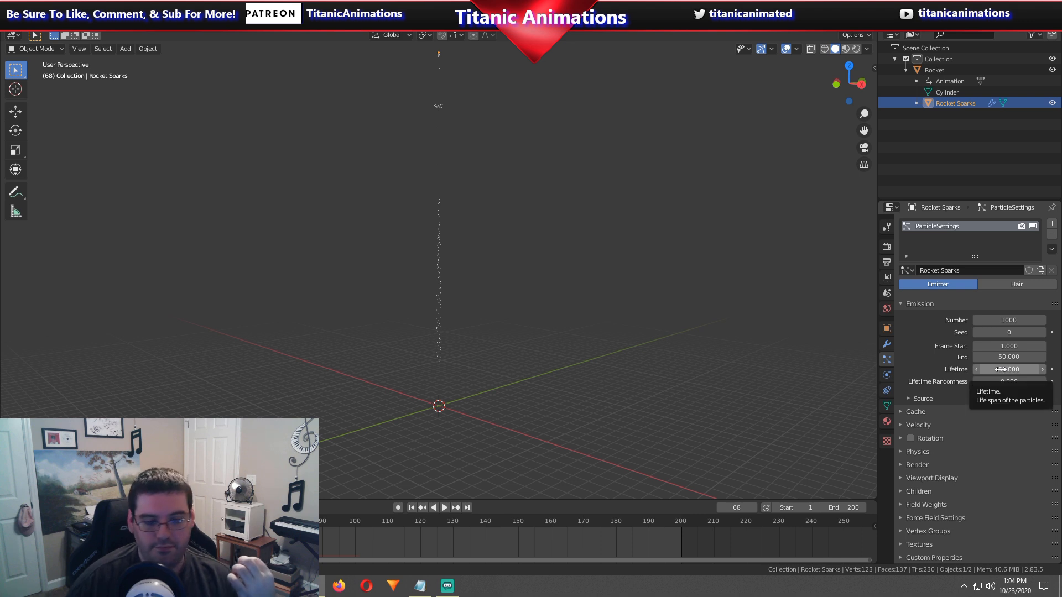
click(1001, 370)
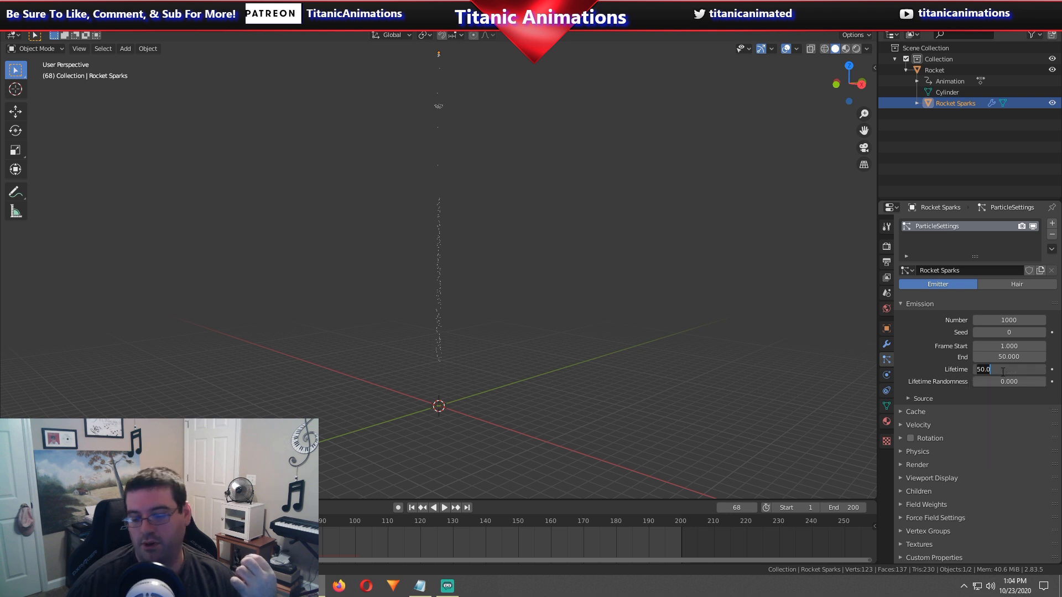
text(40)
key(Return)
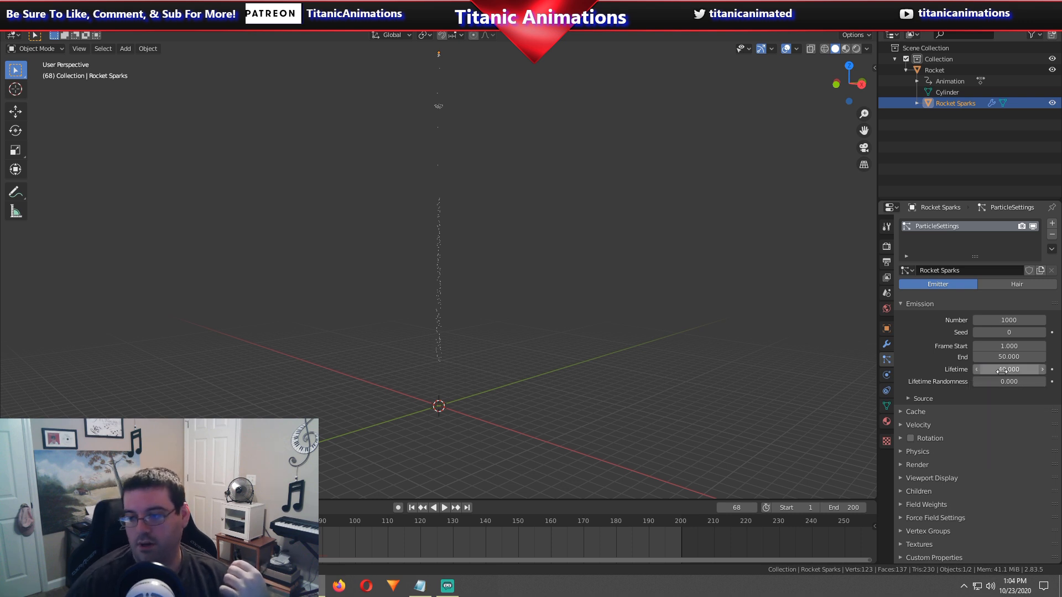
drag(1003, 382, 1045, 383)
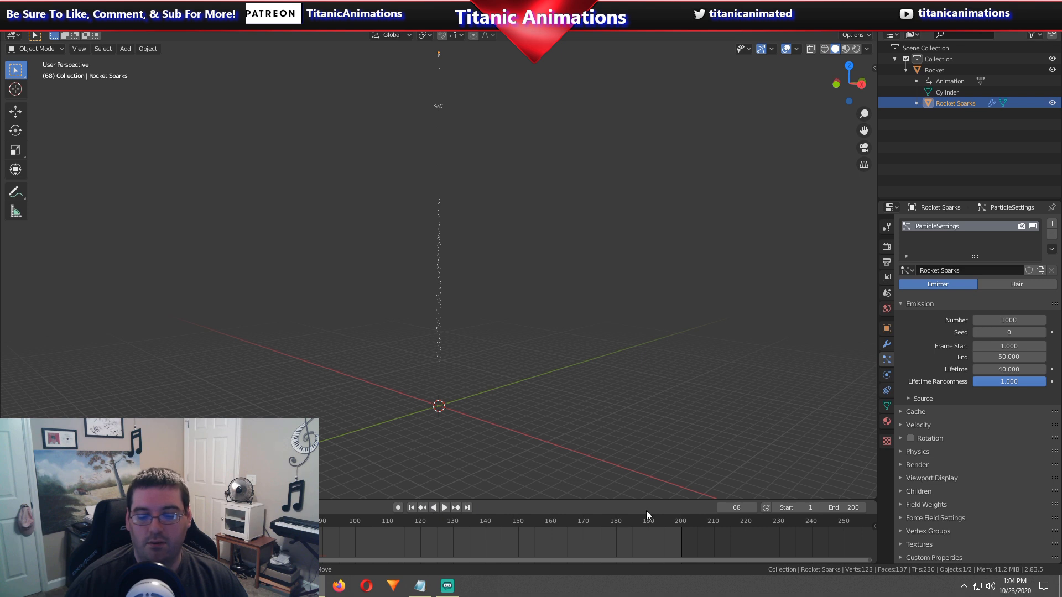
Return to frame 1, set the scene's end frame to 50, and preview the launch with its sparks.
click(736, 505)
text(1)
key(Return)
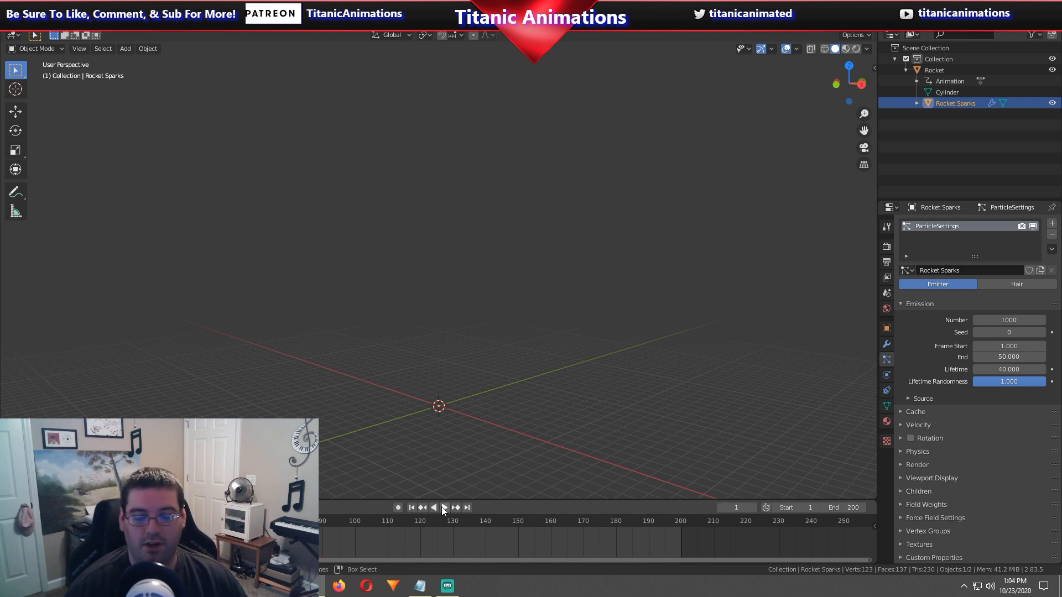
click(838, 507)
text(50)
key(Return)
click(444, 508)
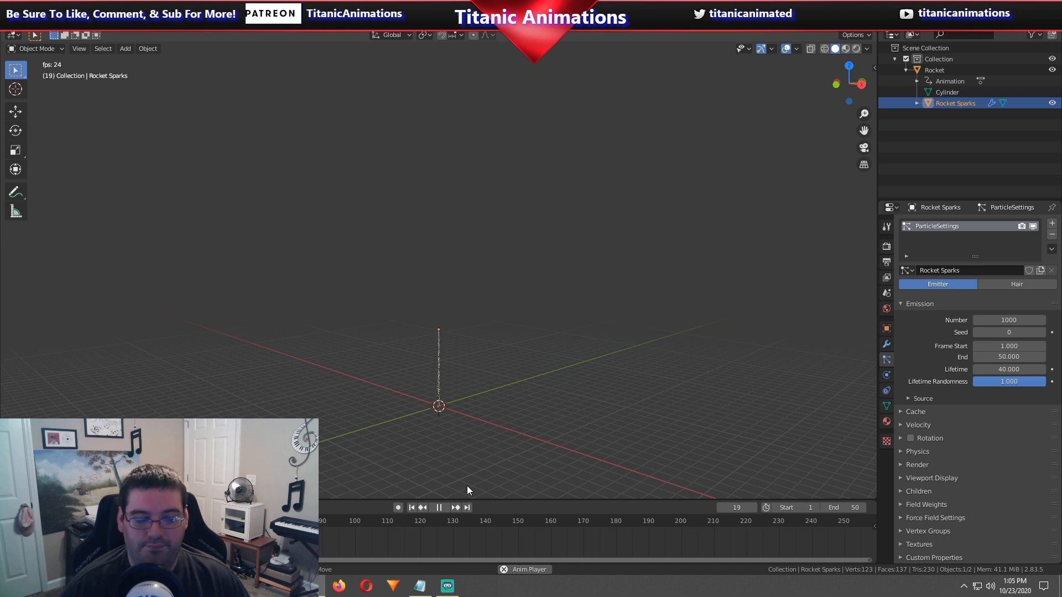
click(440, 507)
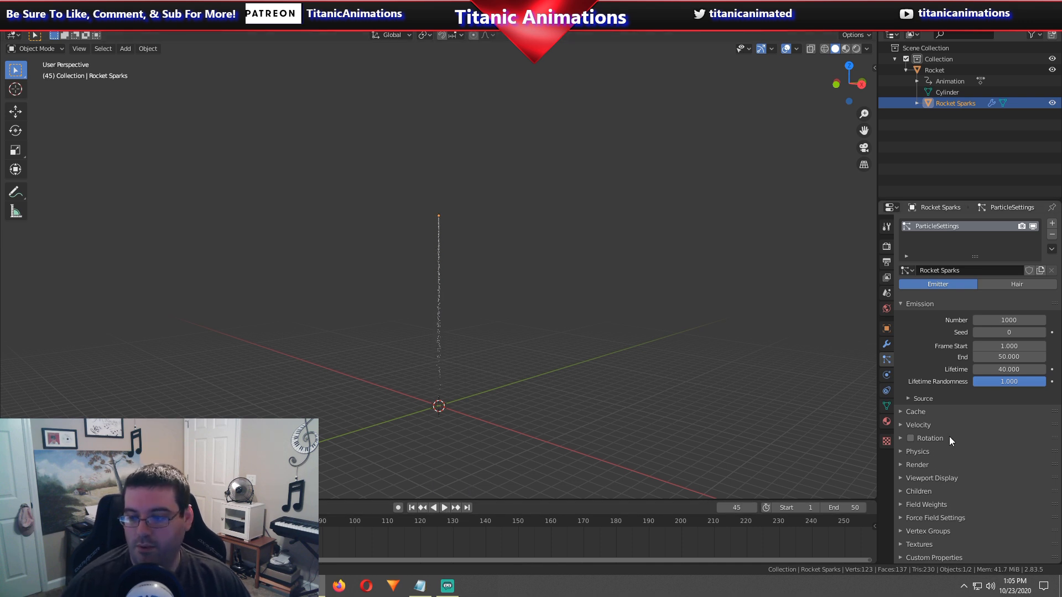
Expand the source and velocity settings, and set the sparks' normal velocity to -5 m/s and velocity randomization to 1.25.
click(922, 398)
scroll(922, 415, down, 4)
click(924, 420)
scroll(929, 429, down, 1)
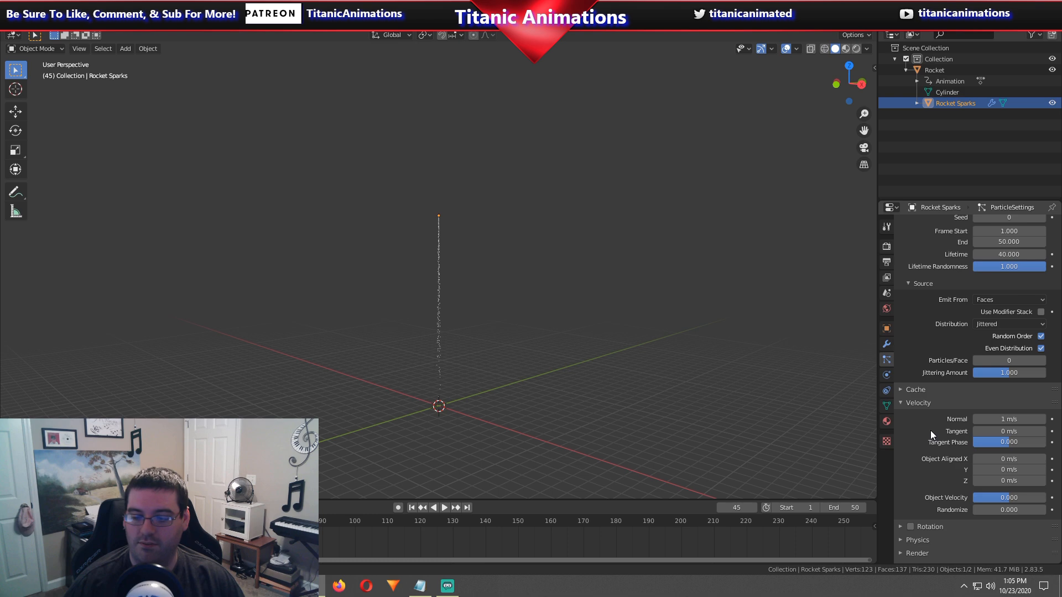
scroll(562, 433, up, 6)
scroll(562, 430, down, 4)
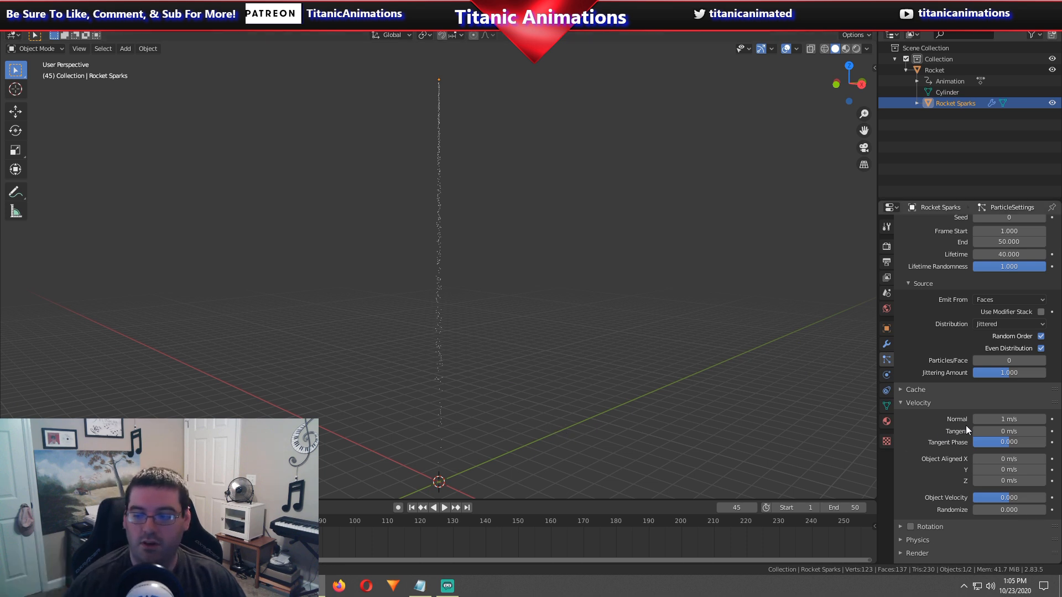
click(998, 419)
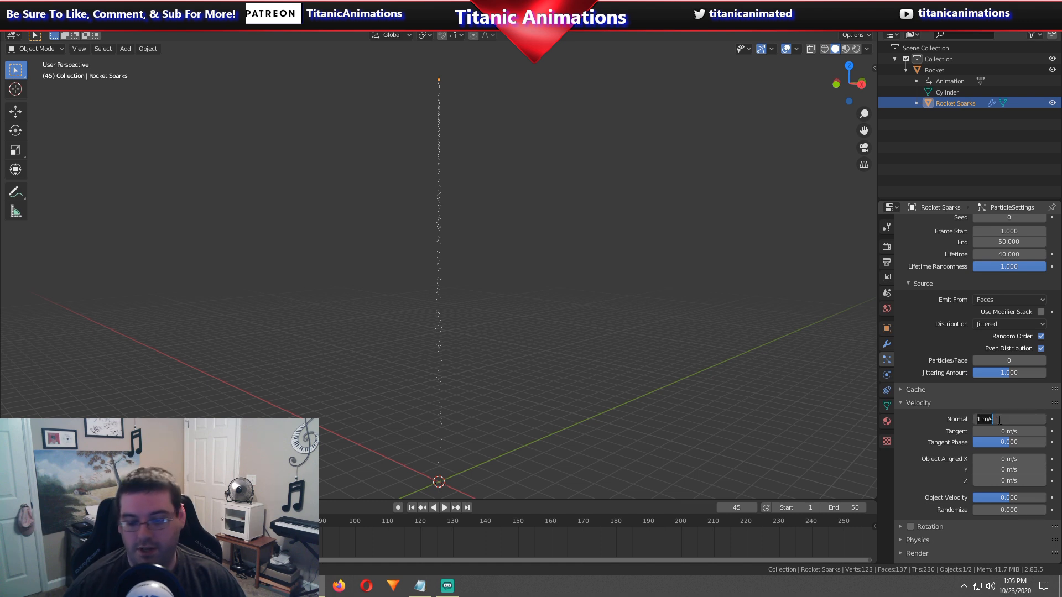
key(BackSpace)
text(-5)
key(Return)
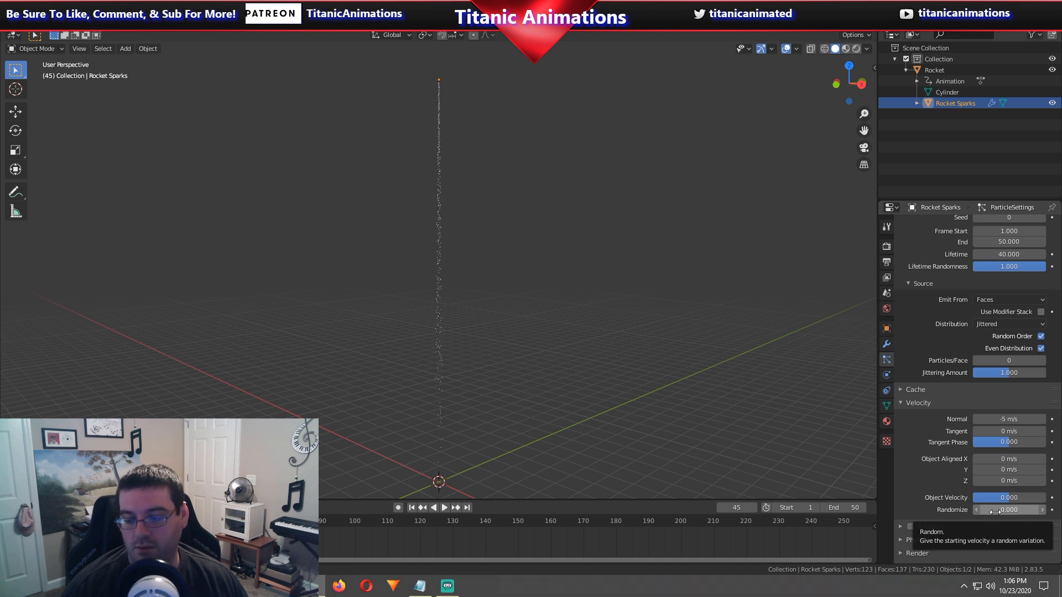
drag(994, 512, 1010, 511)
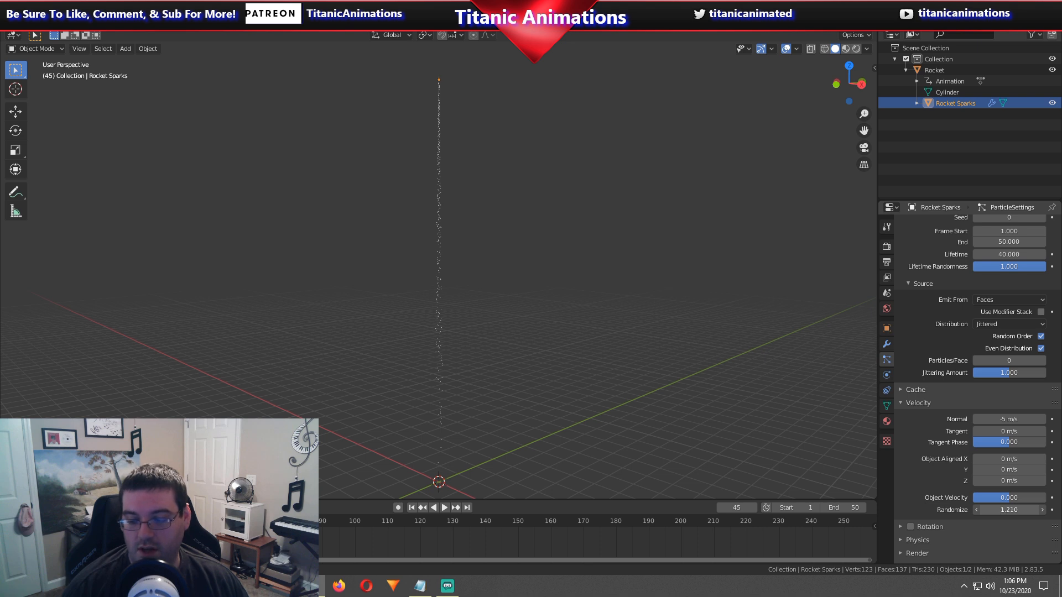
drag(978, 510, 978, 509)
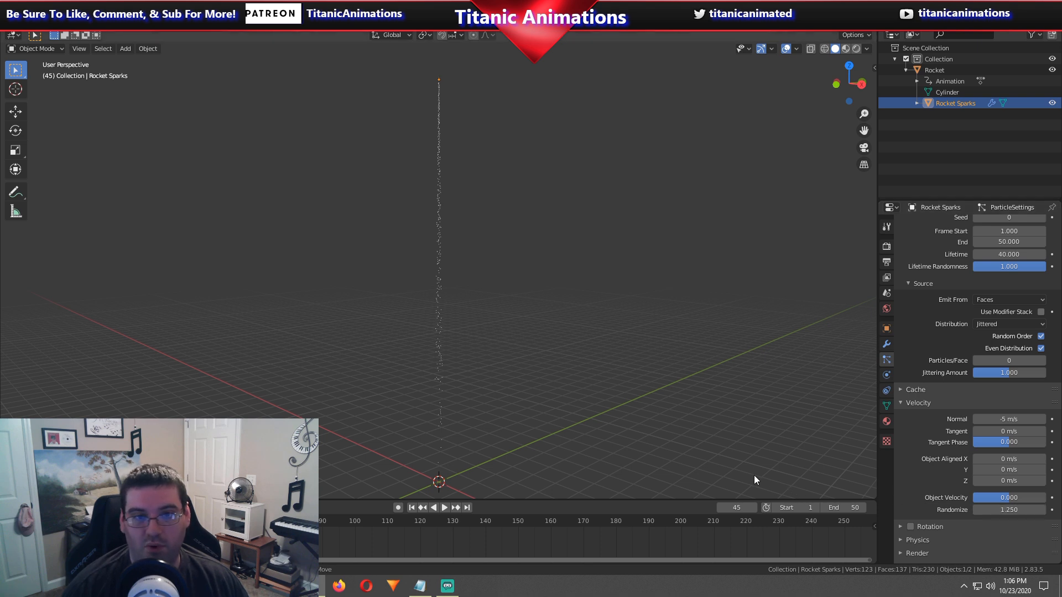
Play the animation and examine the spread of the spark trail from different angles.
middle_drag(572, 443, 642, 409)
key(space)
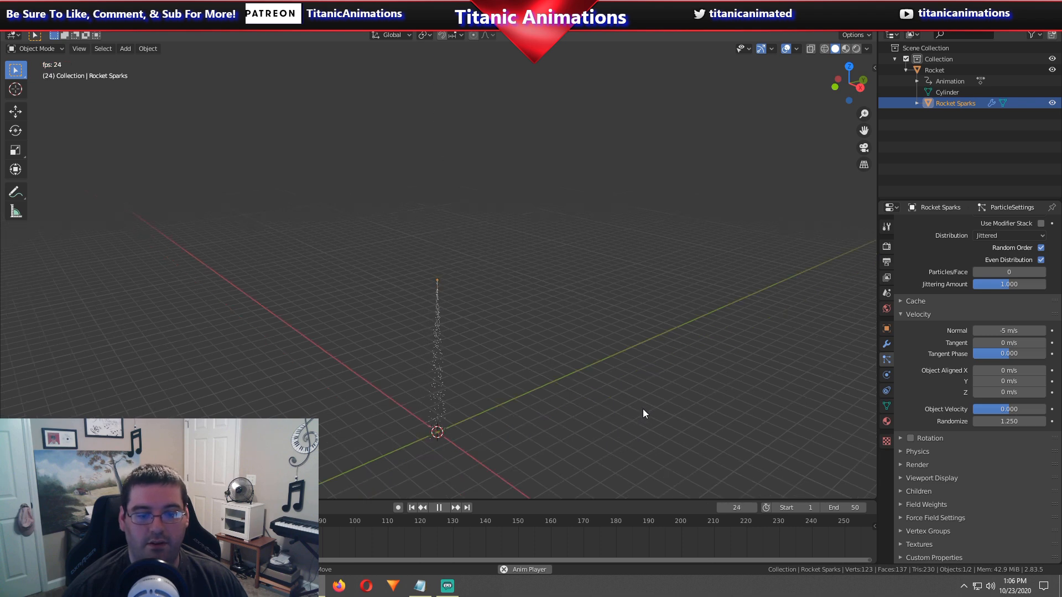
middle_drag(618, 408, 624, 385)
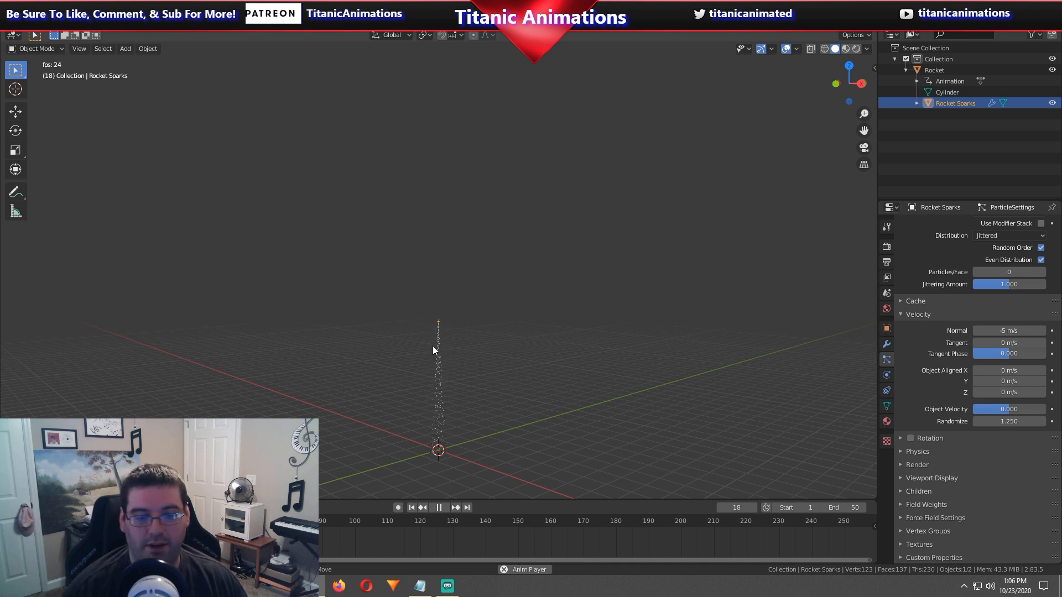
Stop the playback and jump to frame 2.
shift+scroll(436, 305, down, 8)
shift+scroll(436, 304, up, 5)
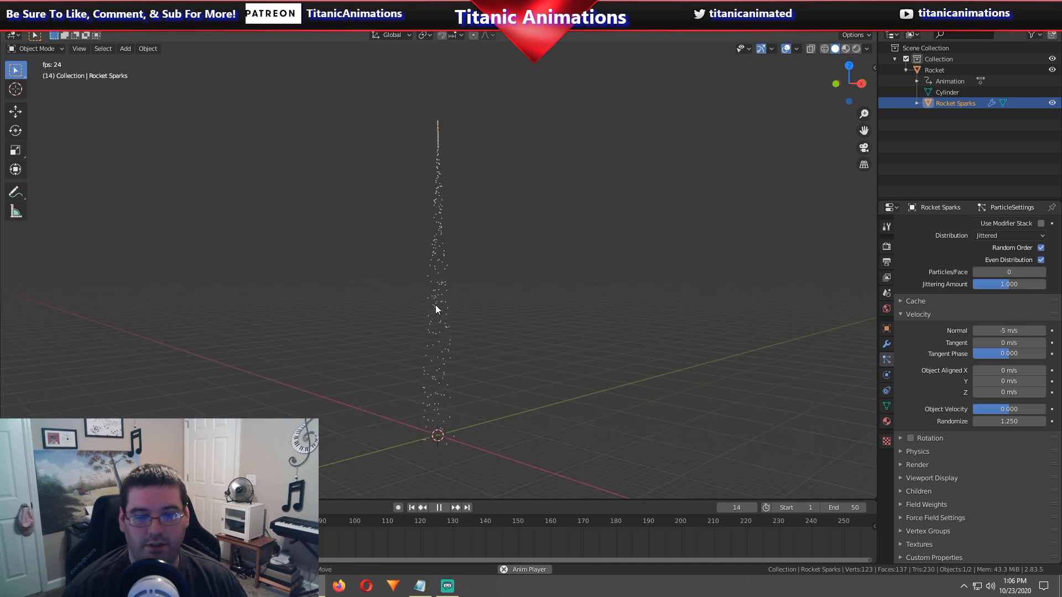
key(space)
click(731, 506)
text(2)
key(Return)
shift+scroll(562, 380, up, 5)
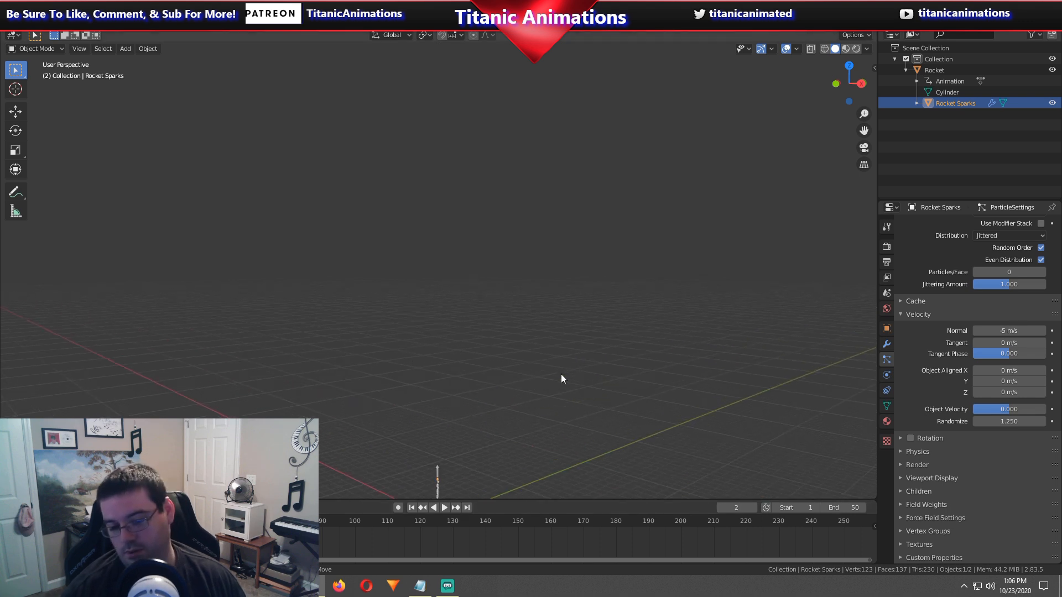
Focus on the spark emitter and examine the particles trailing beneath the rocket from several angles.
key(KP_Decimal)
scroll(556, 370, down, 7)
scroll(553, 368, down, 5)
mouse_move(533, 358)
middle_down()
mouse_move(607, 364)
mouse_move(529, 348)
middle_up()
shift+scroll(461, 331, down, 6)
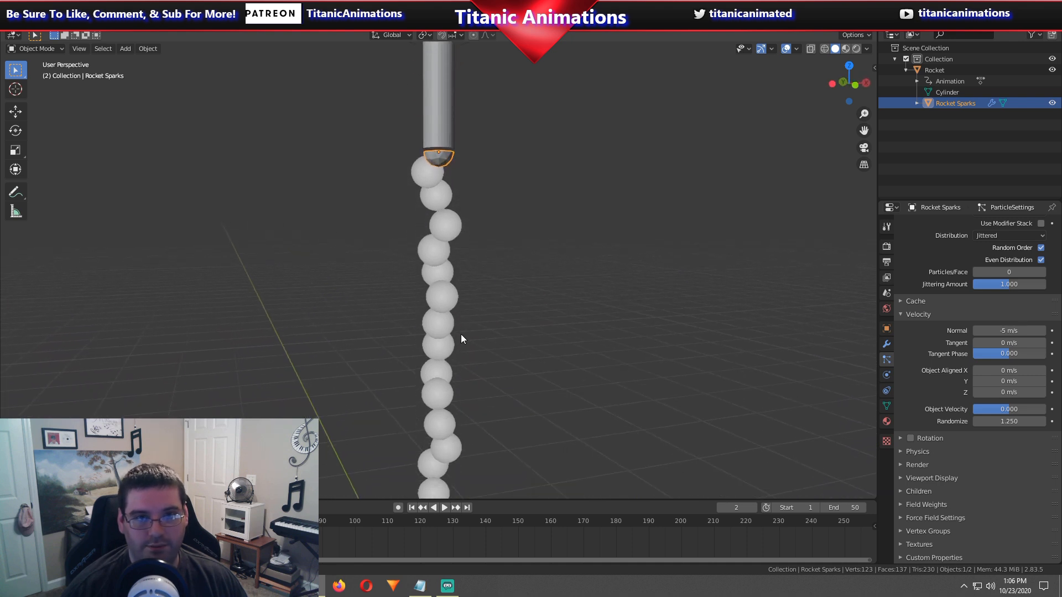
middle_drag(459, 335, 504, 358)
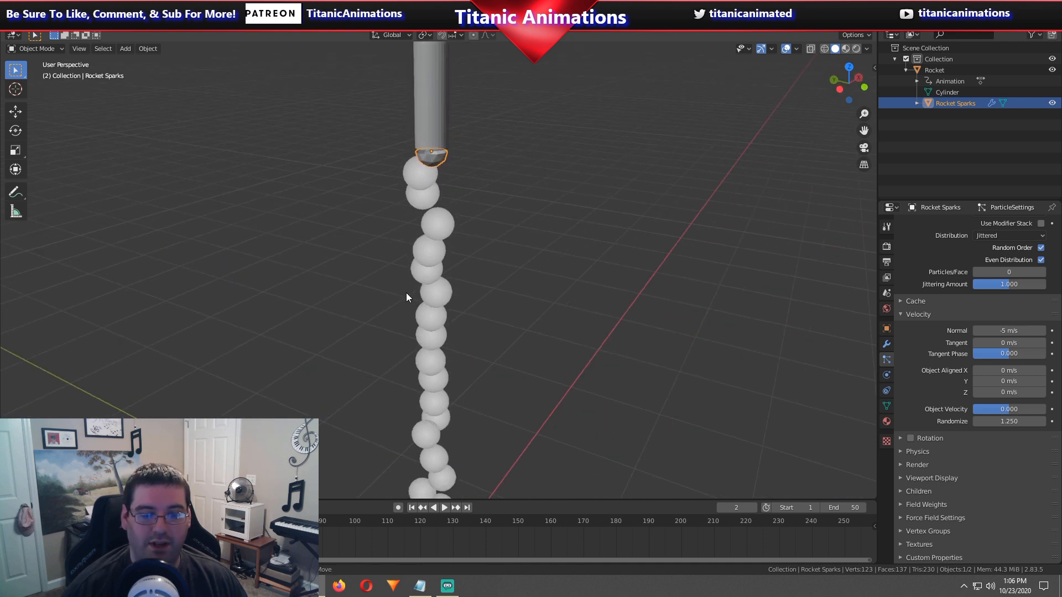
scroll(437, 313, down, 4)
middle_drag(457, 287, 355, 294)
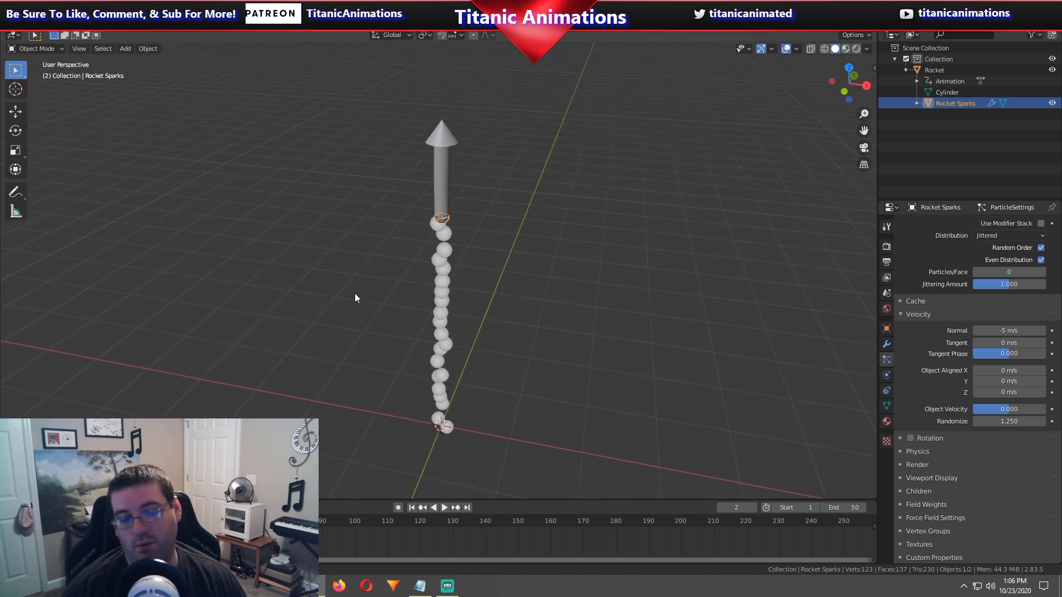
middle_drag(558, 322, 410, 282)
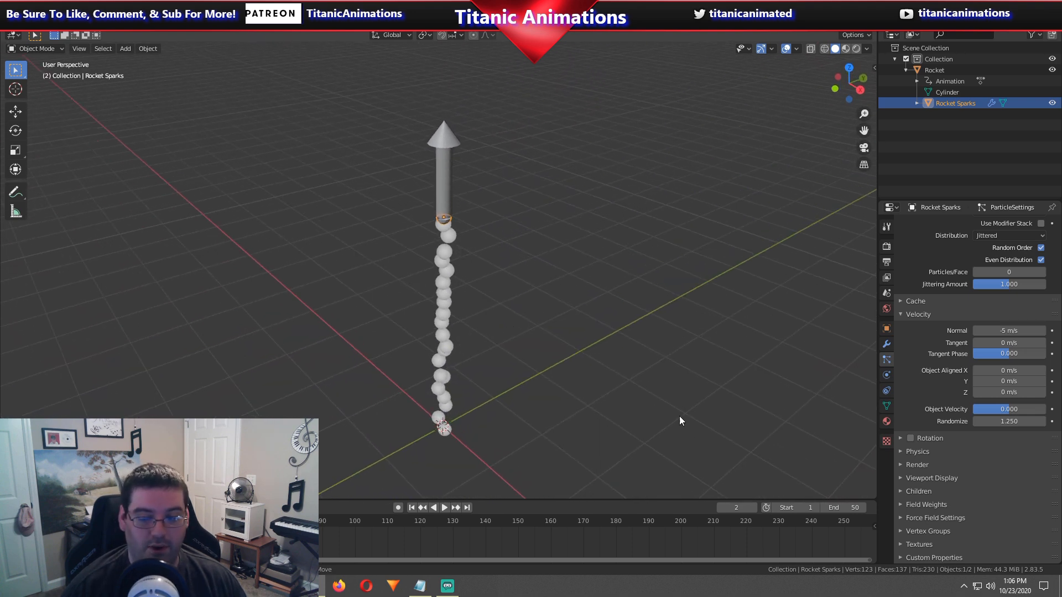
Expand the render settings of the Rocket Sparks particle system.
click(920, 466)
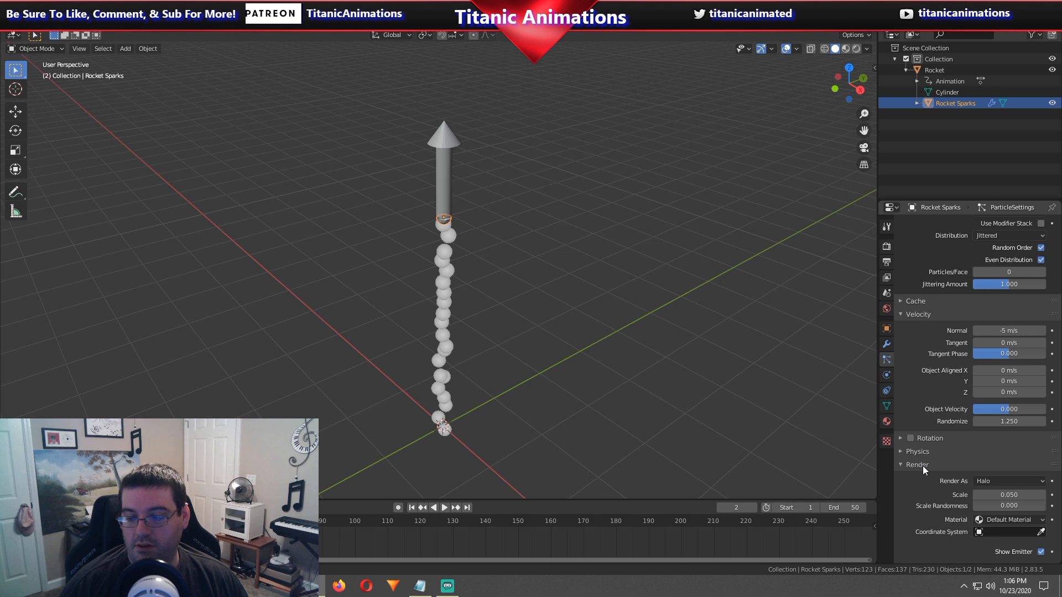
scroll(922, 464, down, 4)
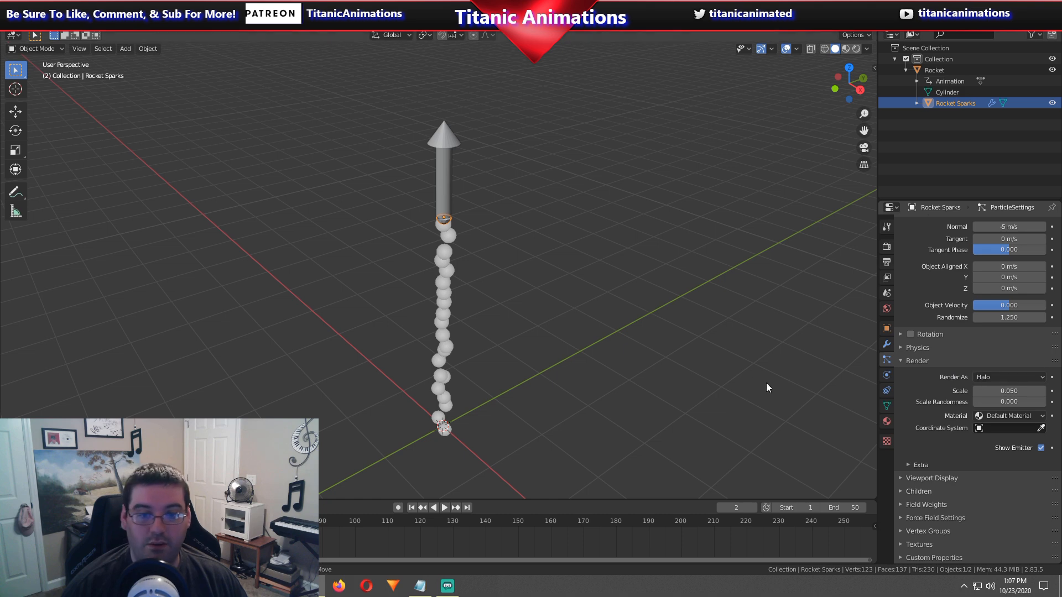
scroll(719, 370, down, 4)
scroll(575, 362, up, 2)
scroll(580, 359, up, 4)
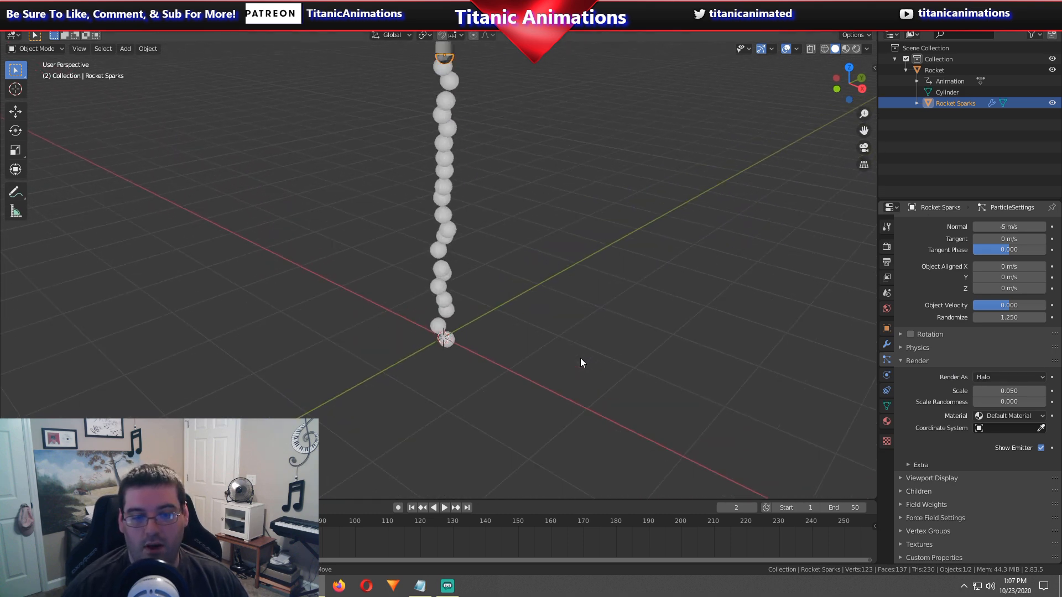
Add an icosphere and move it about 21 m along the positive X axis, away from the rocket.
key(shift+a)
mouse_move(579, 350)
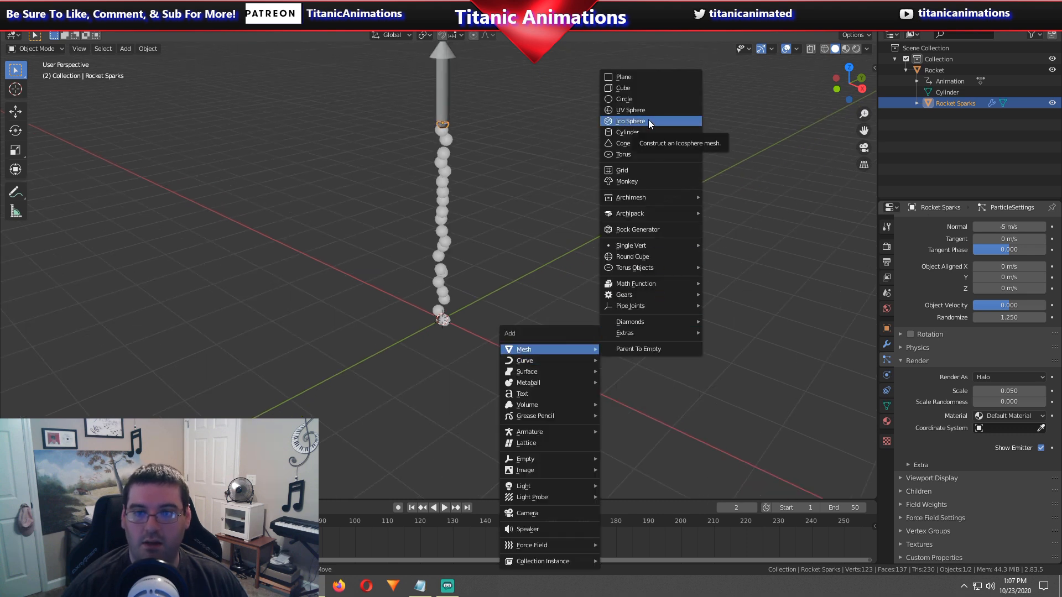
click(630, 121)
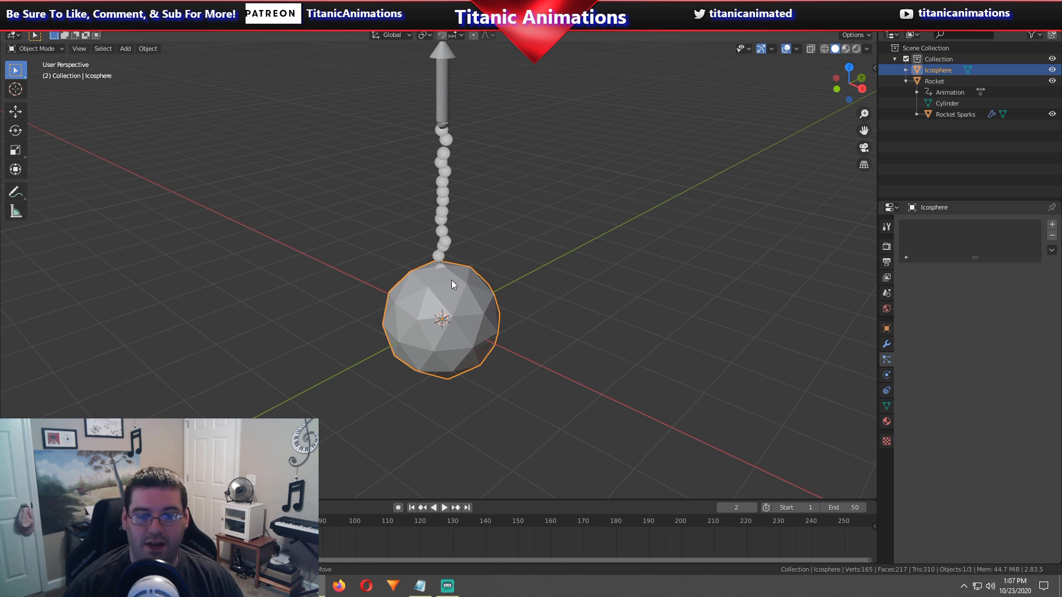
scroll(453, 291, down, 8)
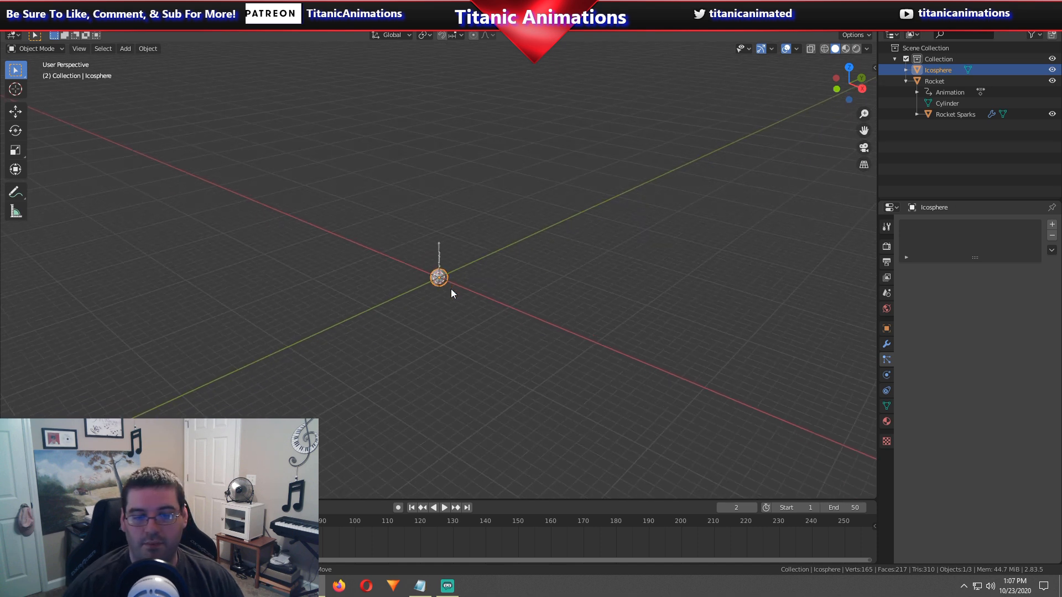
key(g)
key(x)
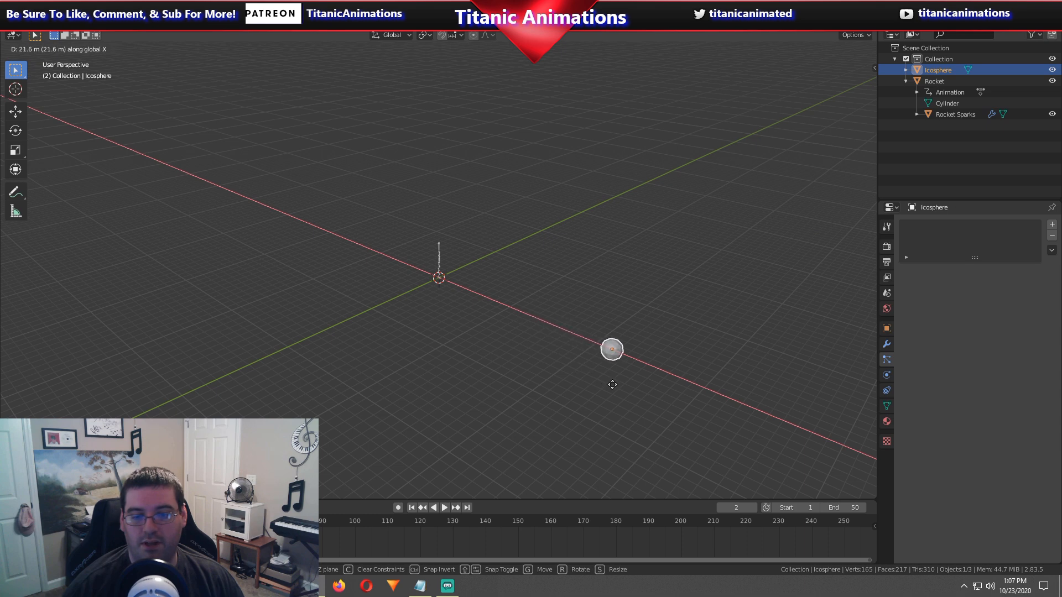
click(605, 387)
Rename the icosphere as Rocket Sparks Particle.
scroll(549, 357, up, 5)
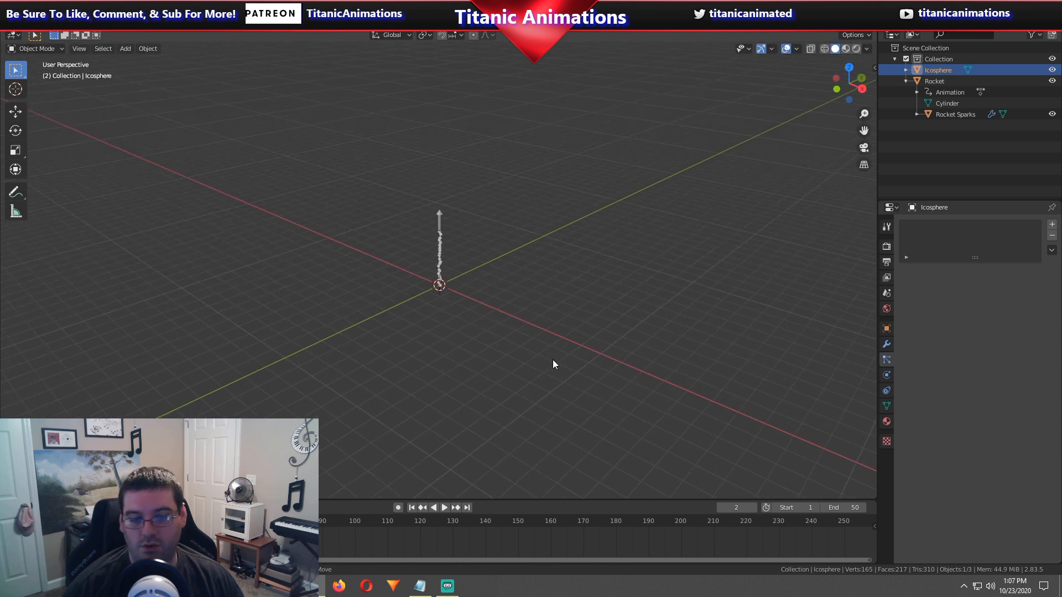
scroll(486, 341, up, 2)
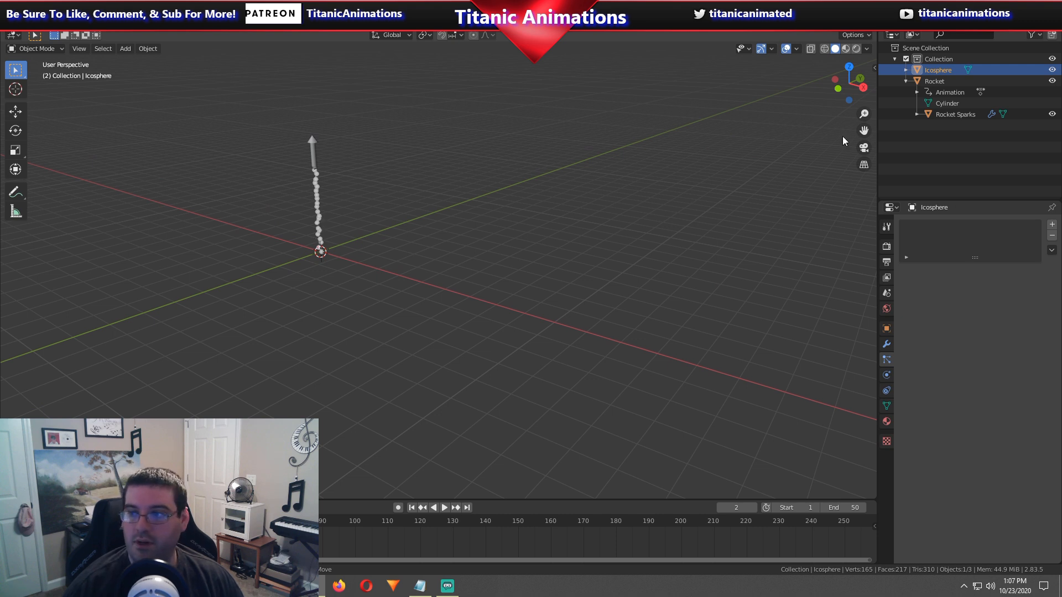
double_click(938, 70)
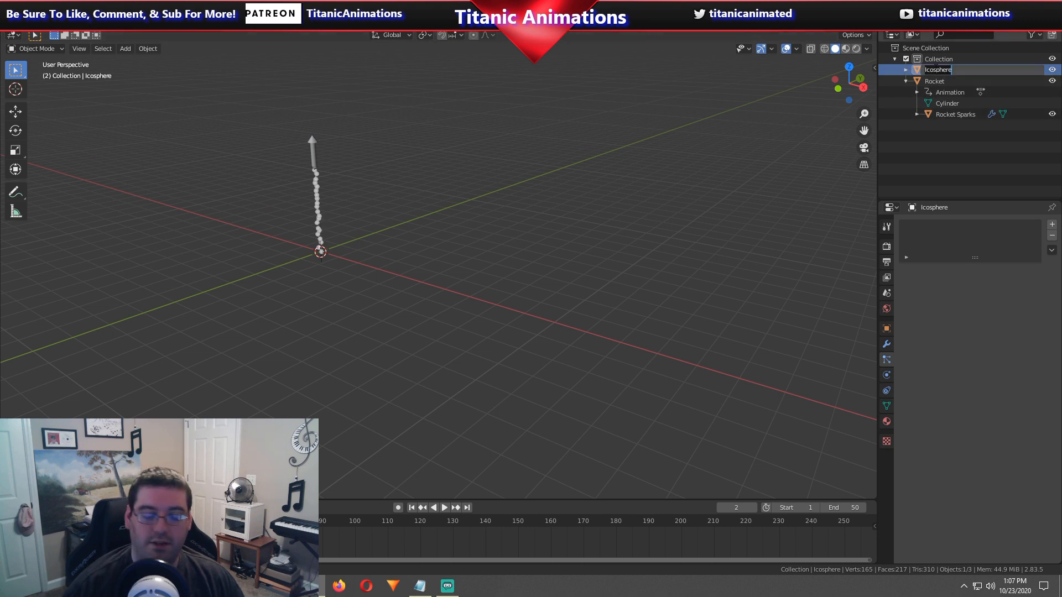
text(Rocket Sparks)
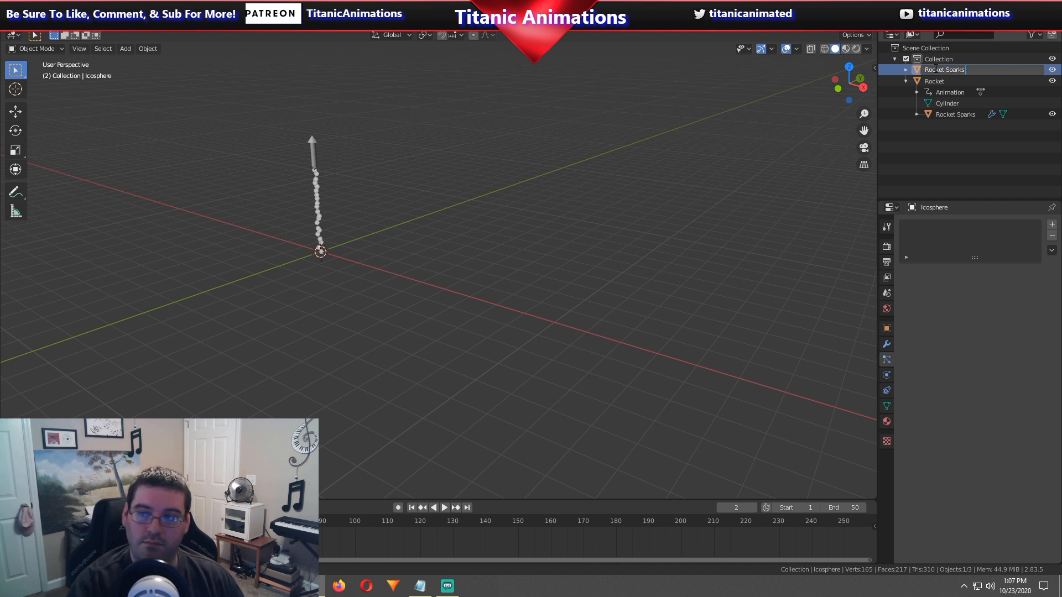
text(Particle)
key(Return)
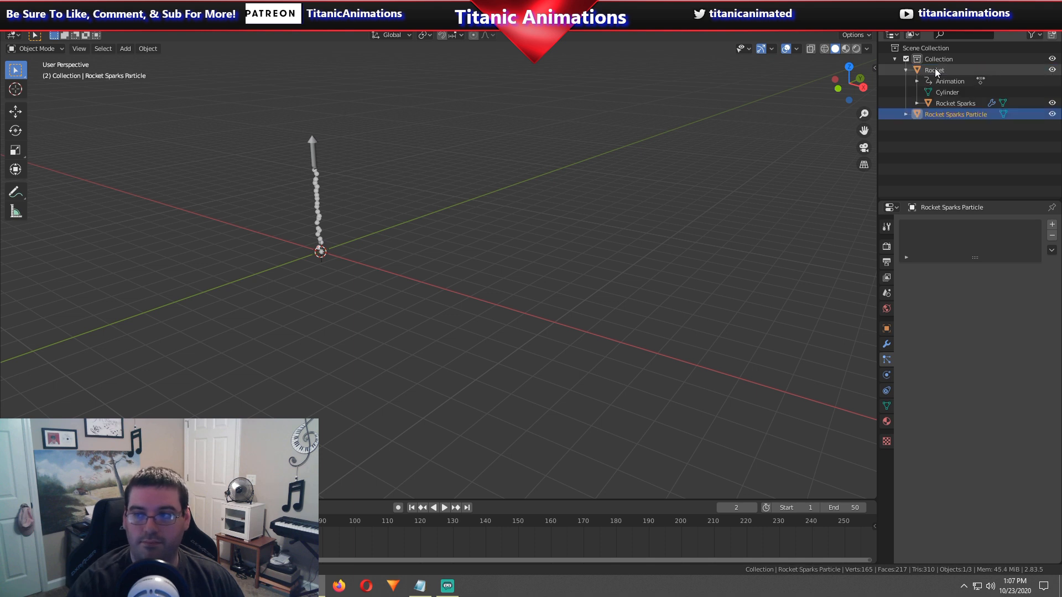
Render the Rocket Sparks particles as Object, with the Rocket Sparks Particle icosphere as the instance object.
scroll(313, 408, up, 3)
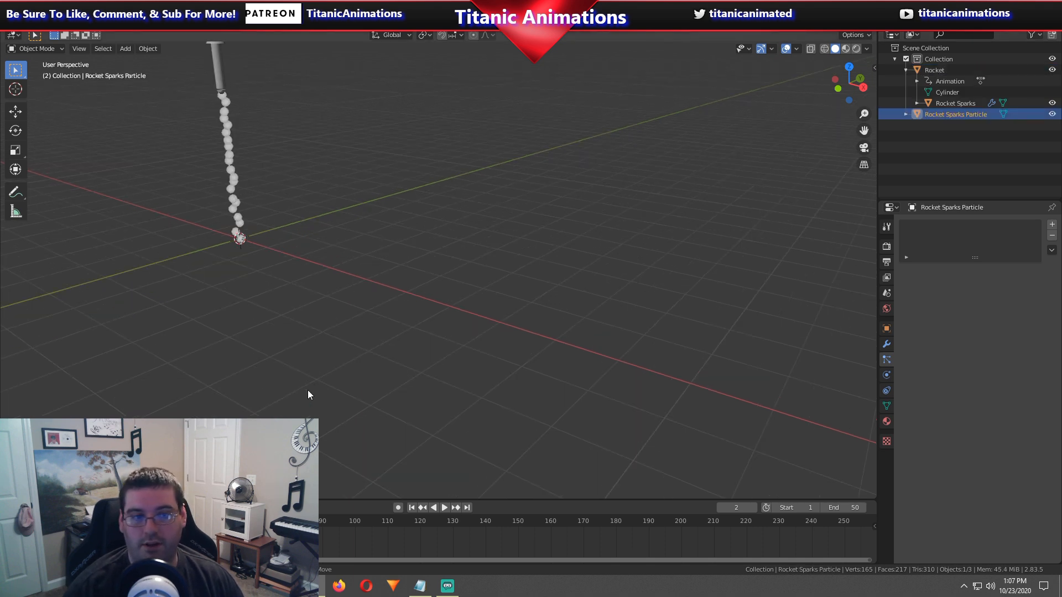
click(232, 188)
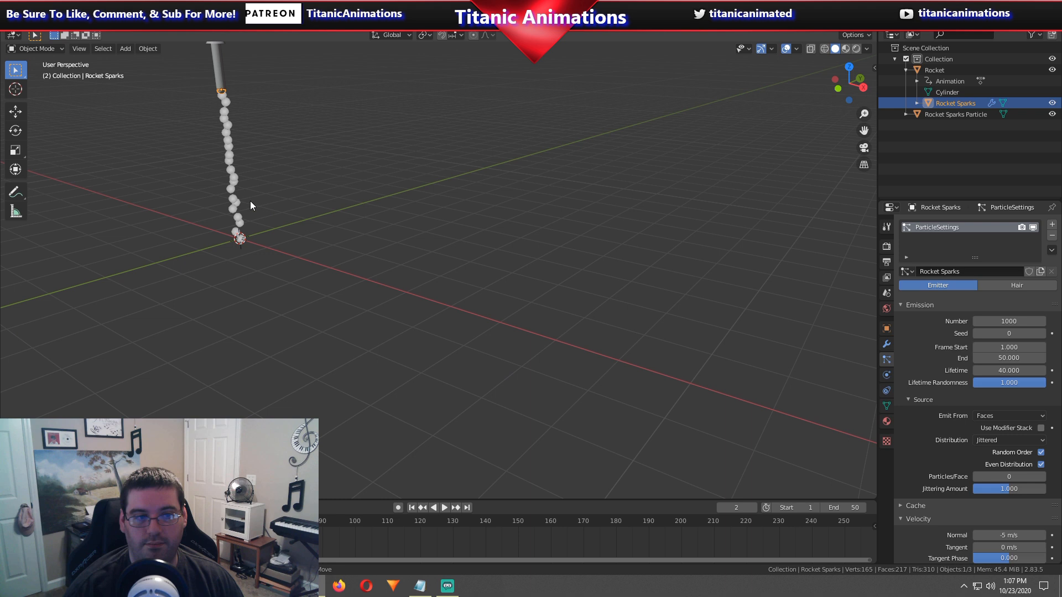
scroll(954, 408, down, 12)
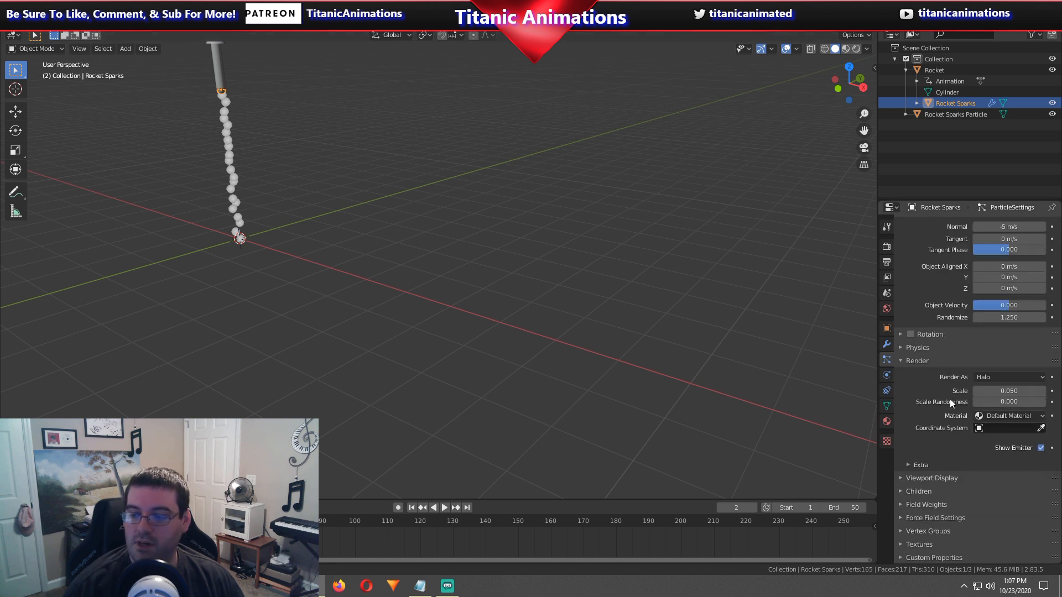
click(982, 376)
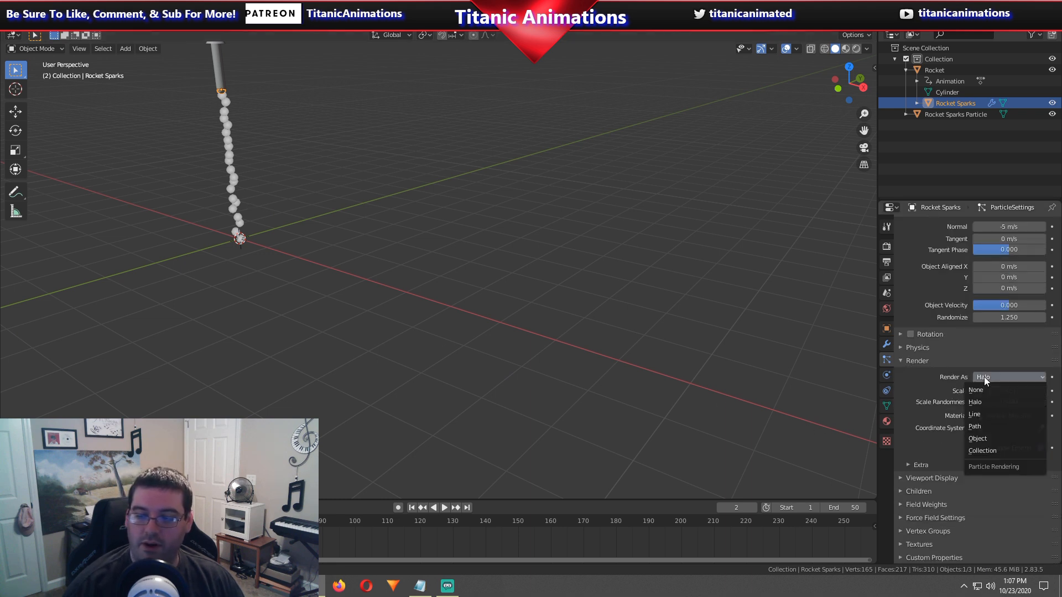
click(983, 437)
scroll(975, 443, down, 2)
scroll(702, 365, down, 6)
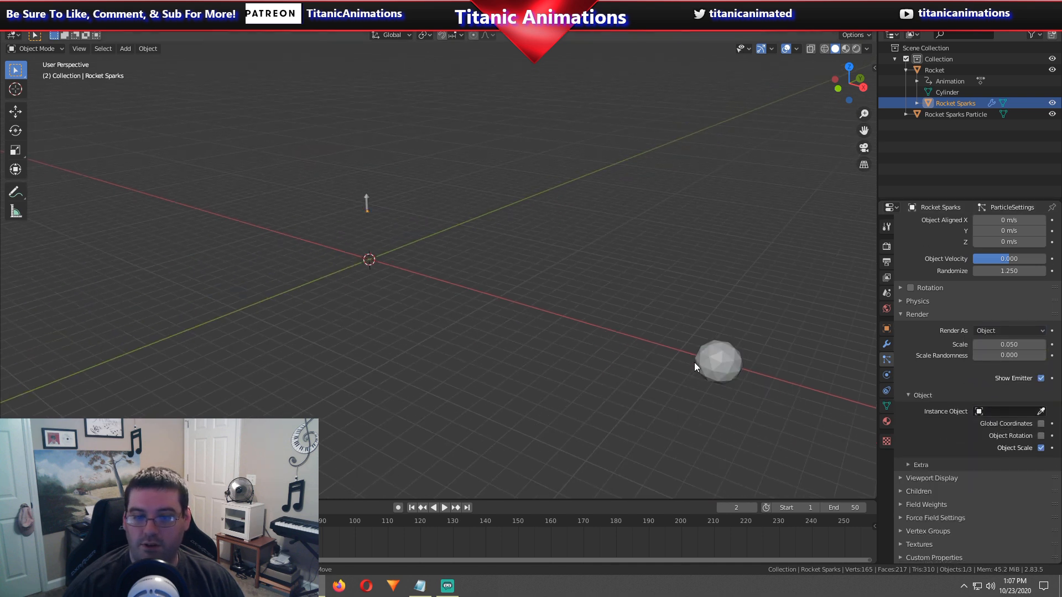
click(1037, 411)
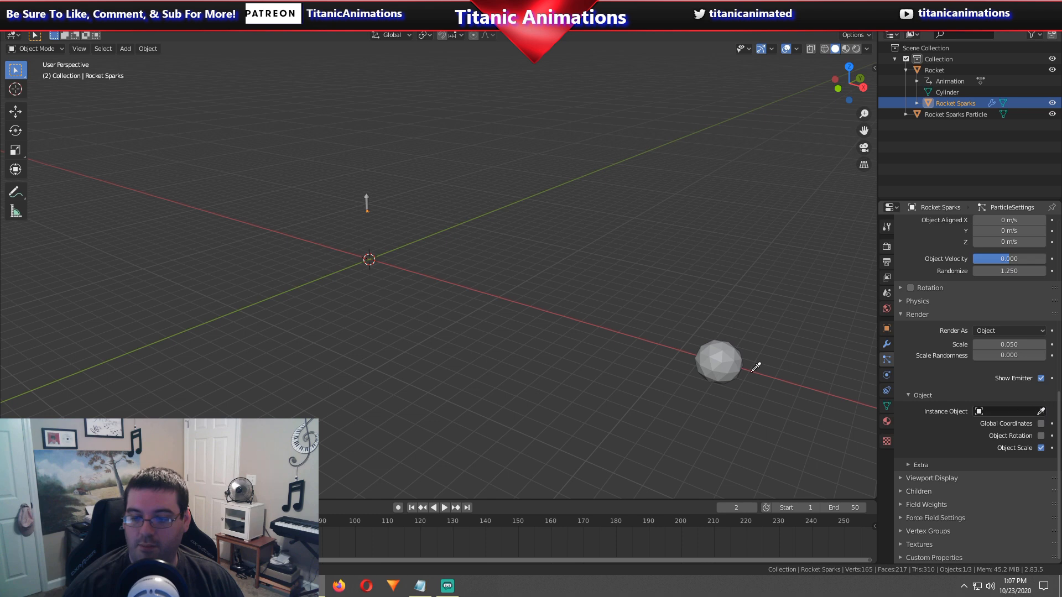
click(731, 364)
Set the spark particles' render scale to 0.1 and scale randomness to 0.679.
scroll(538, 311, up, 7)
shift+middle_drag(316, 194, 565, 366)
scroll(555, 360, up, 3)
scroll(555, 361, up, 2)
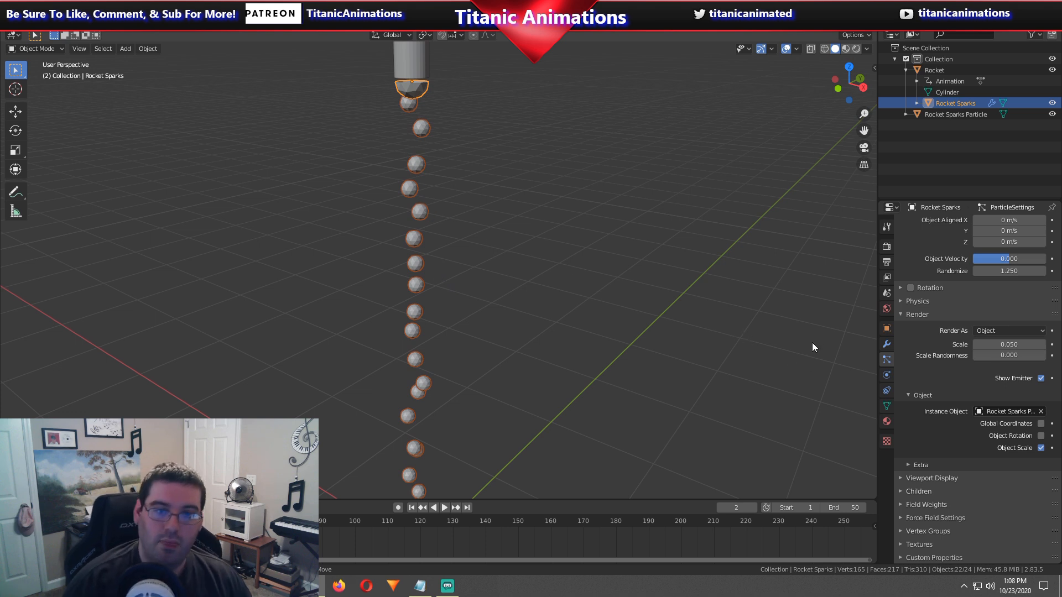
scroll(695, 344, down, 5)
scroll(699, 337, down, 1)
scroll(700, 324, up, 4)
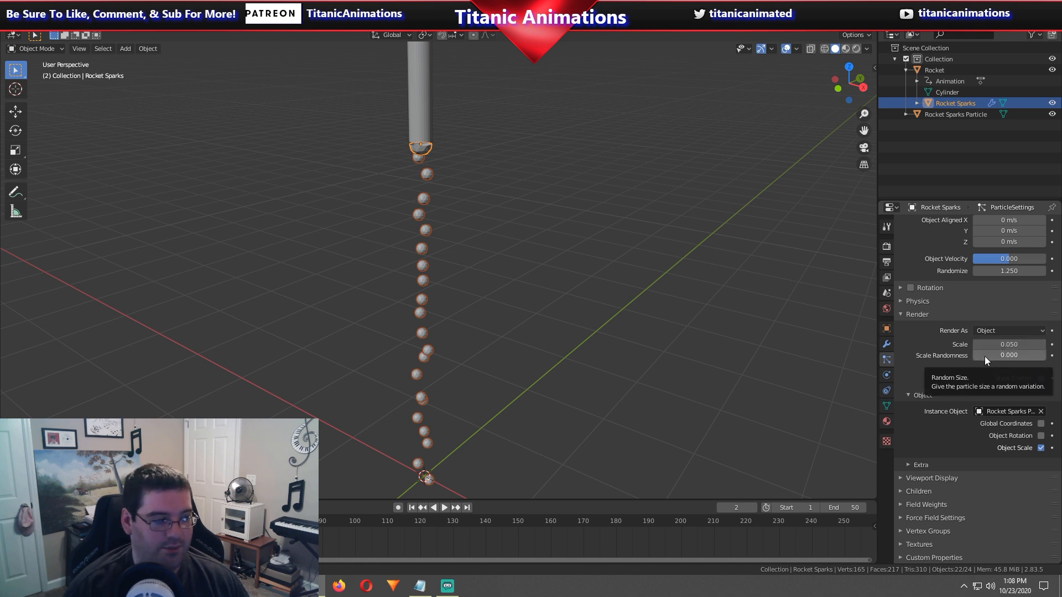
drag(1009, 344, 1016, 344)
scroll(699, 325, down, 3)
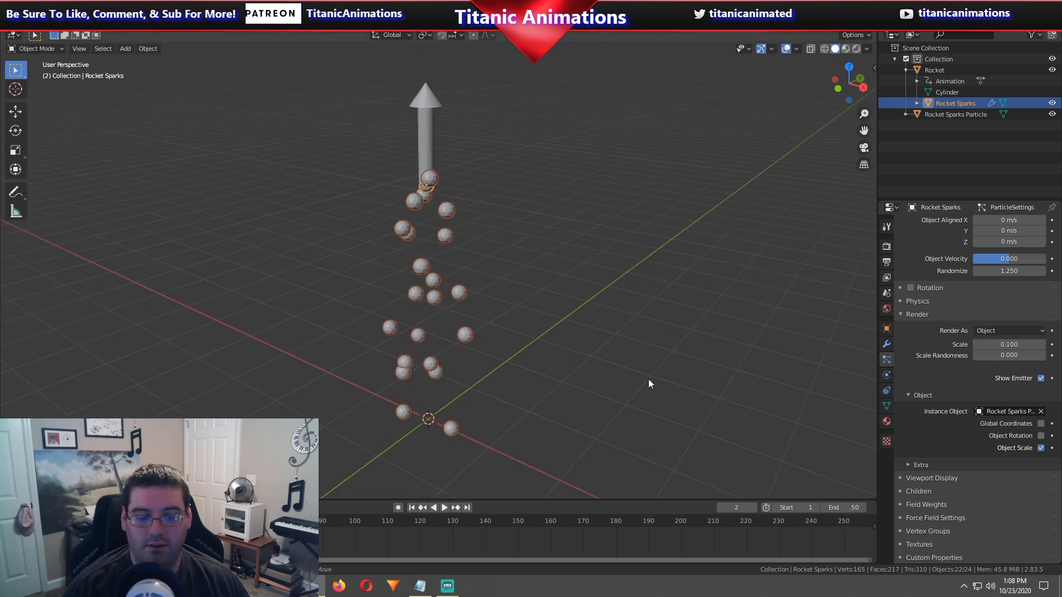
mouse_move(1007, 355)
mouse_down()
mouse_move(1039, 355)
mouse_move(1024, 355)
mouse_up()
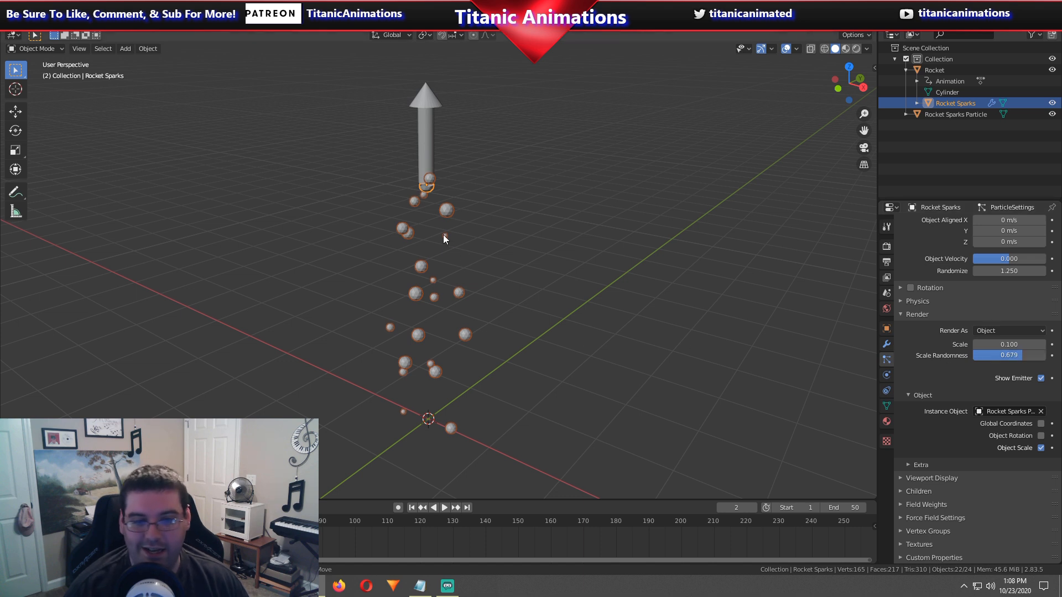
Play the launch animation, stop it mid-flight, and examine the size of the icosphere sparks behind the rocket.
scroll(476, 291, down, 5)
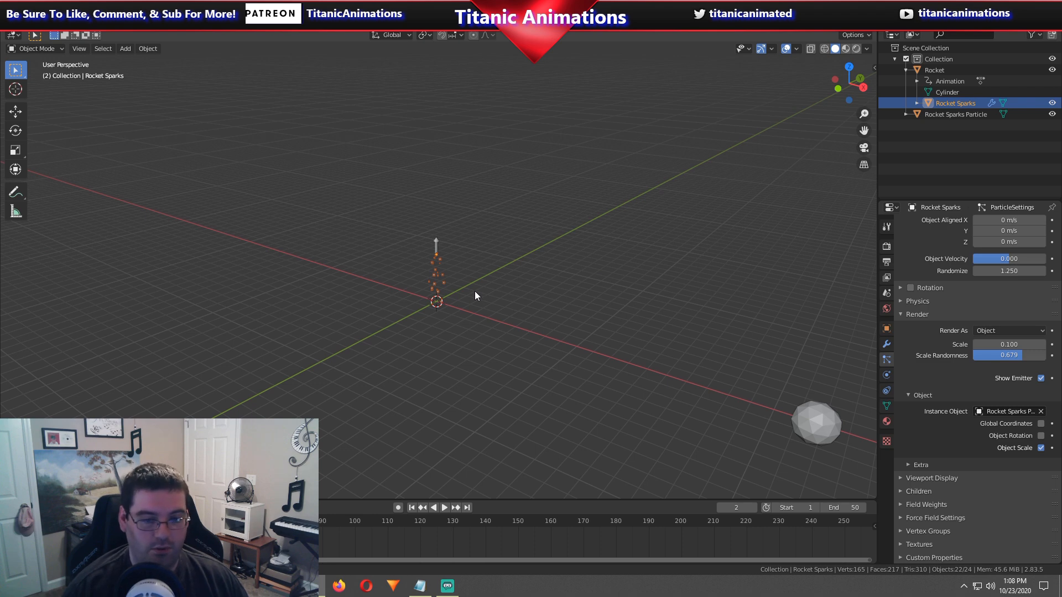
key(space)
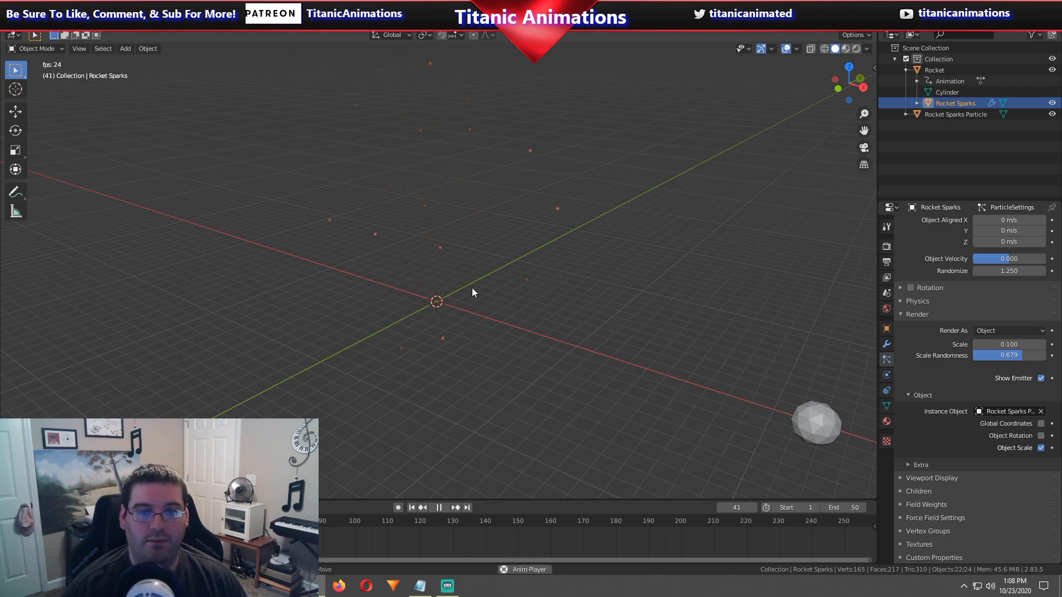
scroll(472, 287, down, 8)
shift+scroll(471, 286, up, 12)
scroll(470, 286, down, 4)
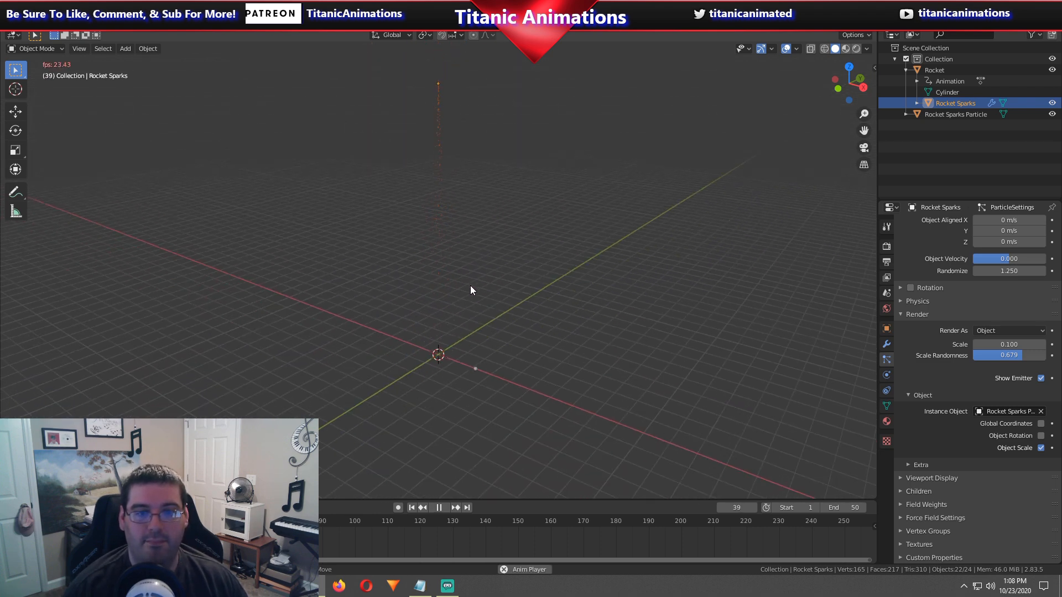
scroll(464, 272, down, 5)
middle_drag(459, 264, 482, 280)
scroll(466, 260, up, 5)
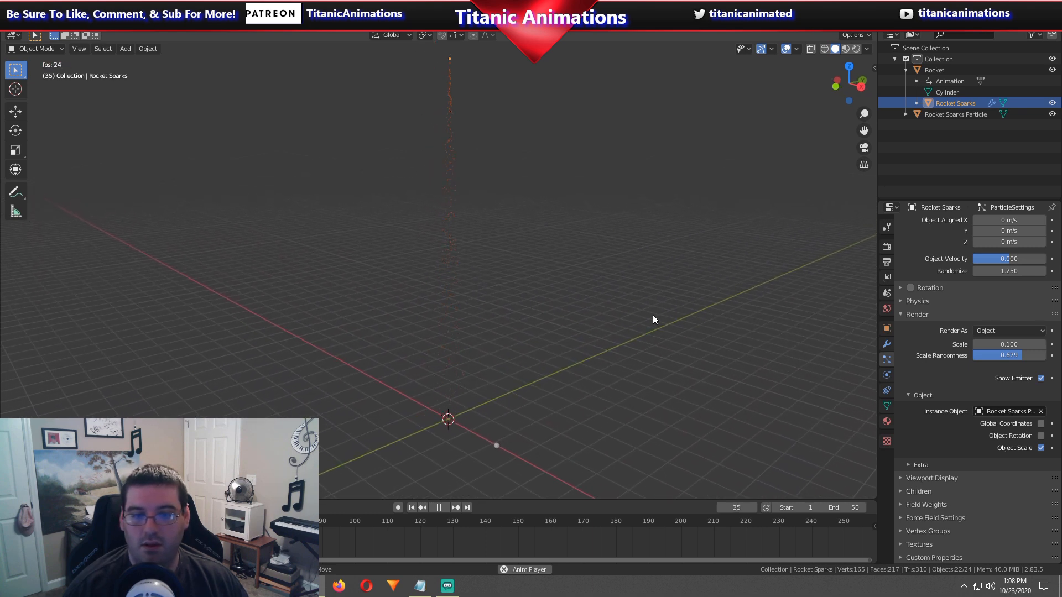
scroll(573, 310, up, 3)
key(space)
scroll(572, 309, up, 8)
scroll(513, 382, down, 4)
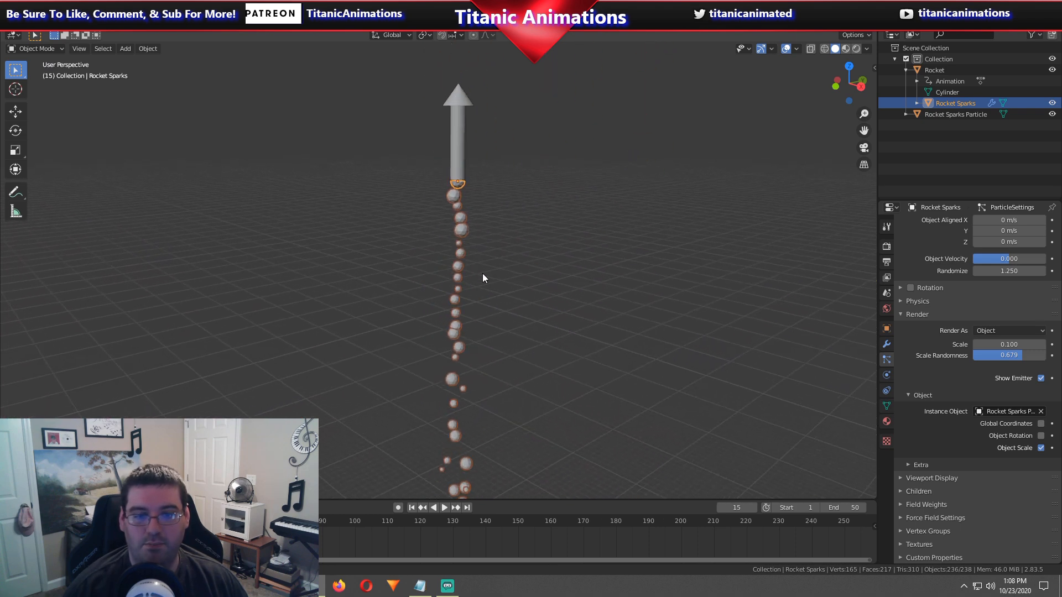
scroll(482, 274, up, 2)
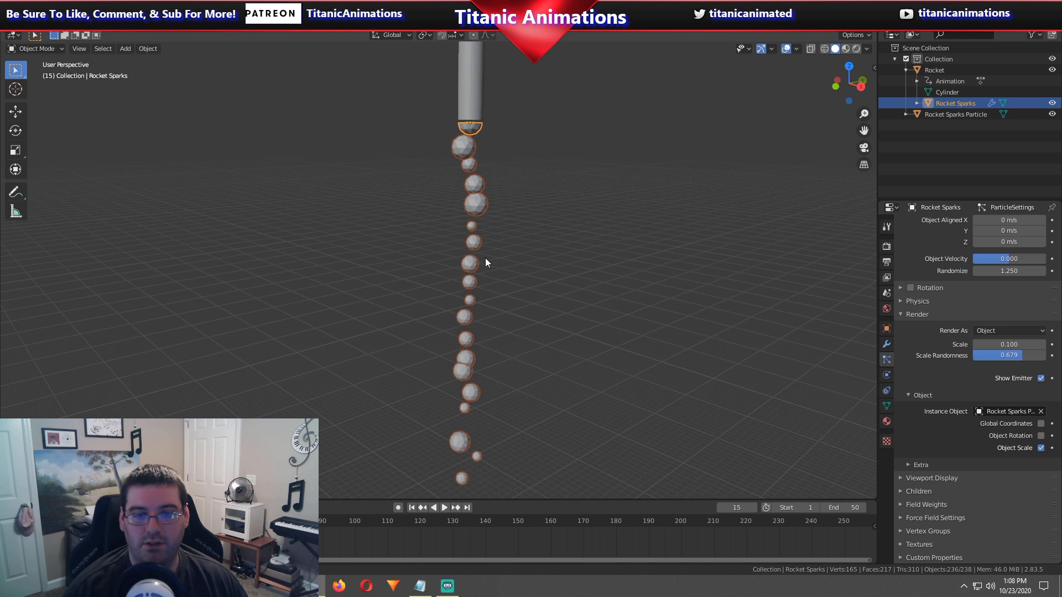
Set the spark particles' render scale to 0.05 and preview the launch animation.
click(1001, 344)
key(BackSpace)
text(.05)
key(Return)
scroll(452, 298, down, 3)
scroll(453, 294, down, 1)
key(space)
scroll(460, 292, down, 3)
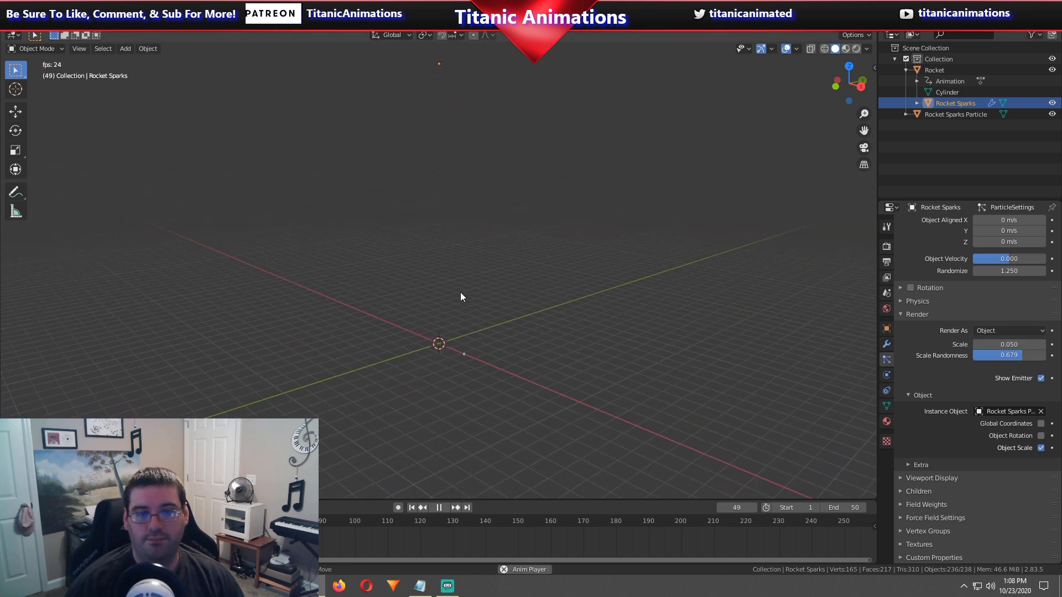
Stop the launch animation mid-flight and examine the size and spread of the spark trail behind the rocket.
key(space)
scroll(464, 292, up, 6)
scroll(466, 292, up, 4)
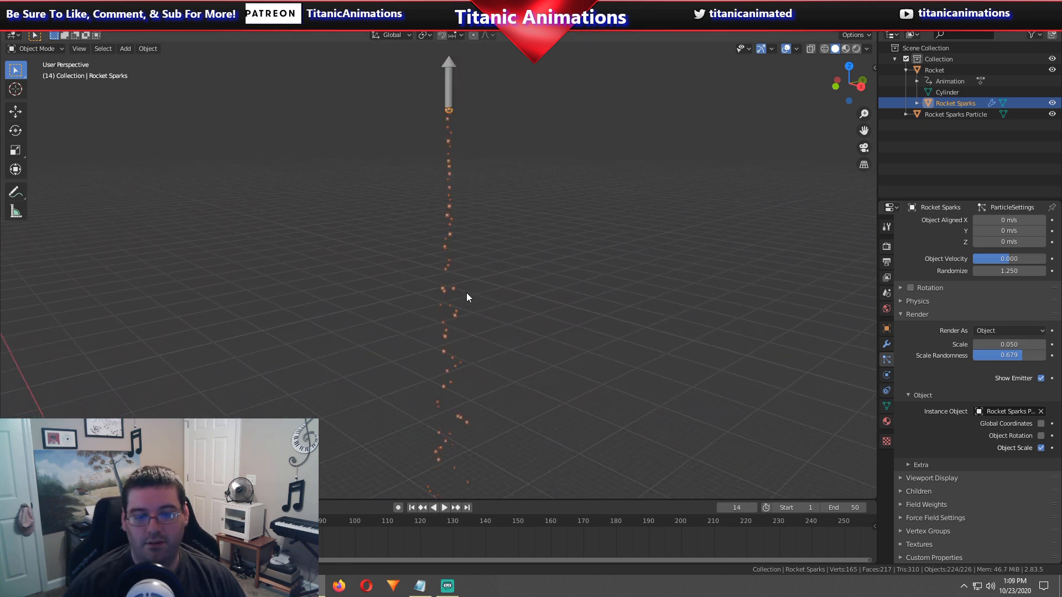
scroll(470, 285, up, 3)
scroll(476, 261, down, 10)
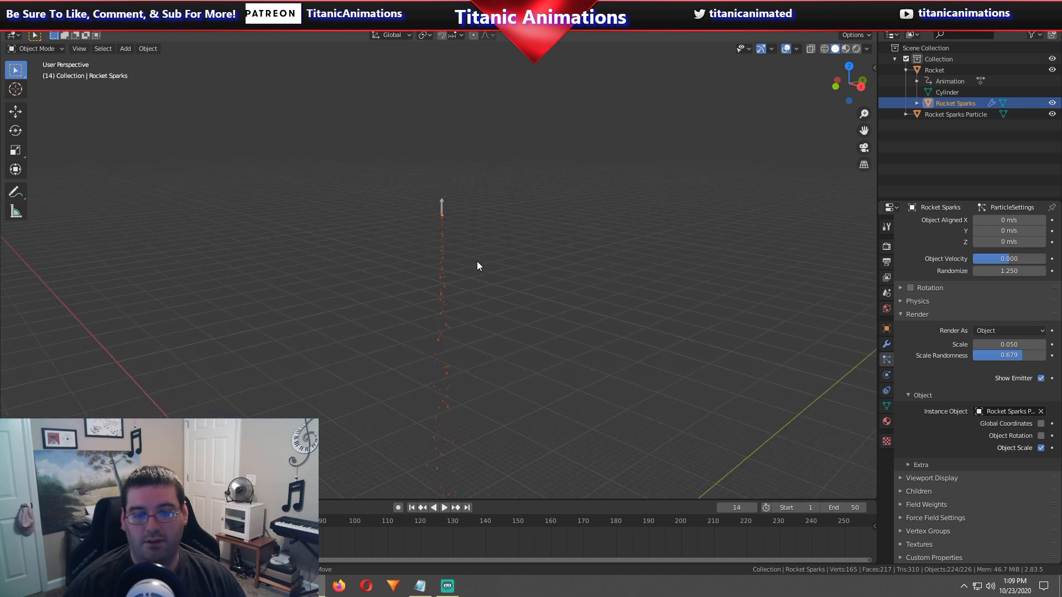
middle_drag(477, 261, 485, 227)
scroll(486, 228, down, 2)
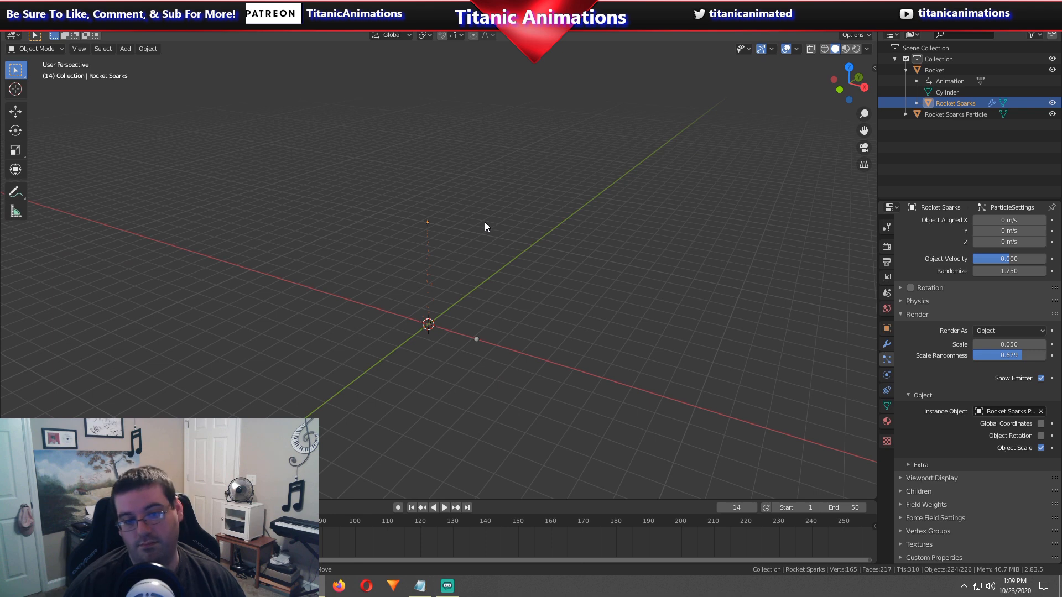
scroll(490, 305, up, 4)
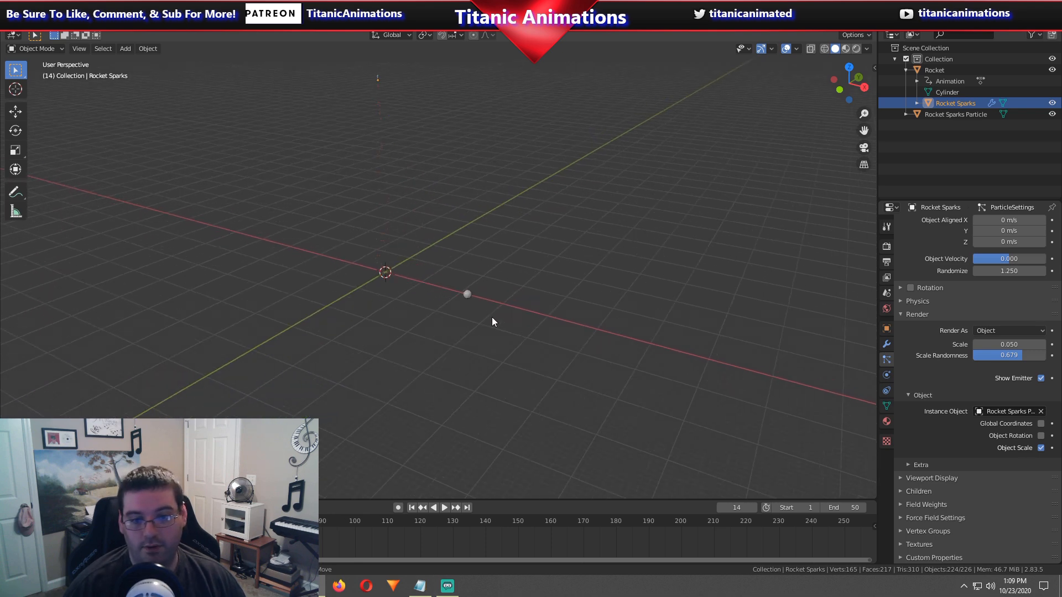
Select the Rocket Sparks Particle icosphere and switch to the Shading workspace with the view framed on it.
click(482, 306)
scroll(492, 344, up, 6)
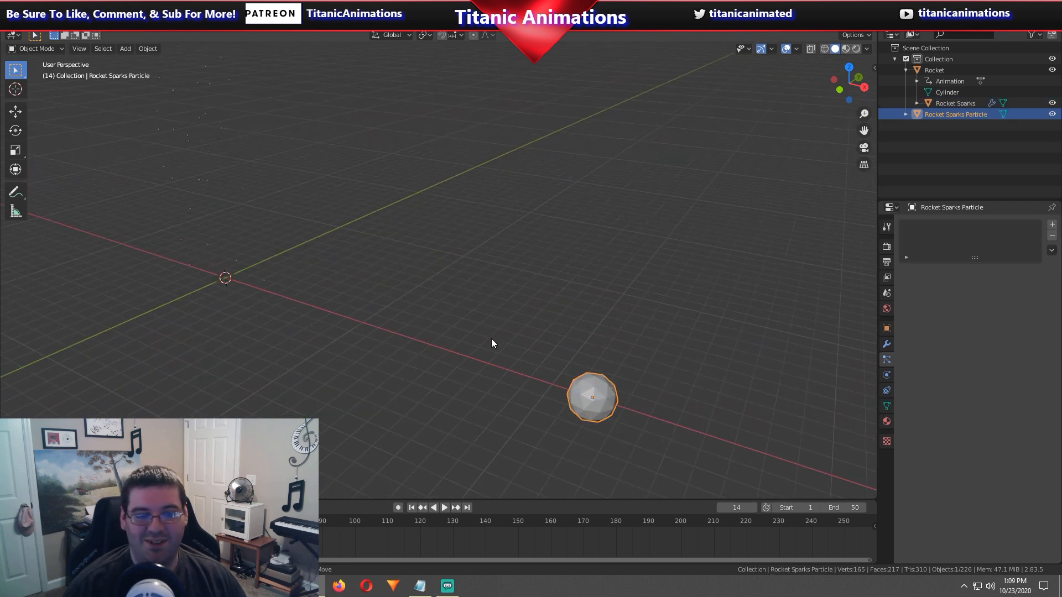
shift+middle_drag(552, 387, 535, 372)
scroll(438, 300, down, 10)
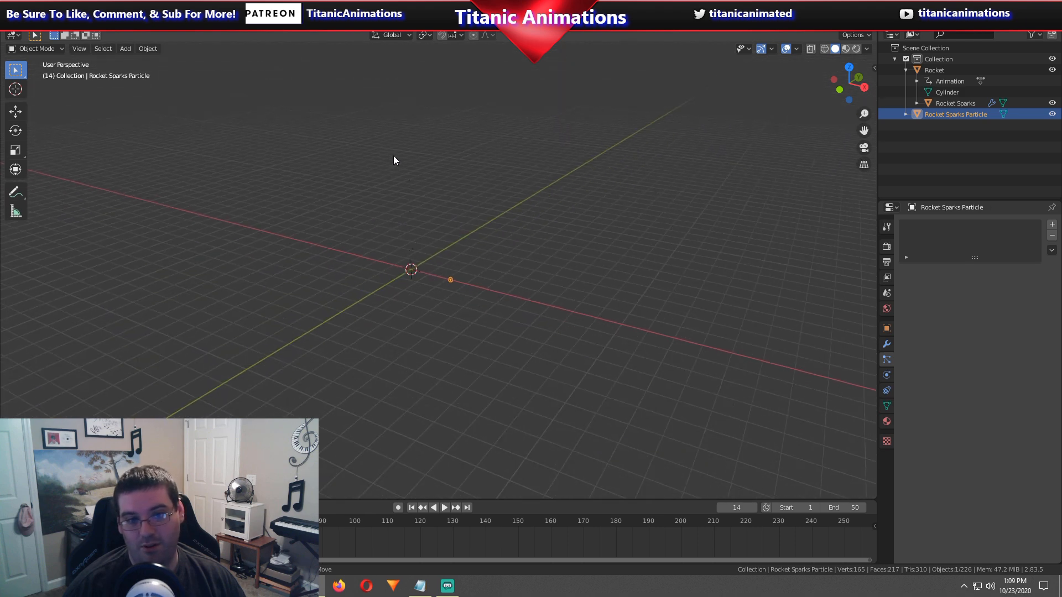
scroll(456, 268, up, 10)
shift+middle_drag(488, 324, 446, 320)
scroll(473, 385, up, 5)
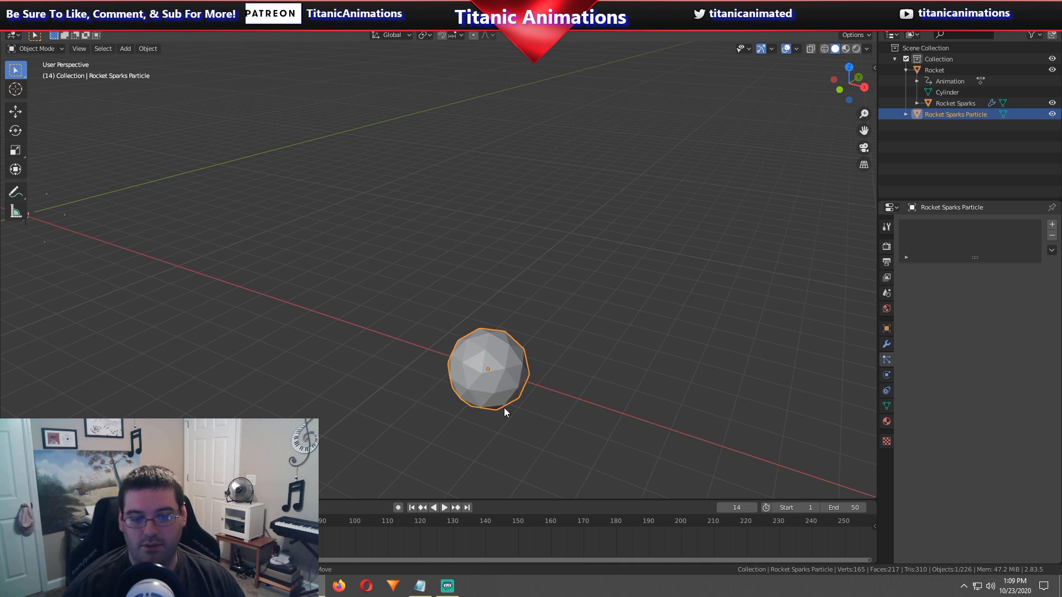
shift+middle_drag(472, 362, 456, 252)
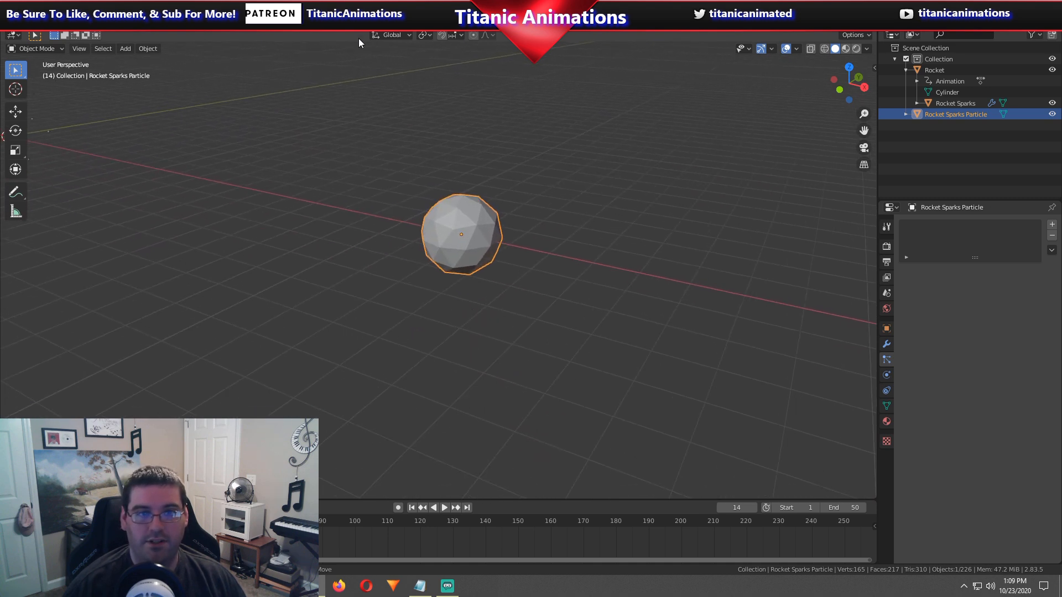
click(331, 22)
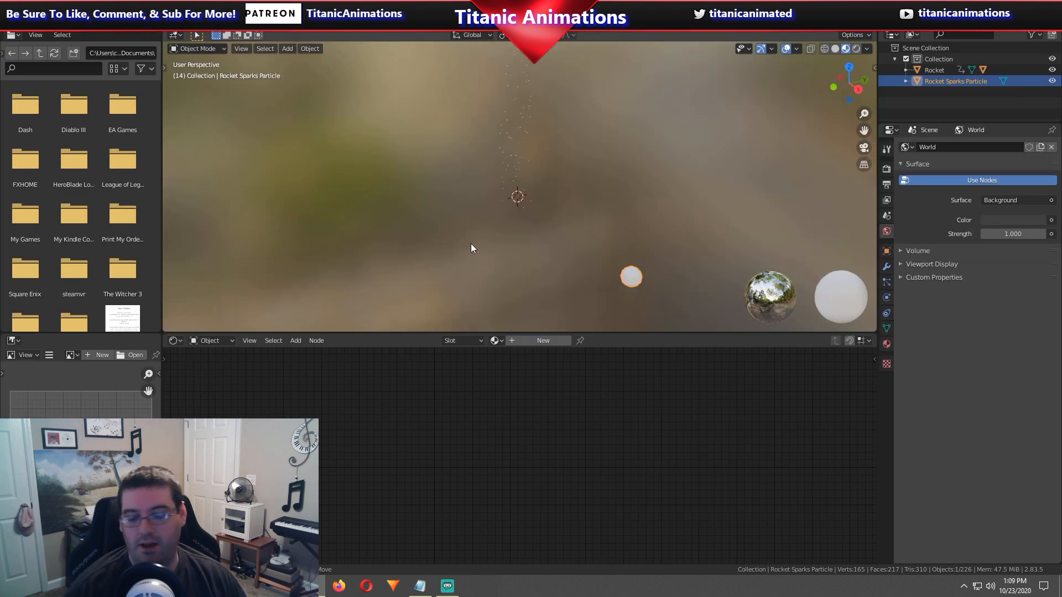
key(KP_Decimal)
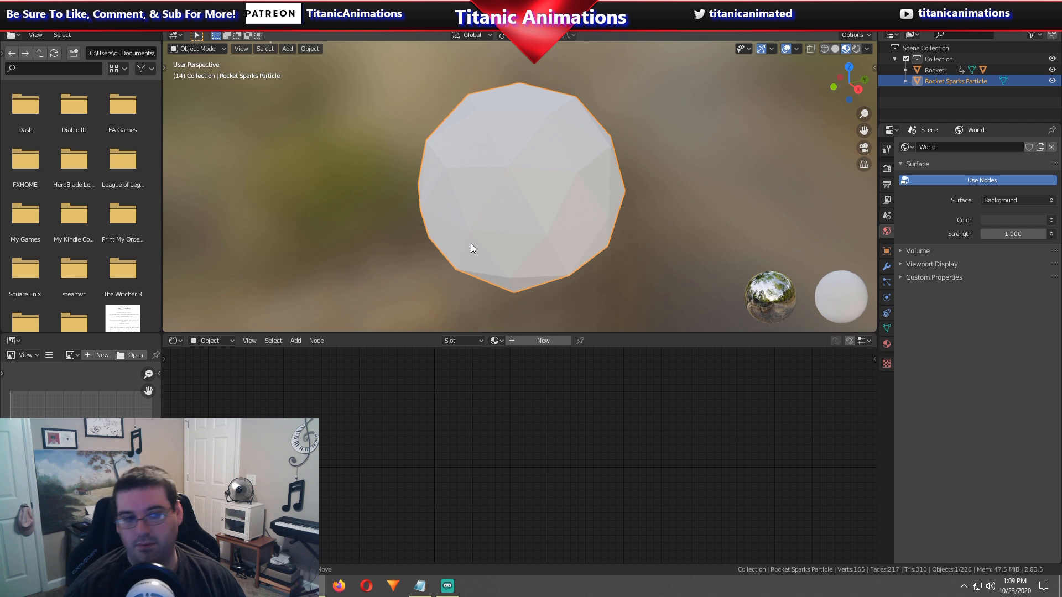
Join the file browser area into the 3D viewport and the image editor area into the shader editor.
right_click(161, 164)
click(157, 190)
click(120, 190)
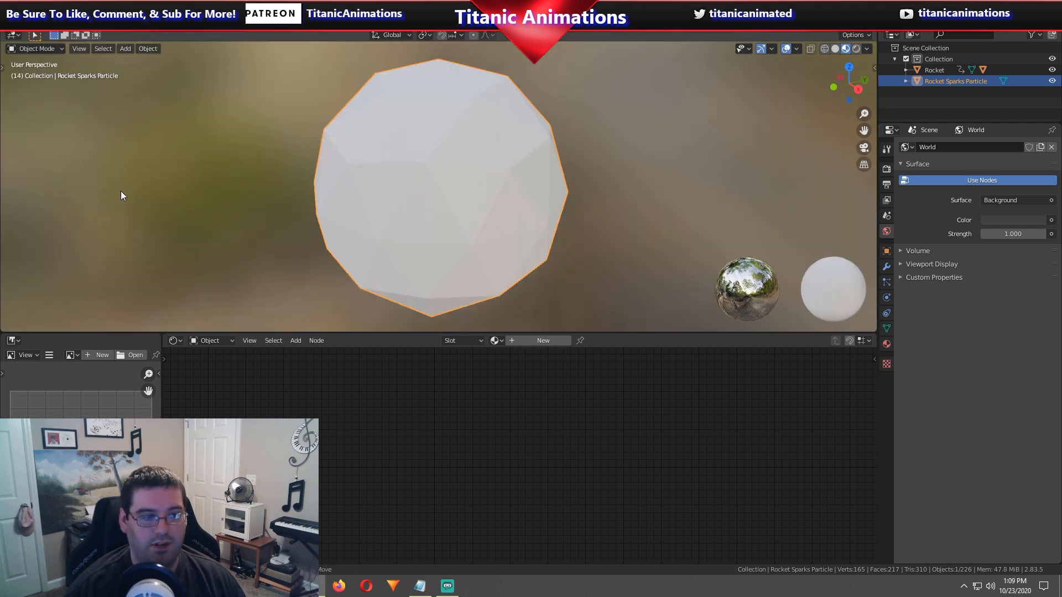
right_click(161, 402)
click(160, 402)
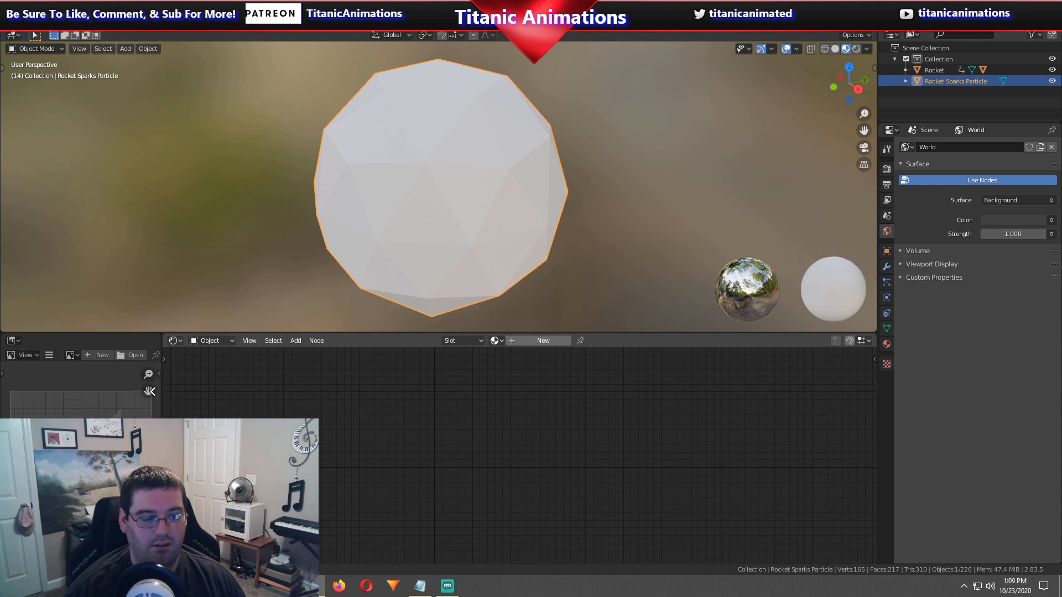
click(141, 403)
scroll(364, 173, down, 4)
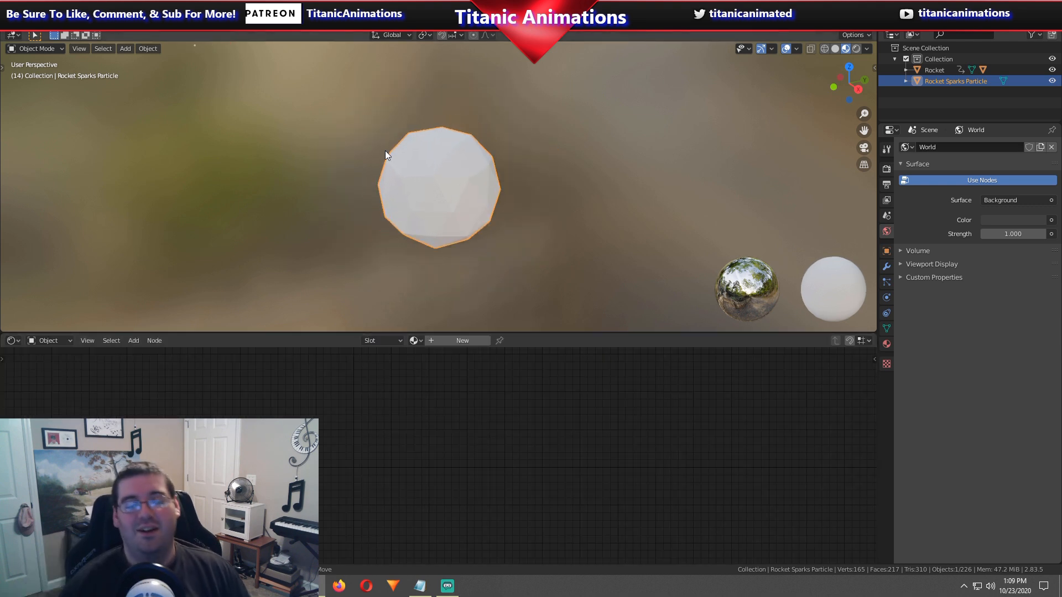
Create a new material on the icosphere and name it Rocket Sparks.
click(440, 341)
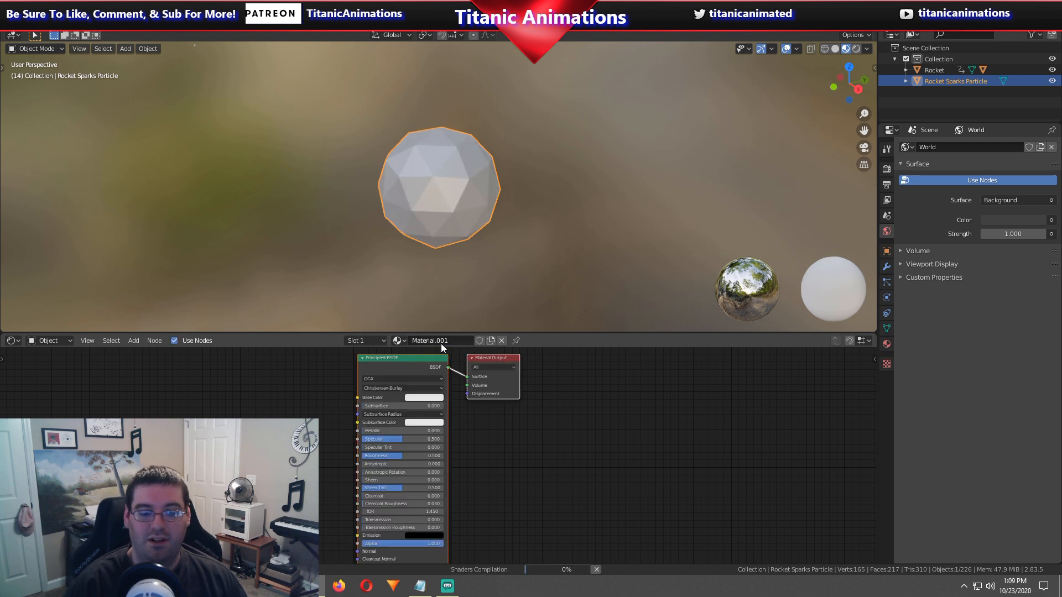
double_click(452, 340)
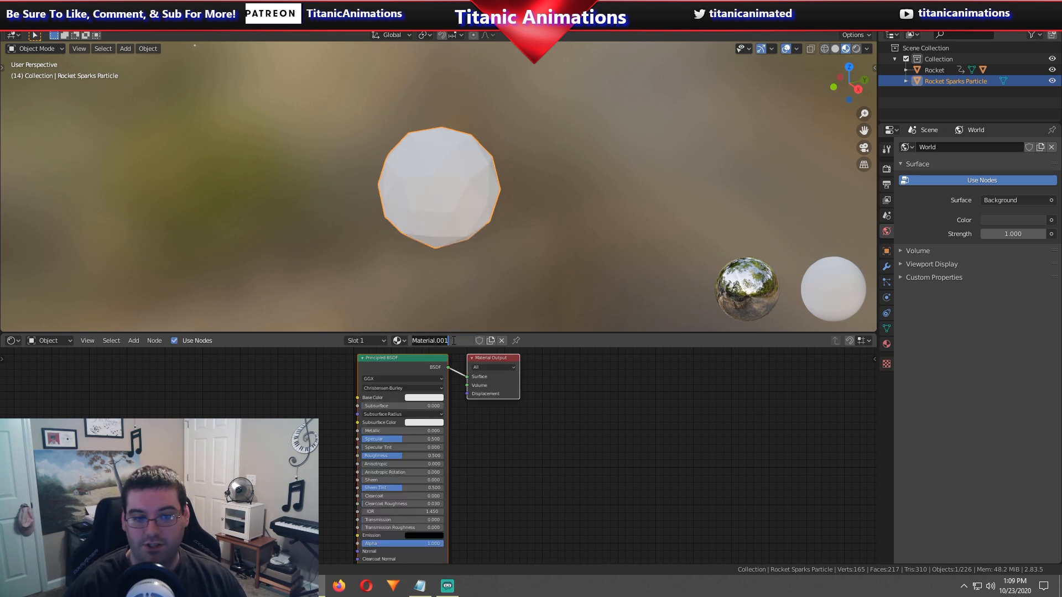
text(Rocket)
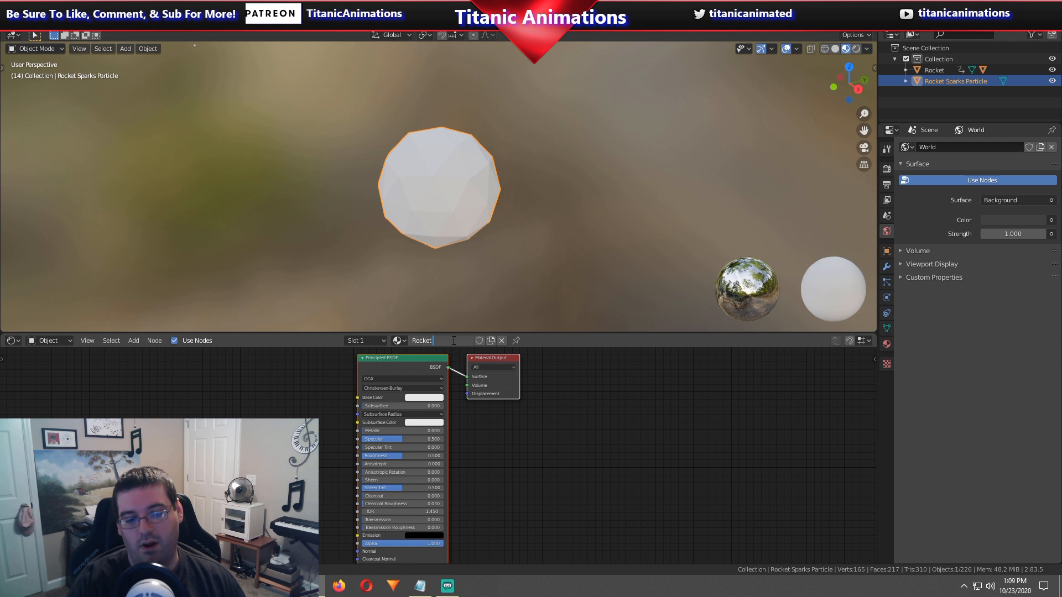
text( Sparks)
key(Return)
Enlarge the shader editor, with Material Output moved farther right, and delete the Principled BSDF node.
middle_drag(530, 457, 690, 459)
drag(611, 334, 612, 227)
drag(549, 310, 708, 270)
click(708, 270)
key(x)
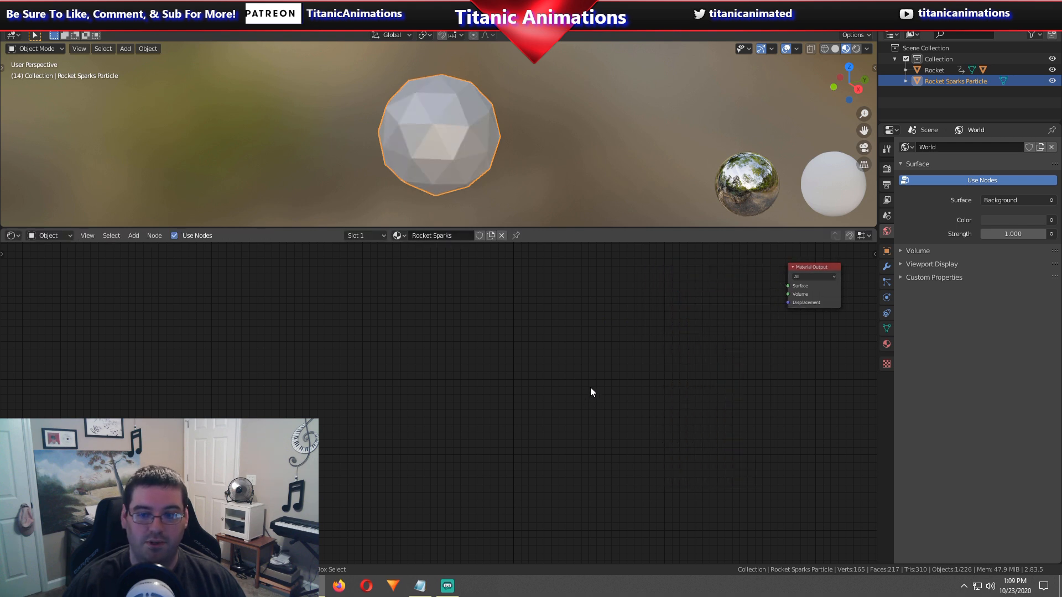
Add a Particle Info node well to the left of the Material Output node.
key(shift+a)
click(524, 331)
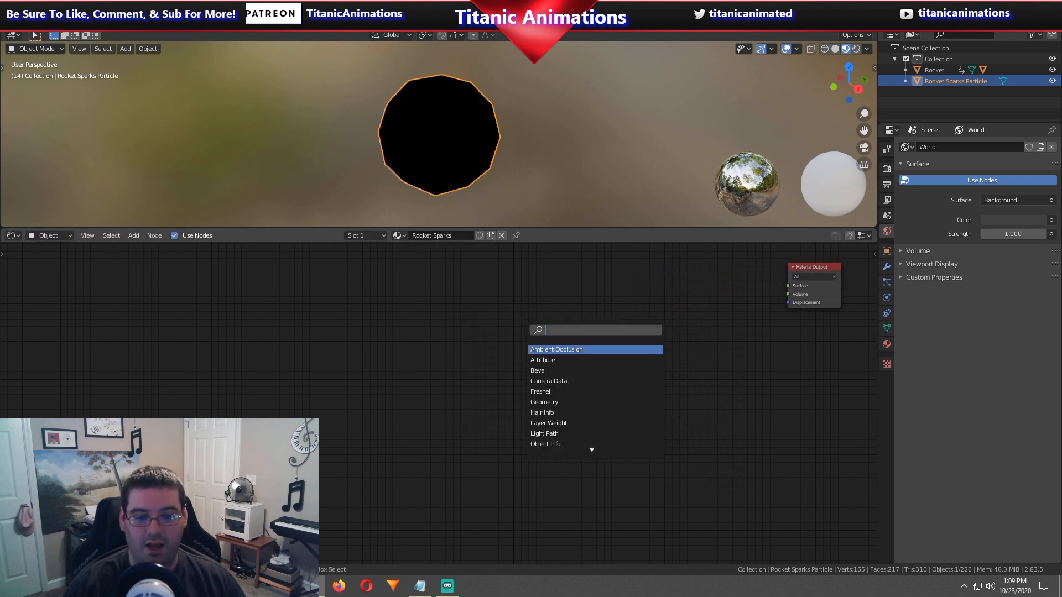
text(part)
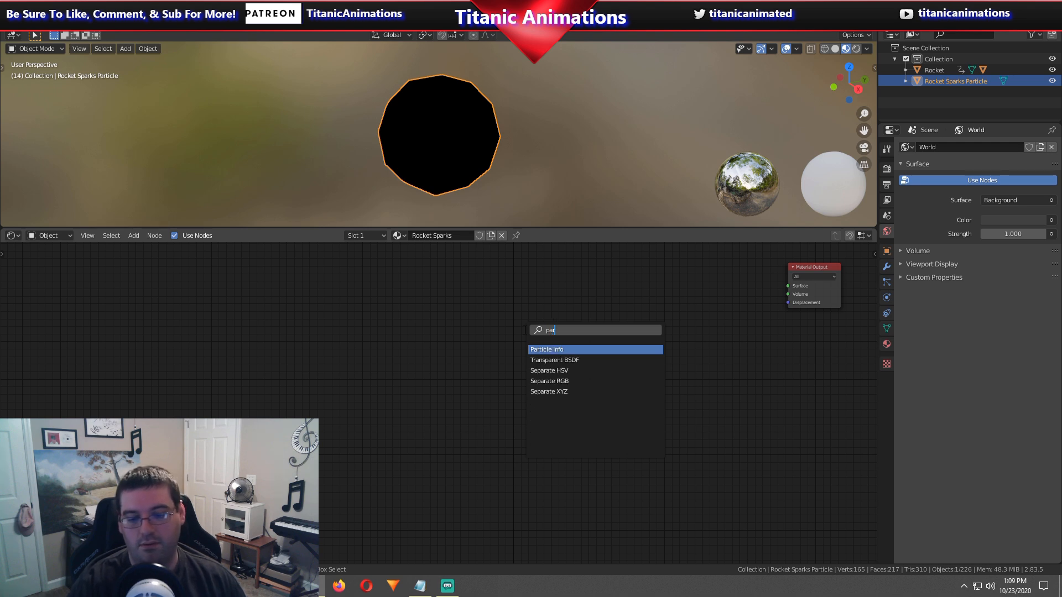
key(Return)
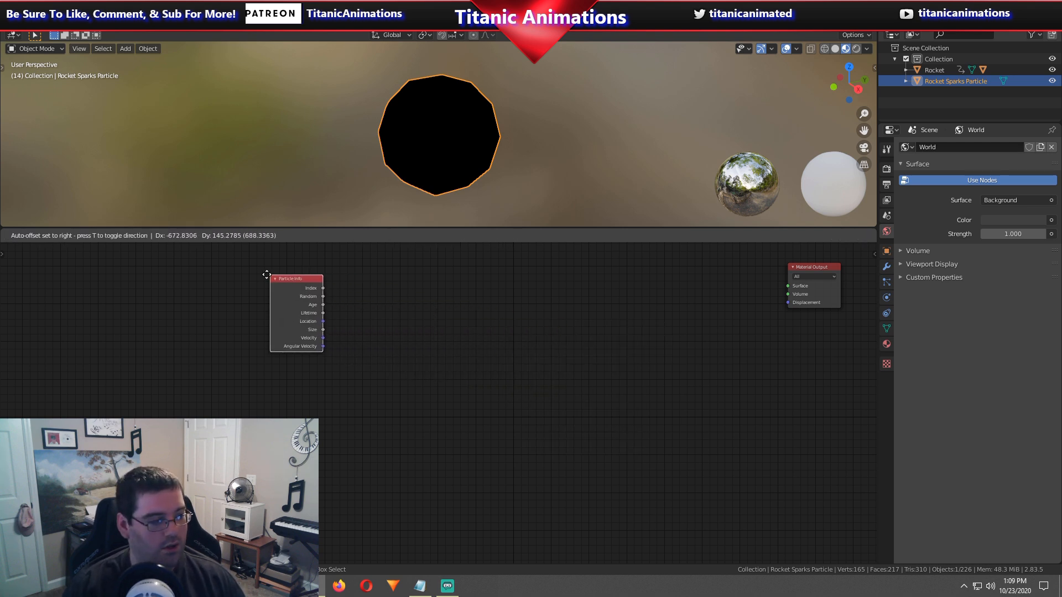
click(201, 275)
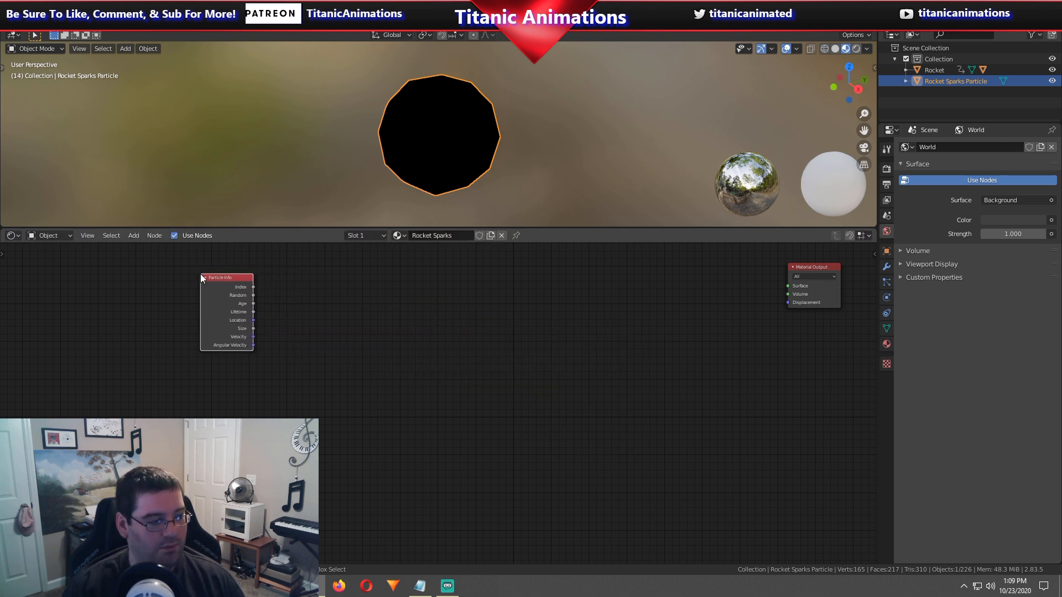
Add a ColorRamp node between the Particle Info and Material Output nodes.
key(shift+a)
click(370, 349)
text(c)
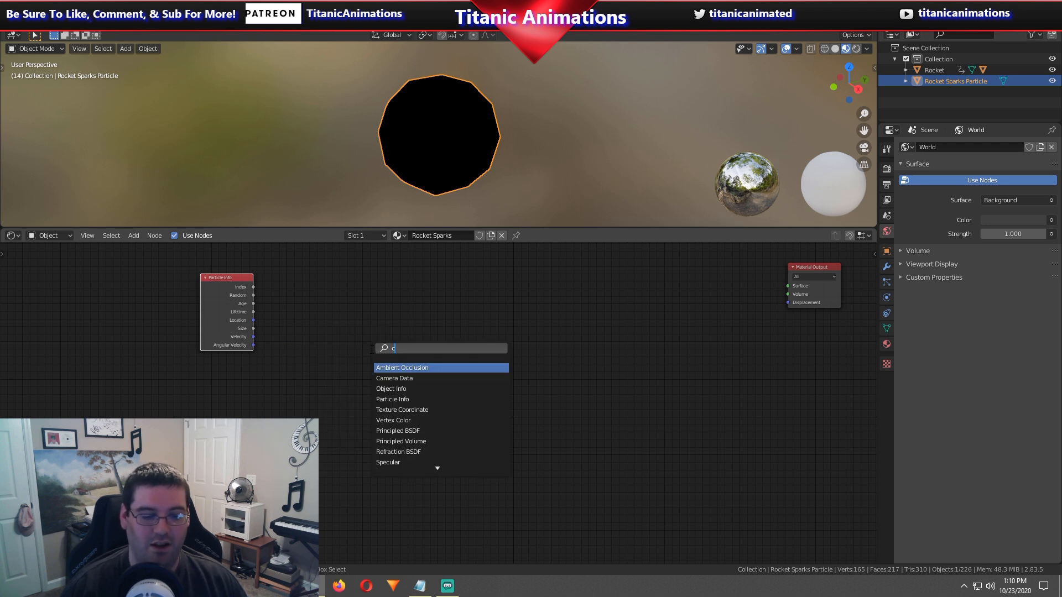
text(olo)
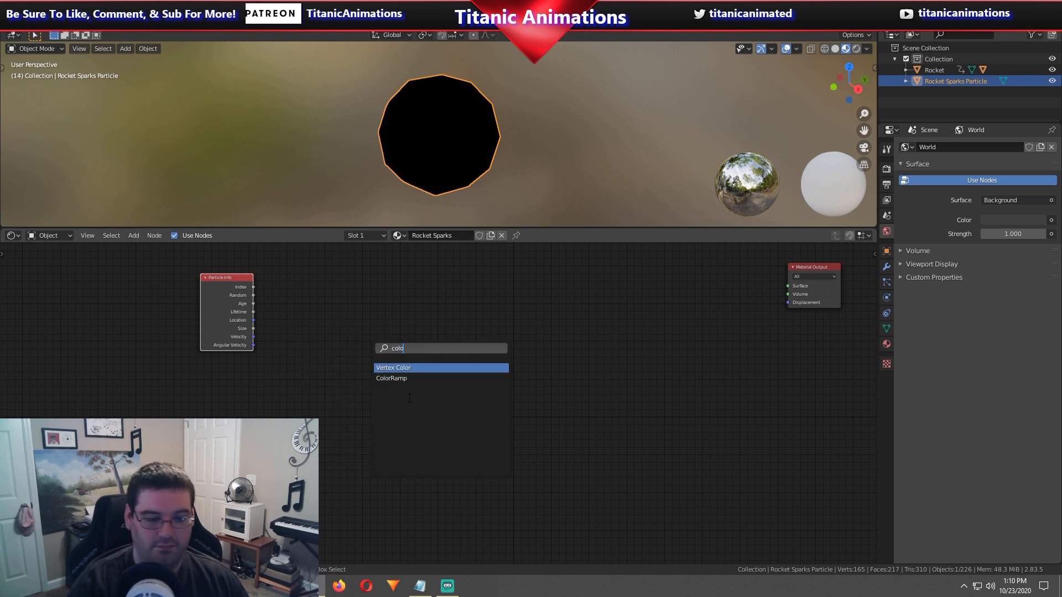
key(Down)
key(Return)
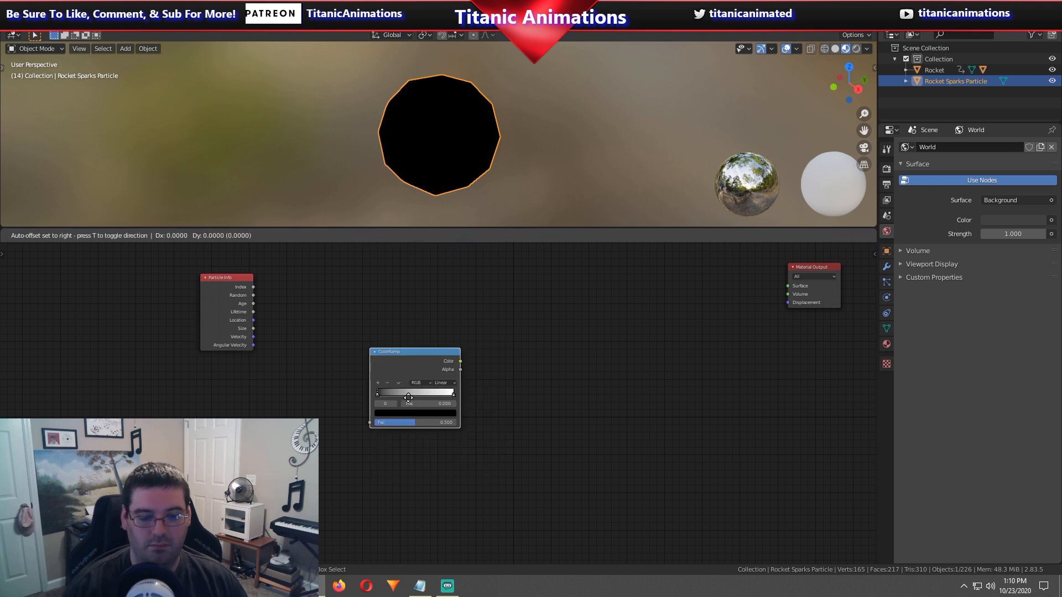
click(458, 349)
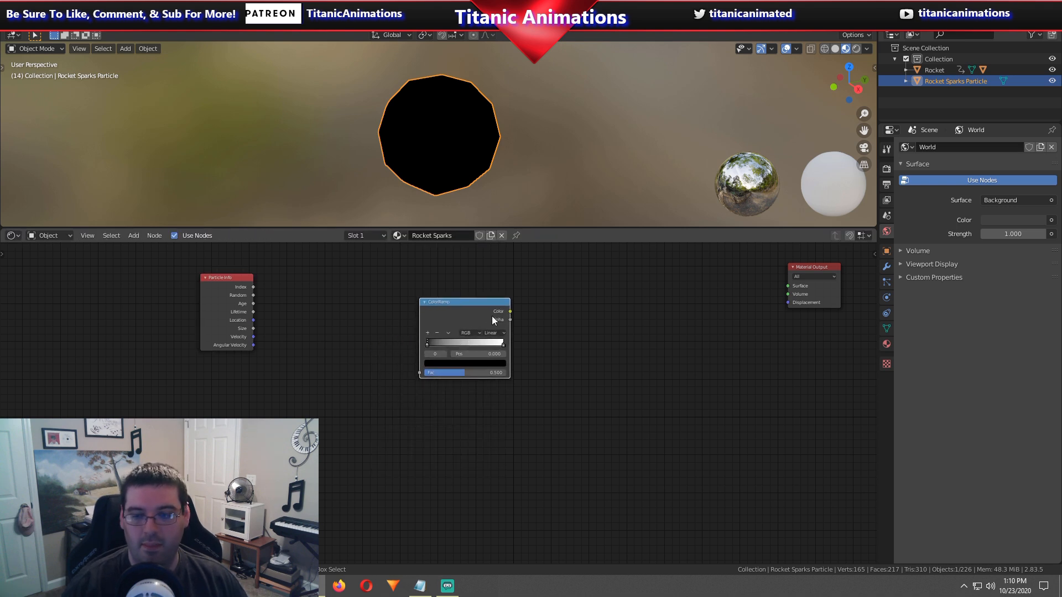
Add an Emission node between the ColorRamp and Material Output nodes.
key(shift+a)
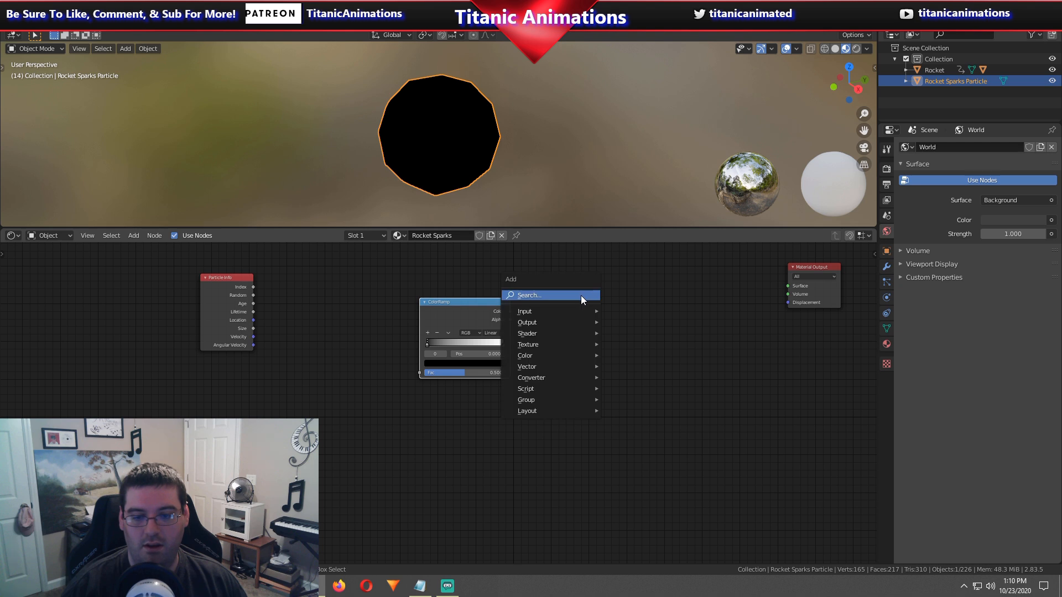
click(582, 294)
text(em)
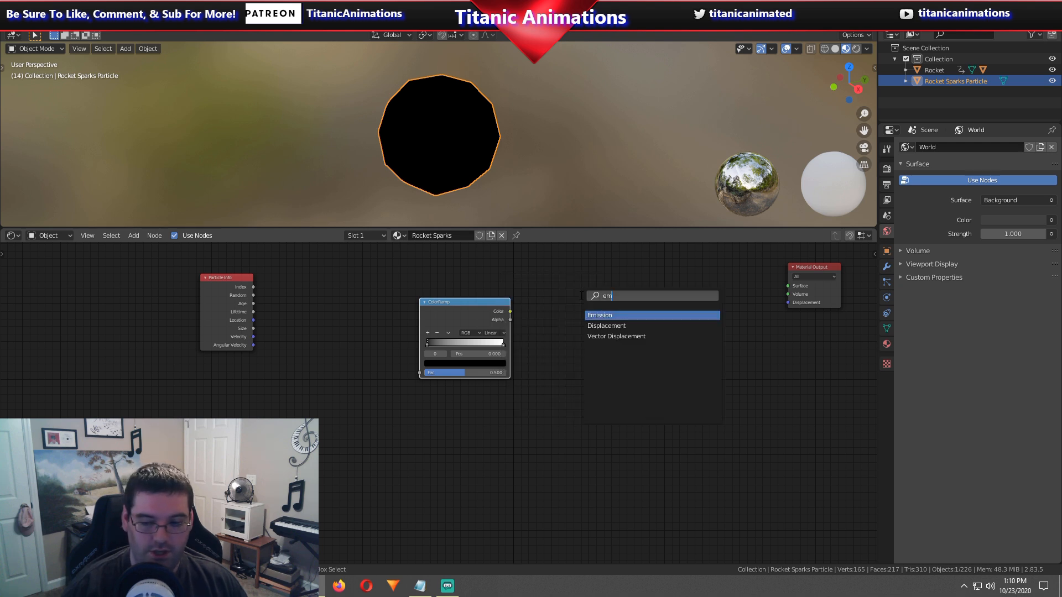
click(589, 314)
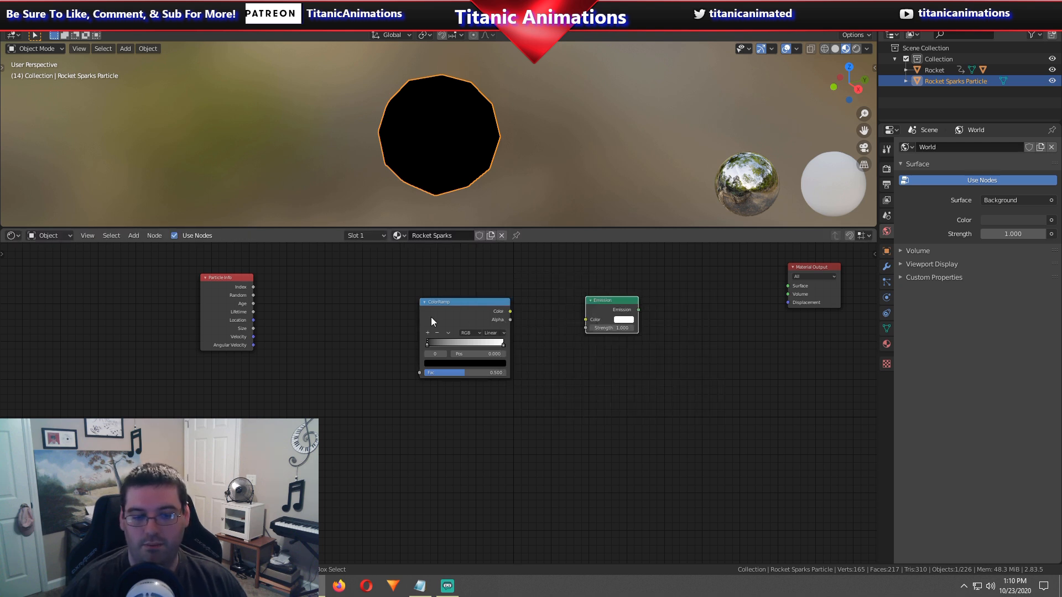
Add a Math node between the Particle Info and ColorRamp nodes.
key(shift+a)
click(349, 318)
text(m)
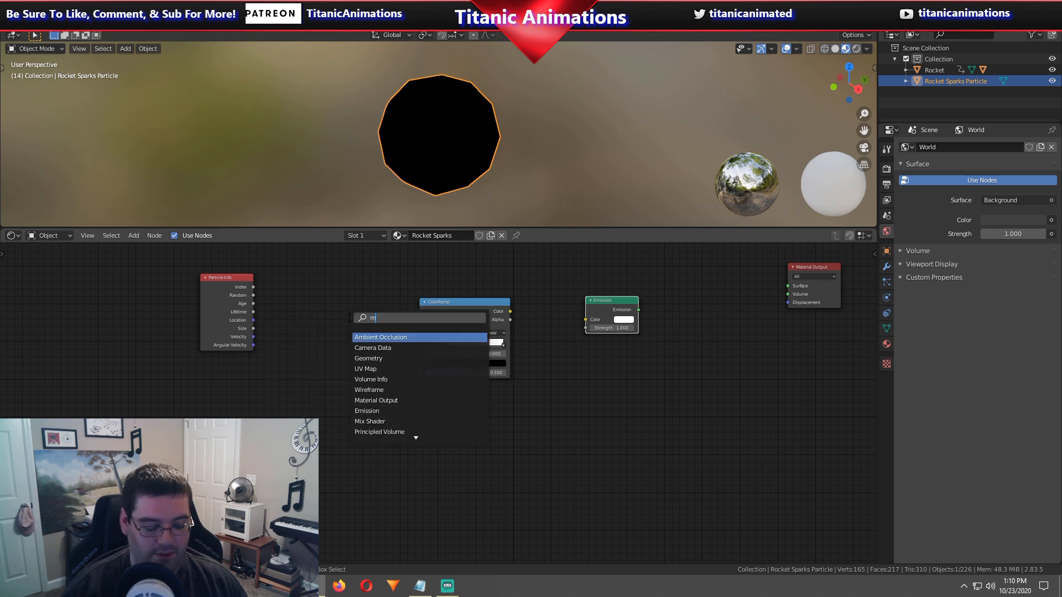
text(ath)
key(Return)
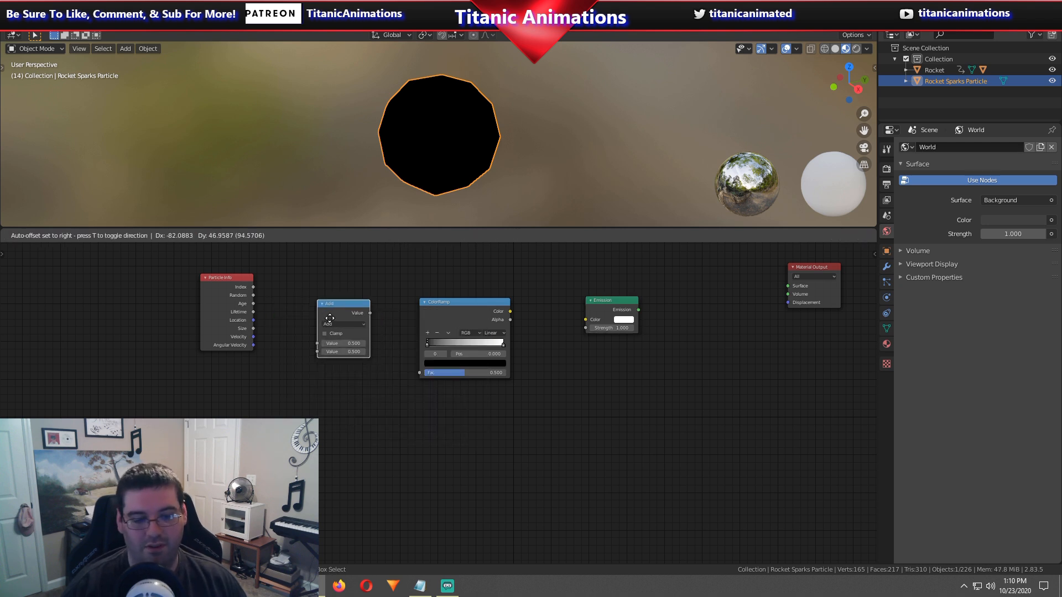
click(329, 317)
scroll(355, 401, up, 2)
middle_drag(324, 372, 424, 437)
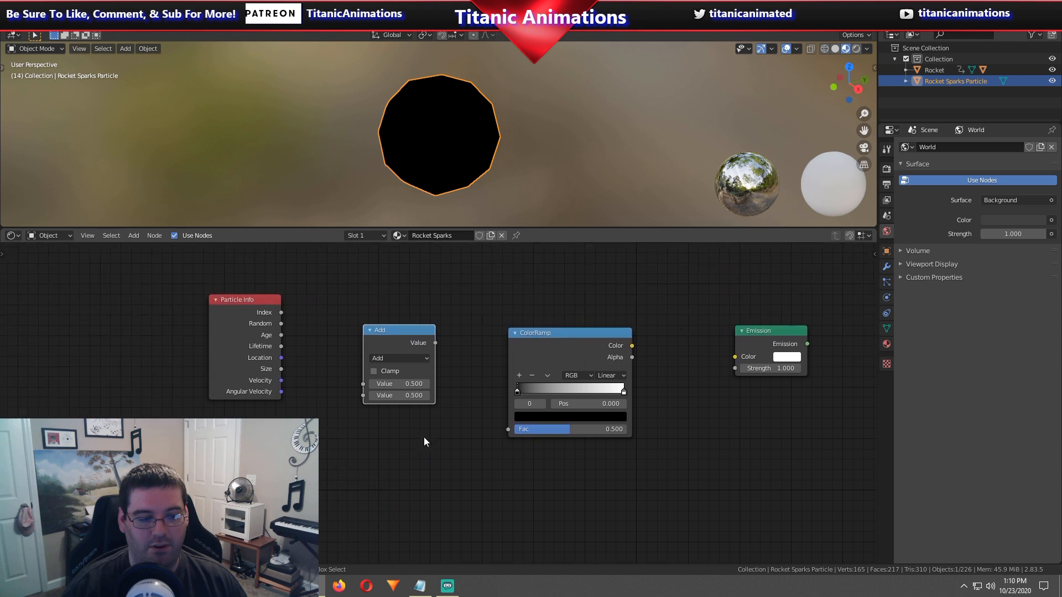
scroll(356, 429, down, 2)
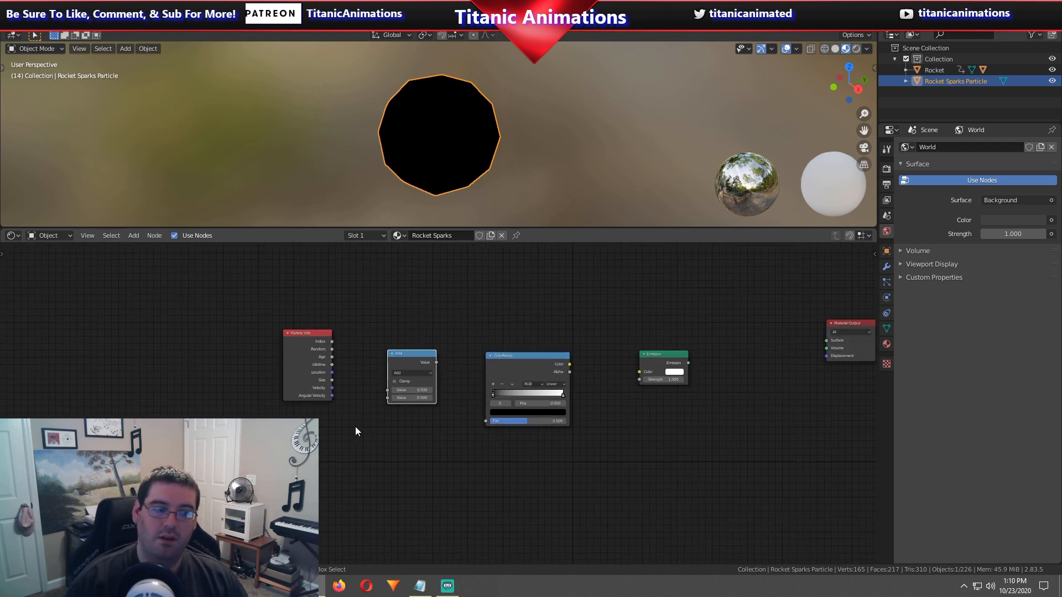
middle_drag(656, 504, 579, 459)
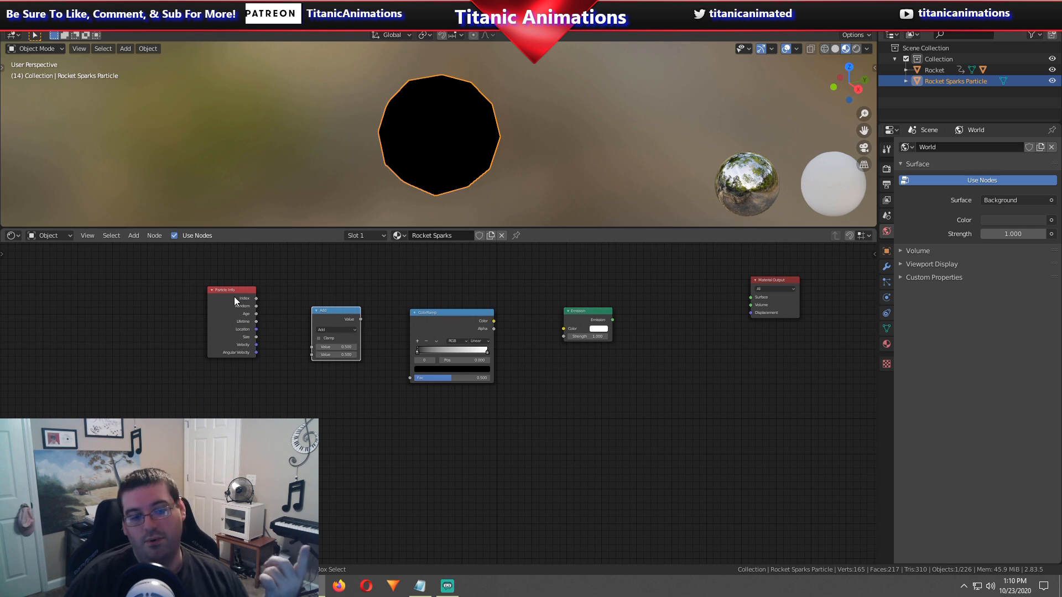
scroll(278, 134, down, 8)
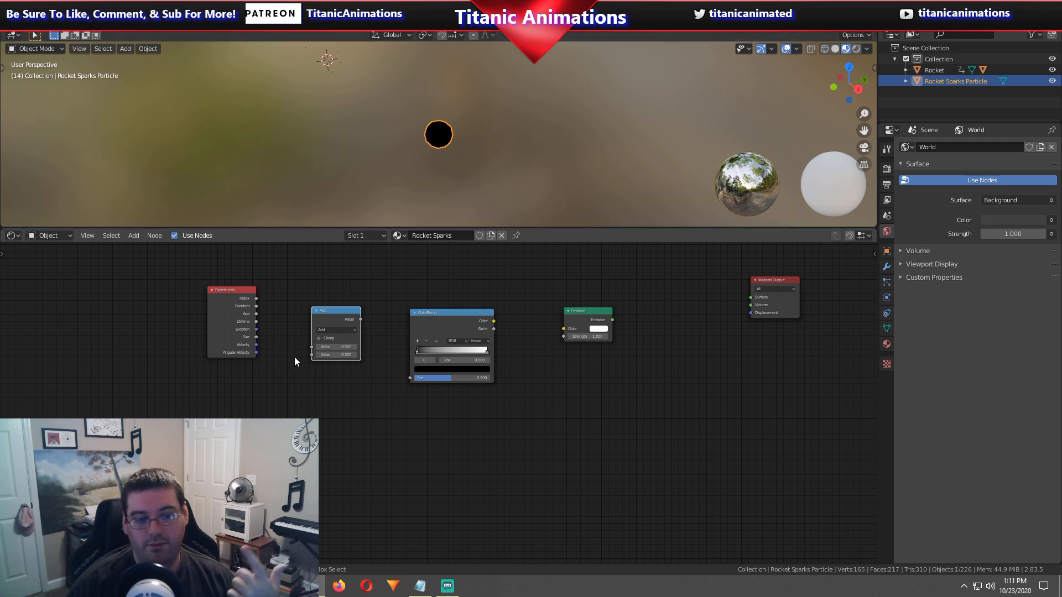
scroll(263, 342, up, 2)
scroll(263, 342, down, 1)
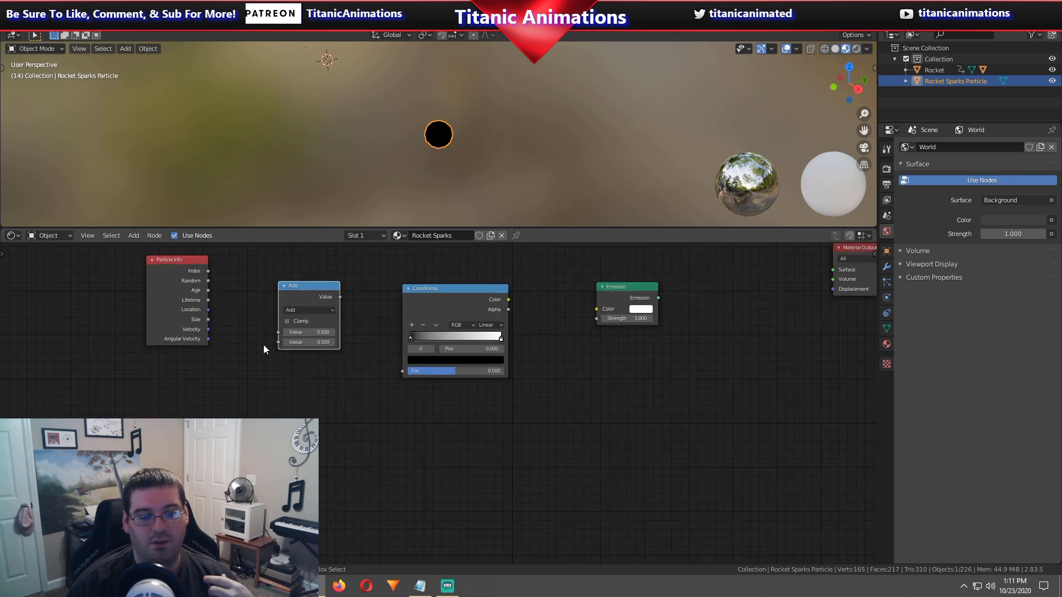
Divide the particle Age by its Lifetime using the Math node and feed the result into the ColorRamp's Fac input.
middle_drag(263, 346, 223, 352)
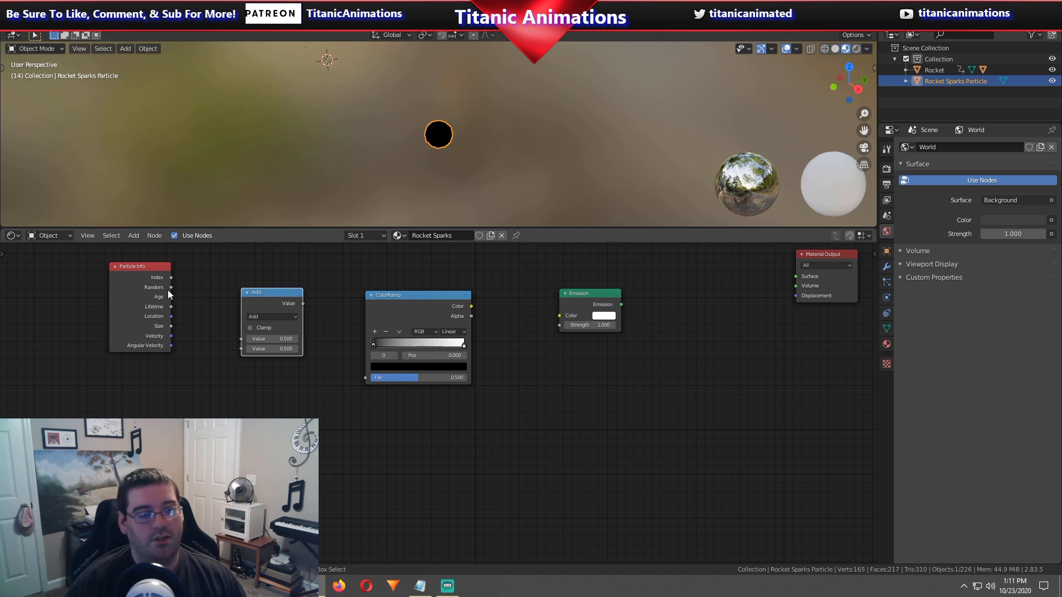
drag(171, 297, 240, 349)
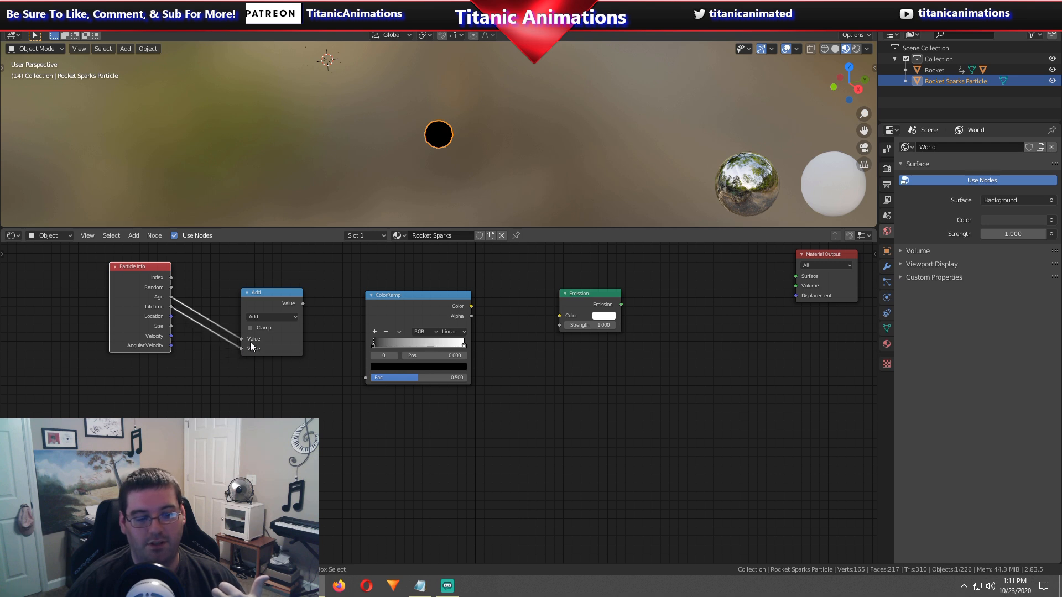
click(286, 317)
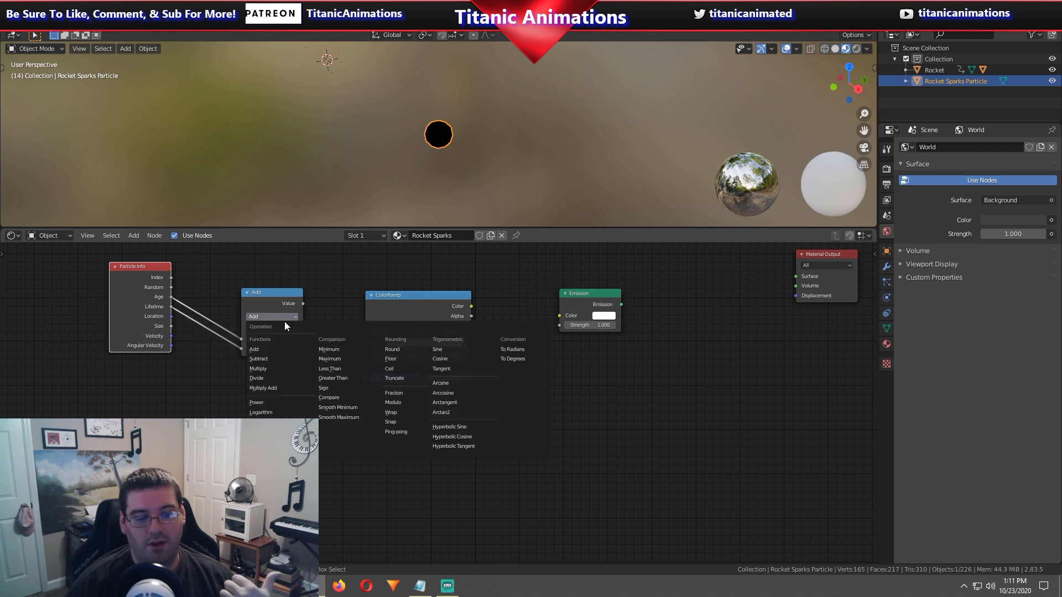
click(278, 378)
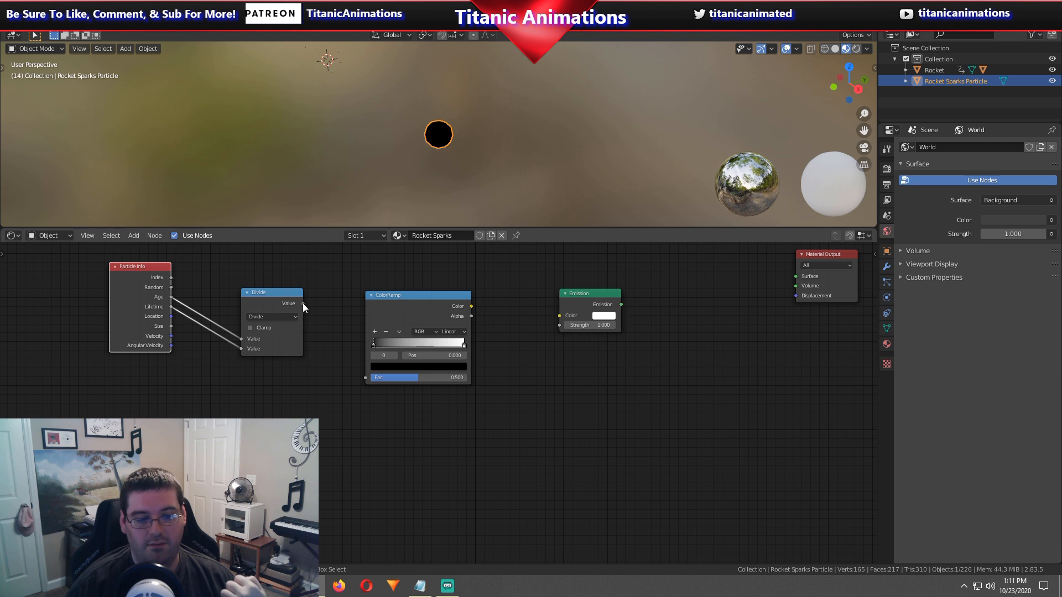
drag(303, 304, 366, 378)
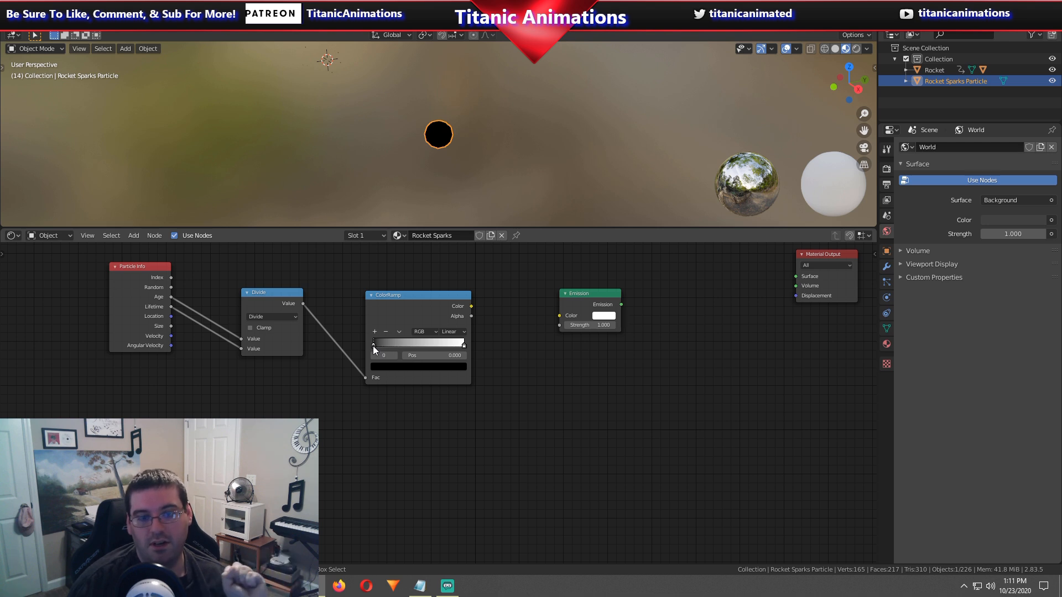
Set the ColorRamp's first stop to a yellow-orange with R 1.000, G about 0.416 and B 0.000.
click(382, 366)
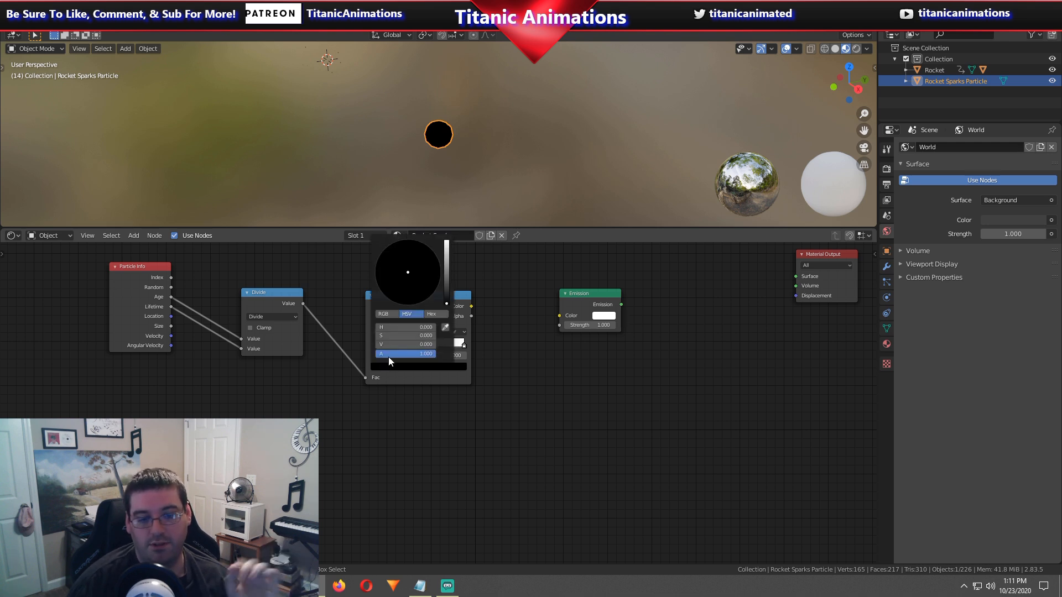
click(384, 315)
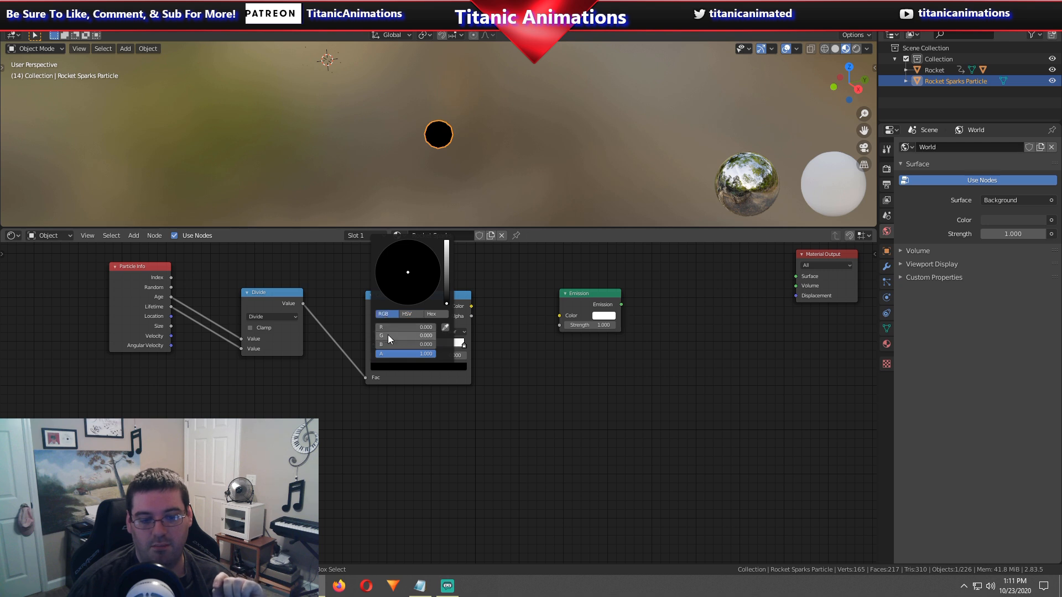
drag(386, 329, 459, 329)
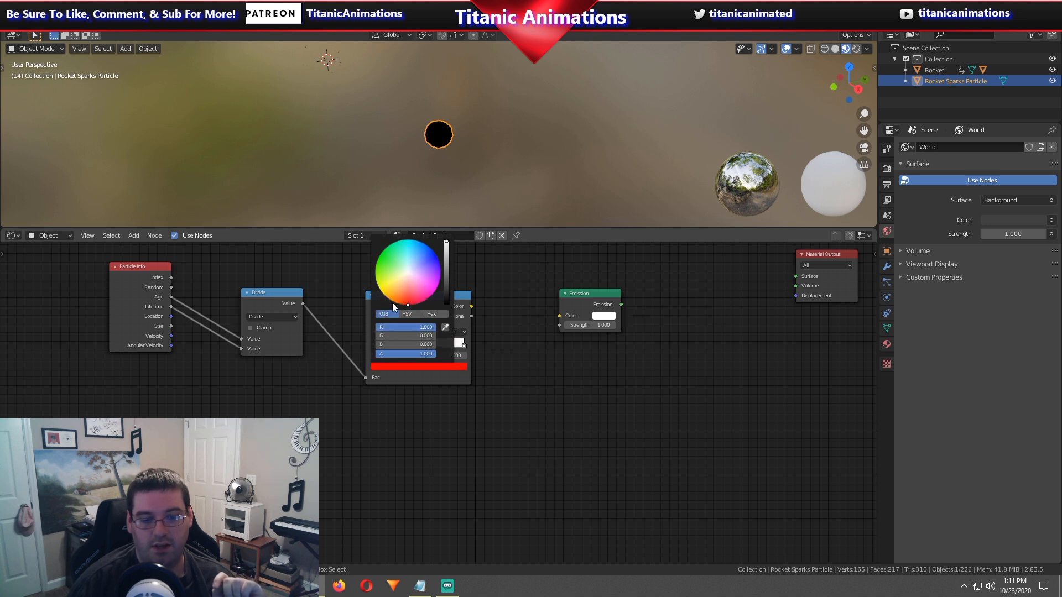
drag(393, 307, 391, 299)
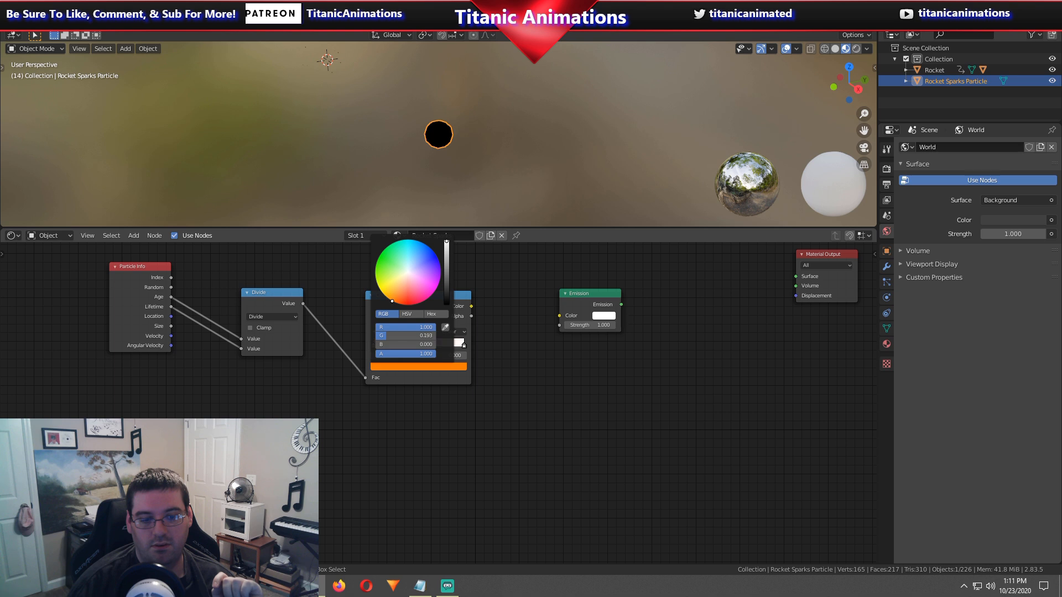
drag(391, 299, 388, 298)
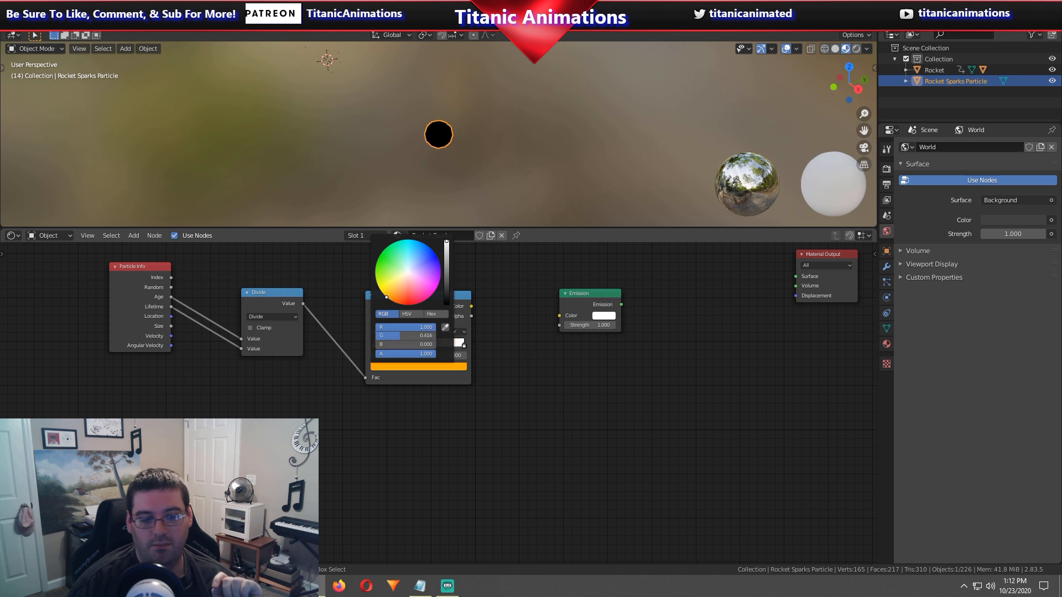
Change the ColorRamp's last stop, at position 1.000, to a saturated red-orange.
click(465, 348)
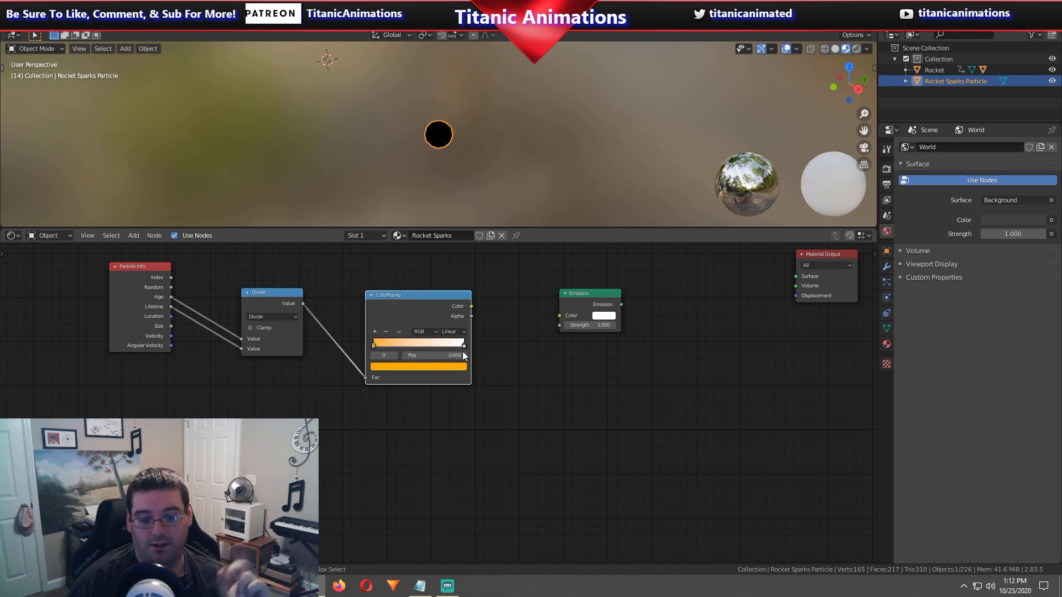
click(463, 346)
click(409, 366)
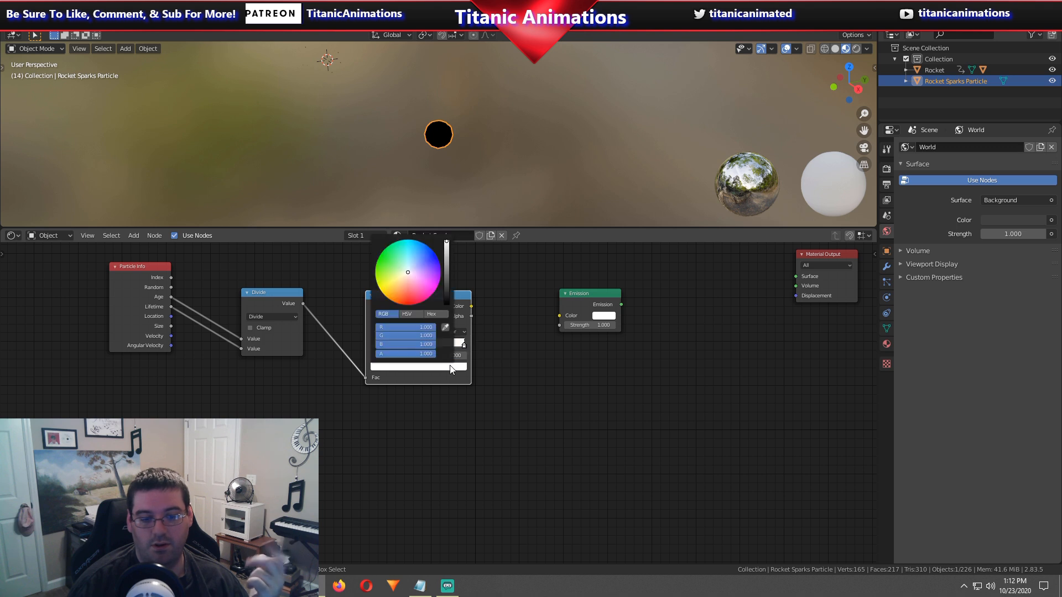
drag(405, 303, 398, 303)
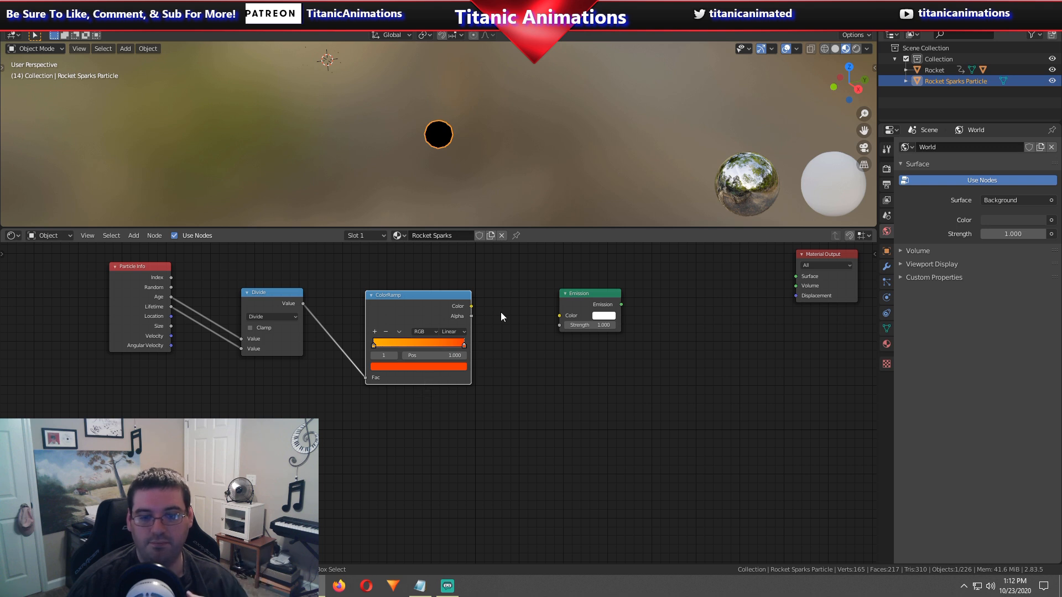
Connect the ColorRamp's Color to the Emission Color, and the Emission output to the Material Output's Surface.
drag(472, 307, 558, 316)
drag(621, 305, 791, 277)
scroll(520, 167, up, 6)
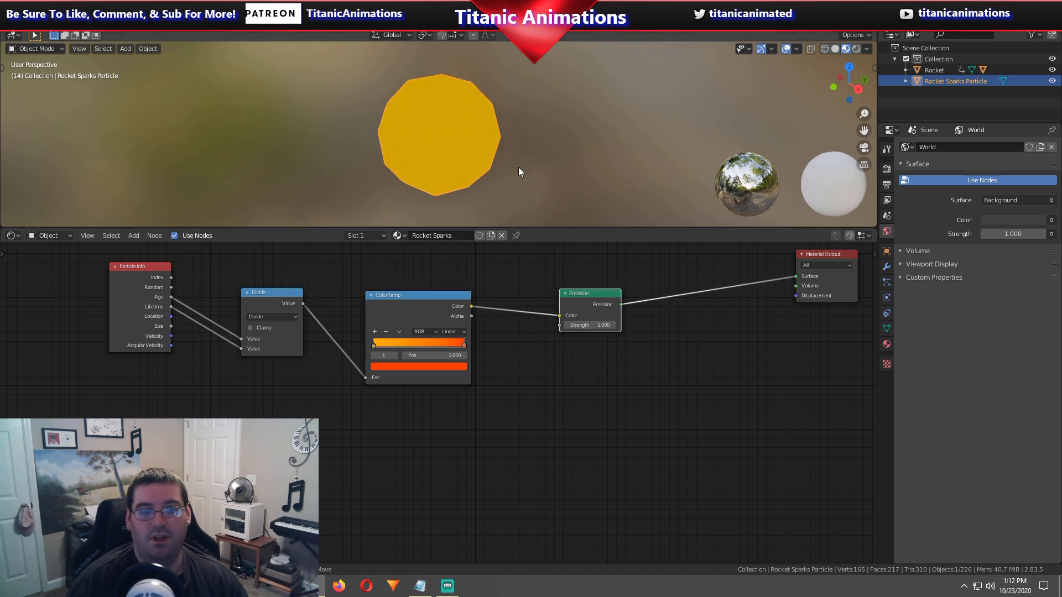
Preview the icosphere and the rocket's spark trail in Rendered viewport shading.
click(855, 49)
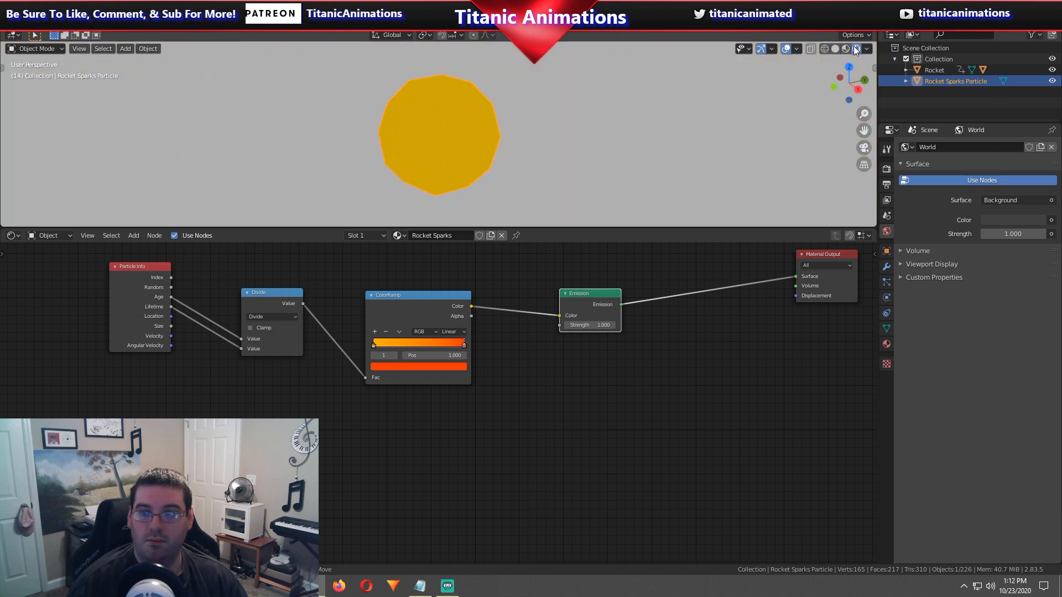
scroll(585, 145, down, 6)
middle_drag(497, 161, 526, 161)
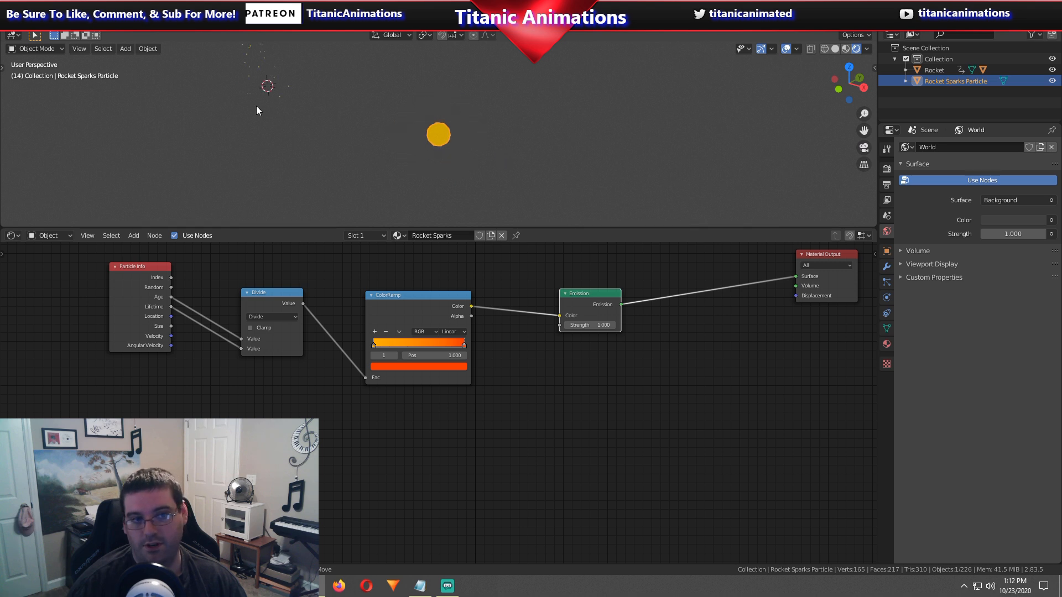
shift+middle_drag(308, 93, 369, 188)
scroll(369, 186, down, 4)
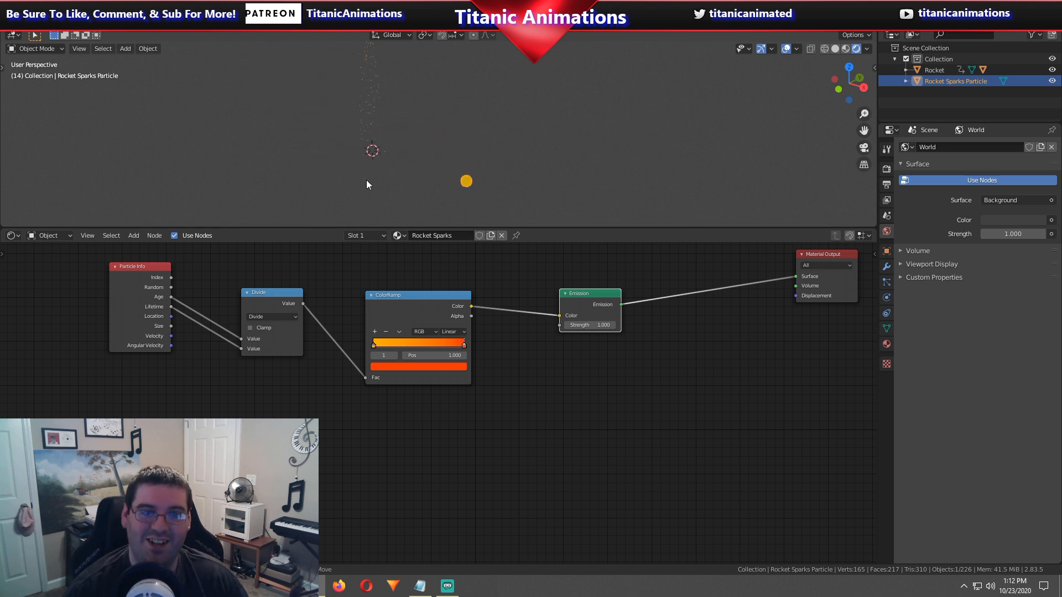
scroll(372, 160, down, 3)
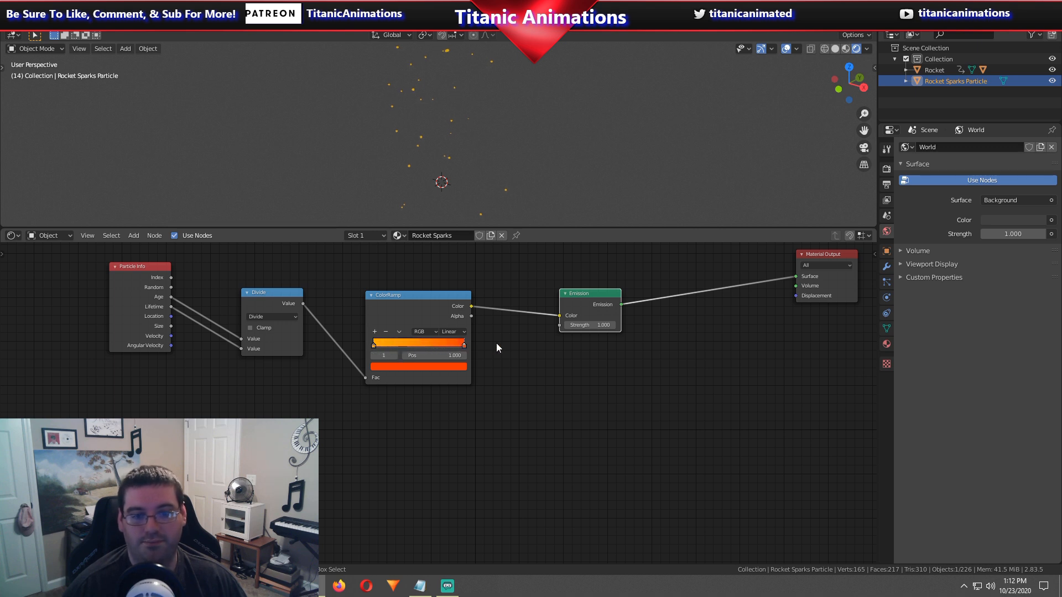
Switch the viewport to Solid shading and return to the layout with the timeline, bringing the rocket into view.
click(833, 50)
scroll(555, 179, down, 6)
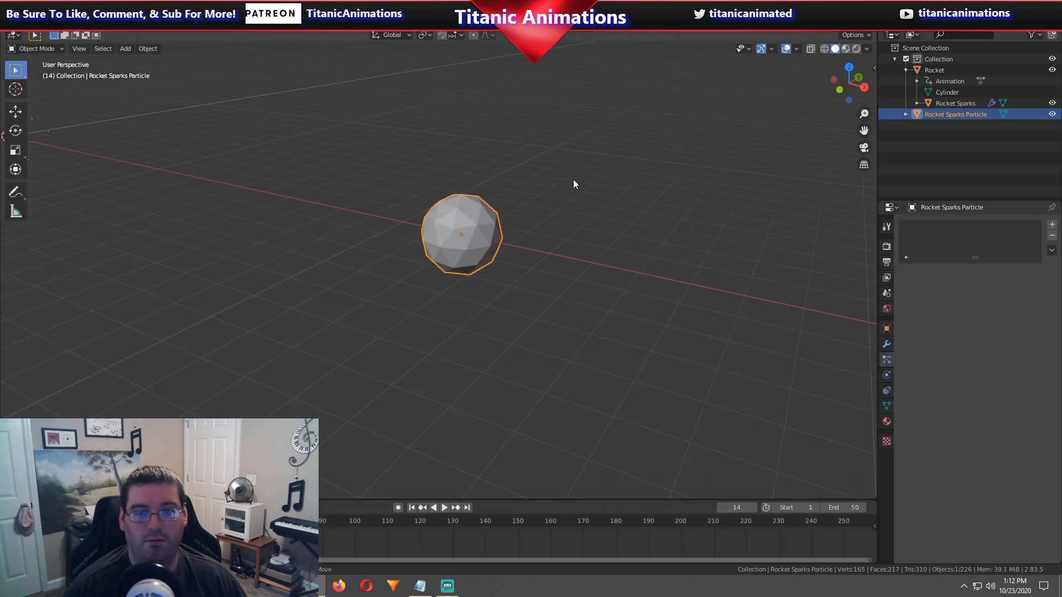
scroll(572, 184, down, 5)
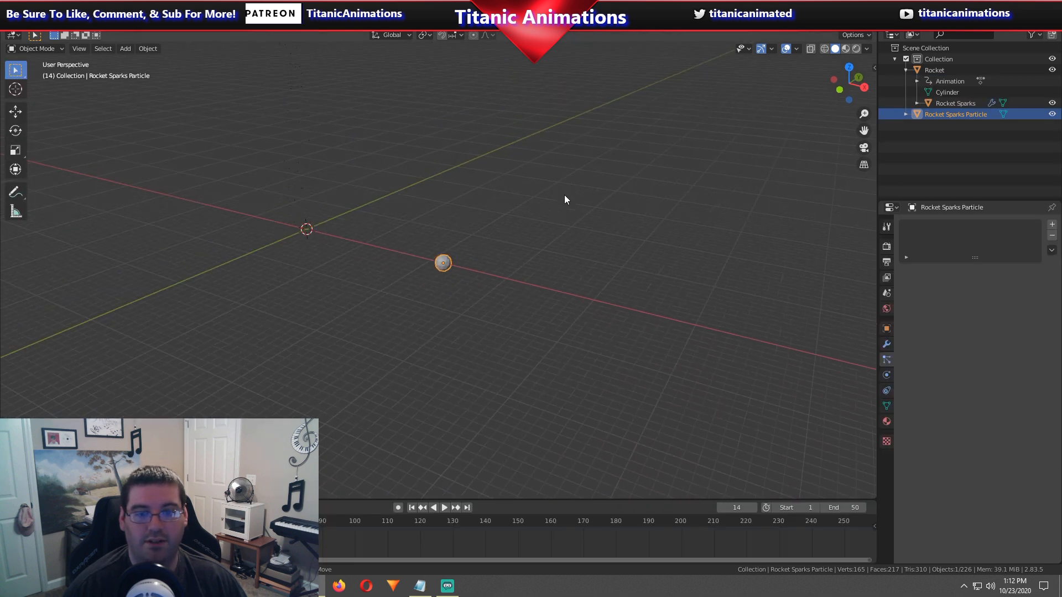
shift+middle_drag(401, 159, 558, 331)
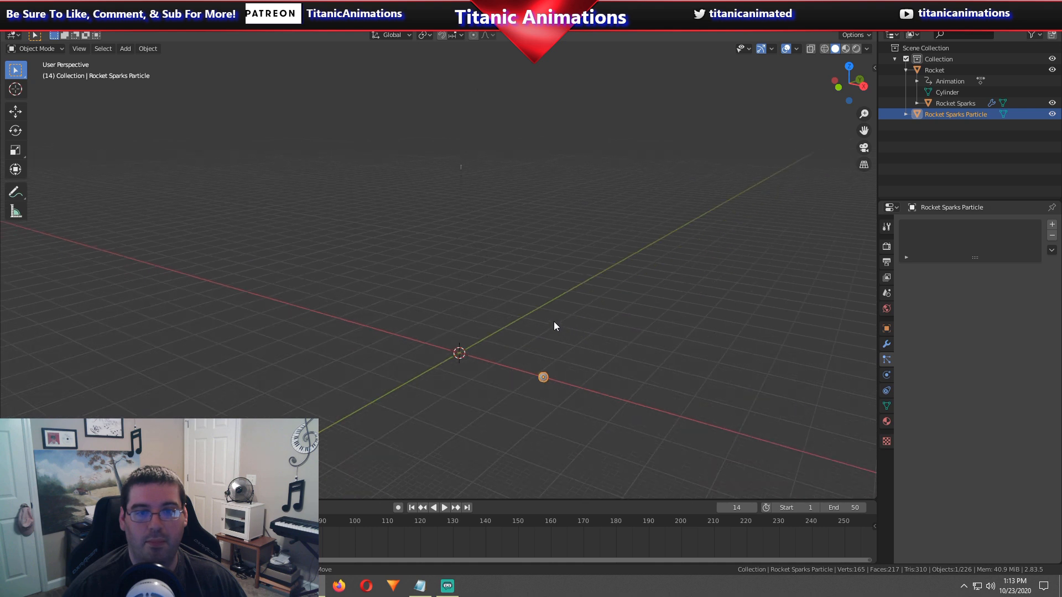
Select the rocket and, at frame 50, snap the 3D cursor to its position.
click(461, 166)
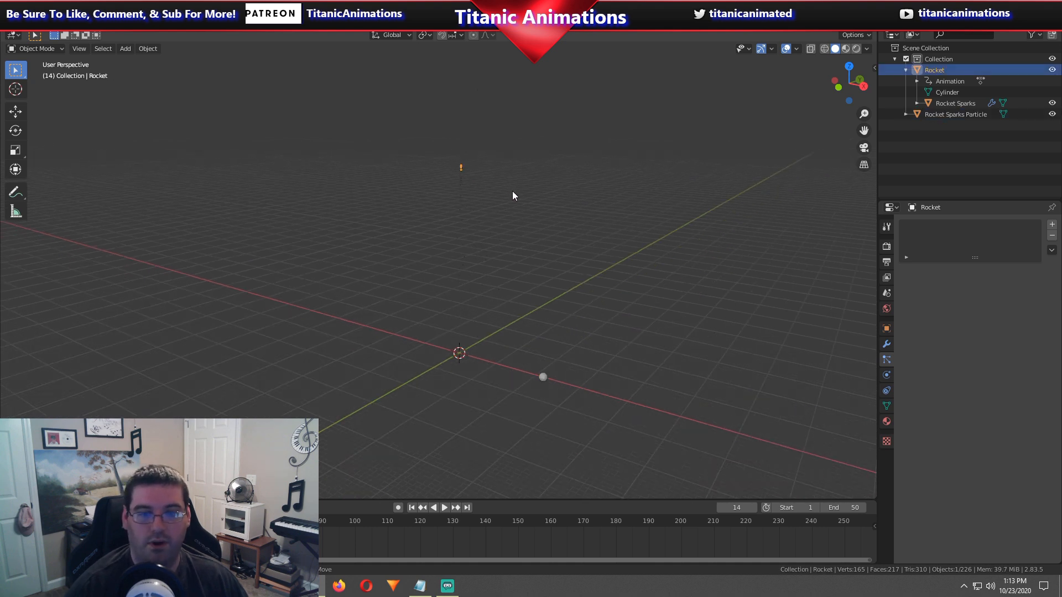
key(KP_Decimal)
scroll(512, 191, down, 4)
middle_drag(506, 301, 479, 310)
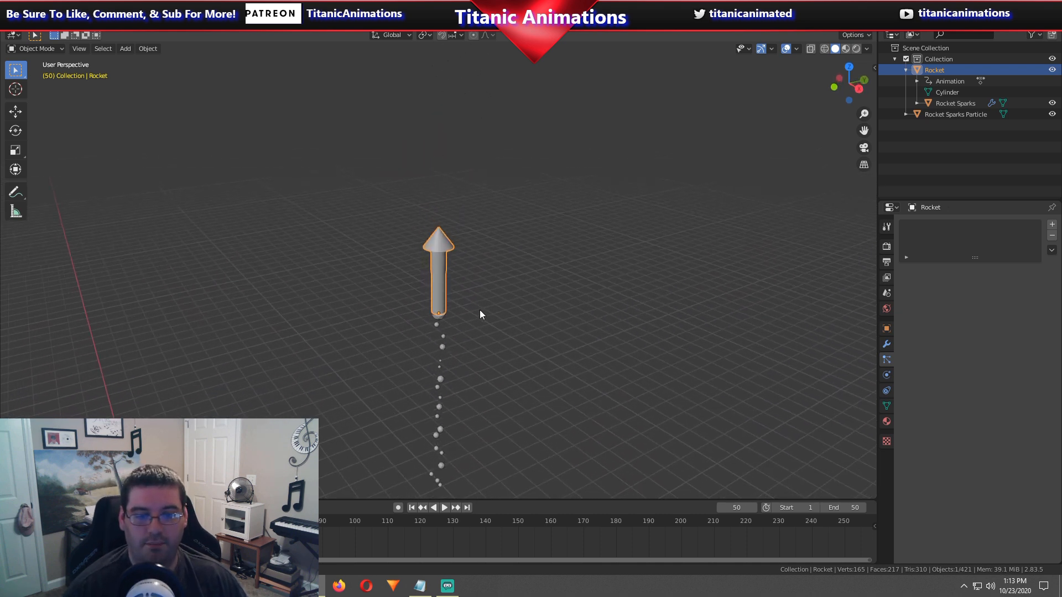
key(shift+s)
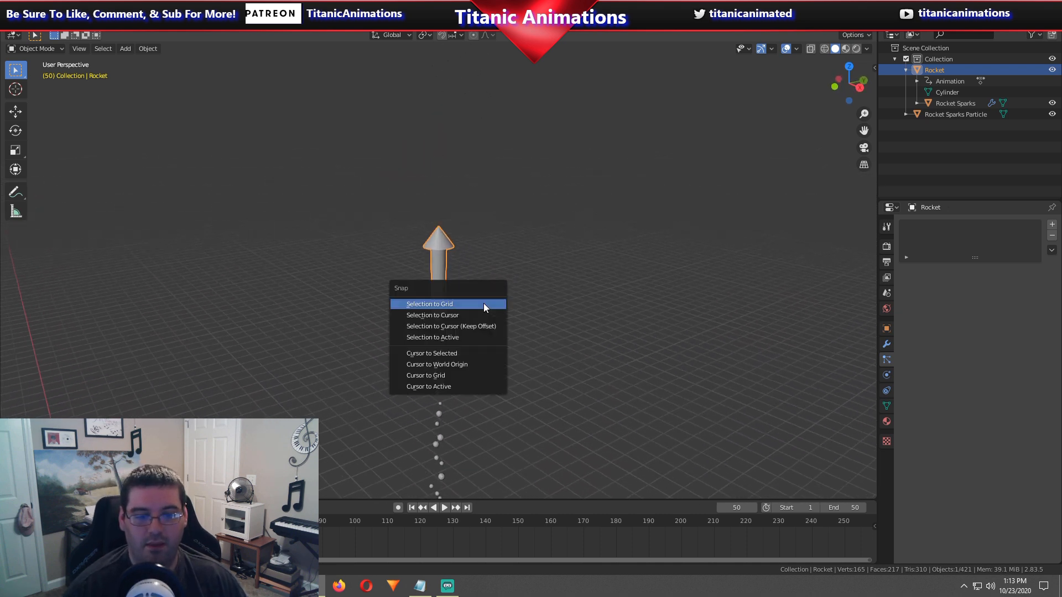
click(469, 353)
scroll(611, 310, down, 1)
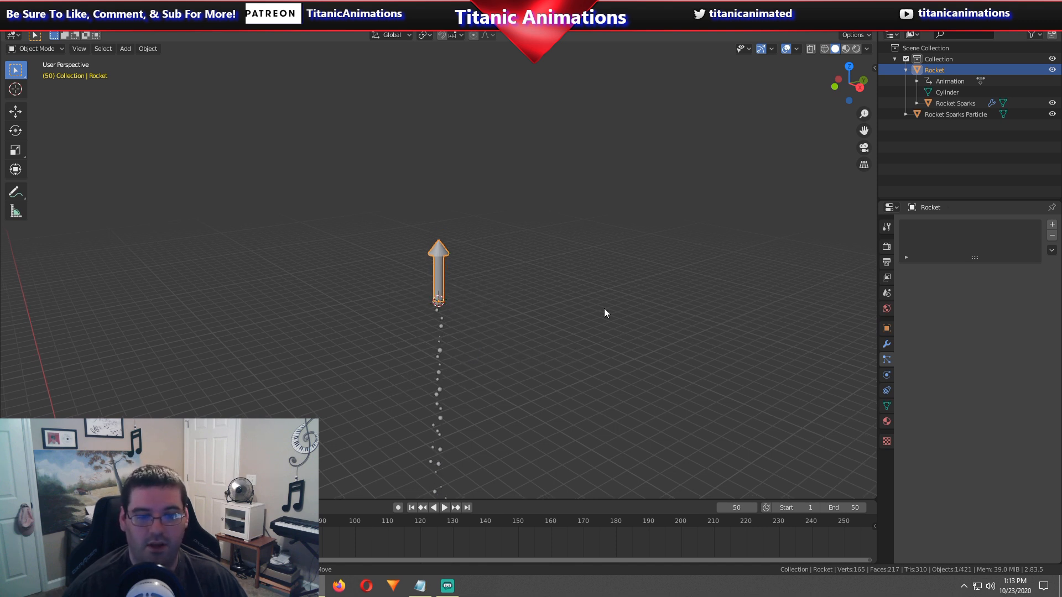
Add an Ico Sphere mesh at the 3D cursor on the rocket.
key(shift+a)
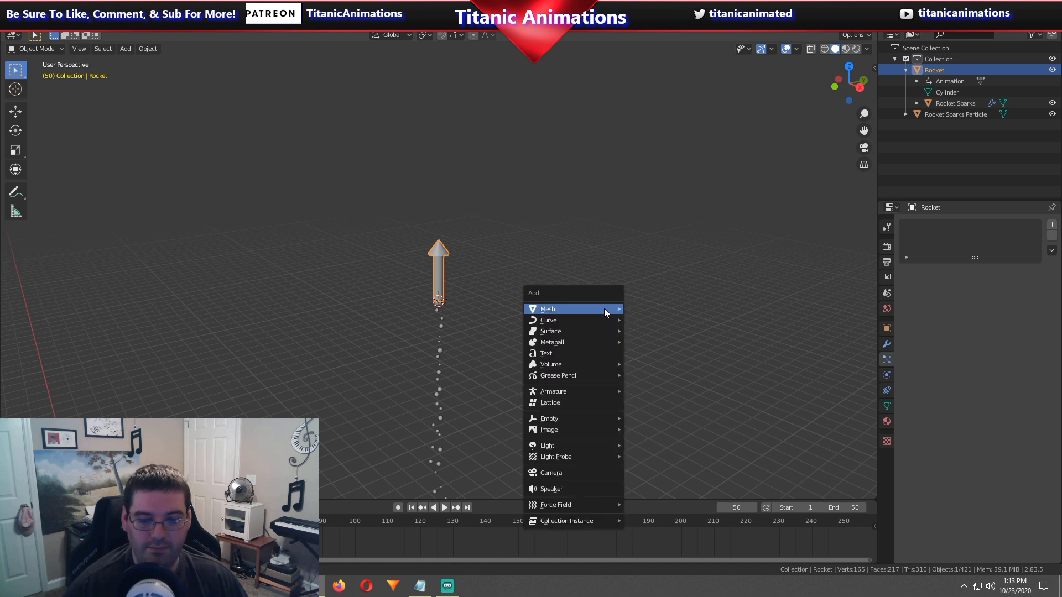
mouse_move(604, 308)
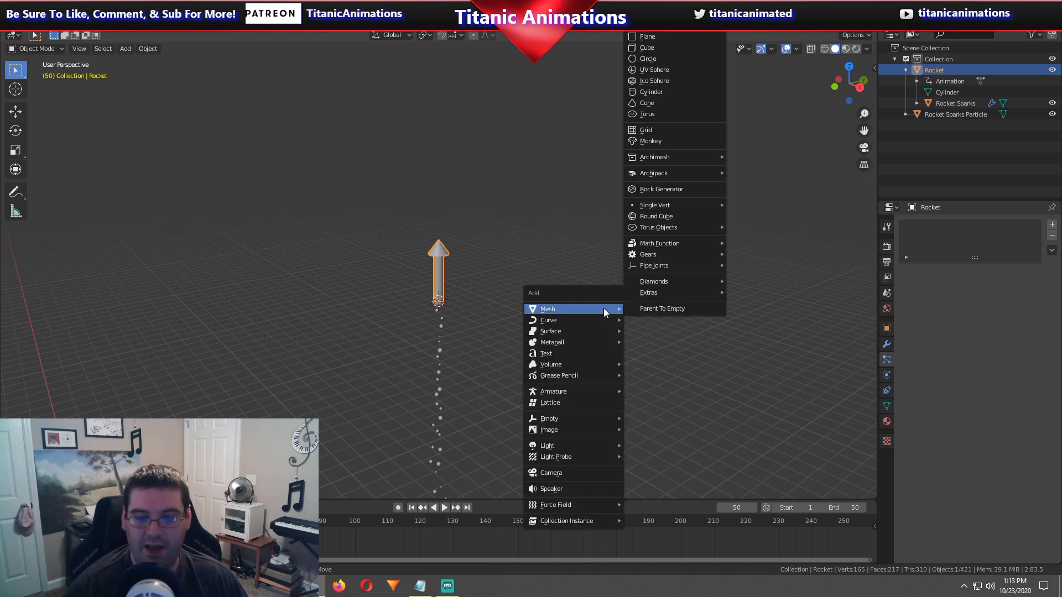
click(694, 79)
scroll(530, 271, down, 2)
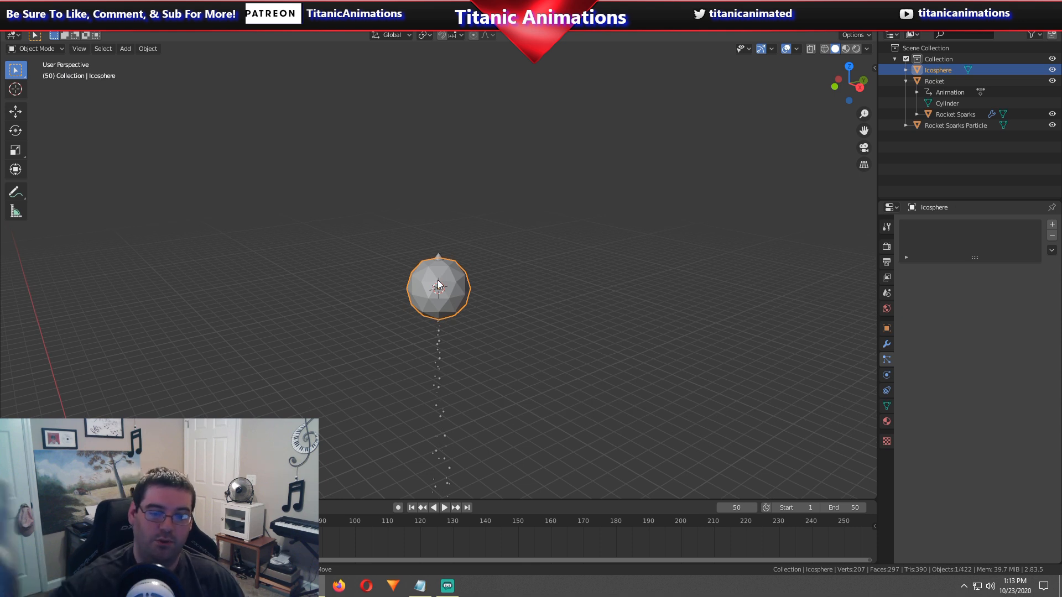
Apply the Quick Explode effect to the new icosphere.
key(F3)
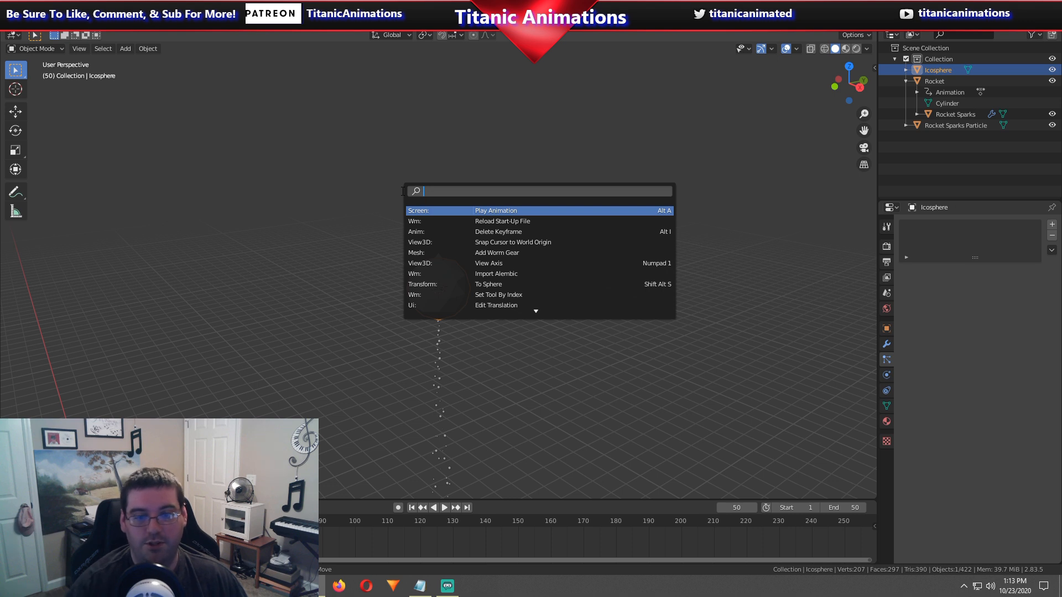
text(quick)
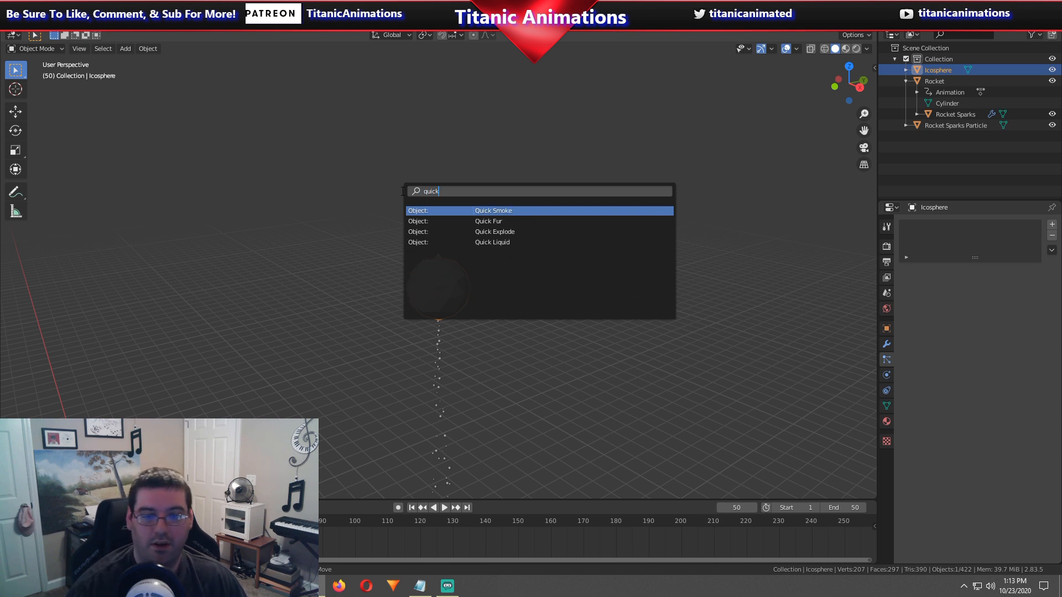
click(491, 232)
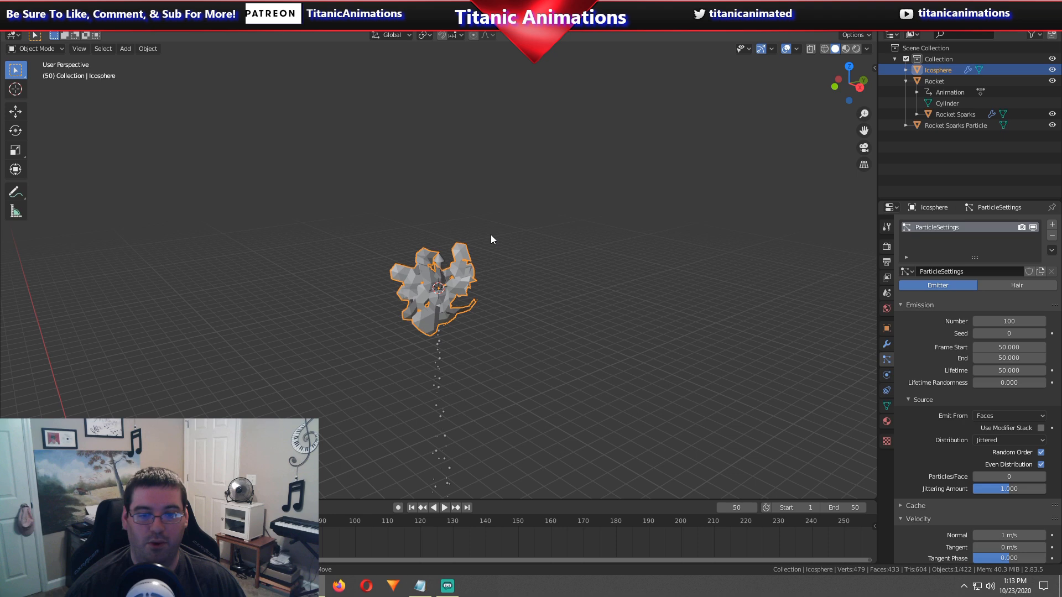
middle_drag(554, 260, 507, 256)
Limit the animation range to frames 50 through 100 and play back the icosphere's explosion.
scroll(506, 257, up, 3)
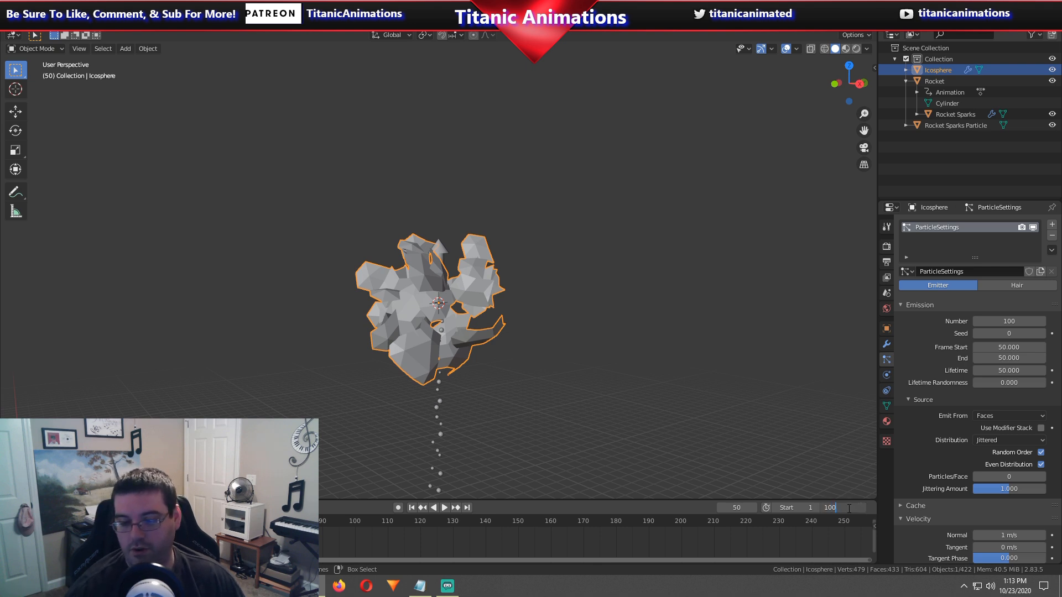
key(Return)
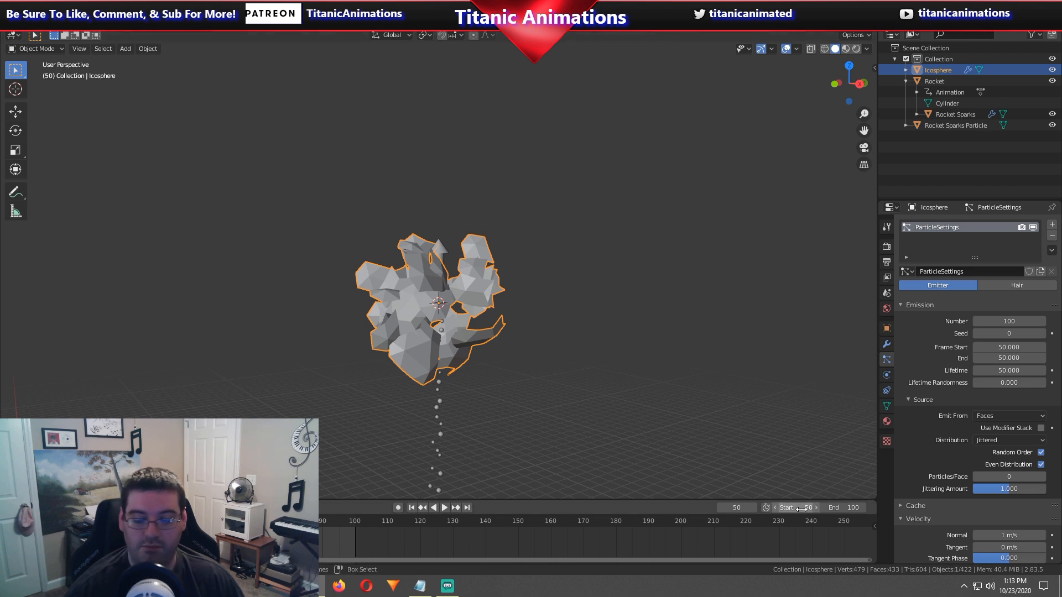
scroll(631, 284, down, 5)
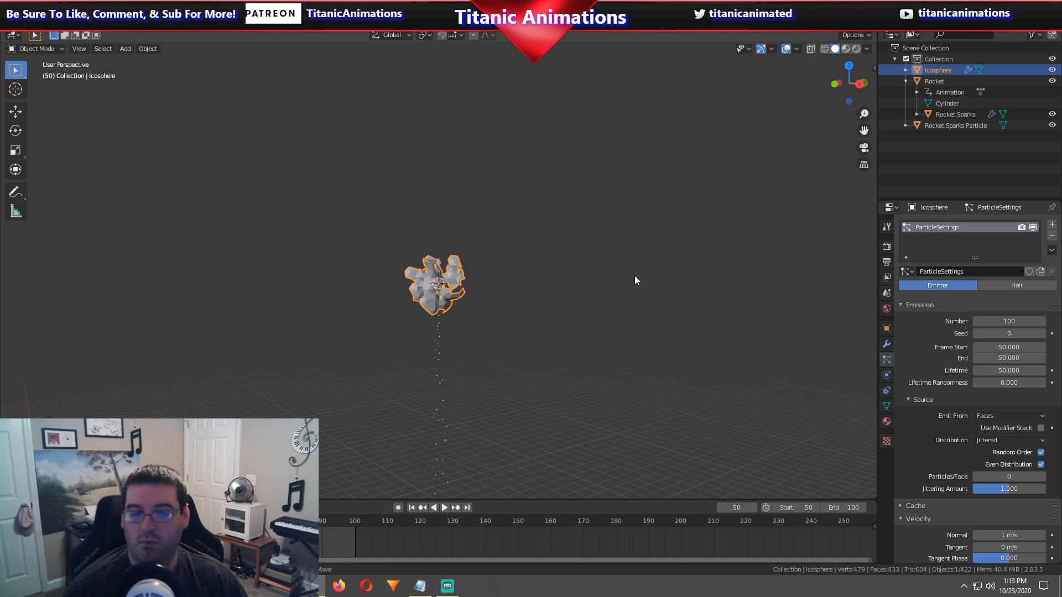
scroll(575, 308, down, 5)
key(space)
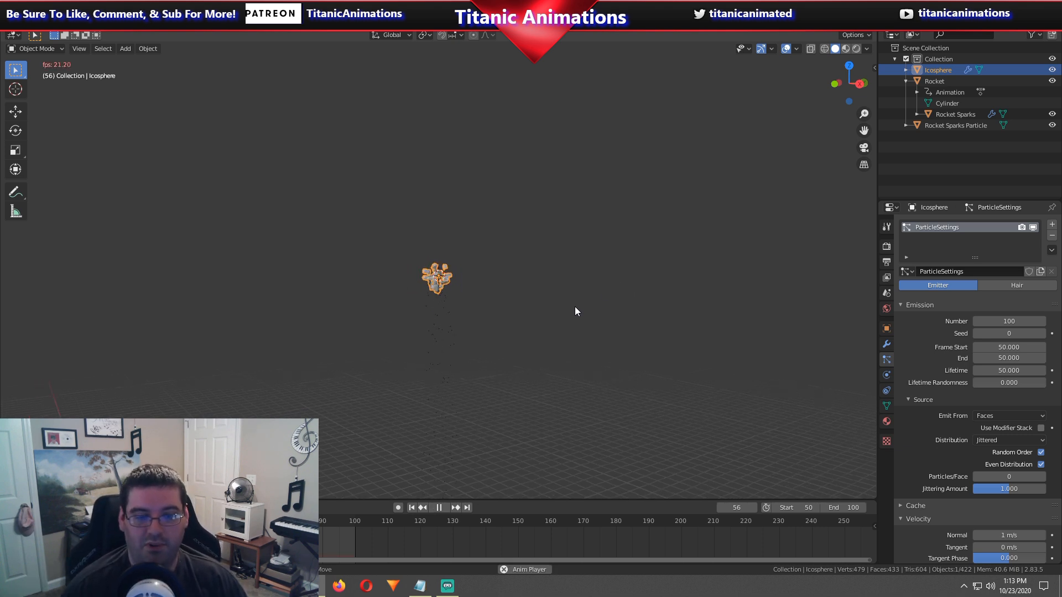
Stop the playback and set the icosphere explosion's emission number to 32 particles.
scroll(575, 311, up, 2)
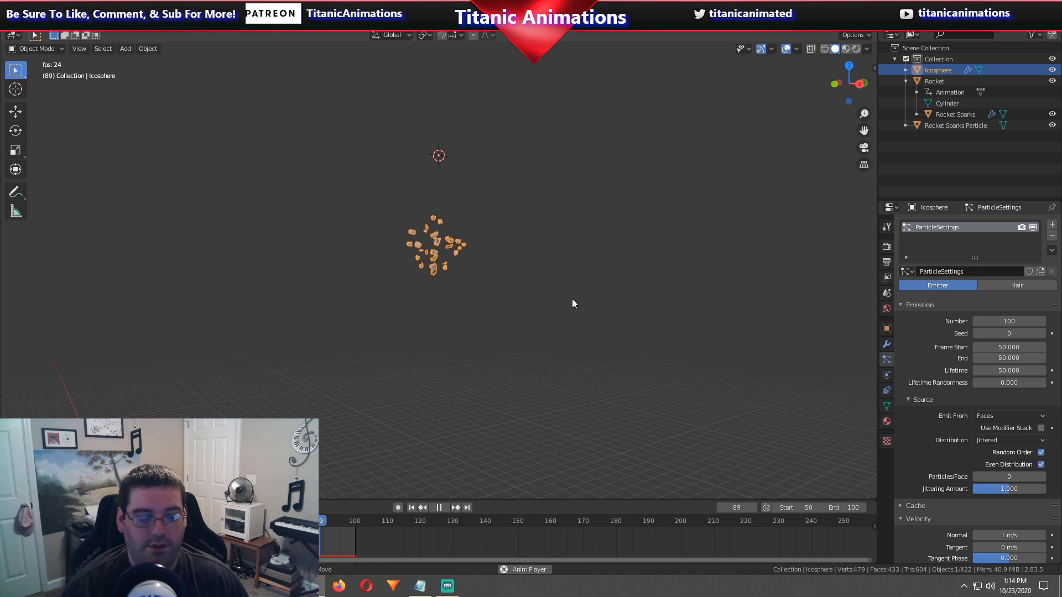
key(space)
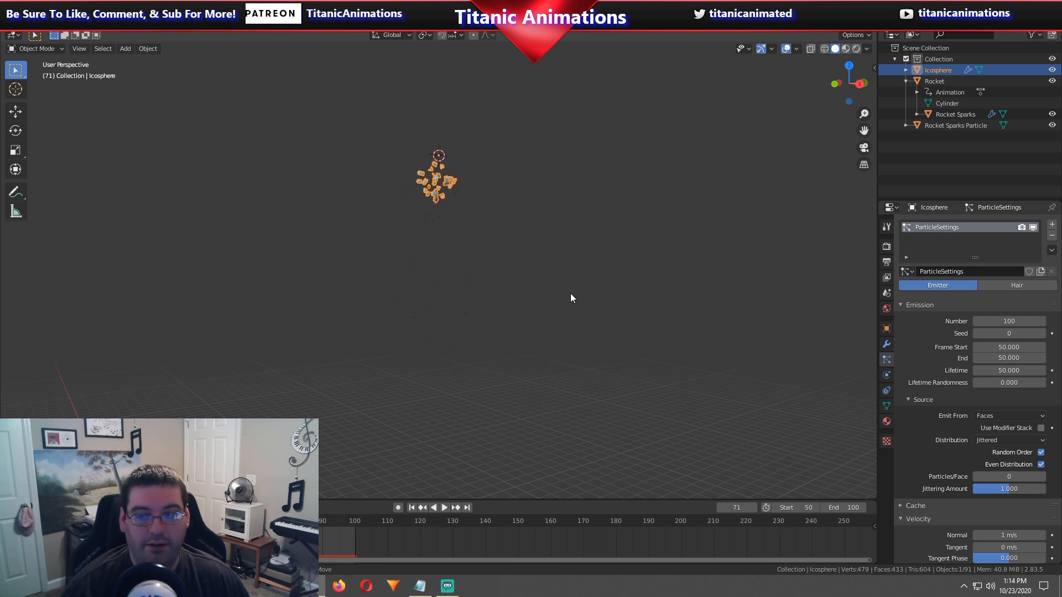
scroll(588, 270, up, 4)
shift+scroll(588, 271, up, 11)
scroll(586, 273, up, 6)
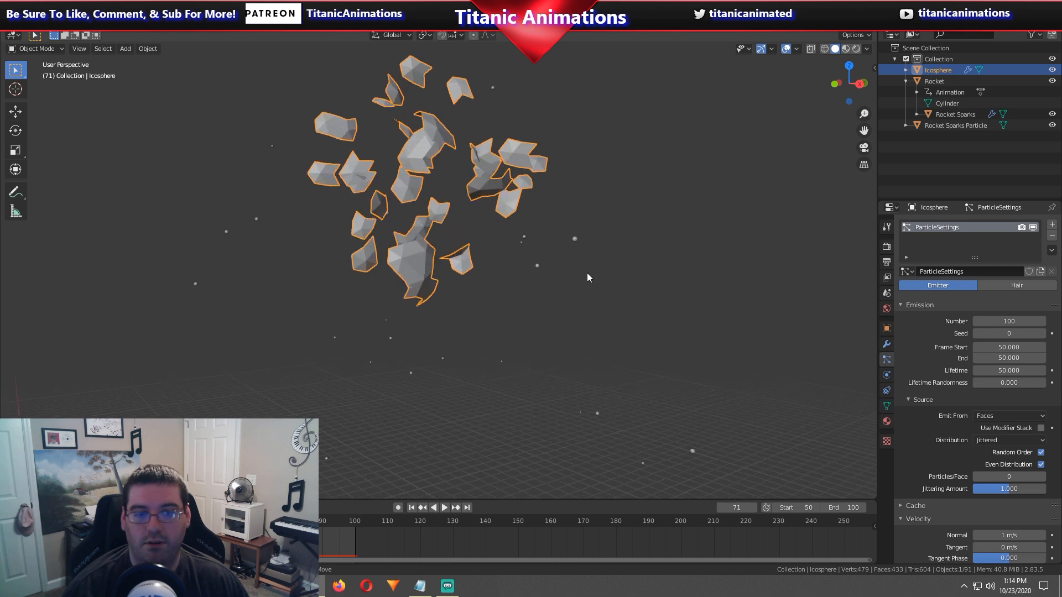
shift+scroll(586, 273, up, 5)
scroll(586, 273, up, 1)
mouse_move(495, 267)
middle_down()
mouse_move(528, 211)
mouse_move(558, 230)
mouse_move(487, 285)
middle_up()
scroll(485, 285, down, 4)
click(997, 321)
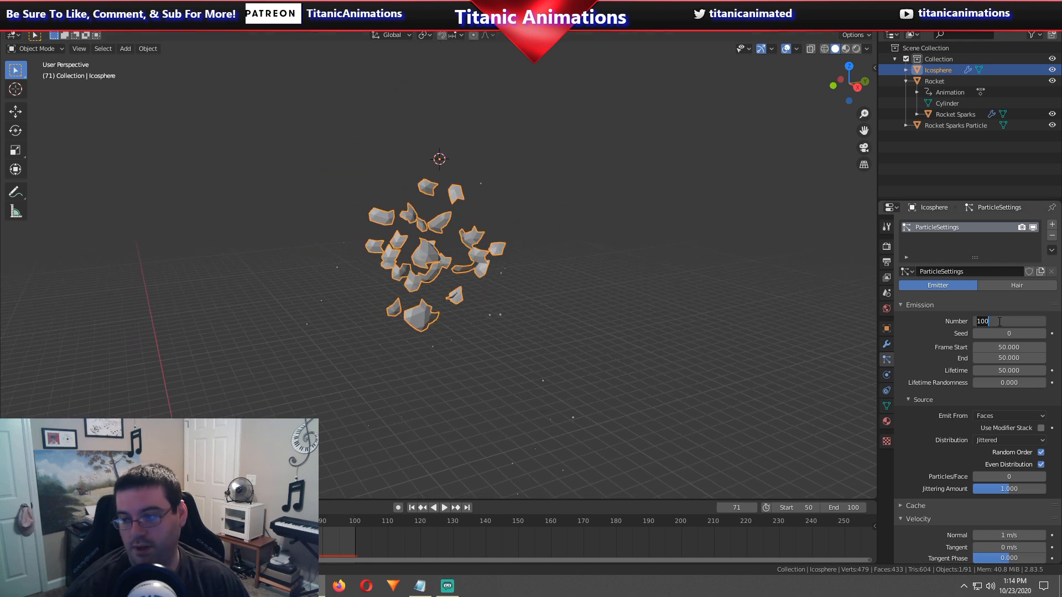
key(Return)
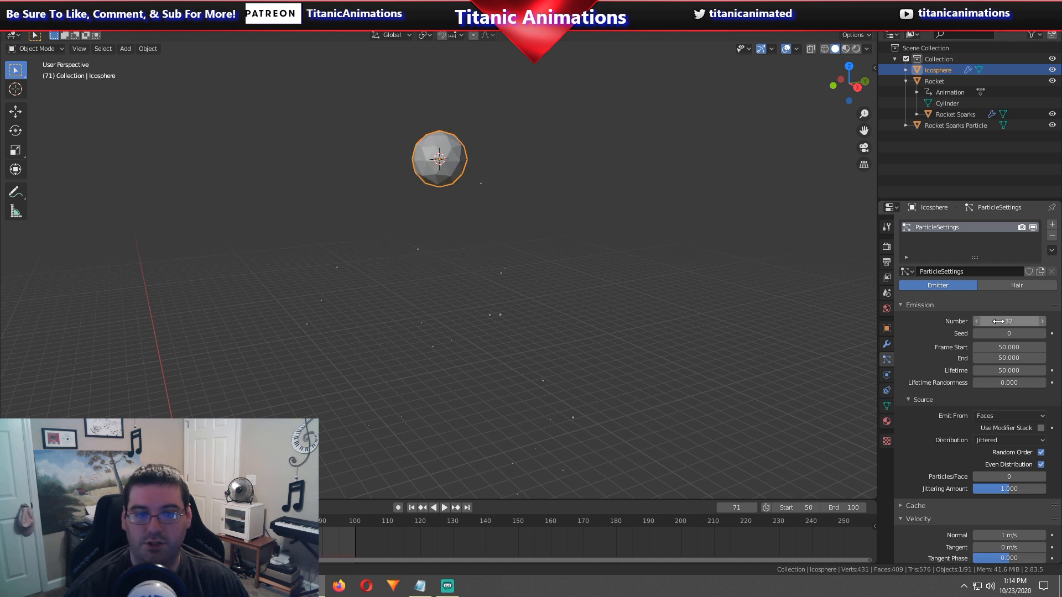
Go to frame 50 and play back the icosphere's explosion.
click(736, 508)
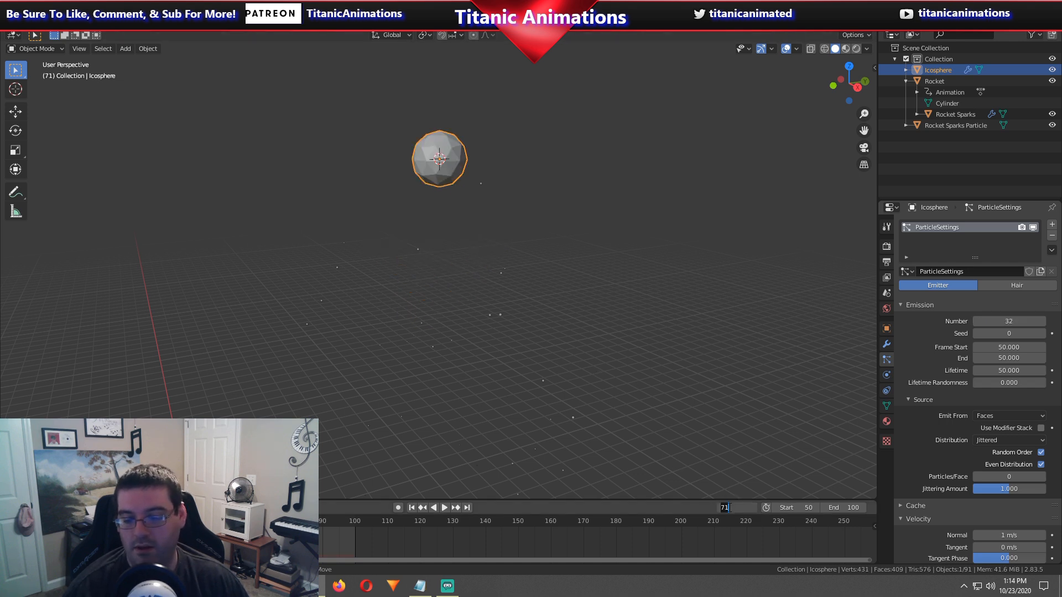
key(Return)
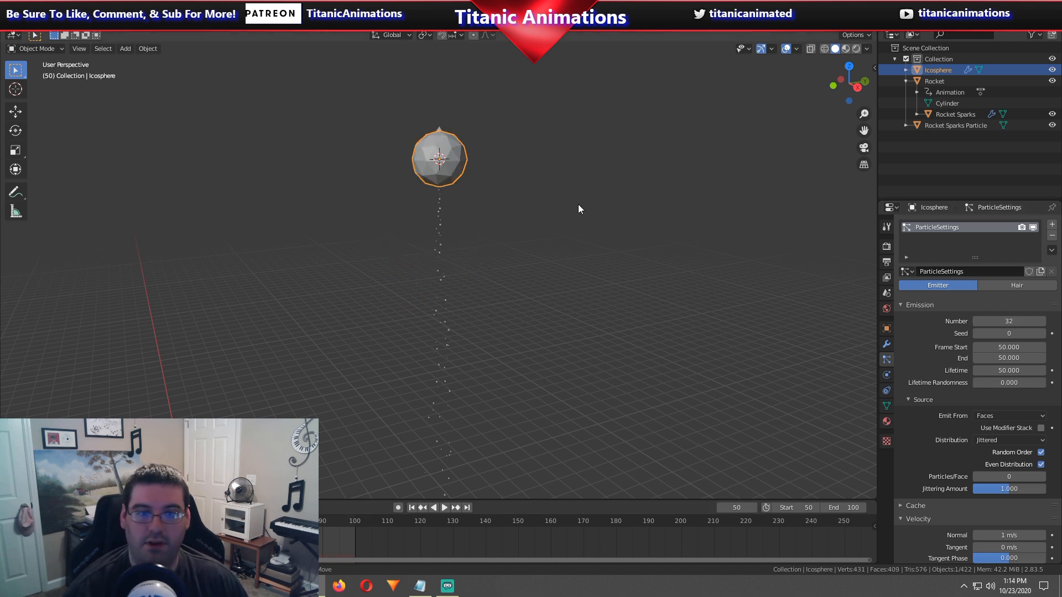
key(space)
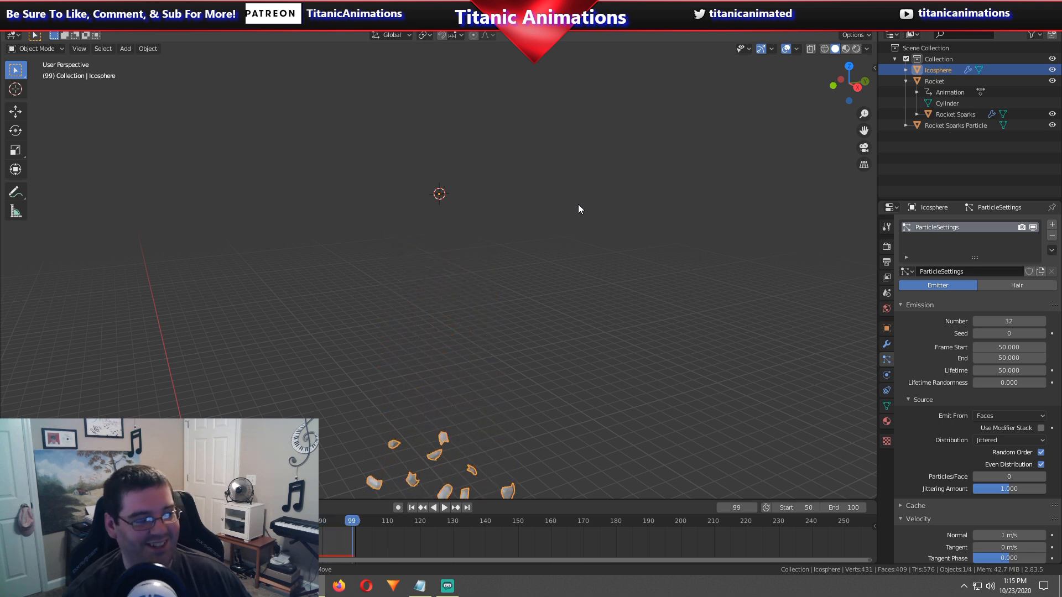
key(space)
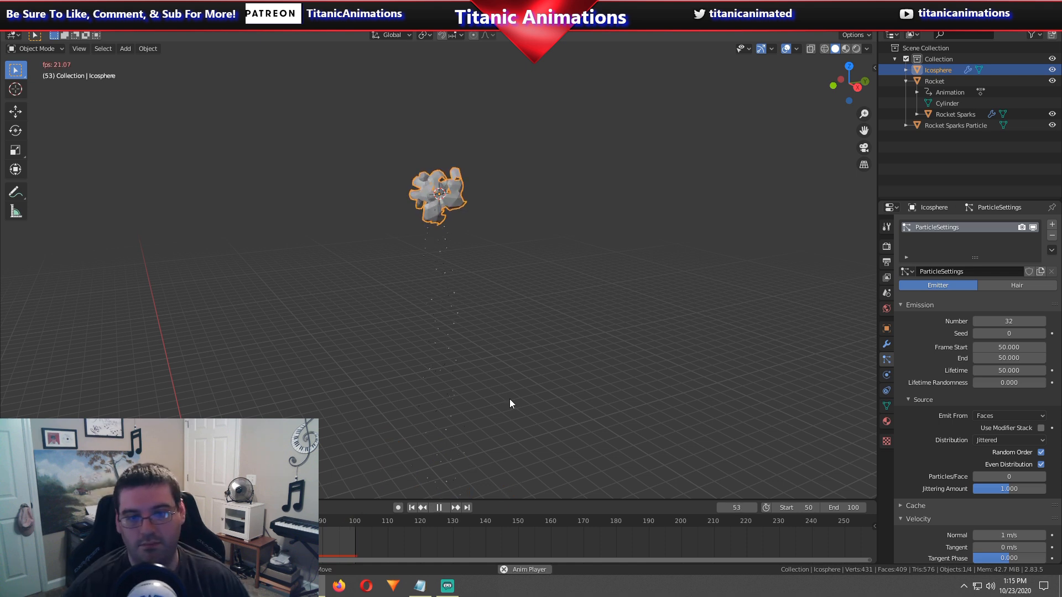
scroll(504, 394, up, 3)
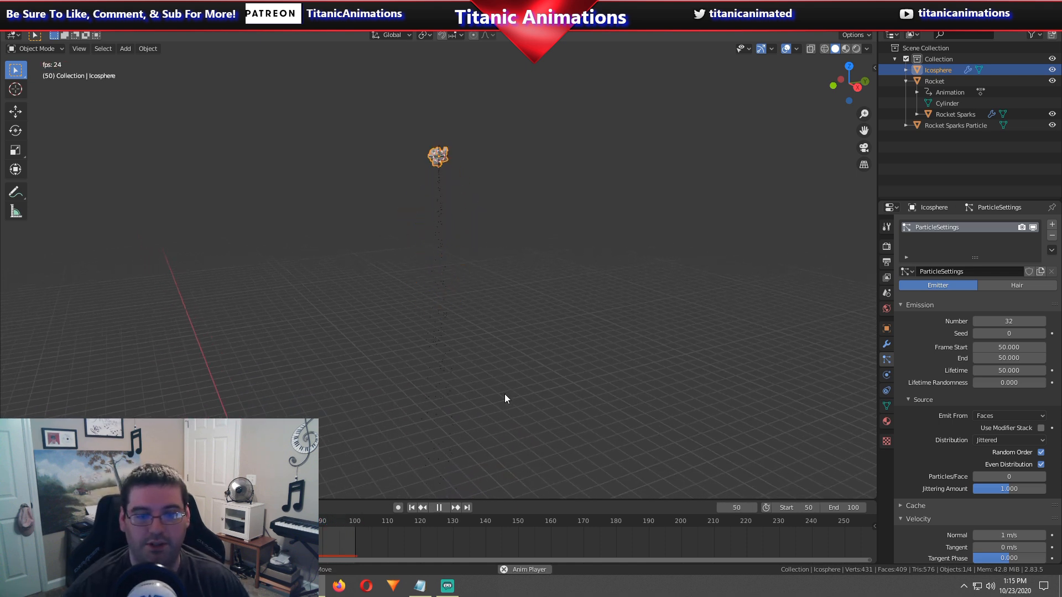
scroll(505, 393, up, 1)
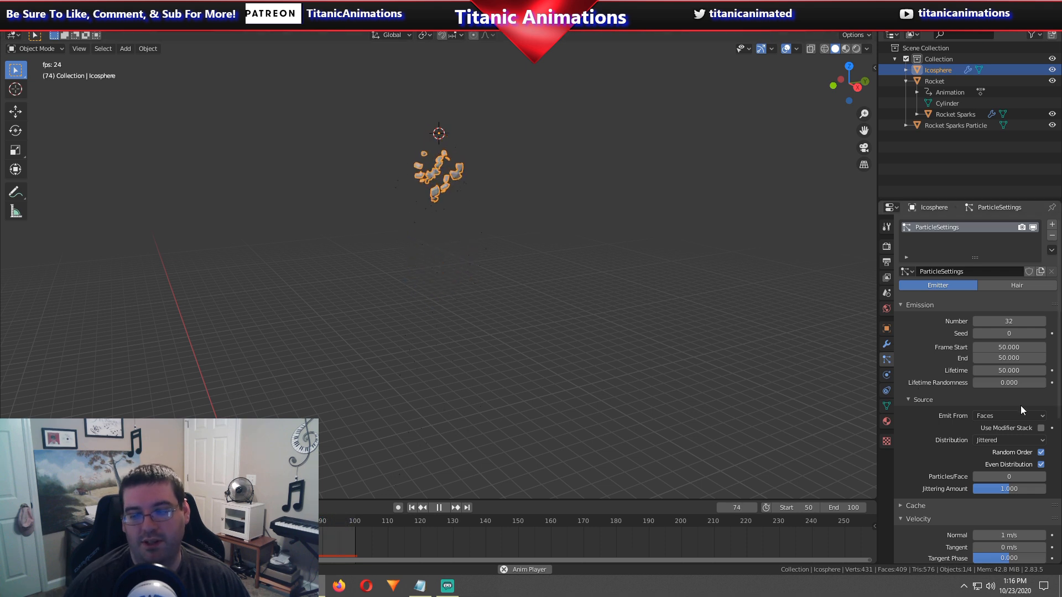
Set the lifetime of the icosphere's explosion particles to 100 frames.
click(999, 370)
text(100)
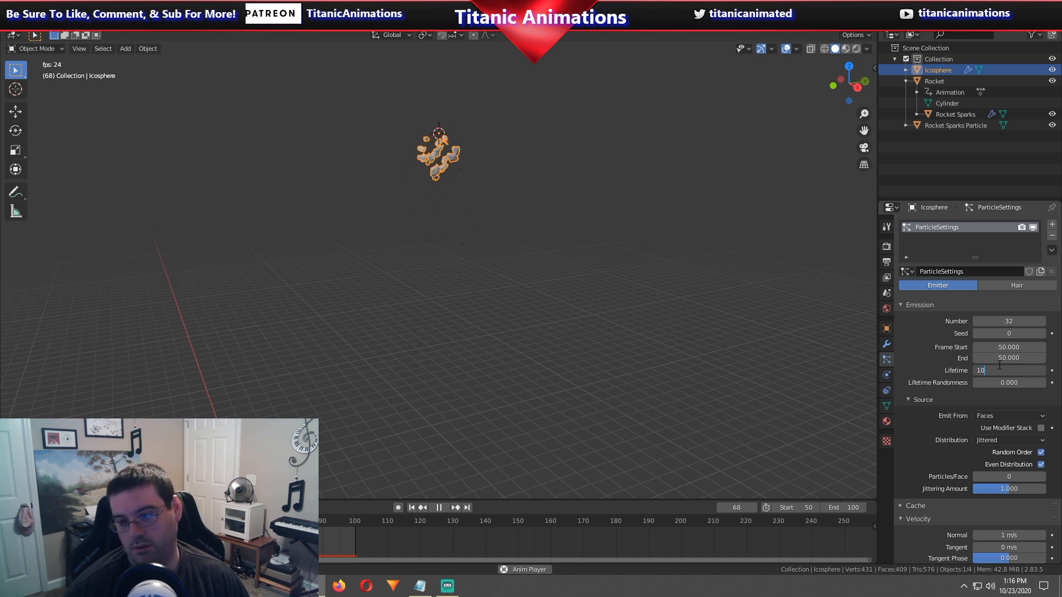
key(Return)
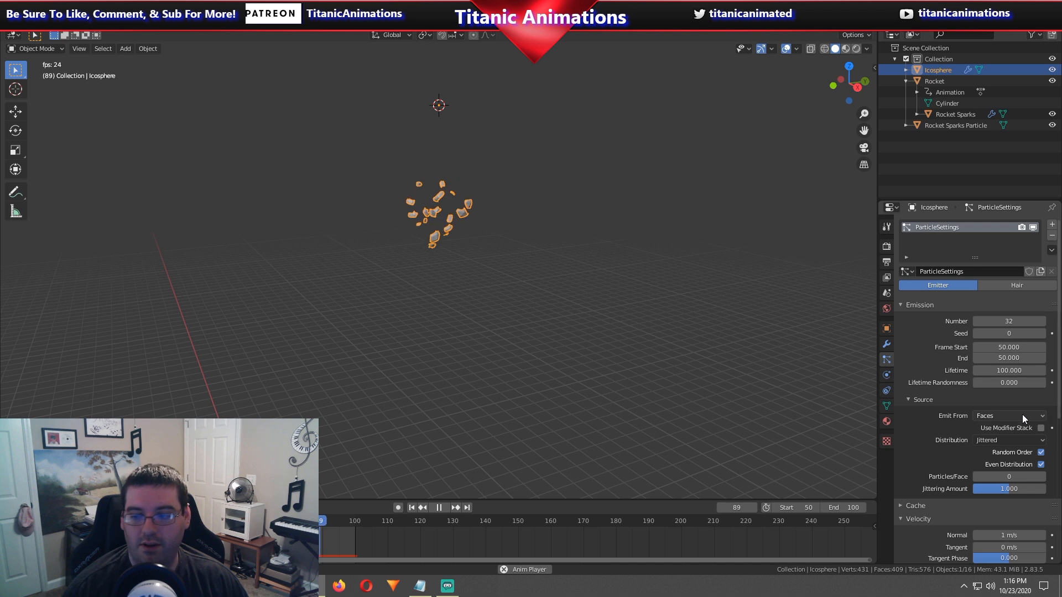
Enable dynamic particle rotation with Randomize 0.493, Phase 0.388 and Randomize Phase 0.269.
scroll(967, 419, down, 8)
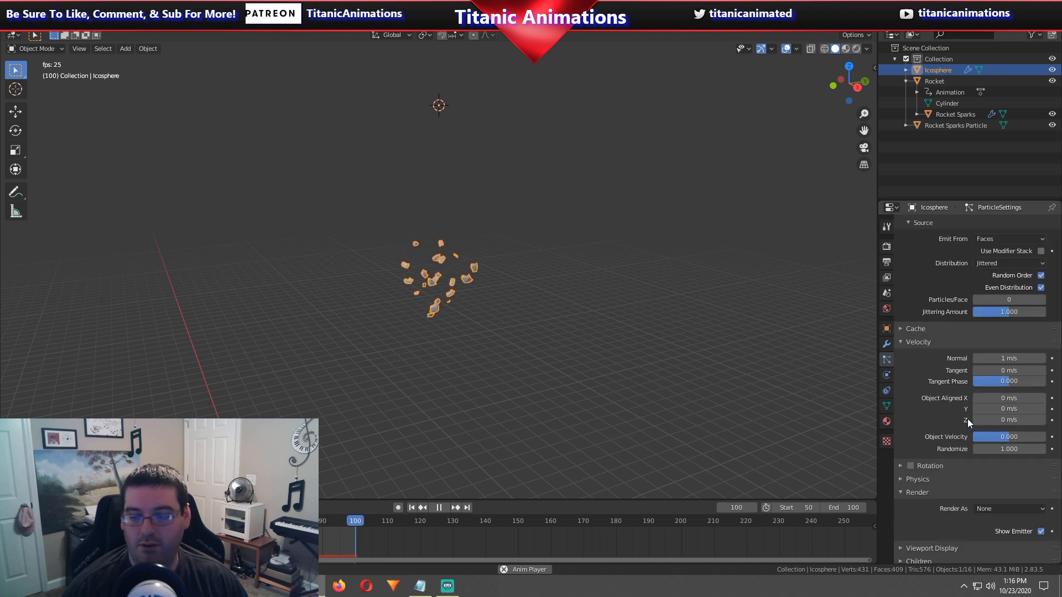
click(911, 466)
click(904, 465)
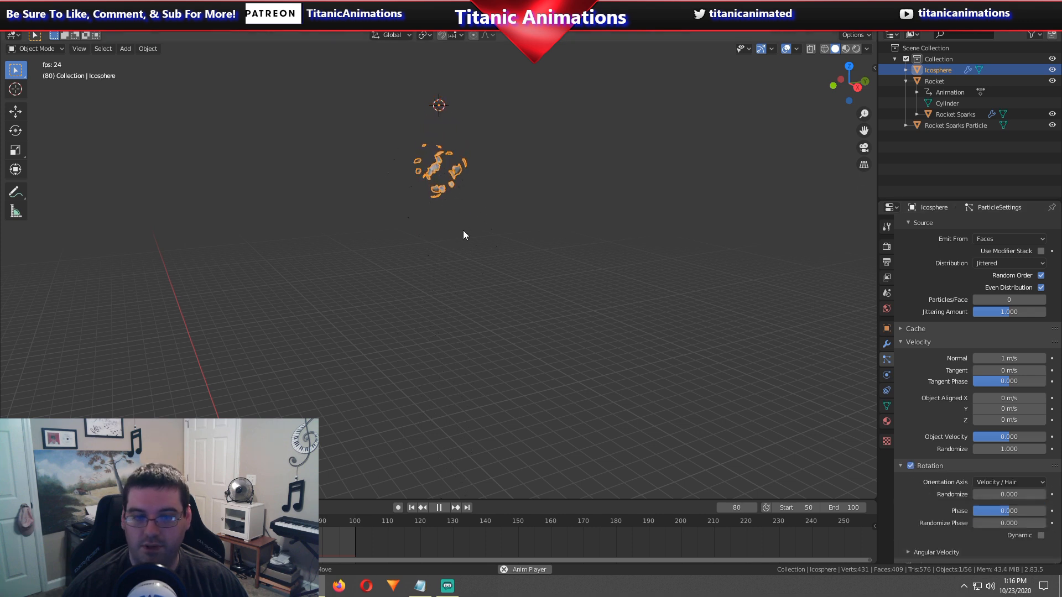
scroll(934, 408, down, 4)
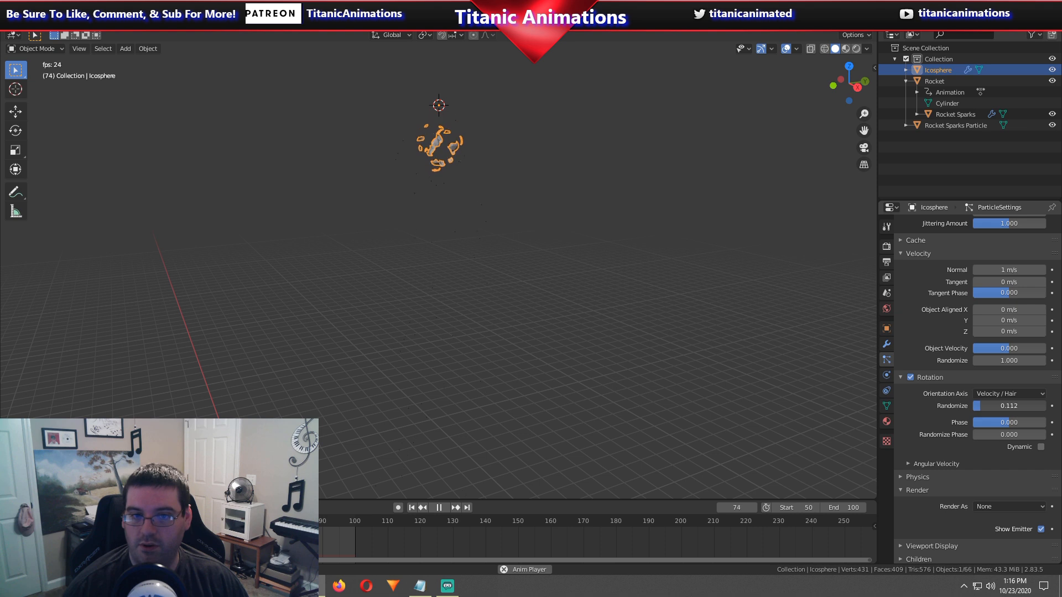
drag(983, 407, 1021, 437)
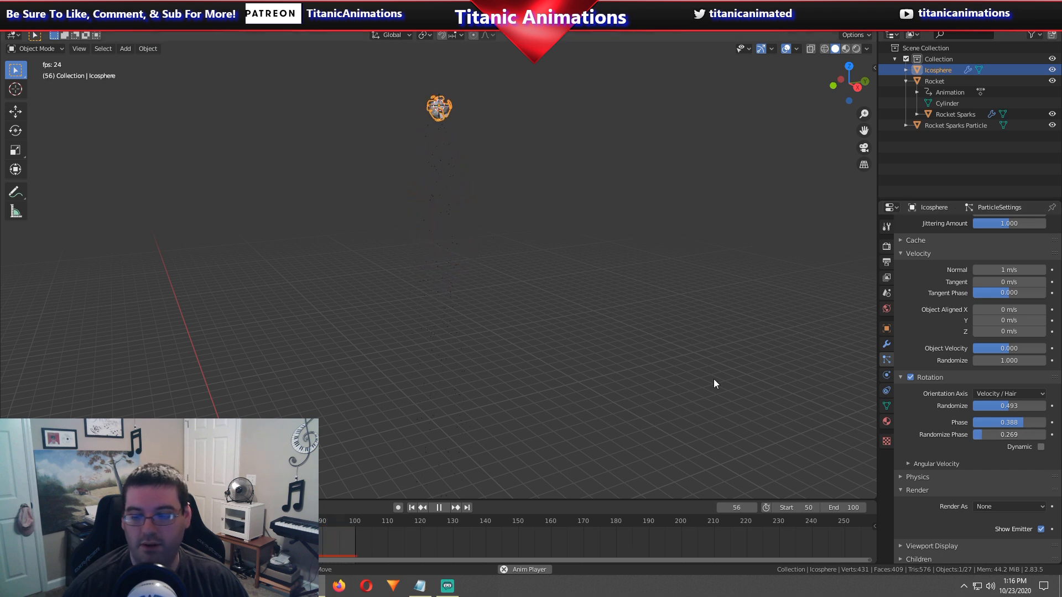
click(1040, 448)
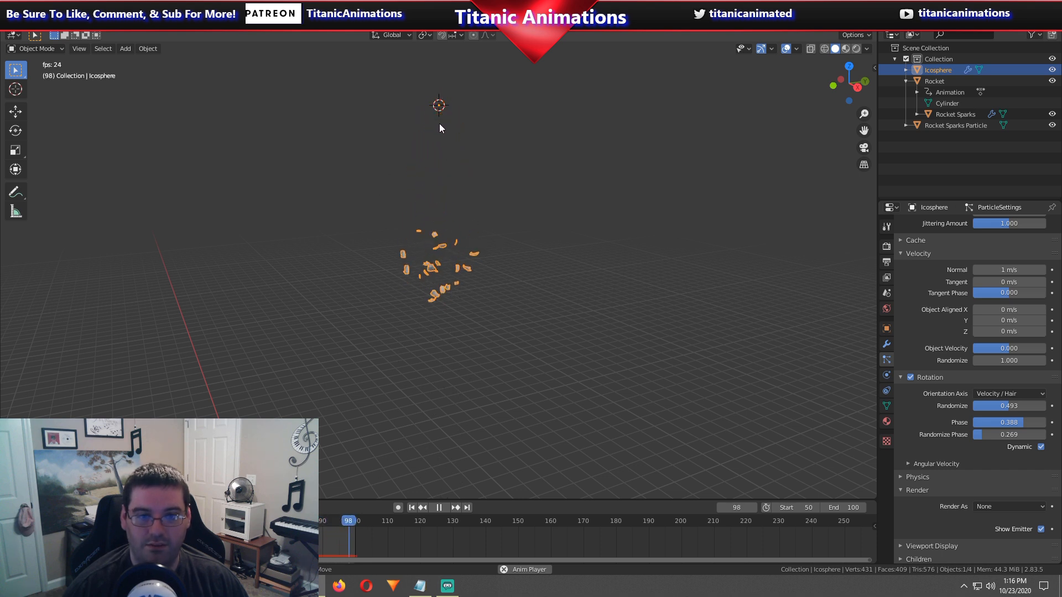
Pause the playback and step frame by frame from 50 to 73, examining how the icosphere's fragments separate and rotate.
key(space)
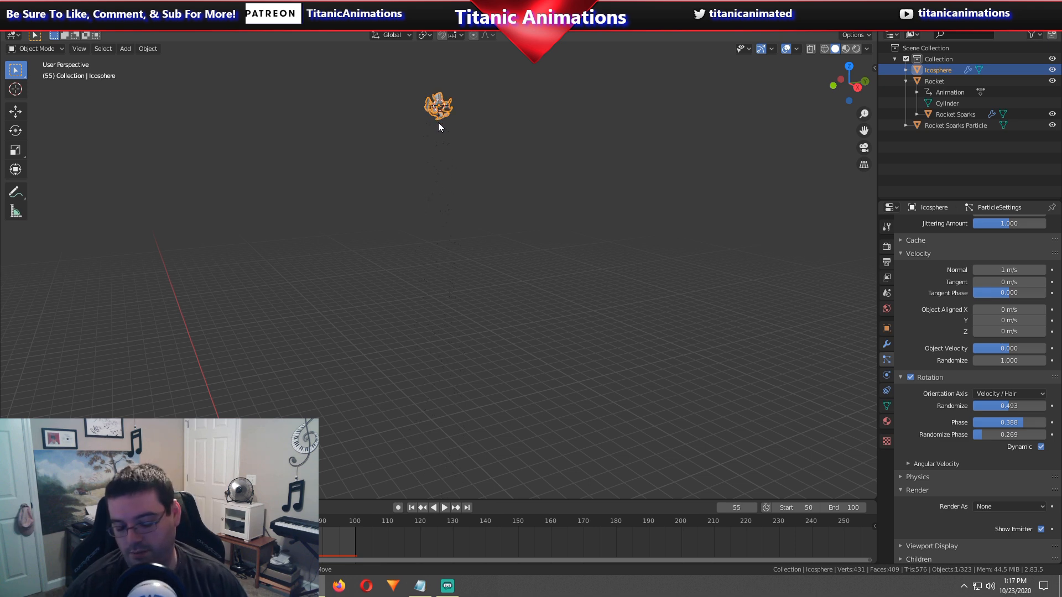
key(KP_Decimal)
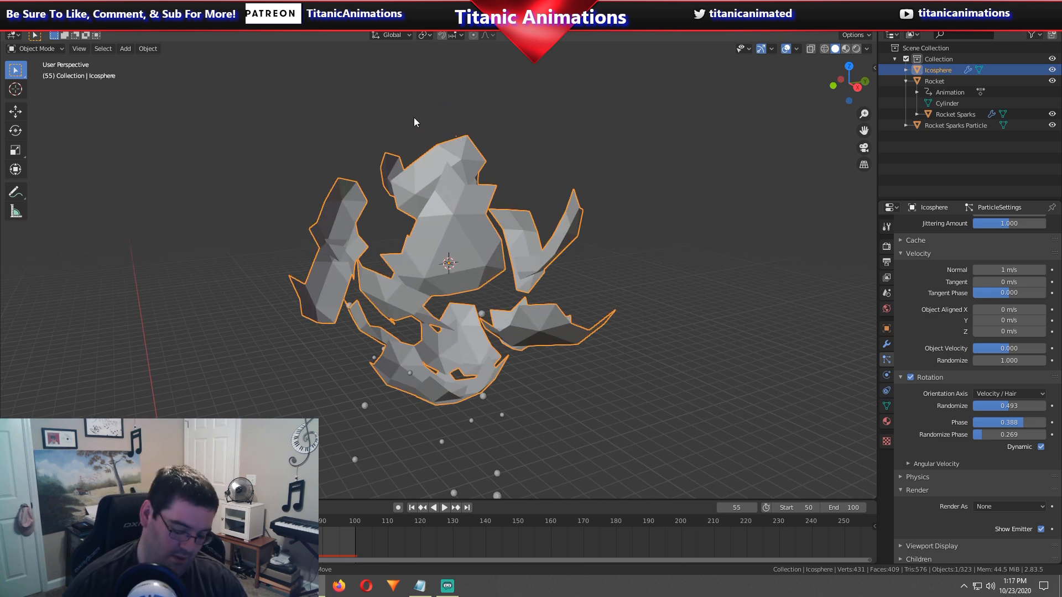
key(Left)
key(Left)
key(Left)
key(Left)
key(Left)
key(Right)
key(Right)
key(Right)
key(Right)
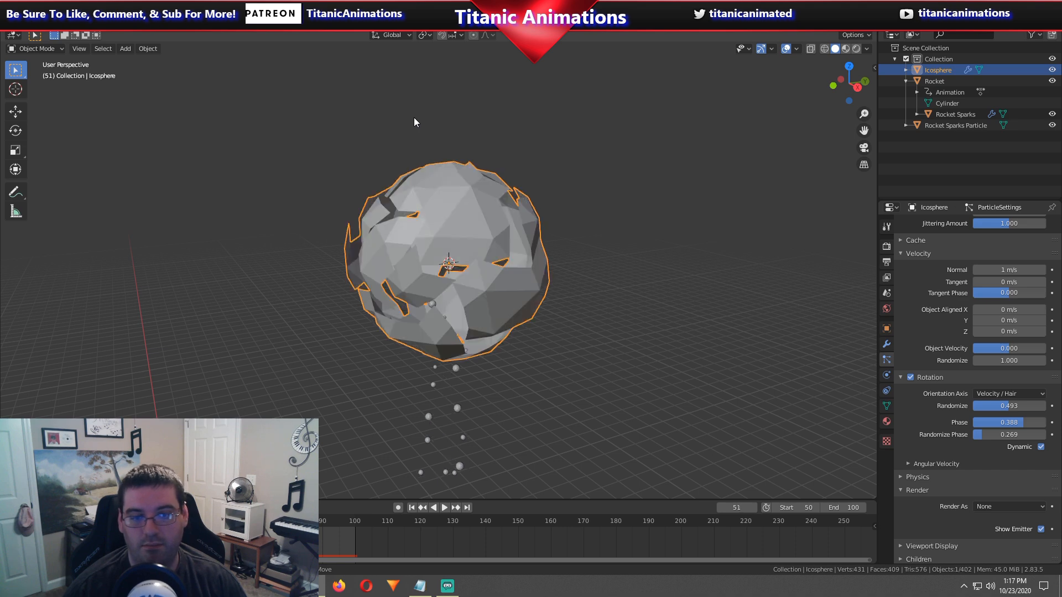
key(Left)
key(Left)
key(Left)
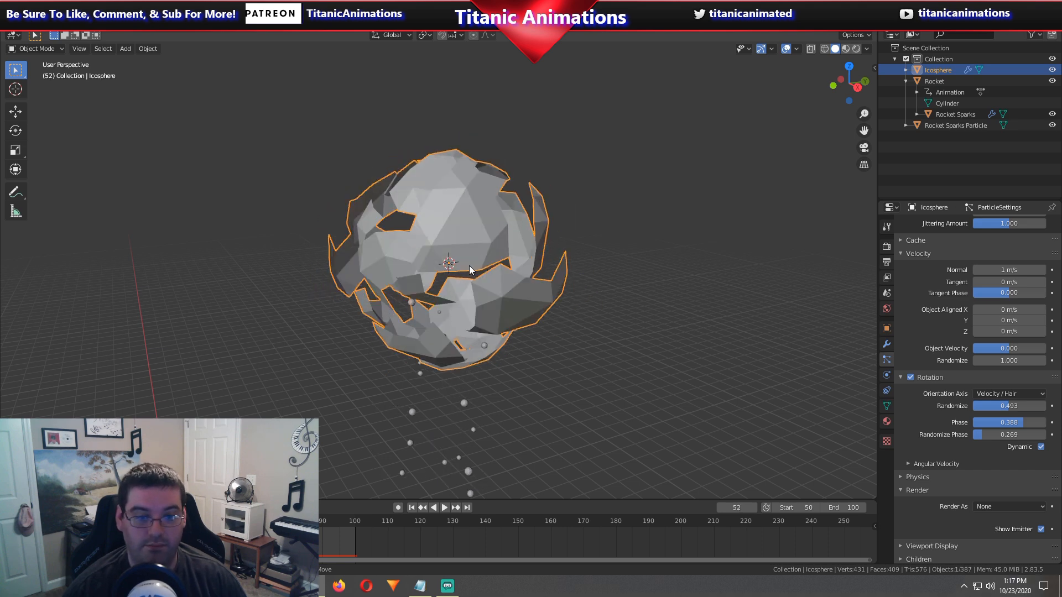
key(Right)
key(Right)
key(Right)
key(Right)
key(Right)
key(Right)
key(Right)
key(Right)
key(Right)
key(Right)
key(Right)
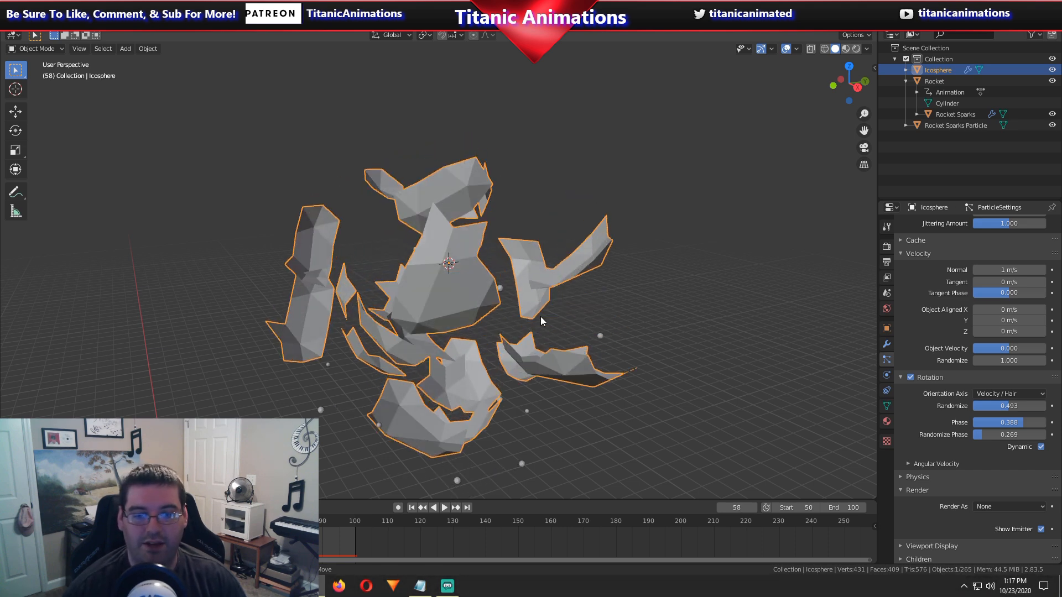
scroll(455, 270, down, 4)
key(Right)
key(Right)
key(Right)
key(Right)
key(Right)
key(Right)
key(Right)
key(Right)
key(Right)
scroll(454, 290, down, 3)
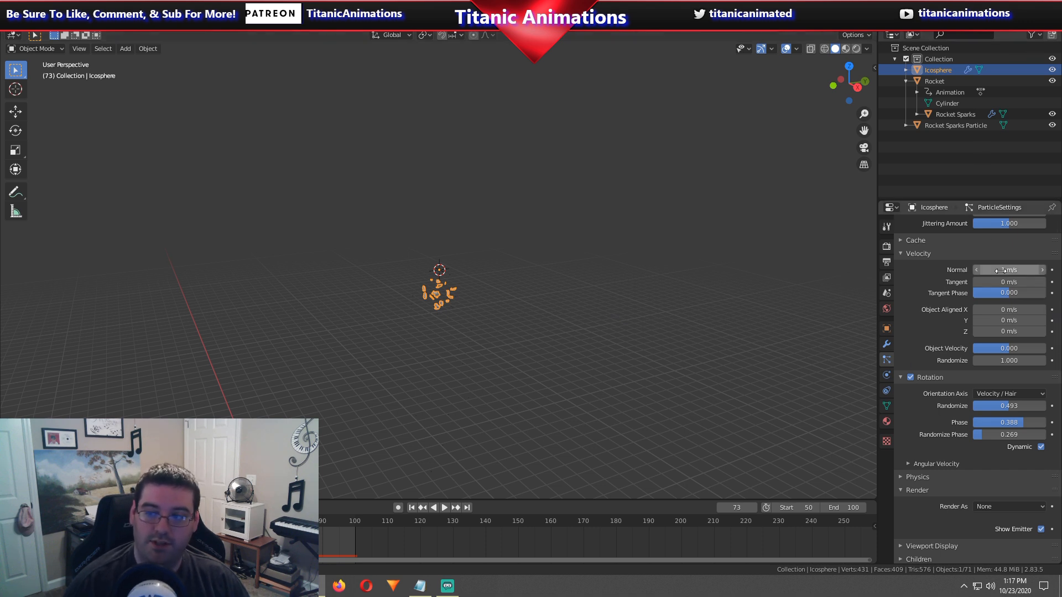
scroll(540, 340, down, 5)
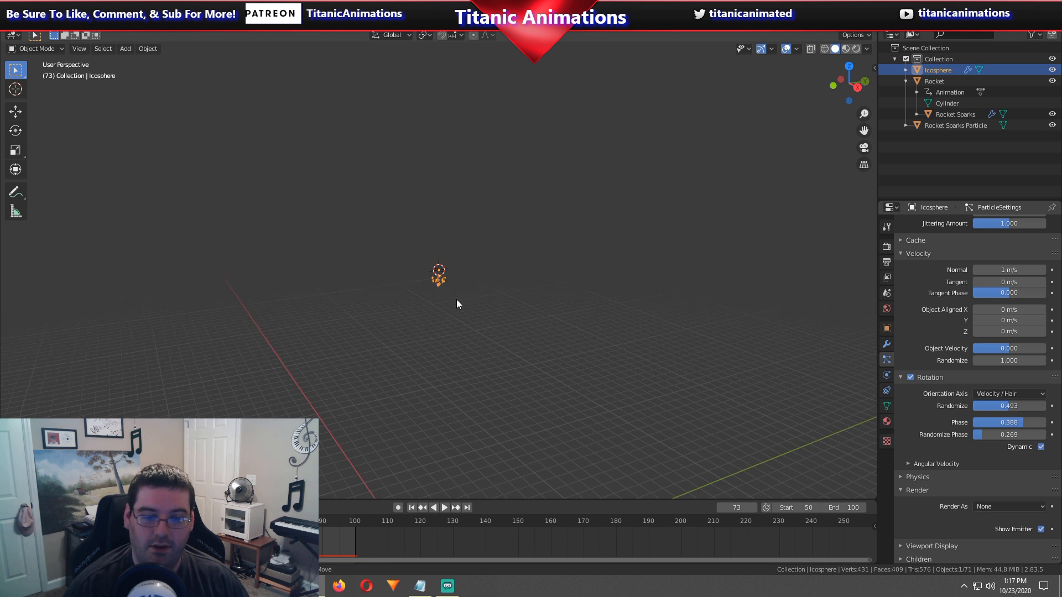
scroll(442, 340, up, 5)
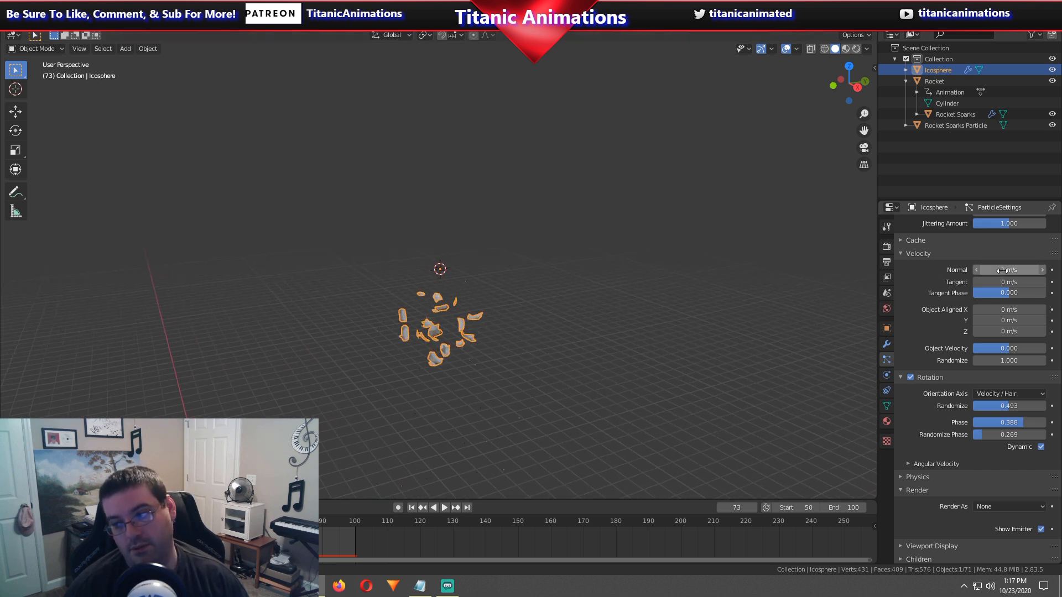
scroll(648, 340, down, 2)
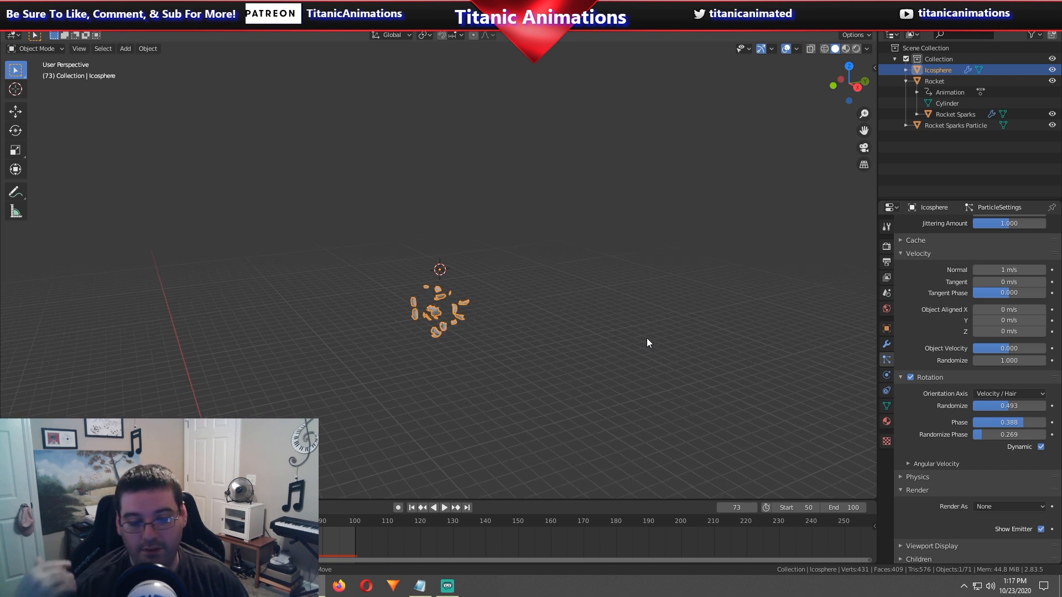
Play the explosion and try normal particle velocities of 5 m/s and 20 m/s.
key(space)
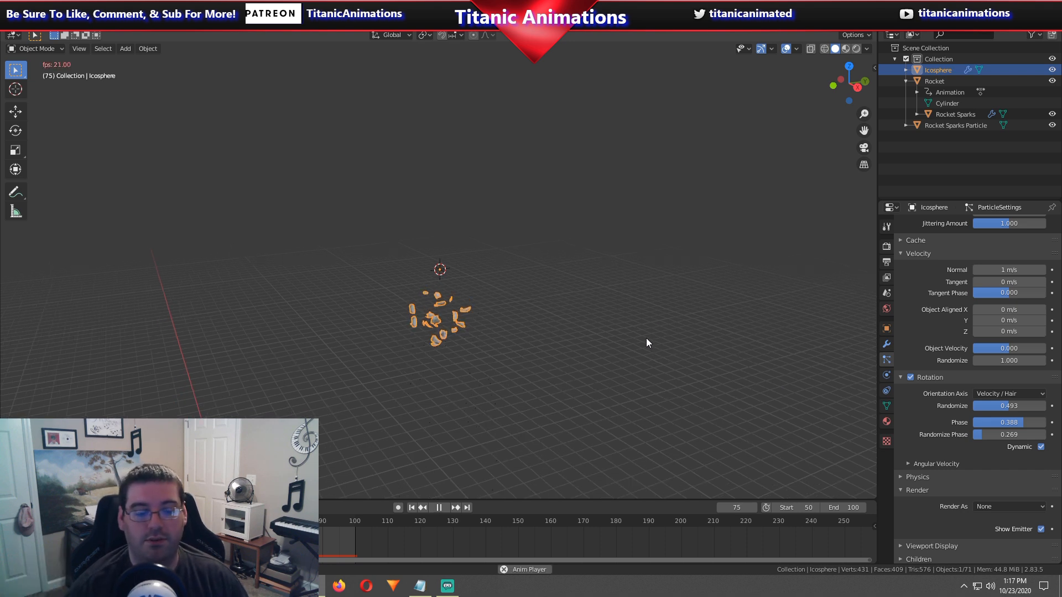
shift+middle_drag(457, 407, 458, 338)
scroll(458, 337, down, 3)
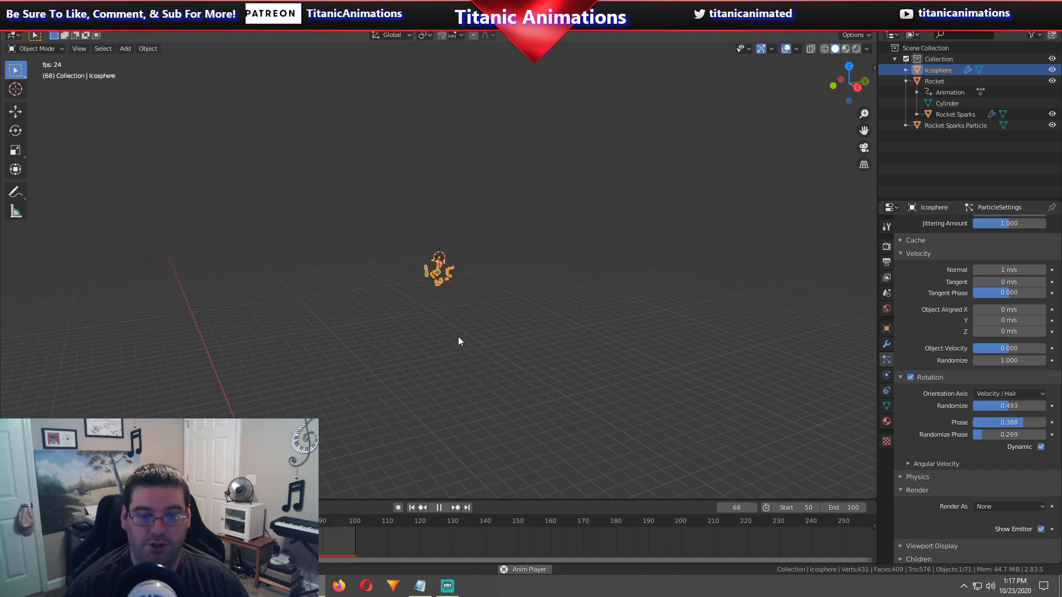
click(997, 270)
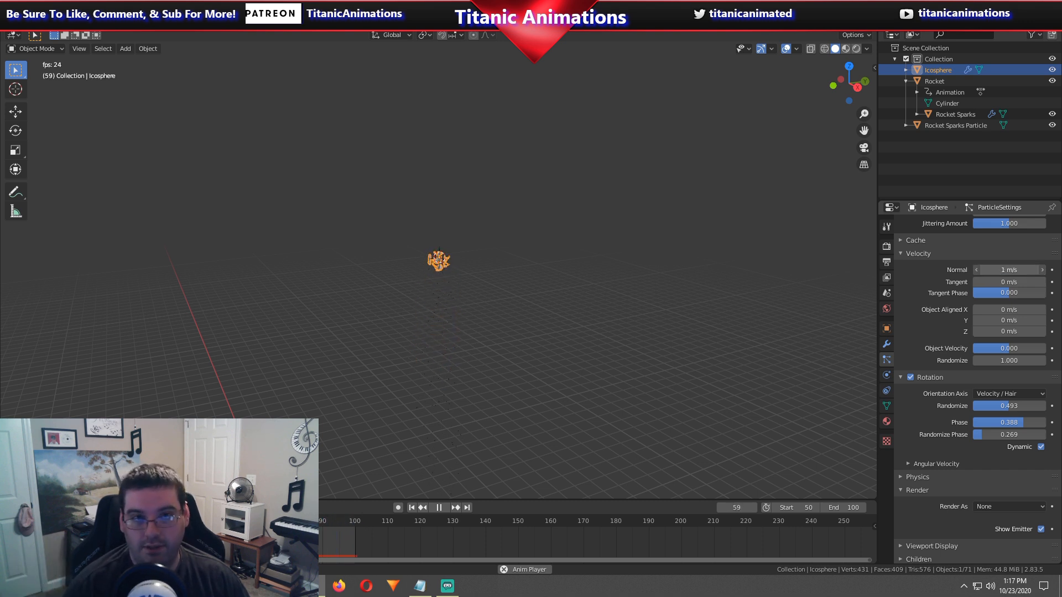
text(5)
key(Return)
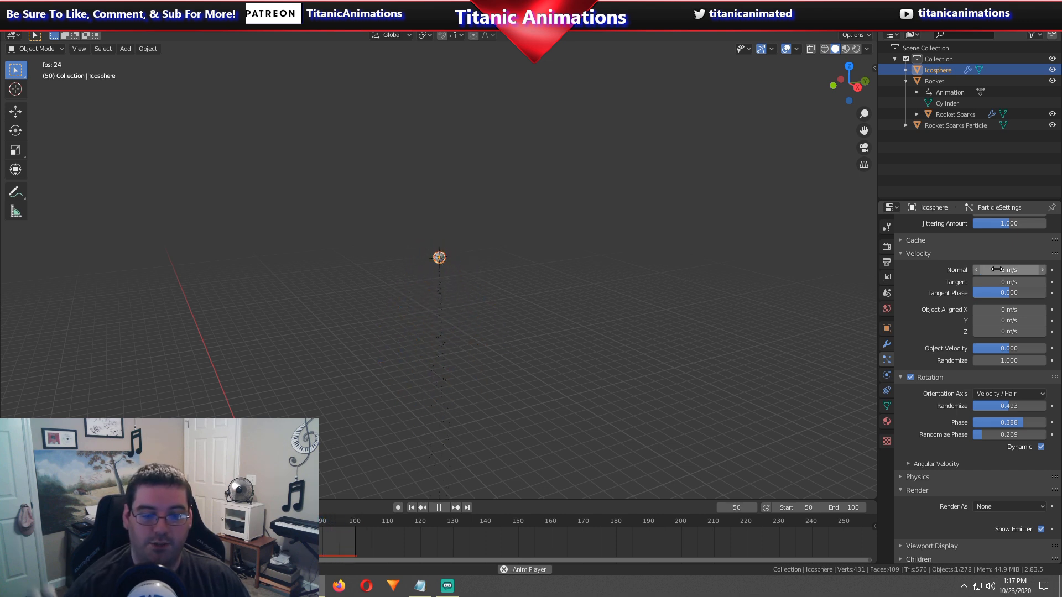
click(999, 268)
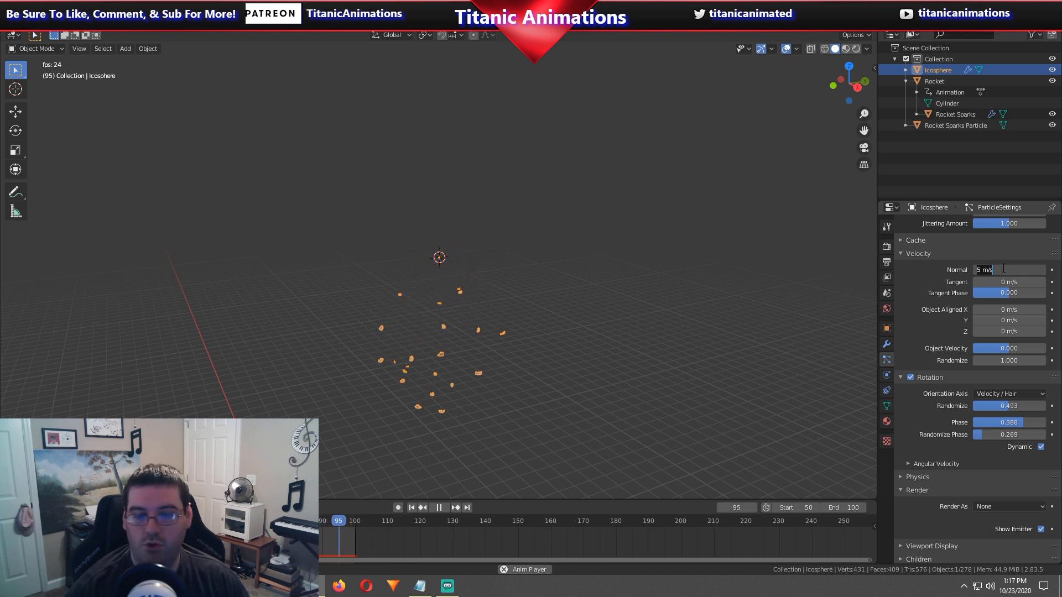
text(20)
key(Return)
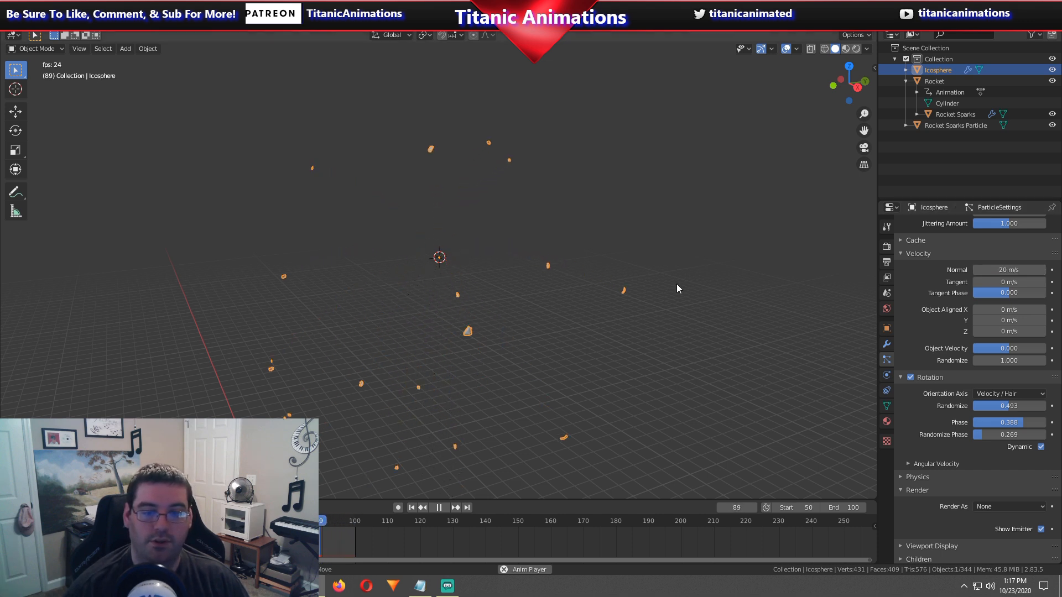
Set the normal velocity of the explosion particles to 10 m/s.
shift+scroll(619, 284, down, 3)
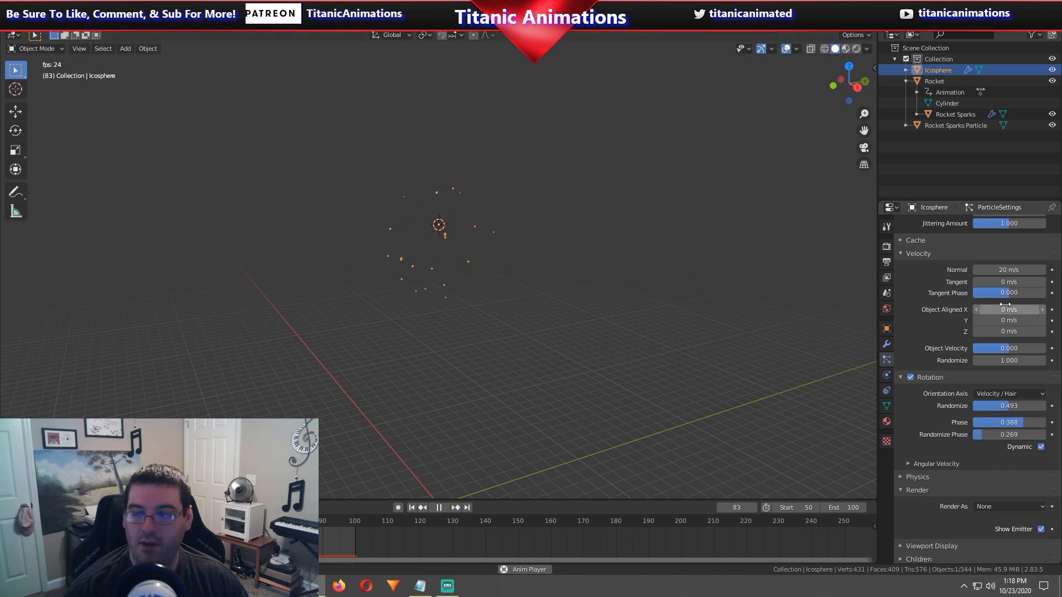
click(1007, 270)
text(10)
key(Return)
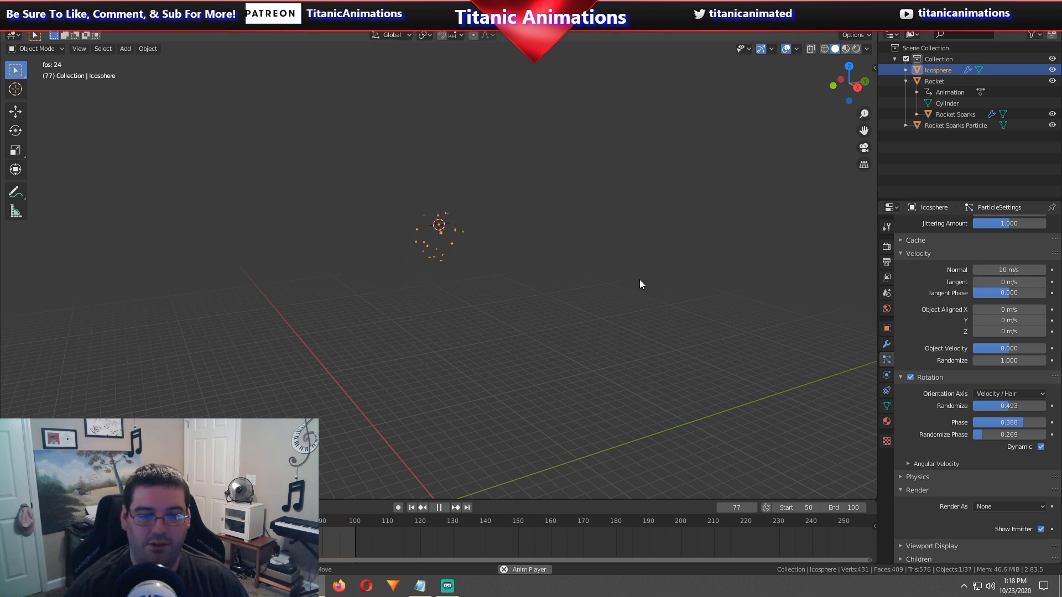
Pause the explosion at frame 66 to examine the spread fragments up close, and resume the playback.
key(space)
scroll(591, 293, up, 6)
scroll(588, 300, up, 4)
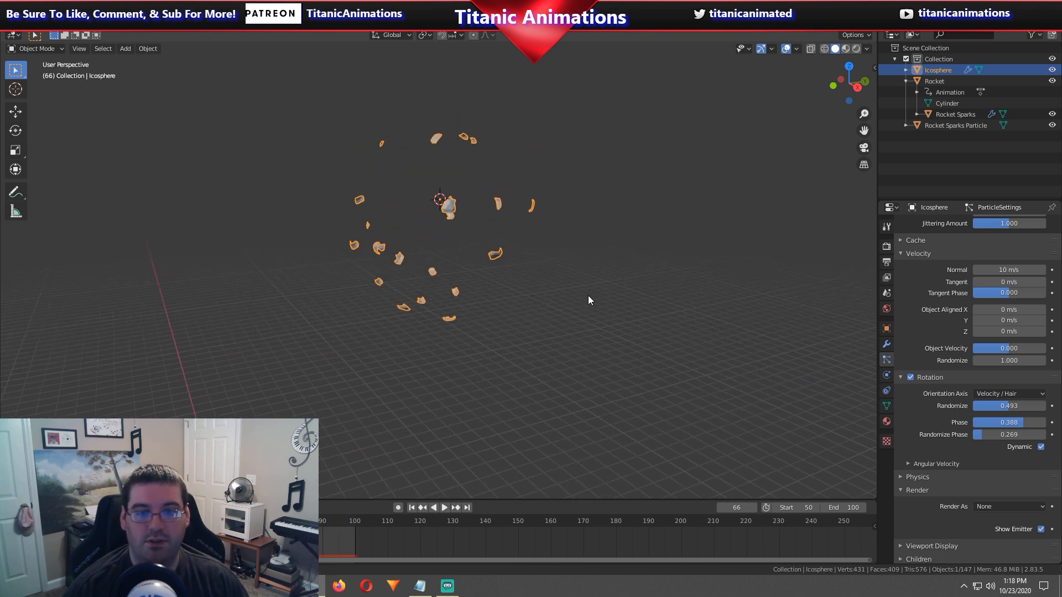
scroll(618, 330, down, 5)
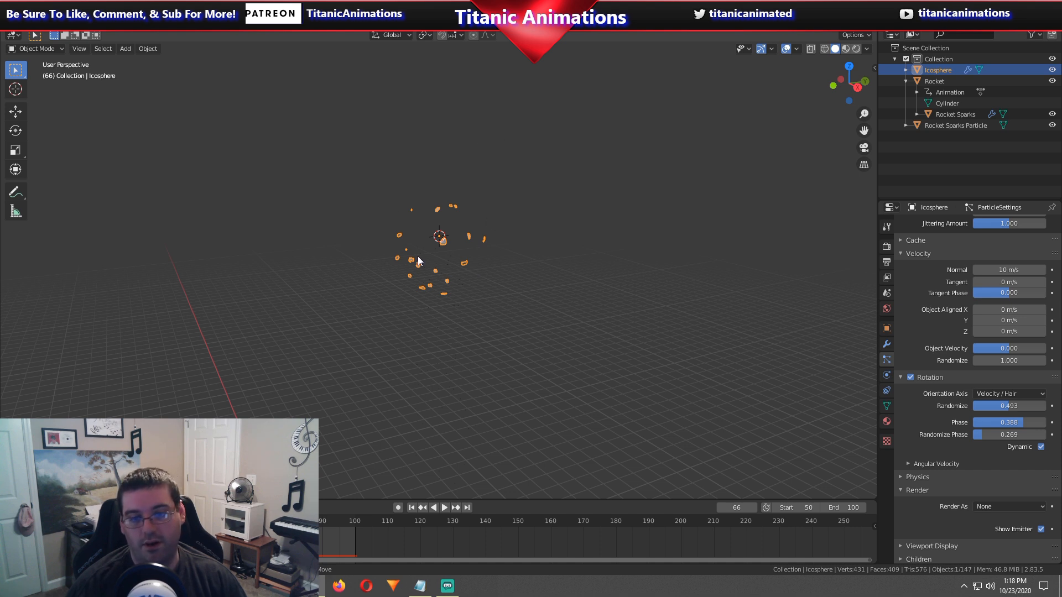
key(space)
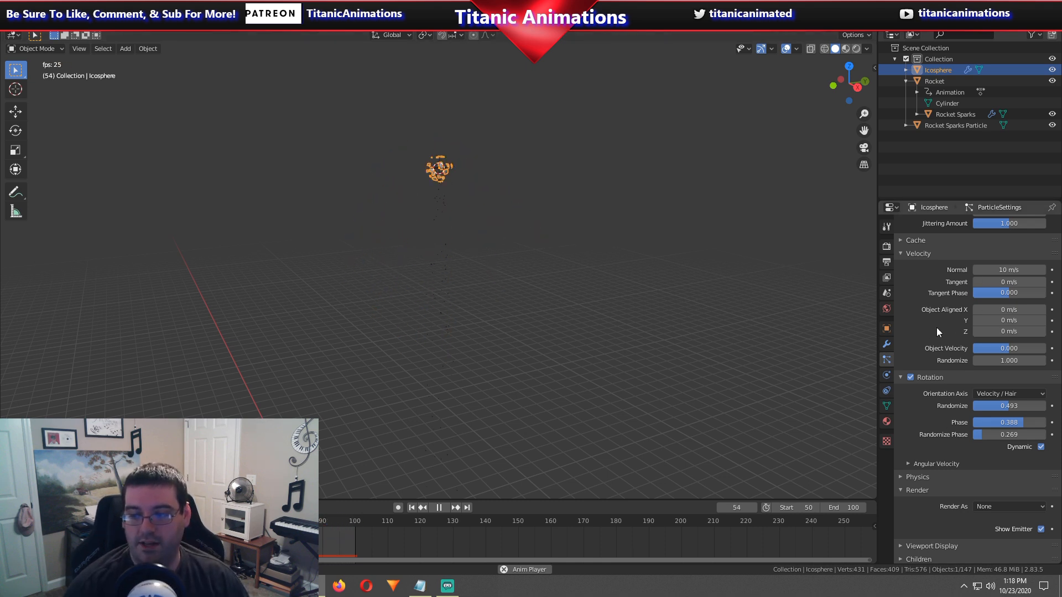
Set the Brownian force in the icosphere particles' physics settings to 0.510.
click(901, 253)
click(901, 309)
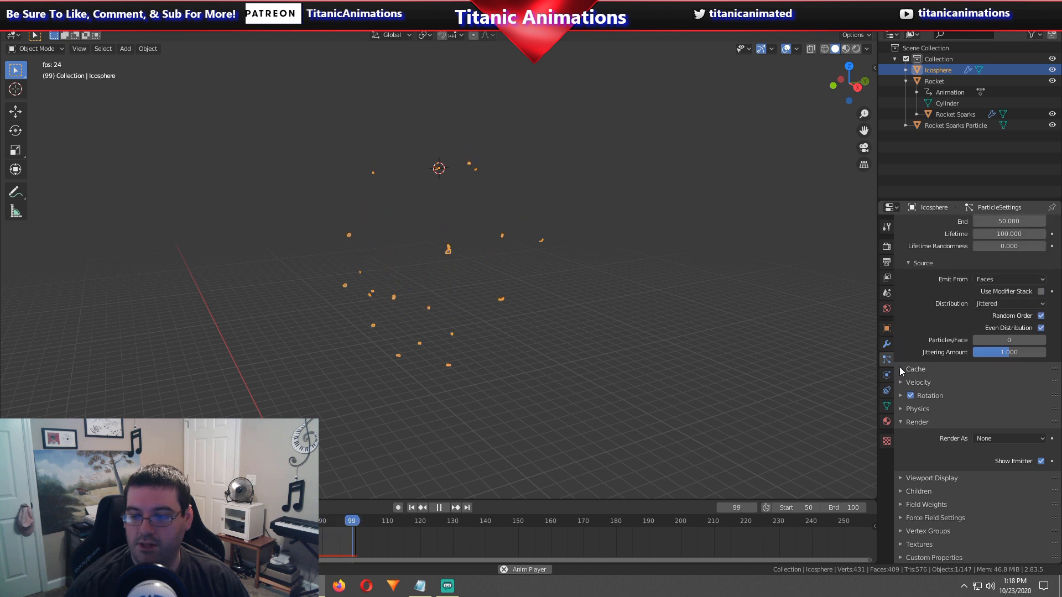
click(901, 409)
scroll(916, 380, down, 5)
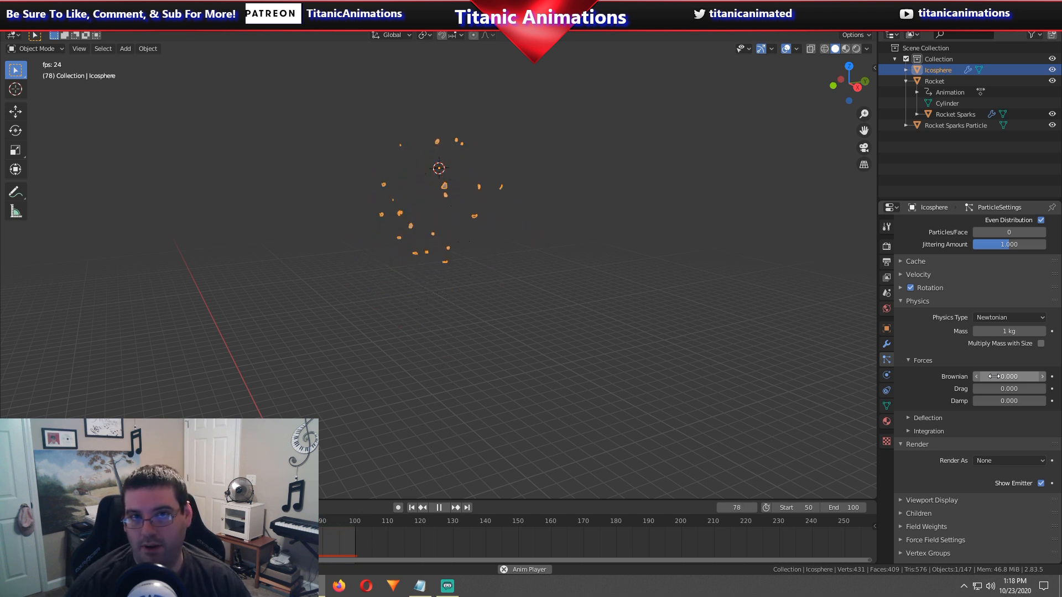
drag(1008, 376, 1044, 376)
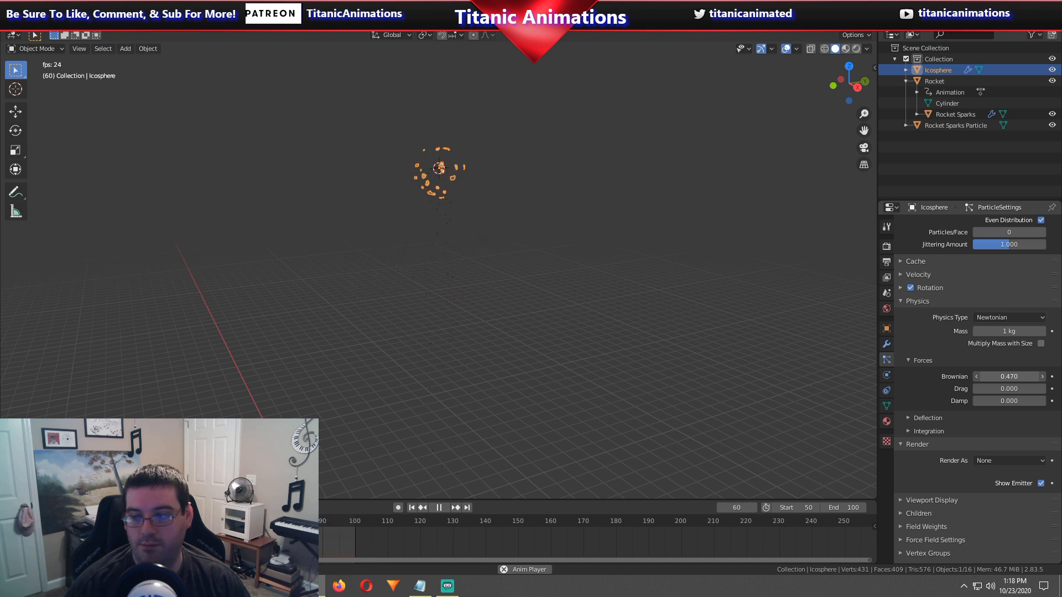
drag(1043, 376, 1044, 376)
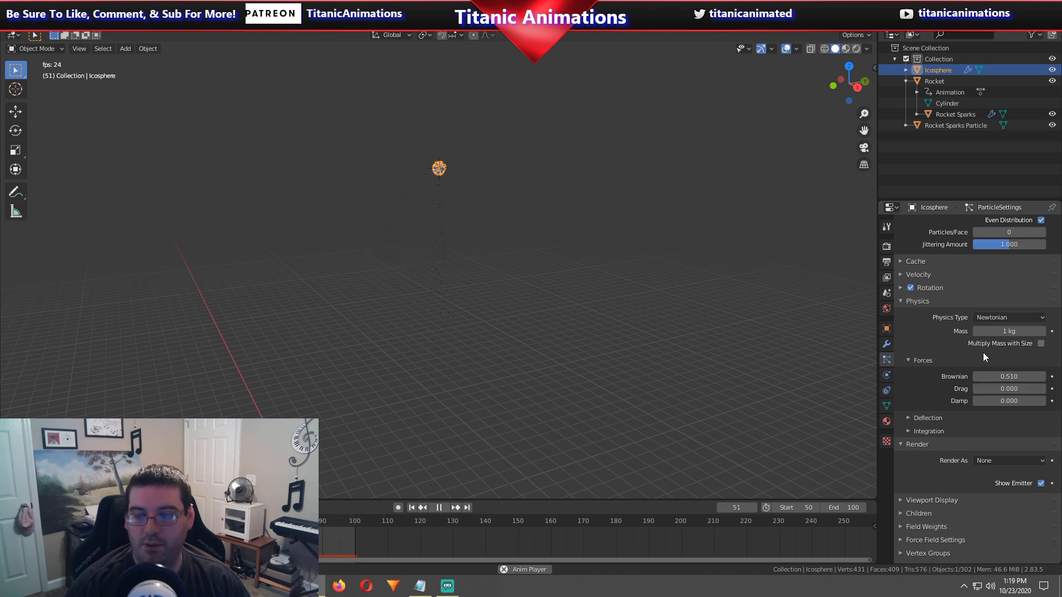
Try Damp values of 0.1, 0.05, 0.02 and 0.03 on the explosion particles while the animation plays.
click(1004, 401)
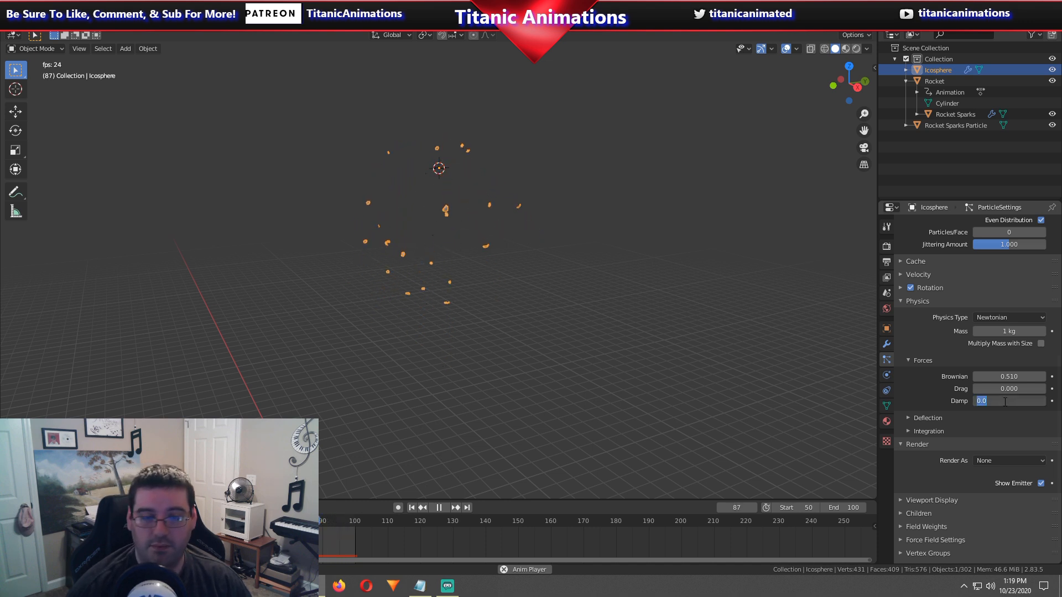
text(.1)
key(Return)
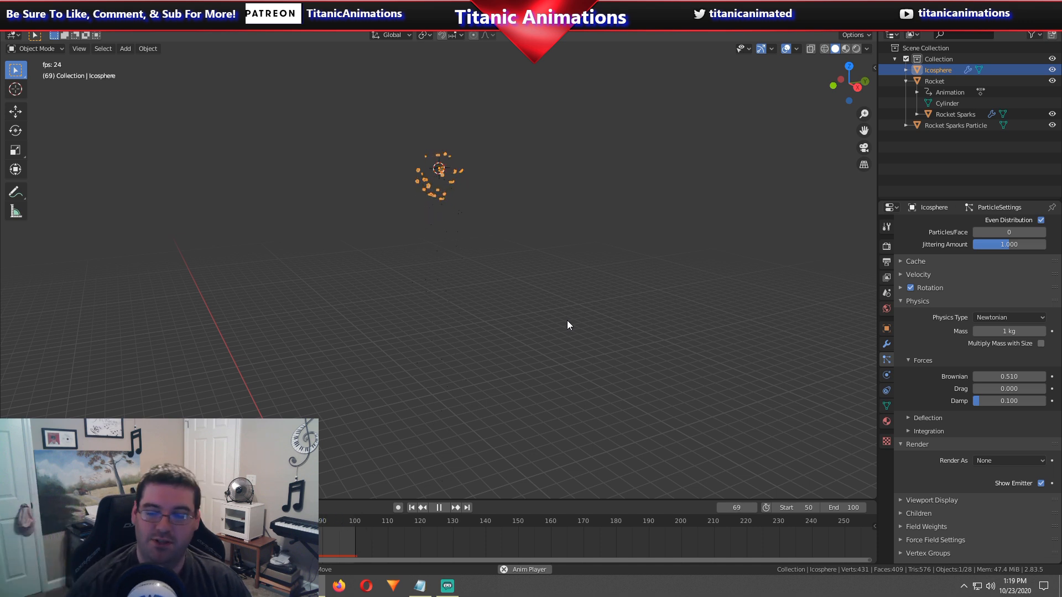
click(988, 402)
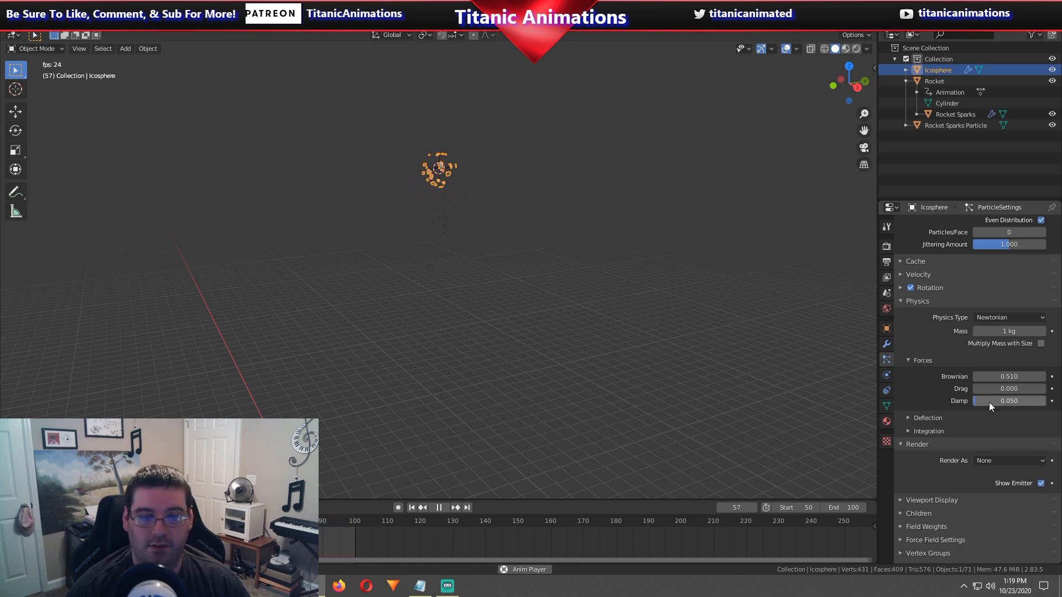
click(1003, 401)
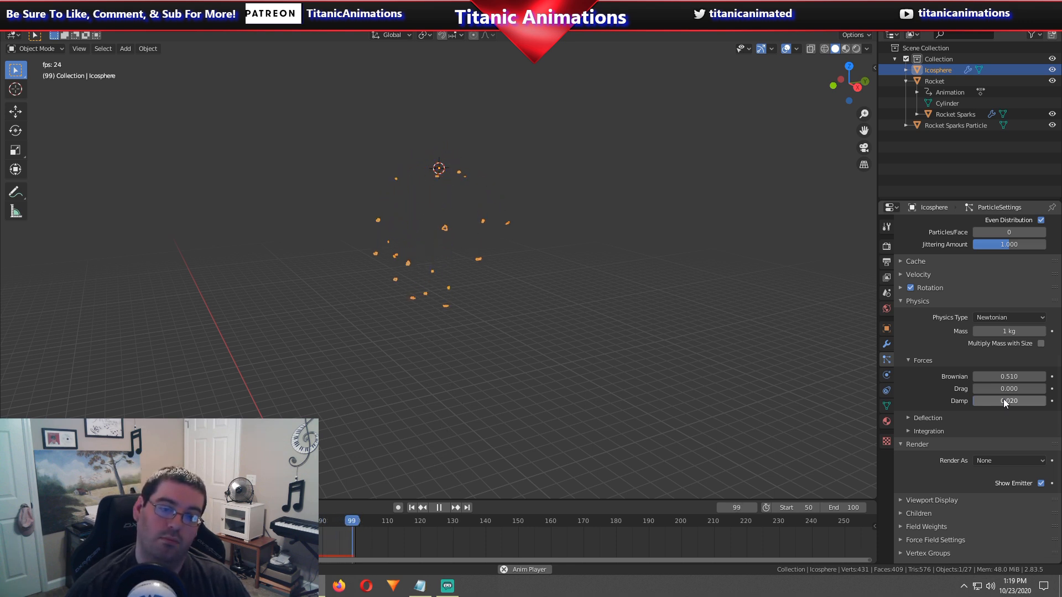
text(0.03)
key(Return)
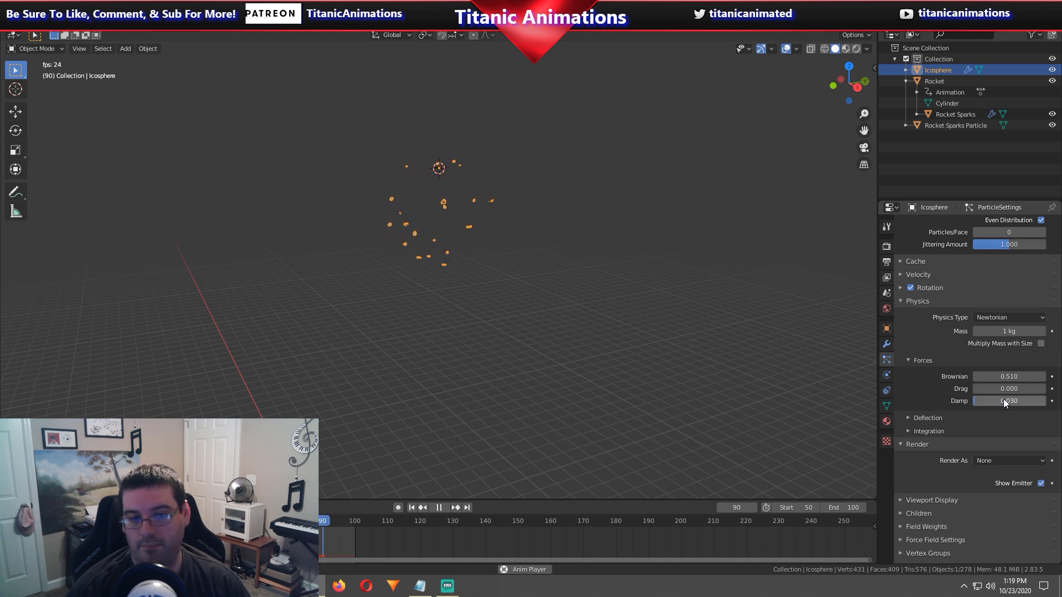
Set the Damp force of the explosion particles to 0.04.
click(1003, 400)
text(.04)
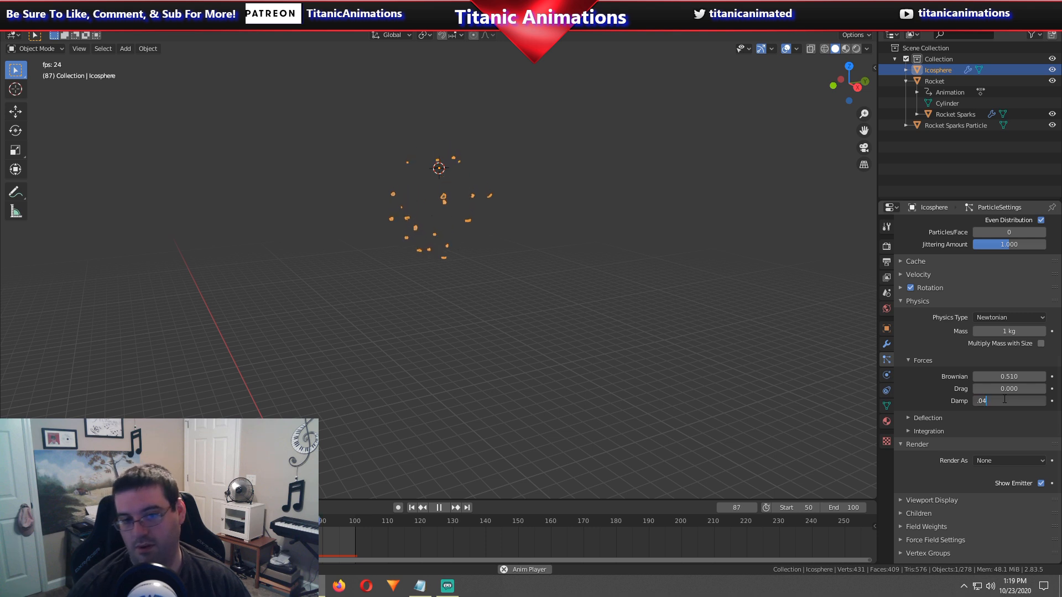
key(Return)
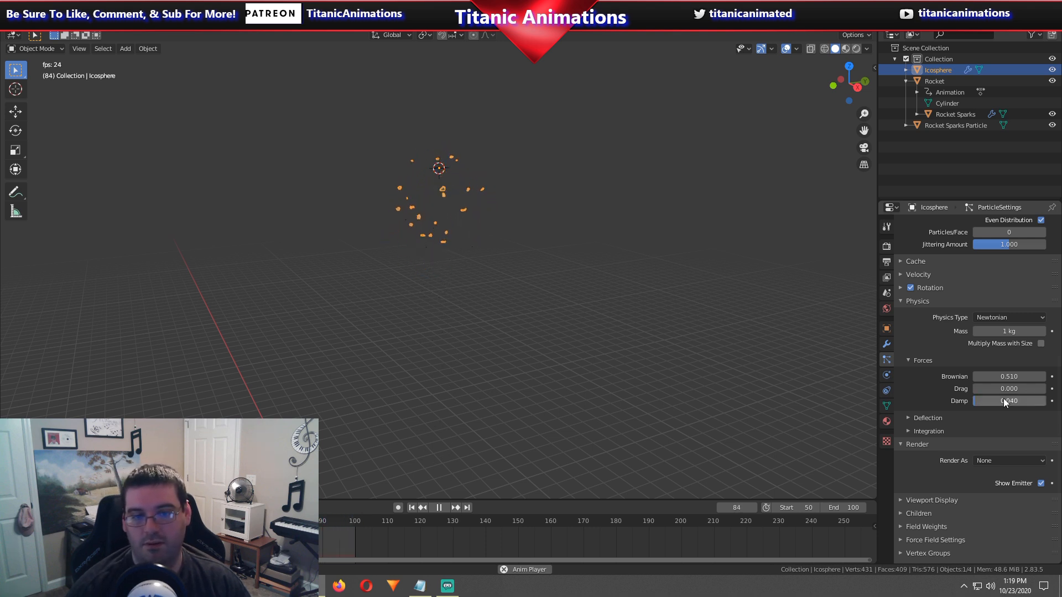
Extend the animation's playback range to end at frame 150.
click(835, 507)
text(15)
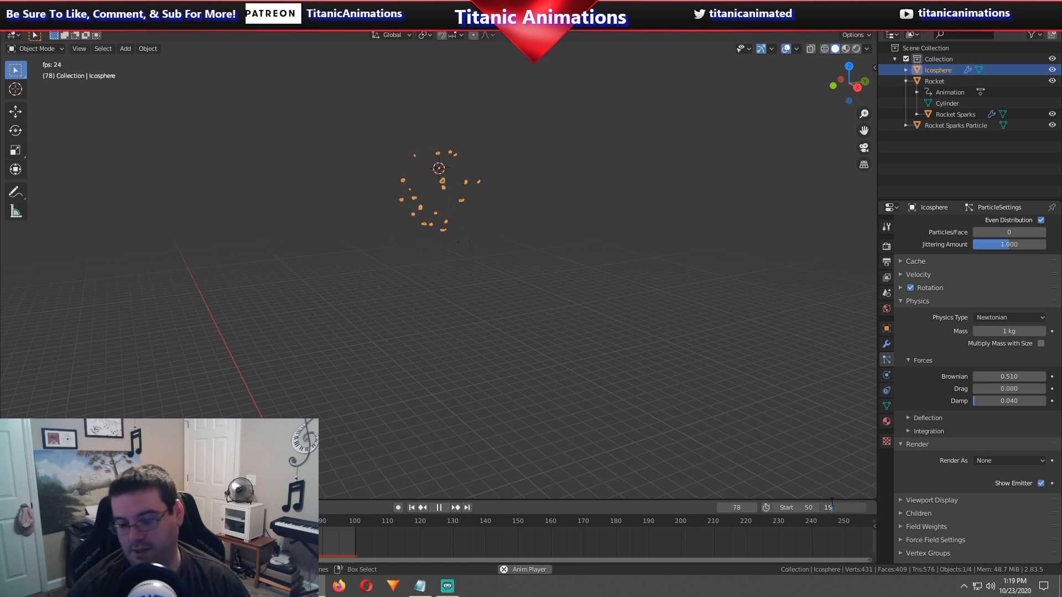
text(0)
key(Return)
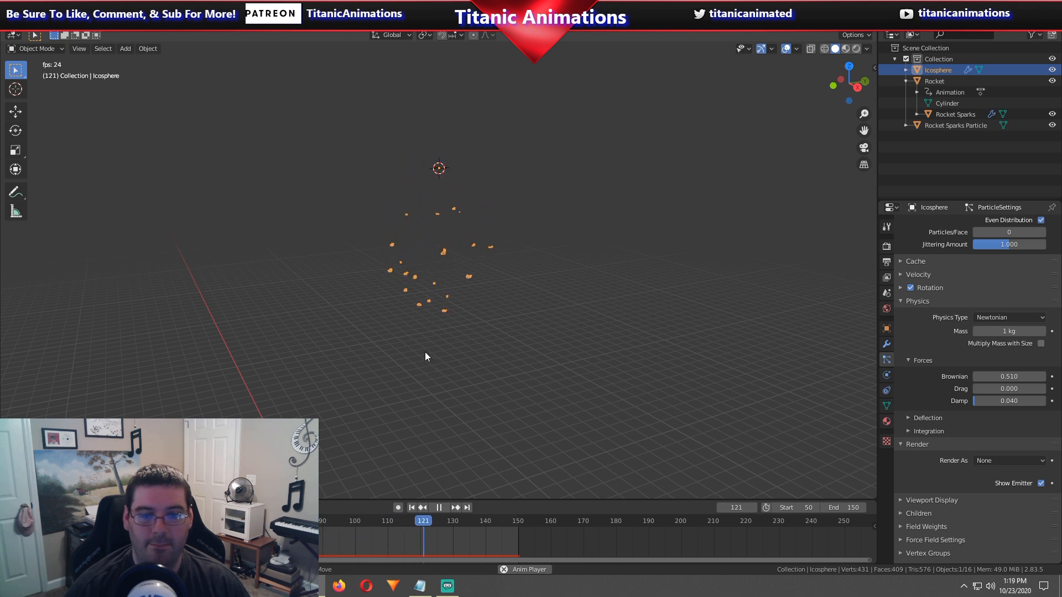
scroll(970, 389, up, 8)
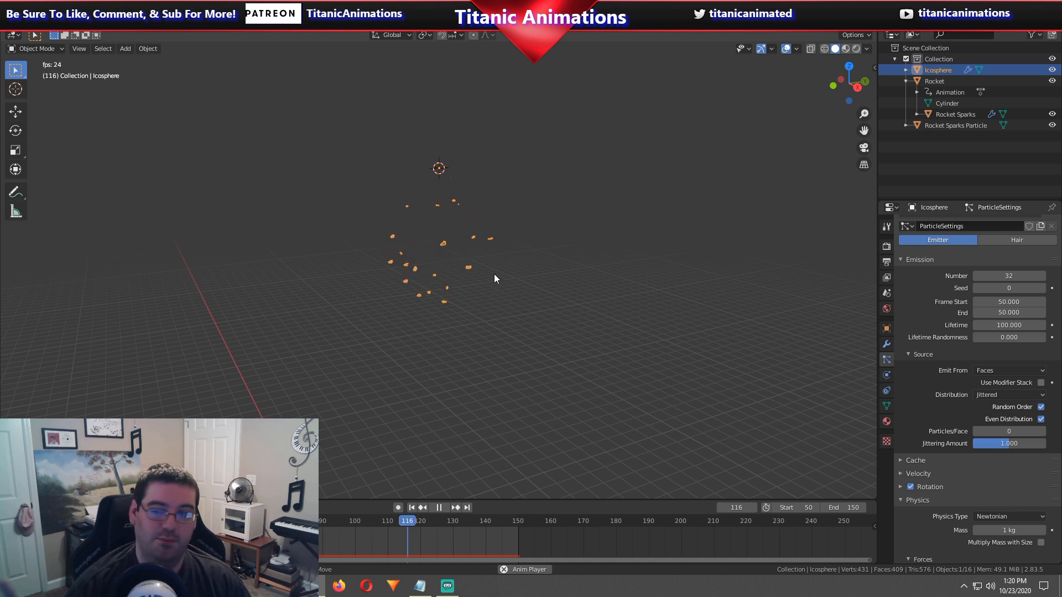
Set the normal emission velocity of the icosphere's particle system to 20 m/s.
scroll(948, 386, down, 5)
click(924, 363)
click(997, 357)
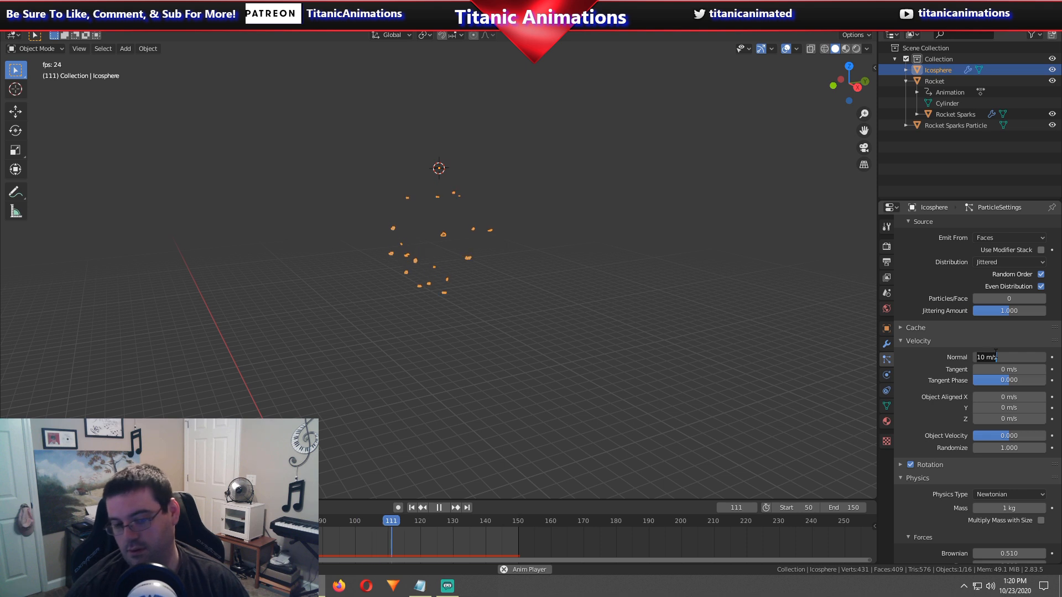
text(20)
key(Return)
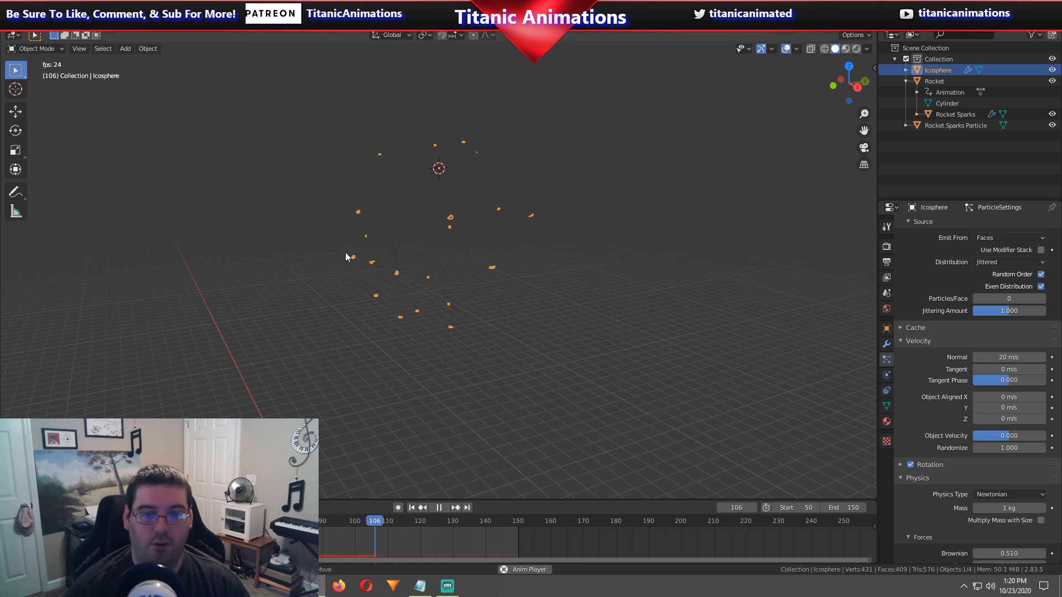
Examine the spread of the exploding icosphere fragments from several distances and angles during playback.
mouse_move(471, 295)
middle_down()
mouse_move(486, 247)
mouse_move(451, 298)
mouse_move(466, 300)
middle_up()
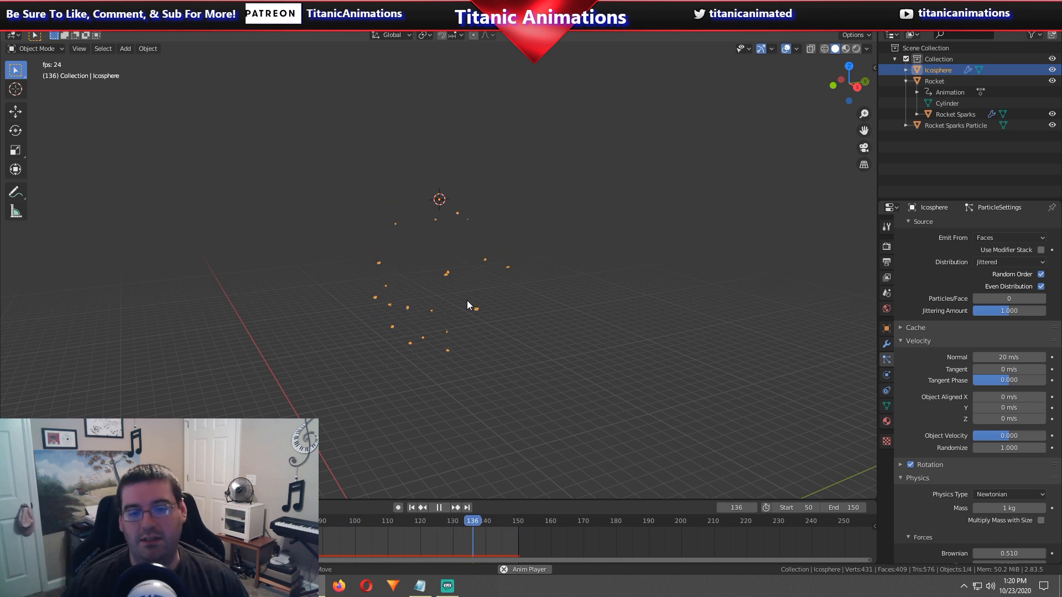
scroll(460, 301, up, 4)
scroll(460, 301, down, 3)
middle_drag(452, 267, 472, 278)
scroll(419, 404, down, 7)
shift+scroll(427, 404, down, 6)
scroll(429, 404, up, 5)
scroll(438, 311, down, 4)
shift+scroll(437, 308, up, 8)
Set the gravity field weight of the icosphere's particle system to 0.7.
scroll(962, 359, down, 4)
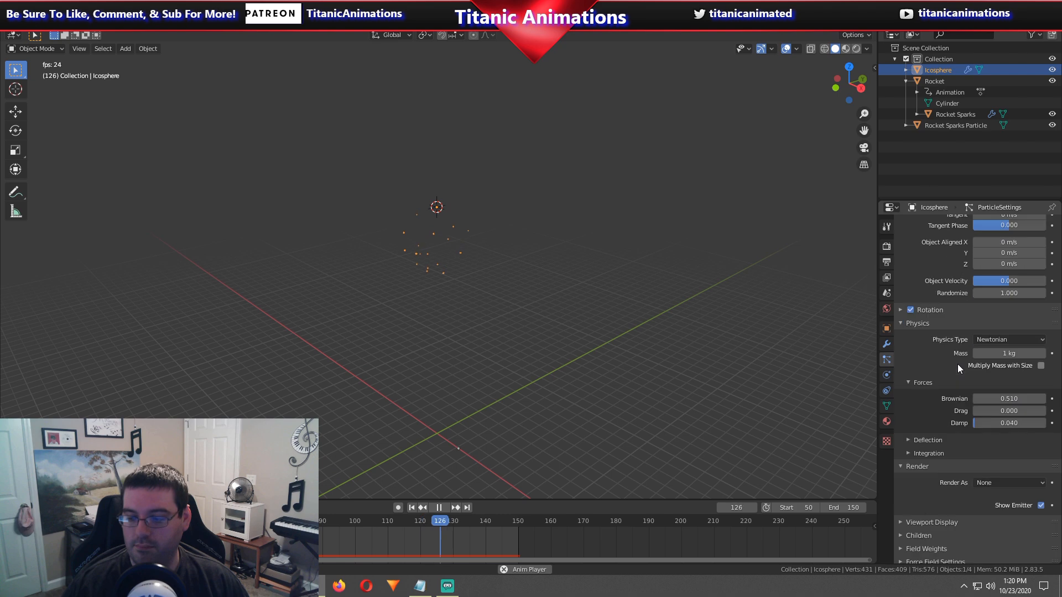
scroll(951, 372, down, 4)
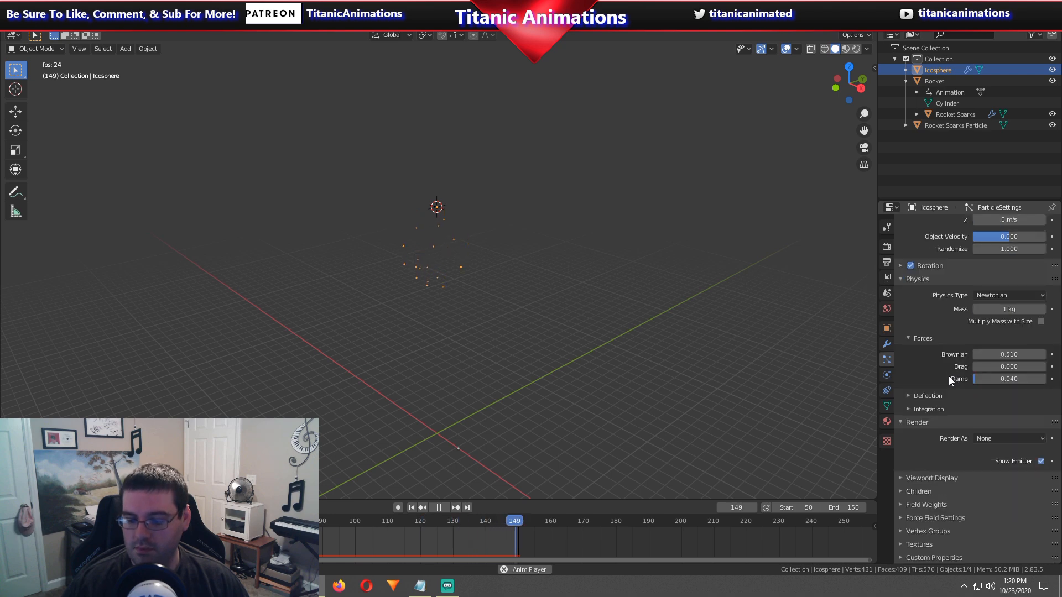
click(930, 504)
scroll(930, 493, down, 5)
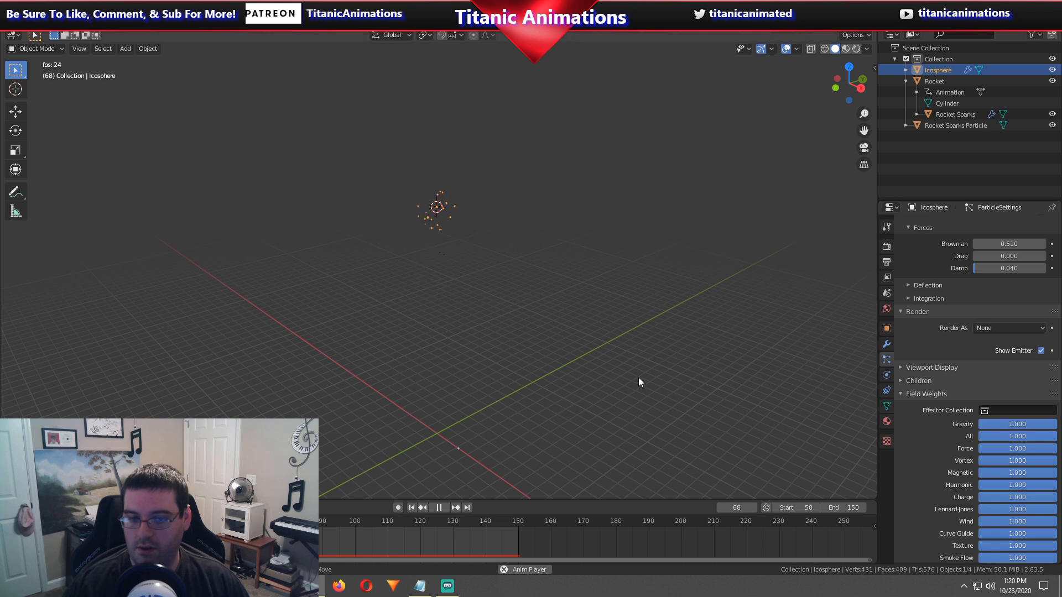
click(1006, 425)
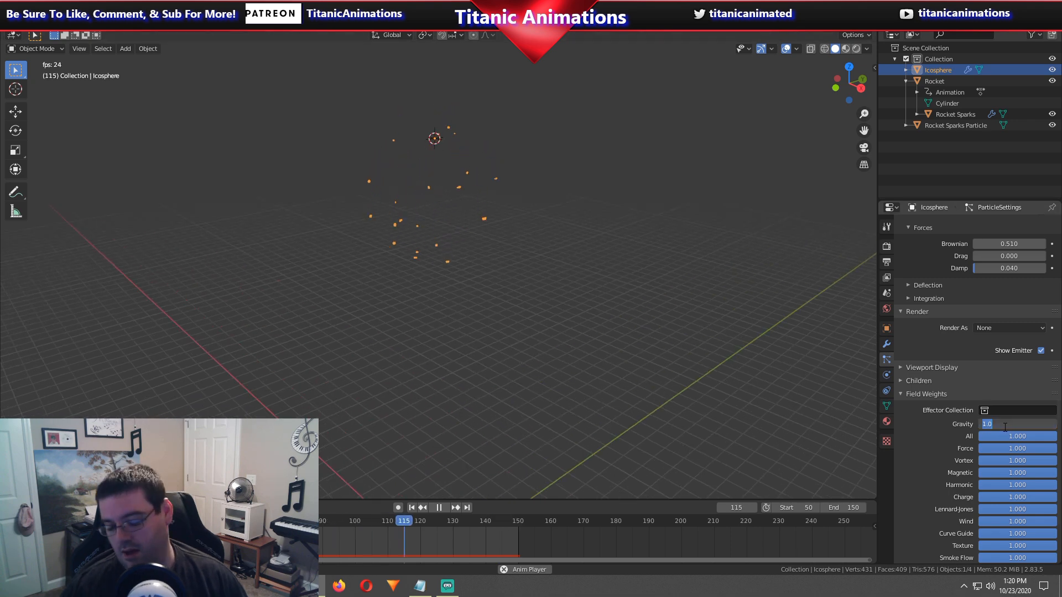
text(0.7)
key(Return)
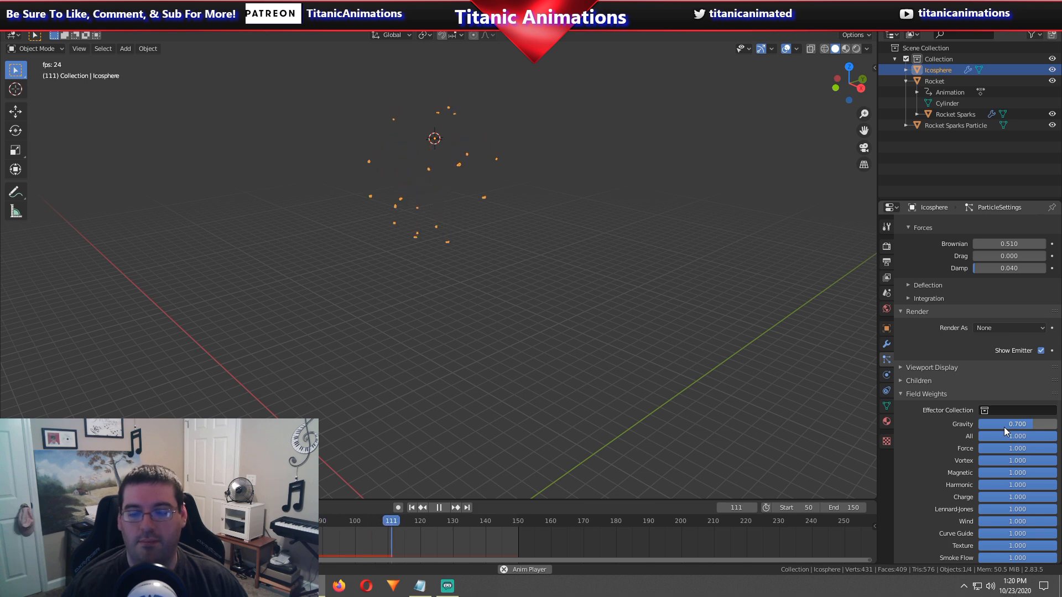
scroll(469, 243, up, 4)
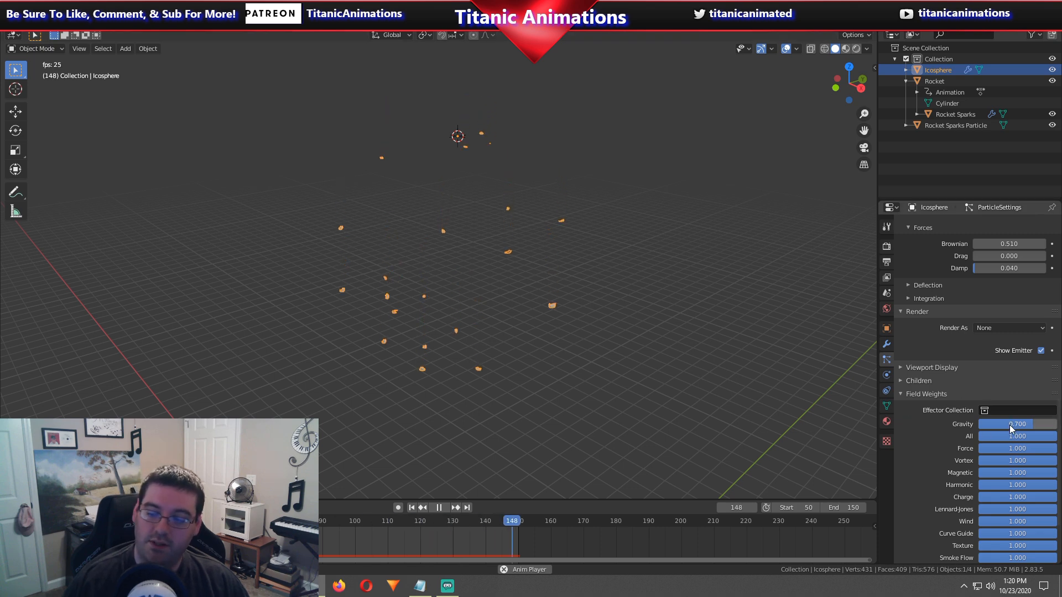
click(953, 393)
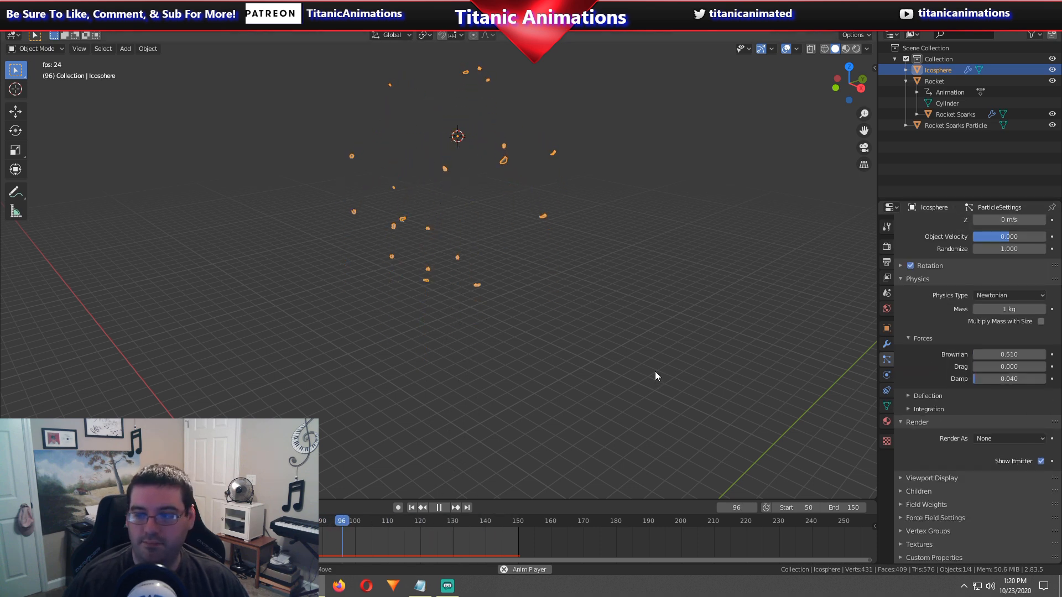
Delete every node in the Explode Fade material except the Material Output.
click(886, 422)
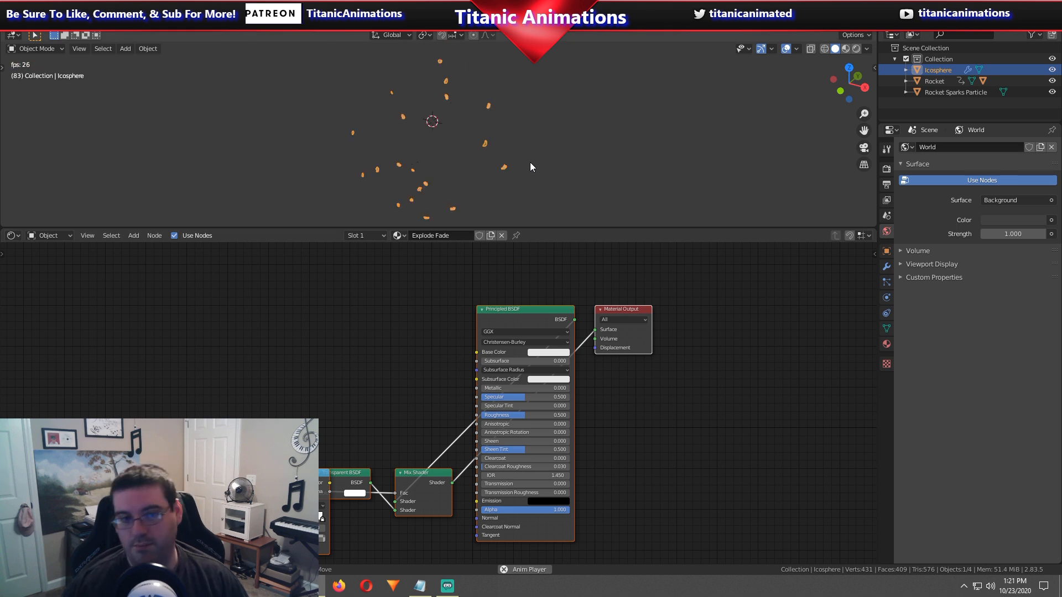
scroll(507, 271, down, 4)
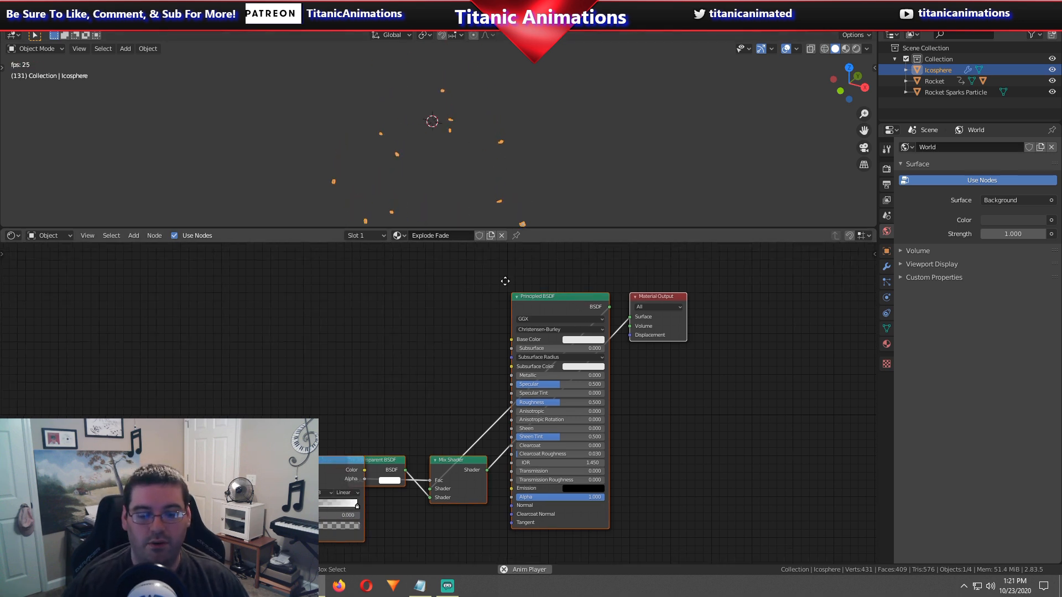
key(b)
drag(579, 307, 239, 503)
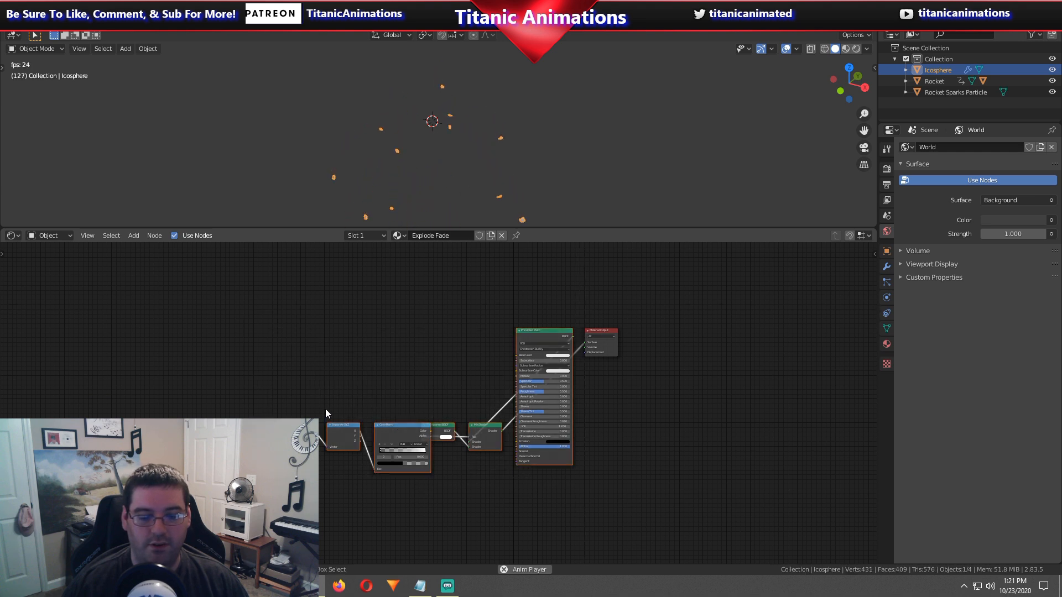
key(x)
scroll(488, 387, up, 2)
middle_drag(496, 384, 593, 370)
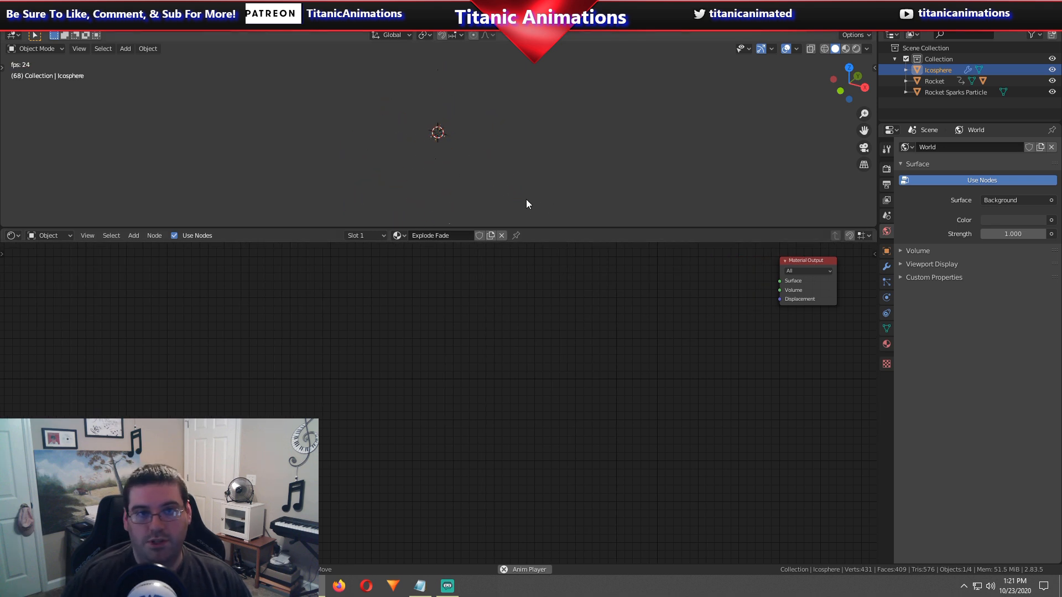
scroll(611, 304, up, 1)
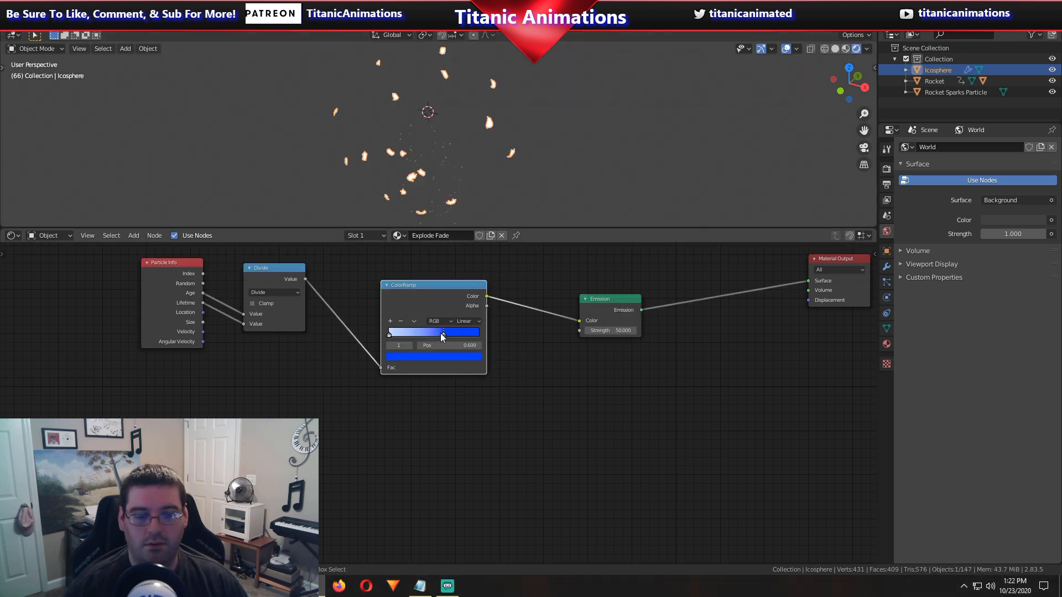
Check the rendered glow on the fragments and switch the viewport to solid shading.
scroll(443, 158, down, 4)
middle_drag(443, 157, 461, 170)
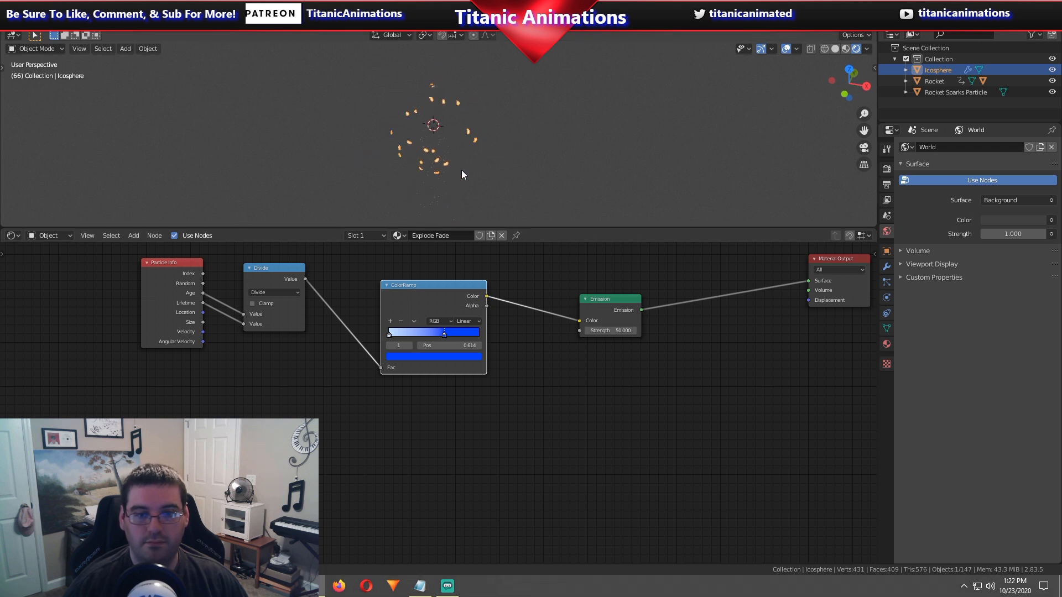
click(835, 49)
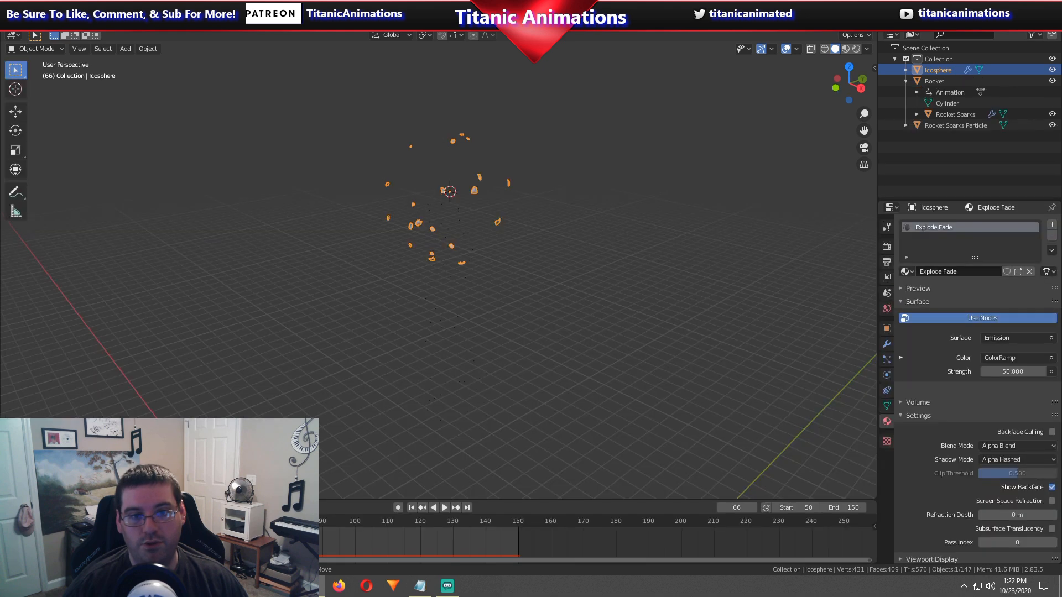
Add a camera aligned to a wide view of the explosion and move it slightly upward to adjust the framing.
scroll(420, 247, up, 4)
scroll(526, 246, down, 8)
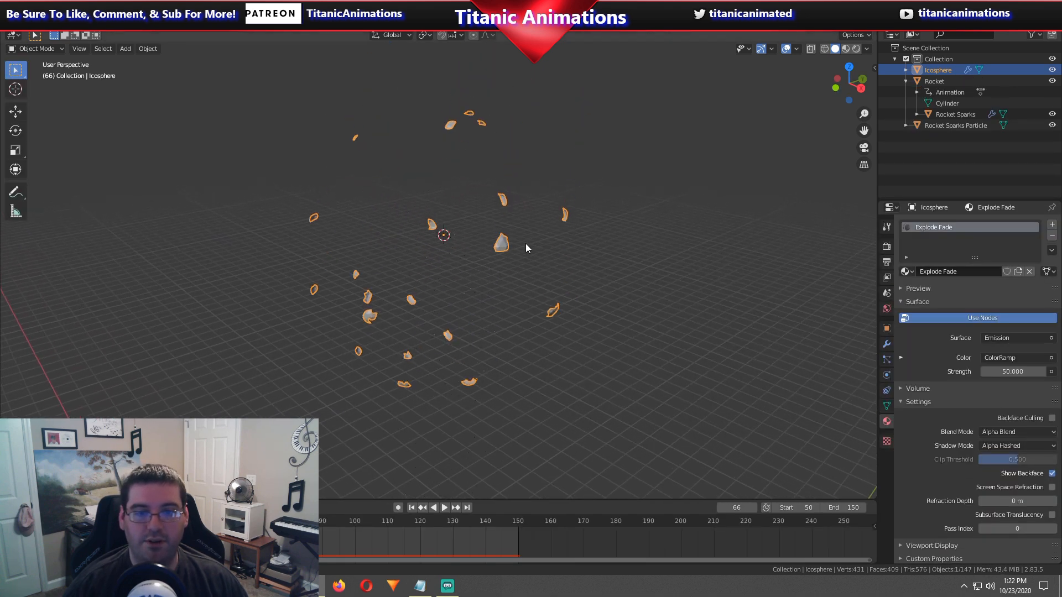
mouse_move(469, 350)
middle_down()
mouse_move(470, 317)
mouse_move(467, 350)
middle_up()
shift+scroll(464, 345, down, 8)
shift+scroll(462, 348, up, 2)
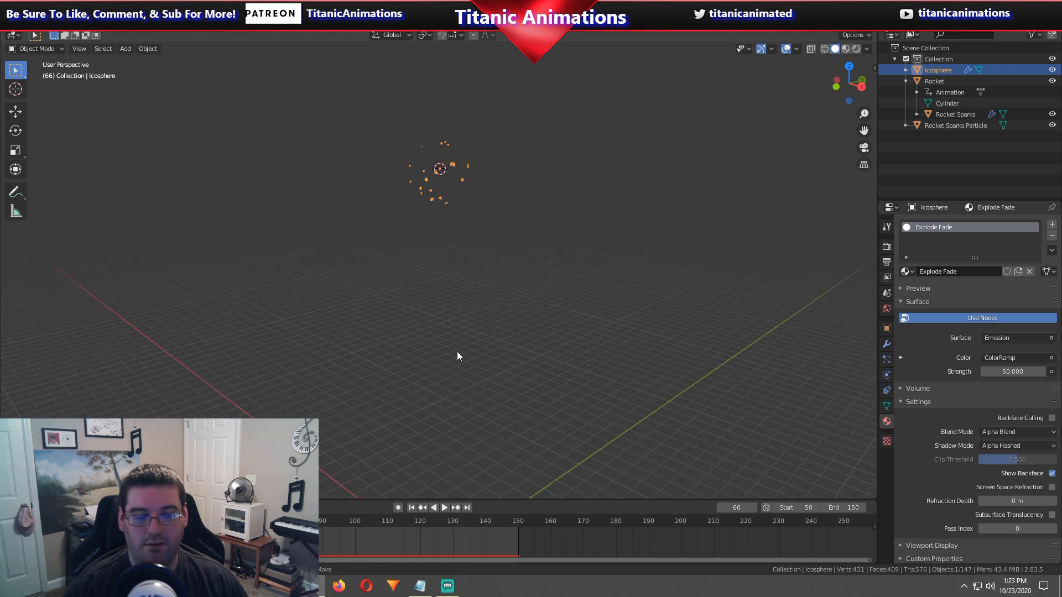
key(shift+a)
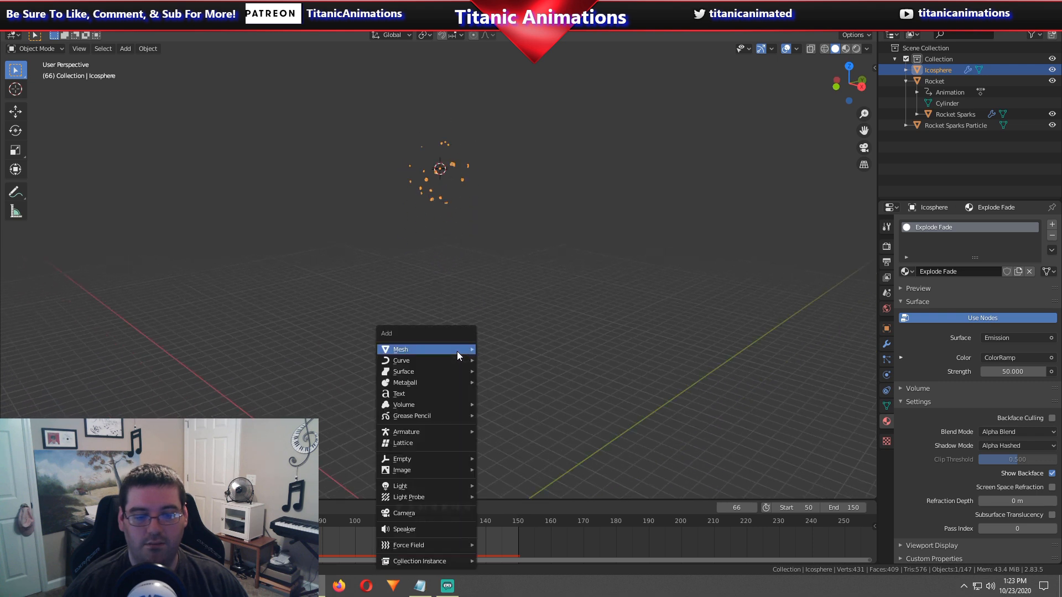
click(430, 513)
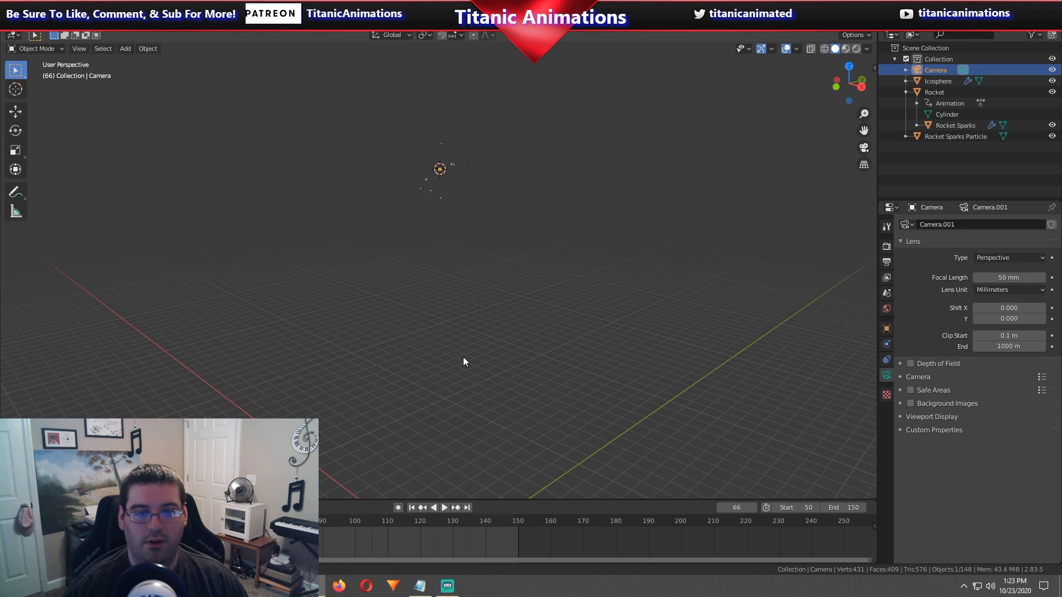
key(ctrl+alt+KP_0)
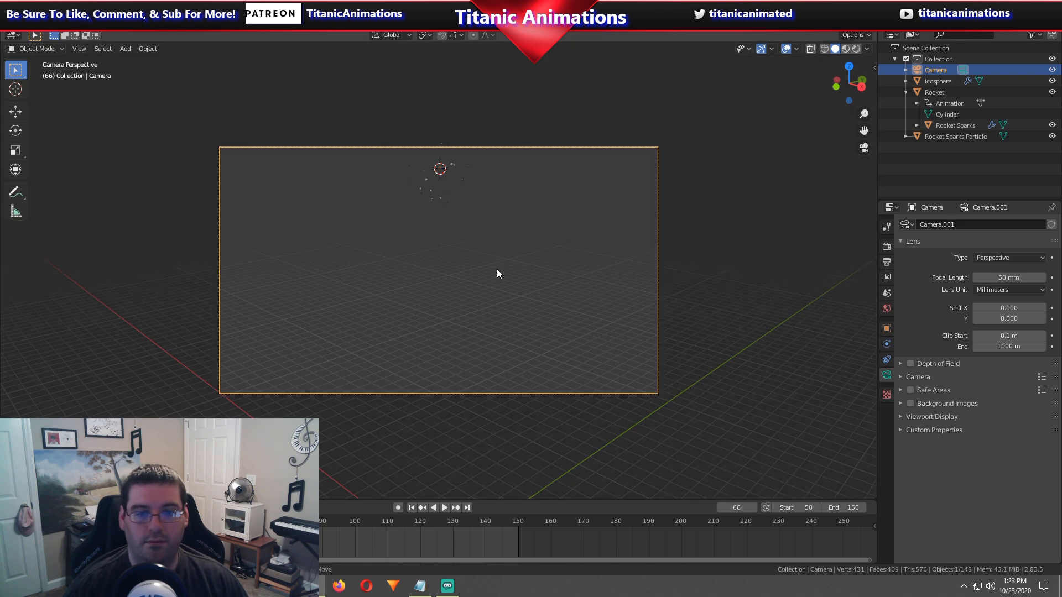
key(g)
click(501, 97)
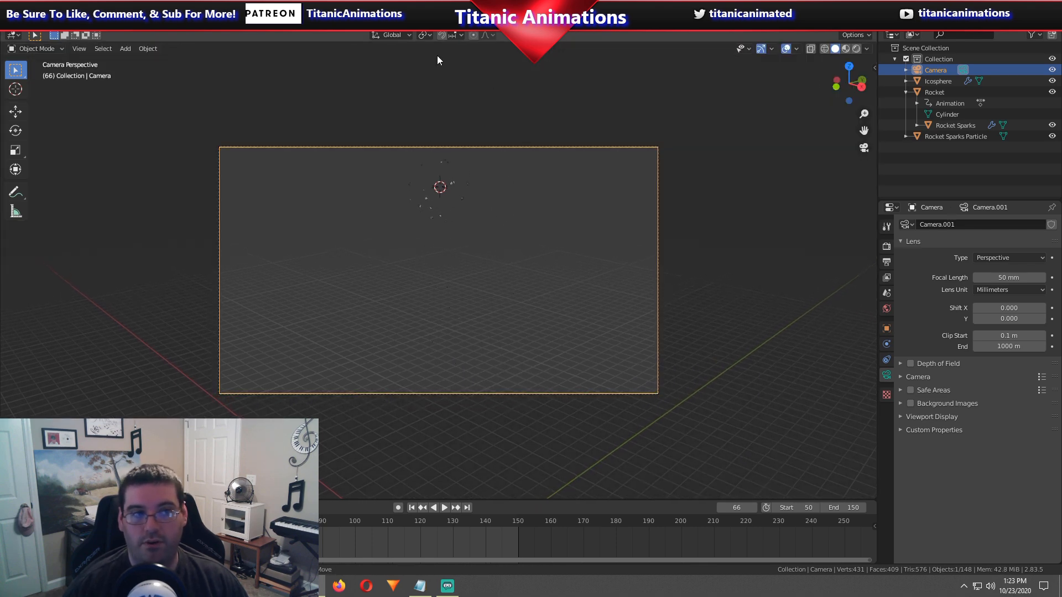
Set the world background colour to black.
click(886, 308)
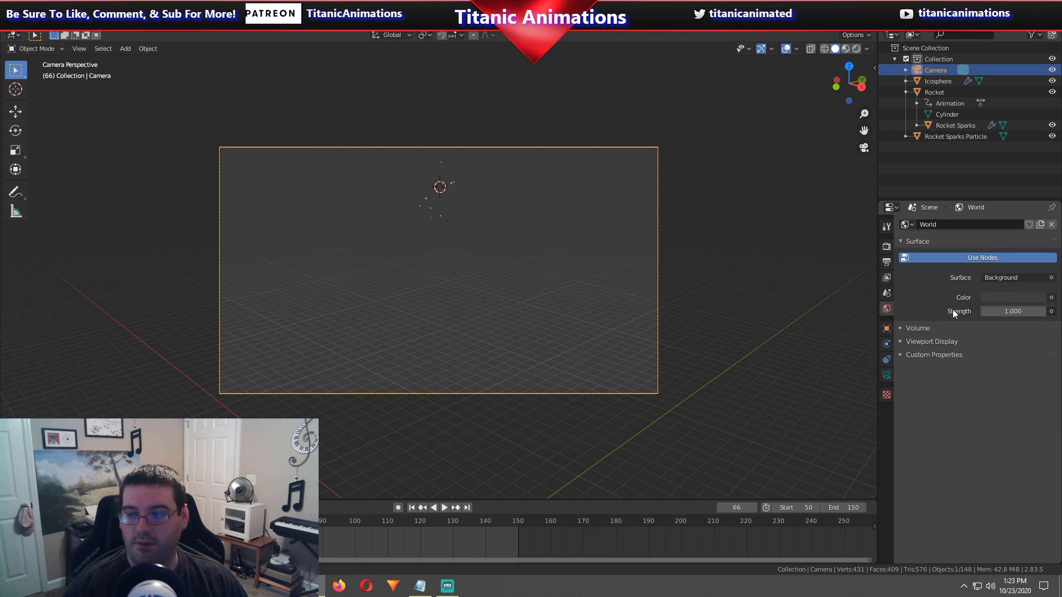
click(1013, 299)
drag(1037, 198, 1037, 219)
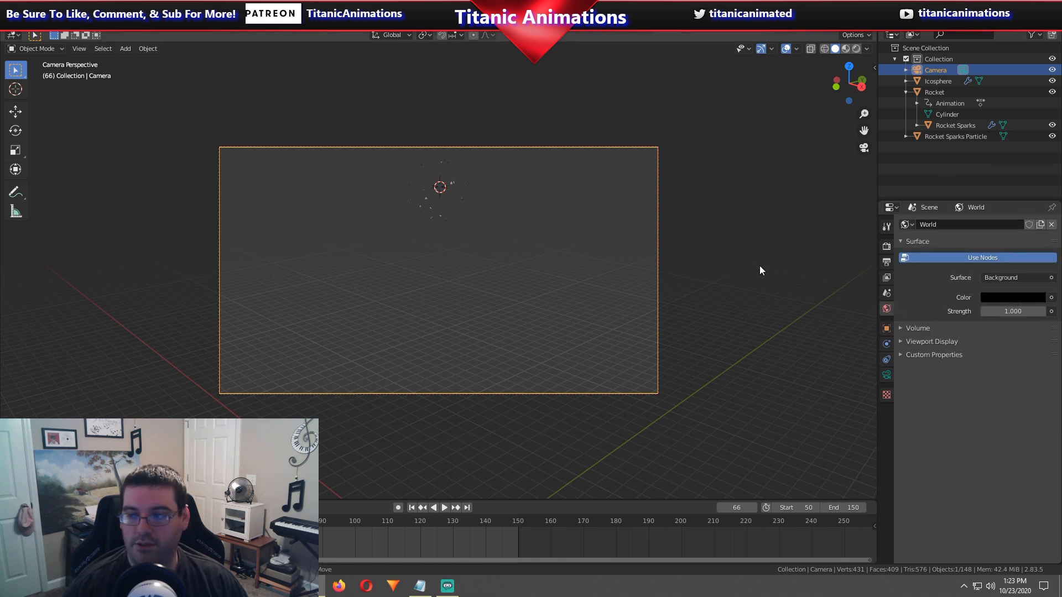
Render the current frame as an image and inspect the exploded fragments in it.
click(78, 27)
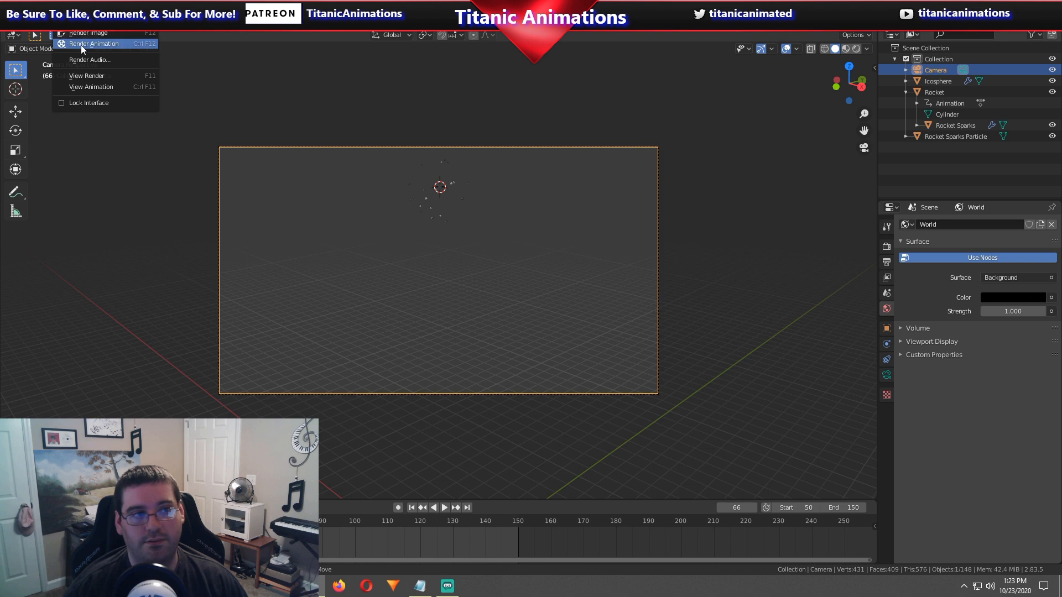
click(85, 32)
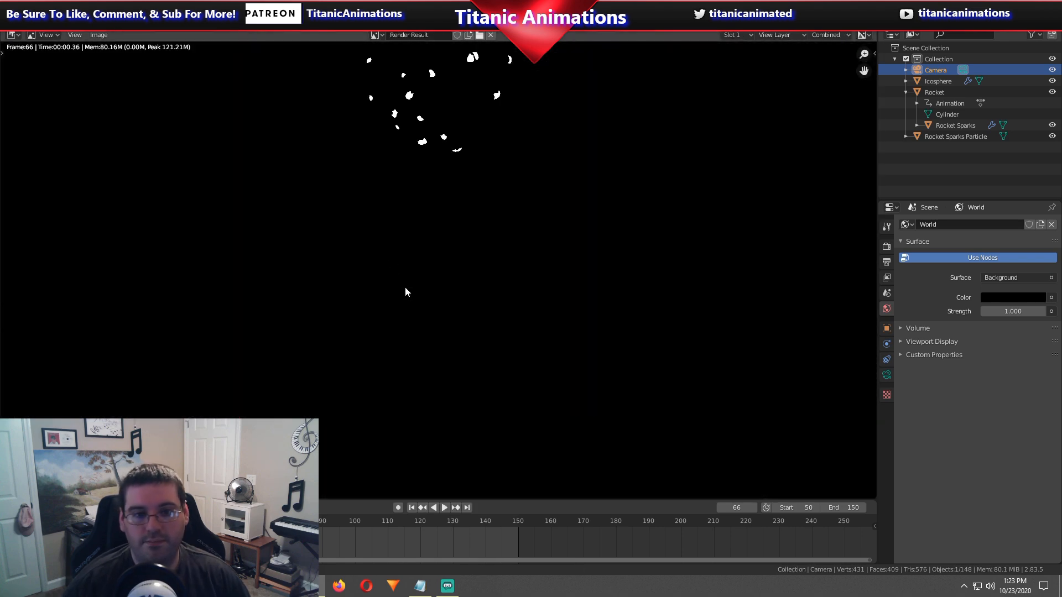
scroll(404, 286, up, 1)
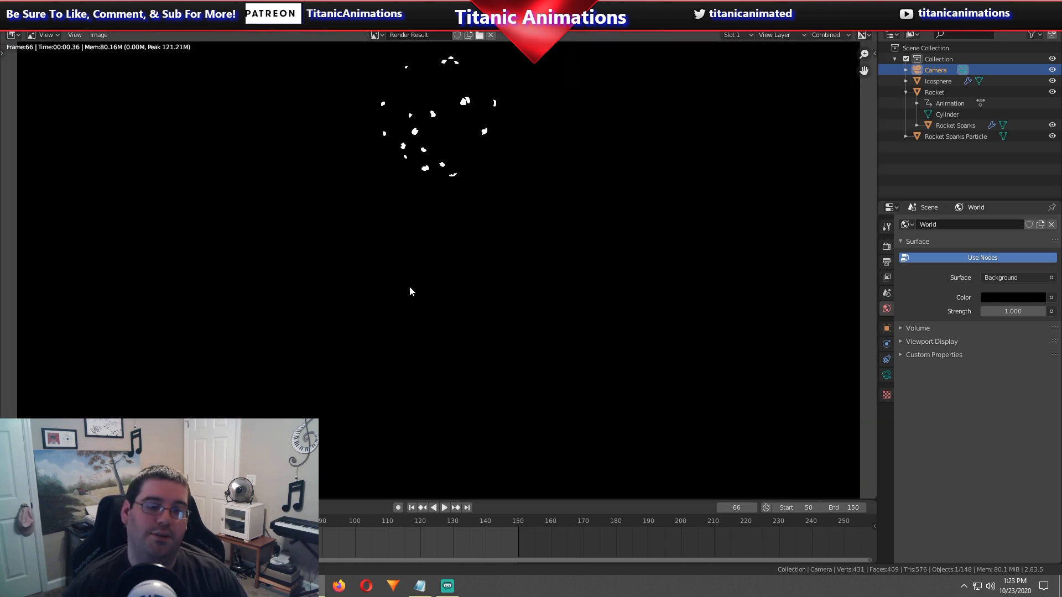
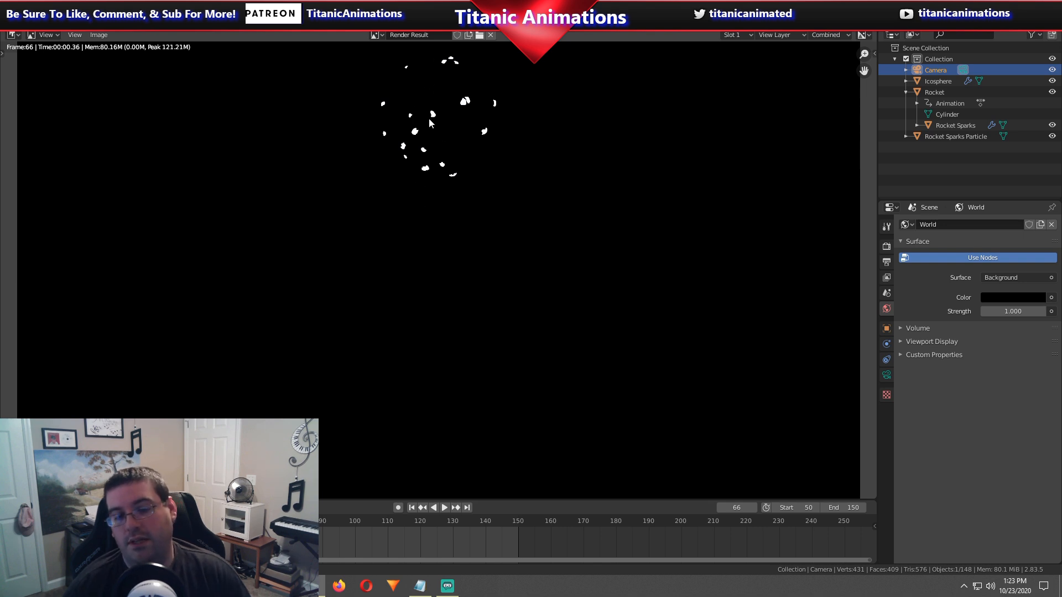
Switch the render result area back to the 3D viewport and get a close view of the fragments.
click(11, 34)
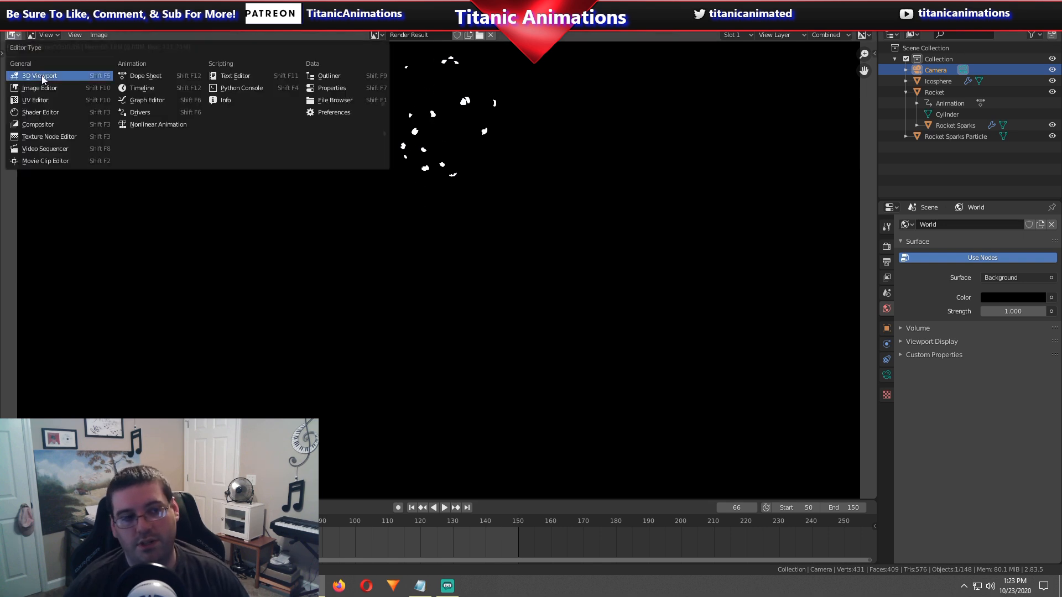
click(41, 72)
scroll(504, 216, down, 2)
middle_drag(504, 215, 443, 282)
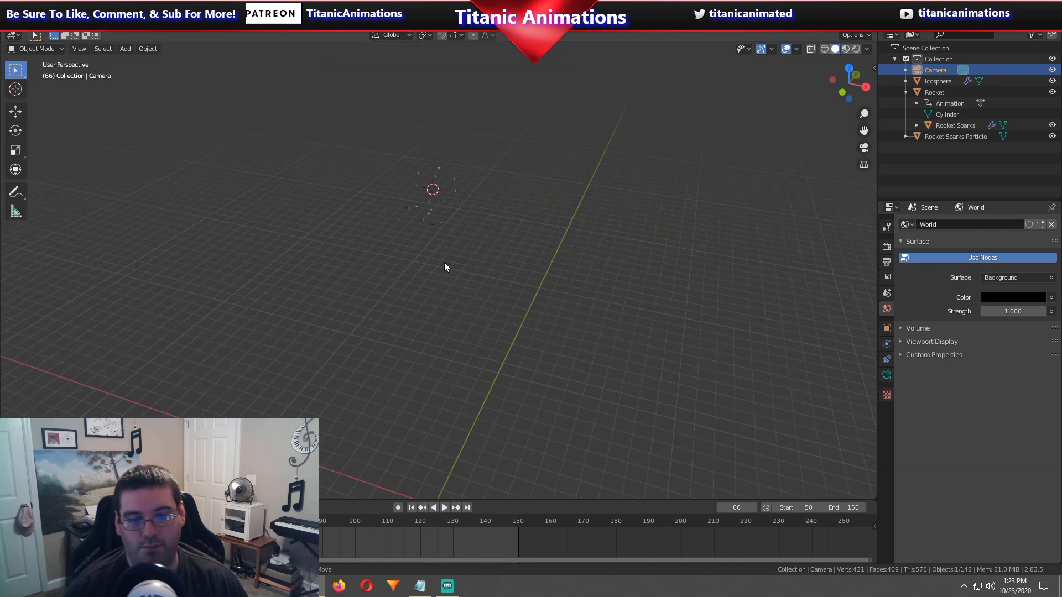
middle_drag(476, 244, 447, 248)
scroll(478, 280, up, 3)
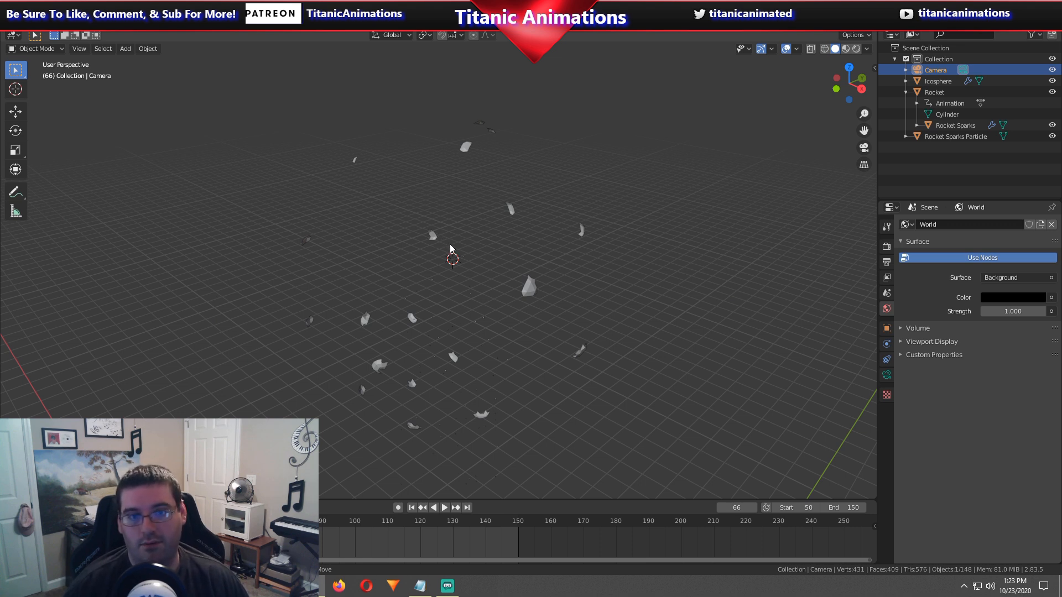
Select the exploded icosphere and open its particle settings.
click(529, 294)
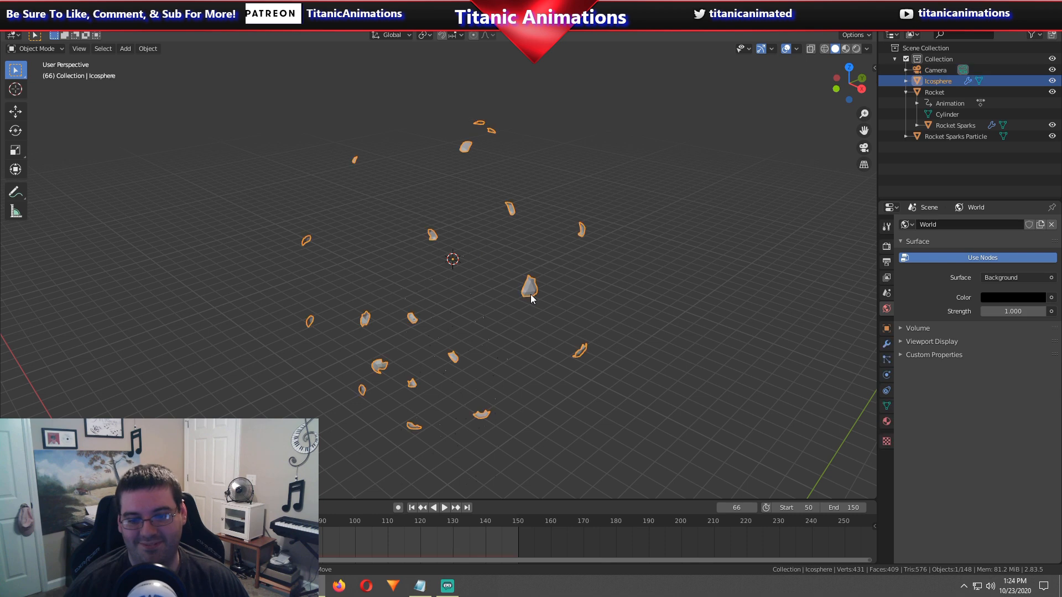
middle_drag(519, 293, 545, 298)
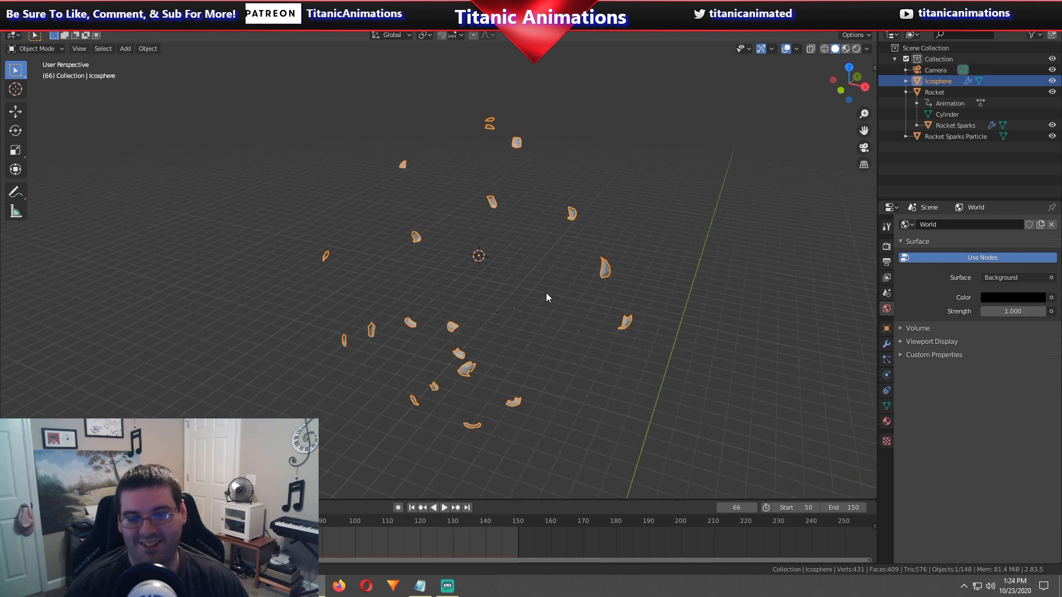
click(887, 361)
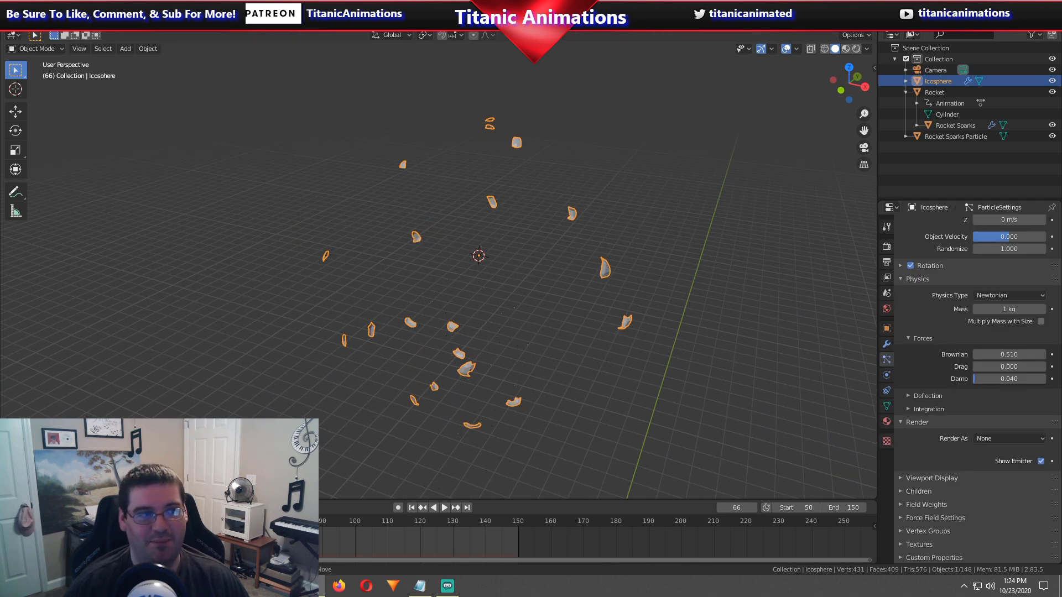
click(24, 20)
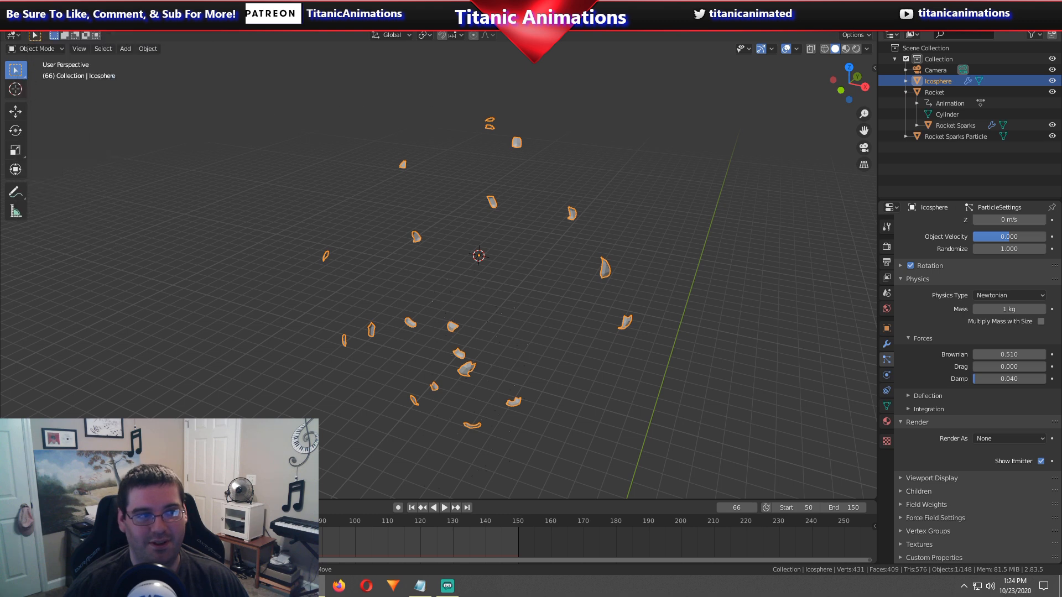
click(24, 20)
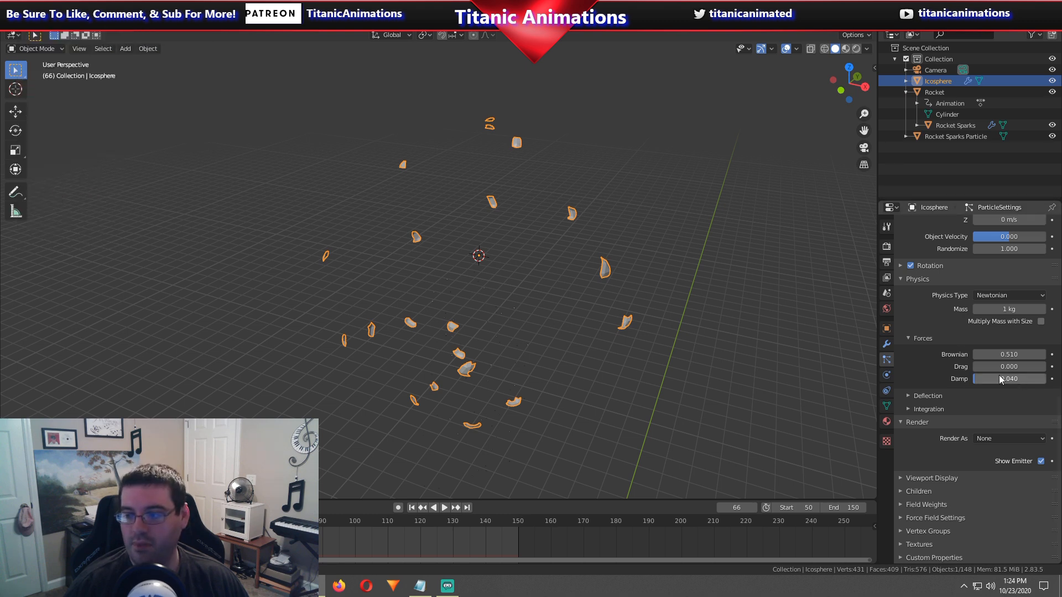
Name the icosphere's particle settings "Mortar Explosion" and rename its particle system as "Mortar exposion".
scroll(955, 336, up, 15)
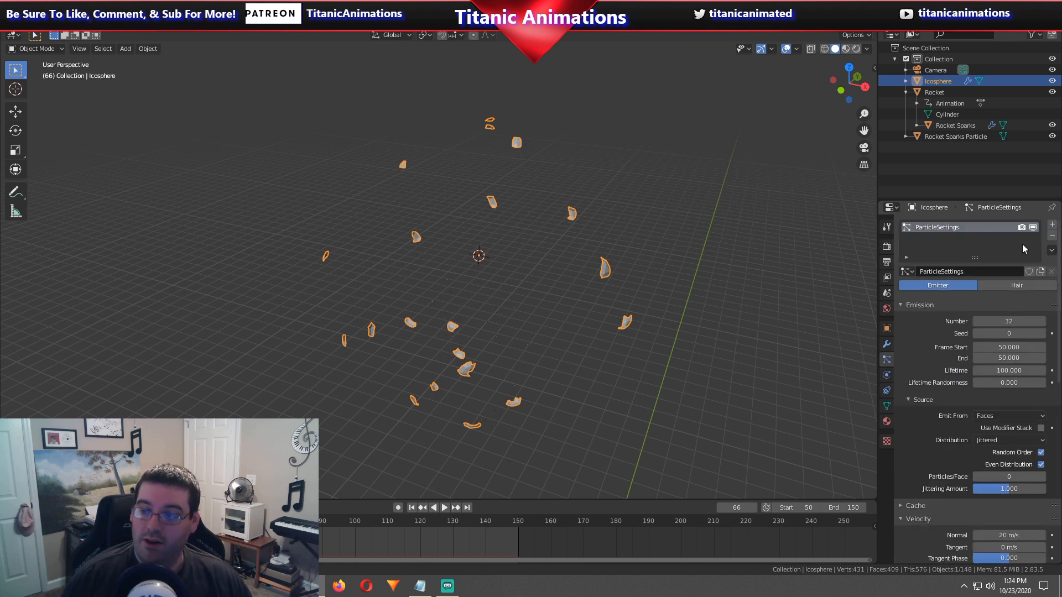
click(978, 273)
text(Mortar)
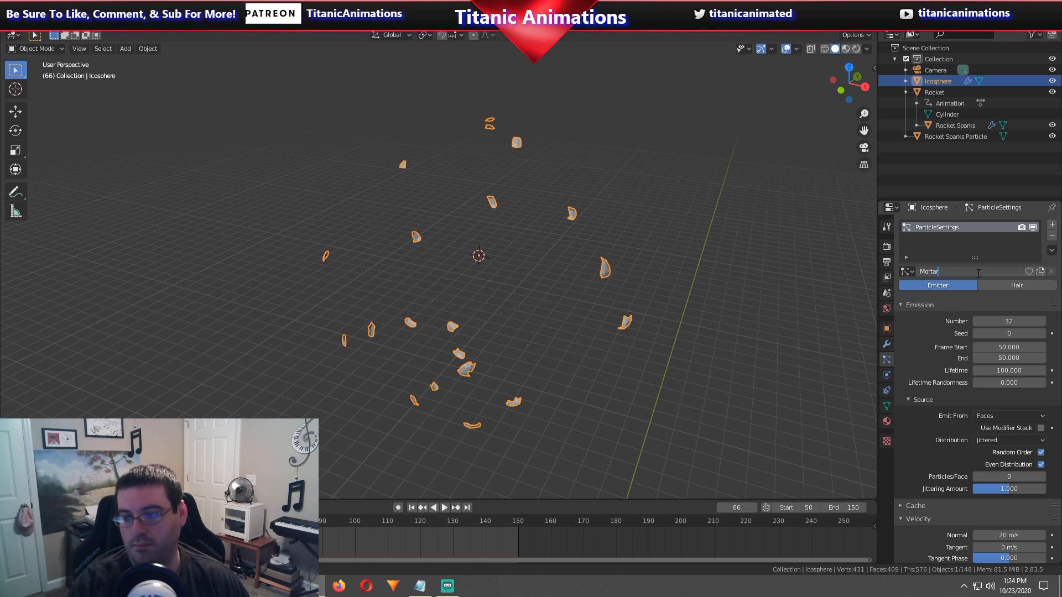
text(Explosion)
key(Return)
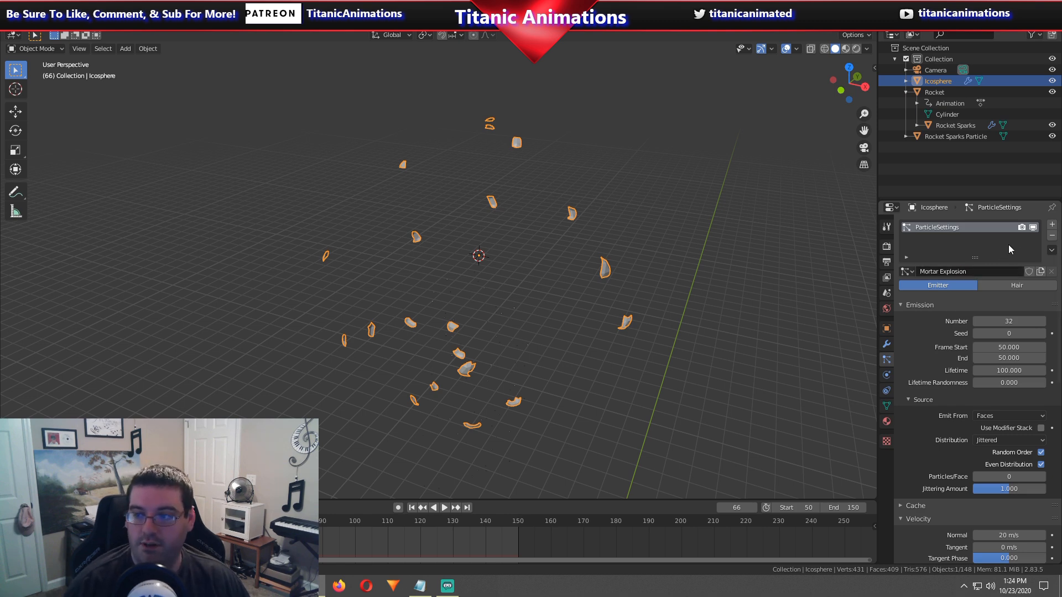
double_click(937, 228)
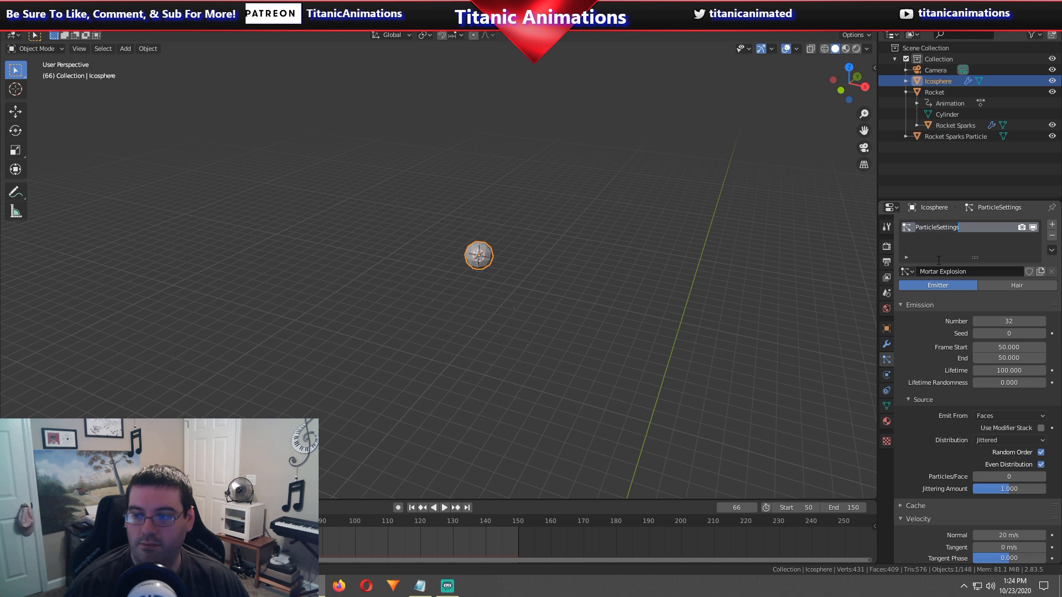
text(Mortar exposion)
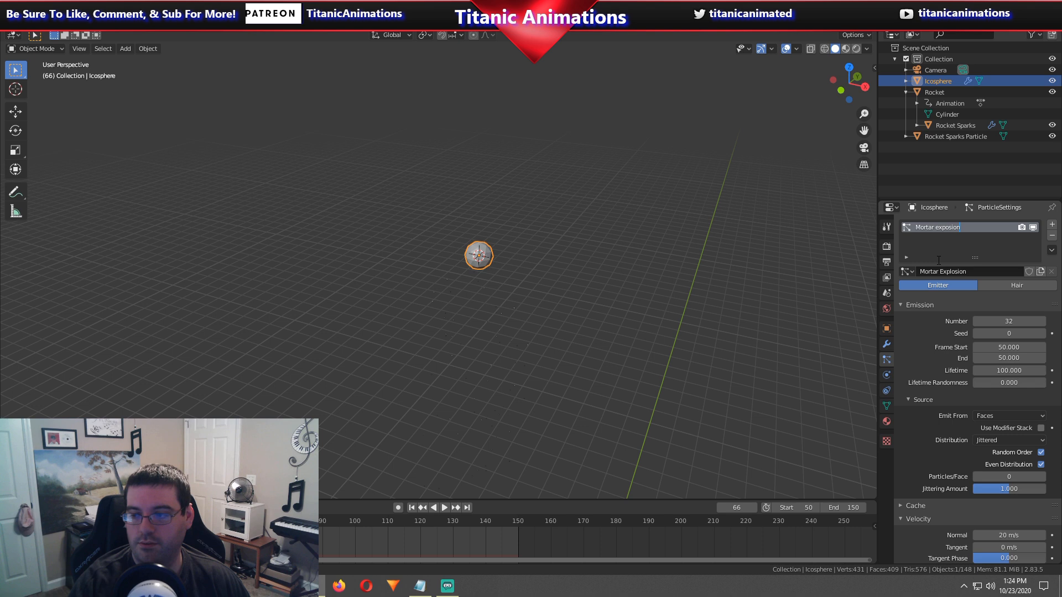
Add a second particle system to the icosphere and name both the system and its settings "smoke".
click(1052, 224)
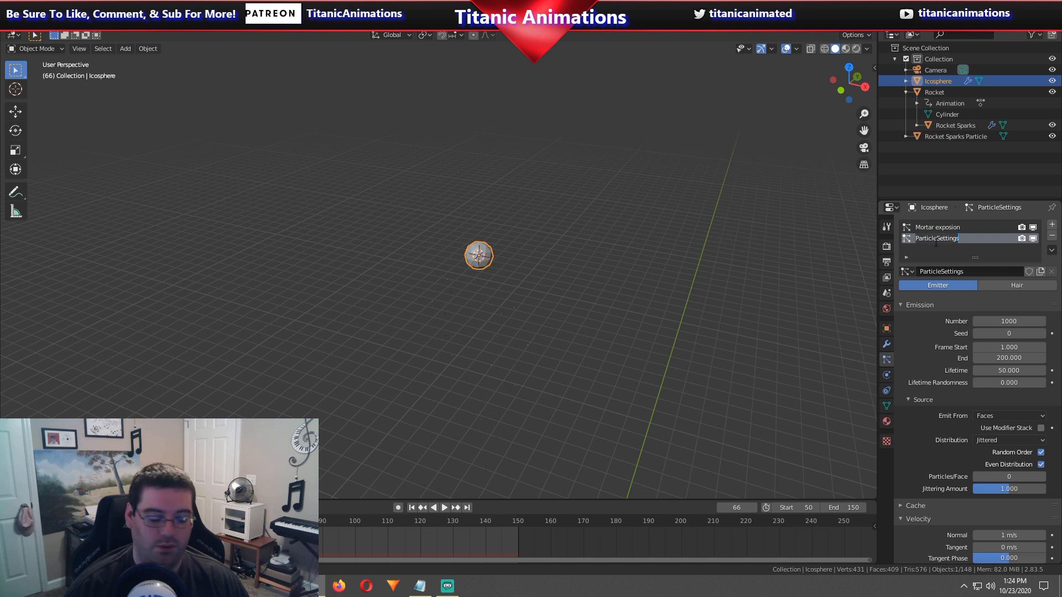
text(smoke)
key(Return)
click(943, 271)
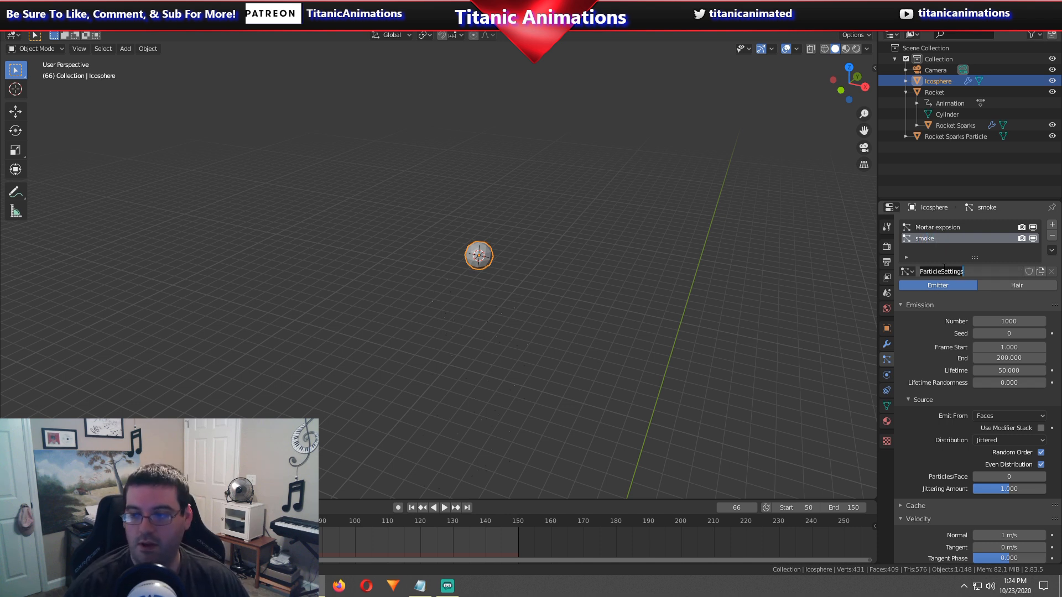
text(smoke)
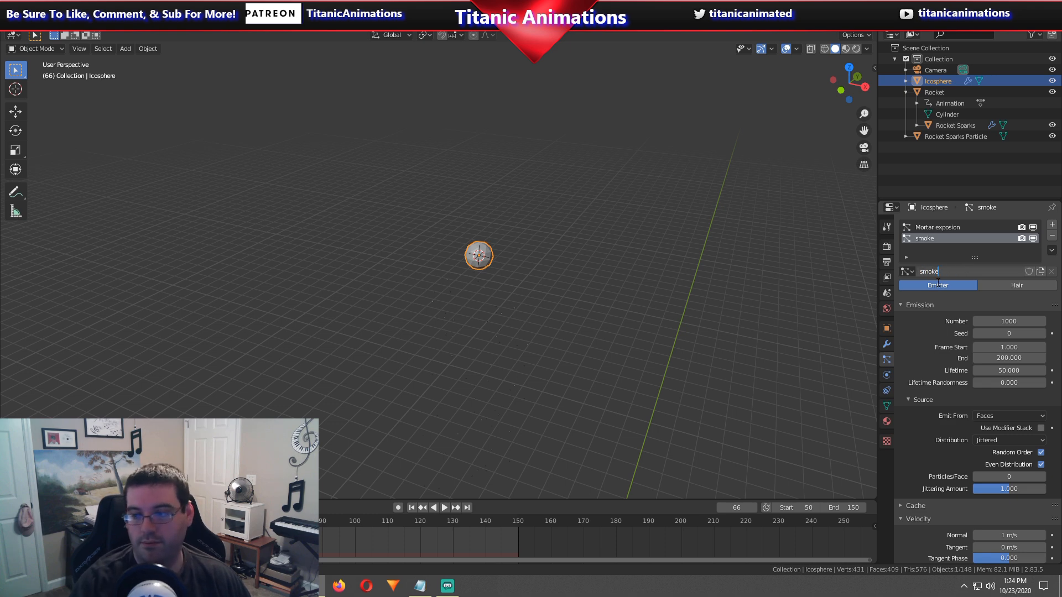
key(Return)
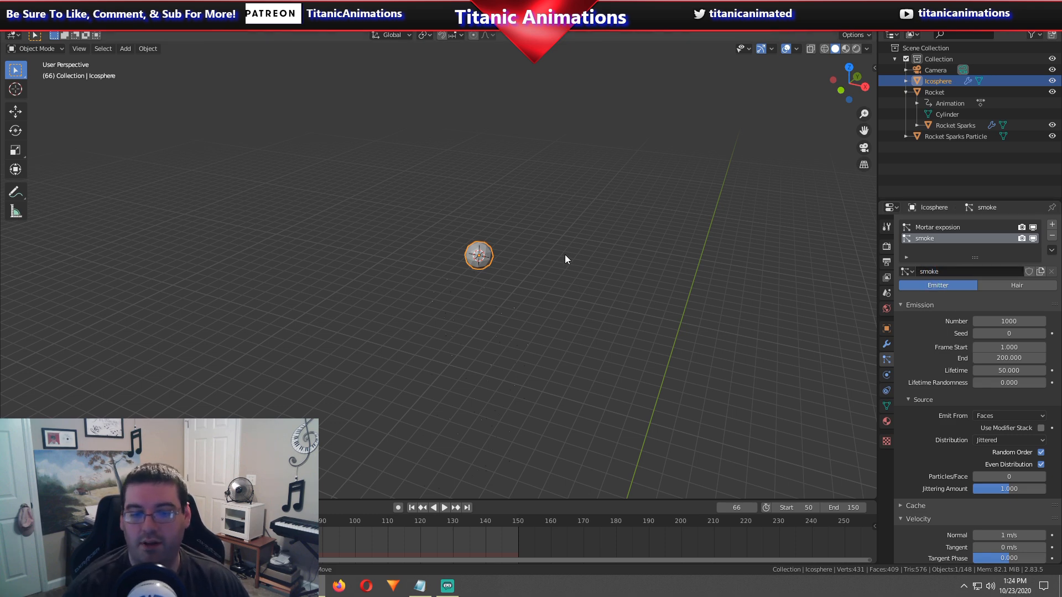
Select the small Rocket Sparks Particle sphere near the world origin and snap the 3D cursor to it.
scroll(564, 255, down, 2)
scroll(564, 265, up, 4)
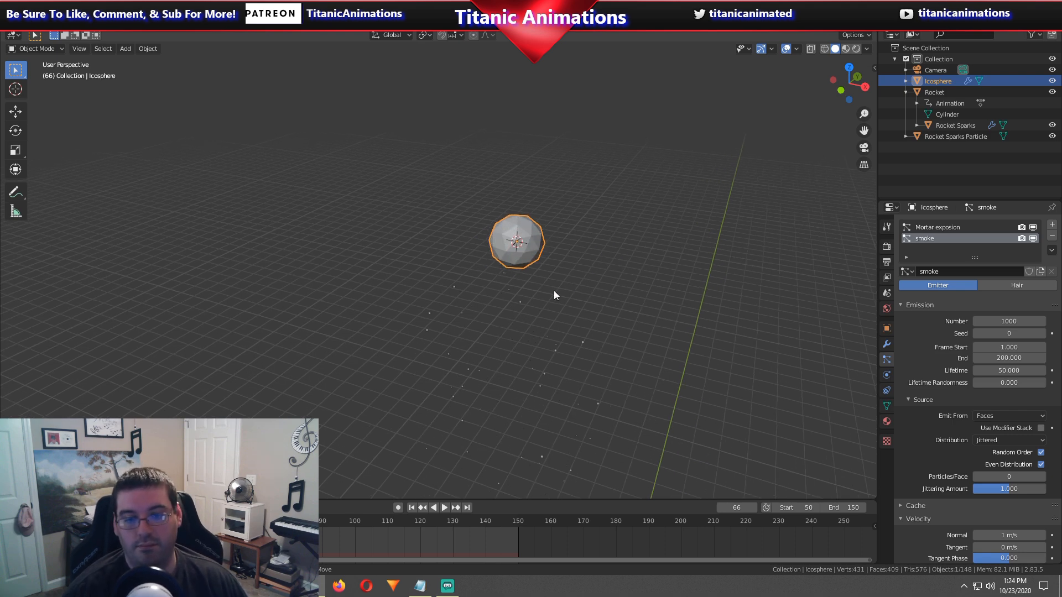
scroll(587, 357, down, 4)
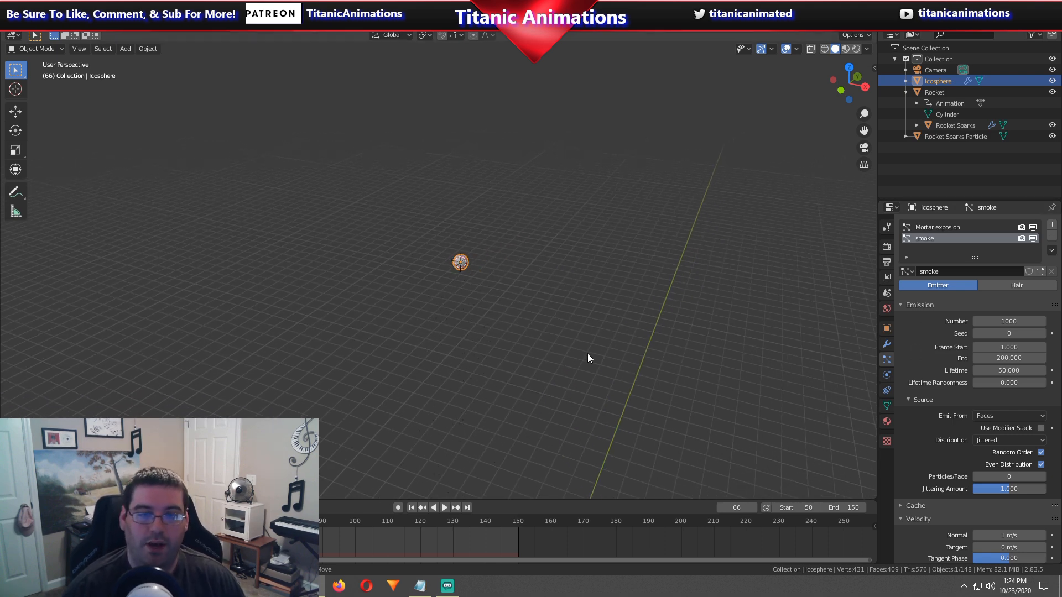
scroll(588, 354, up, 3)
scroll(587, 348, down, 5)
middle_drag(587, 348, 558, 385)
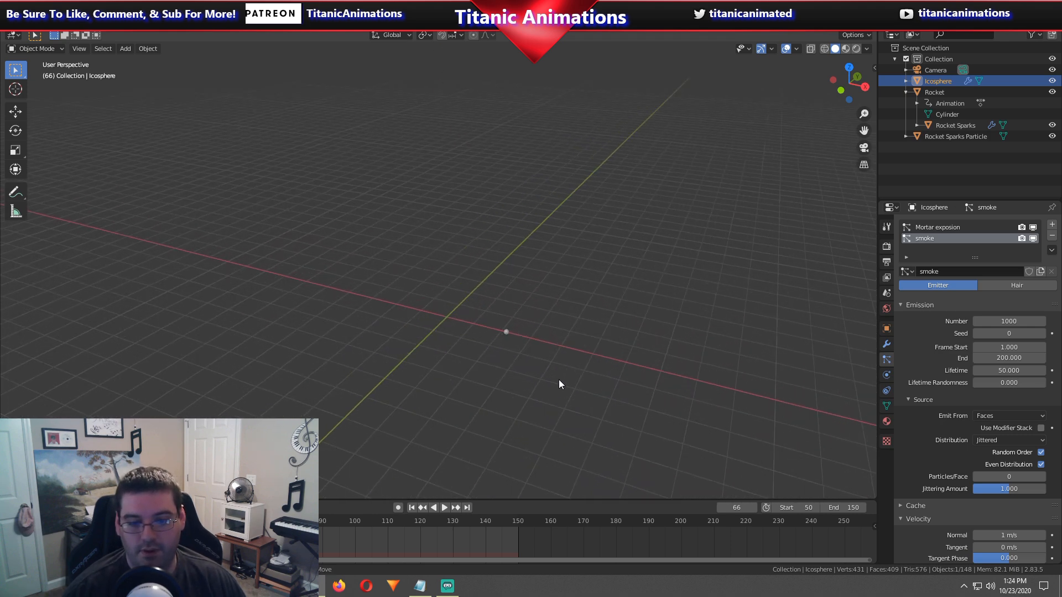
click(504, 335)
middle_drag(527, 340, 498, 338)
key(KP_Decimal)
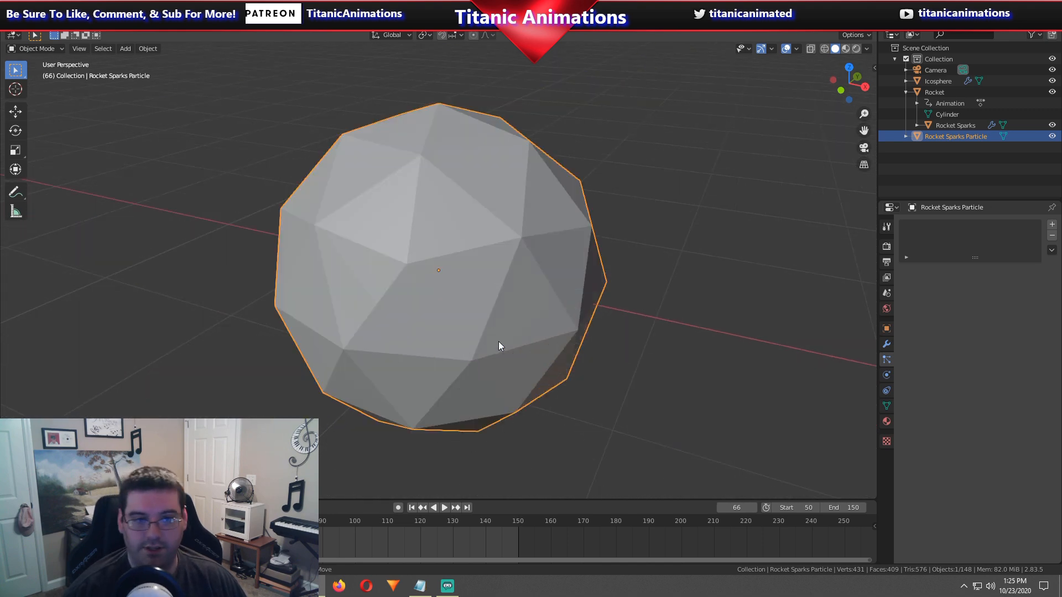
scroll(499, 340, down, 6)
key(shift+s)
click(483, 317)
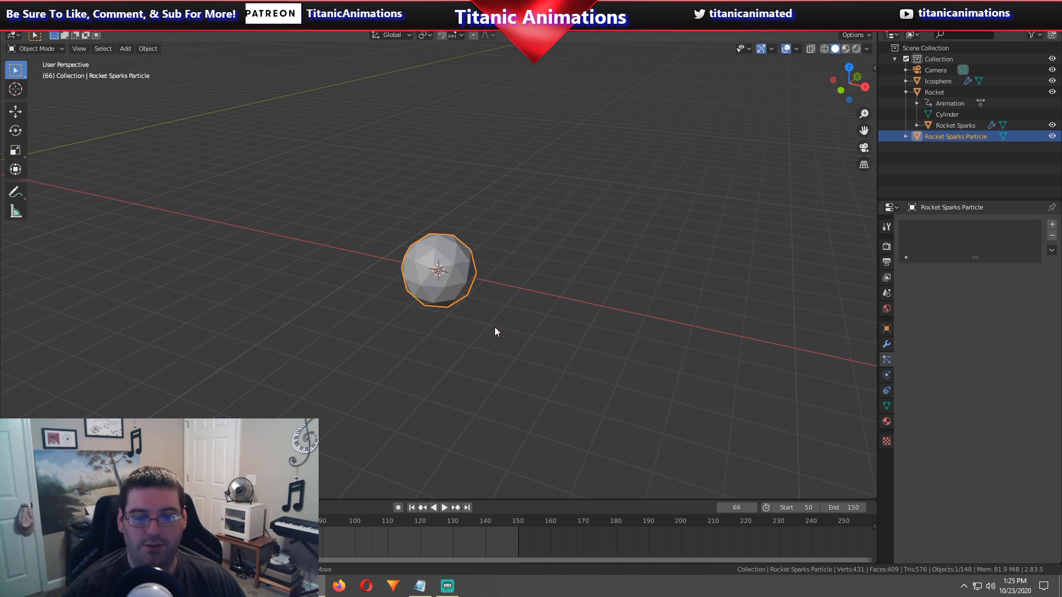
Add a cube at the 3D cursor and move it along X beside the sphere, to about X 25.29 m.
key(shift+a)
mouse_move(467, 158)
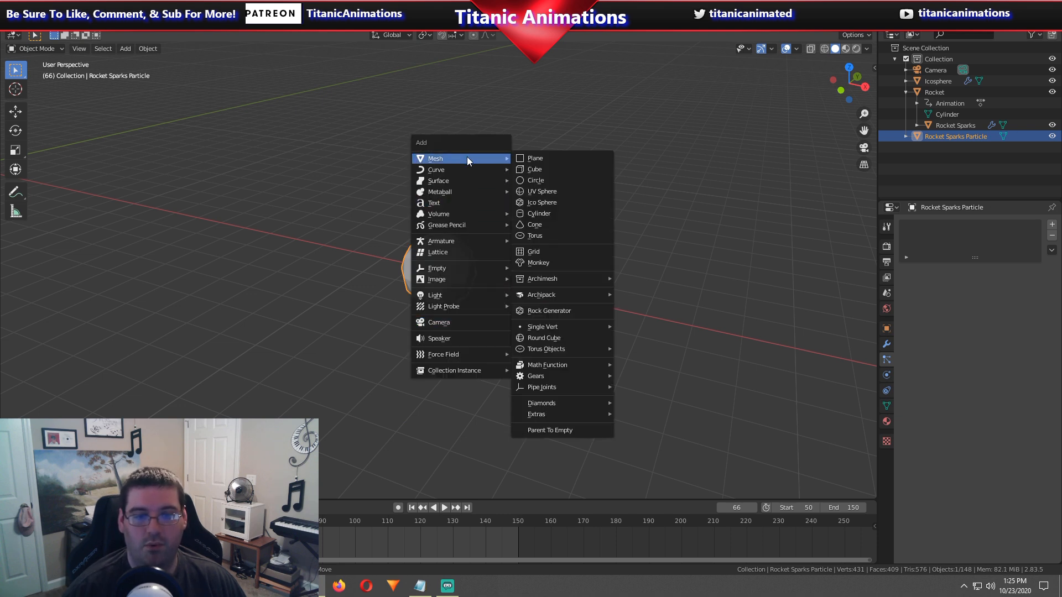
click(532, 169)
key(g)
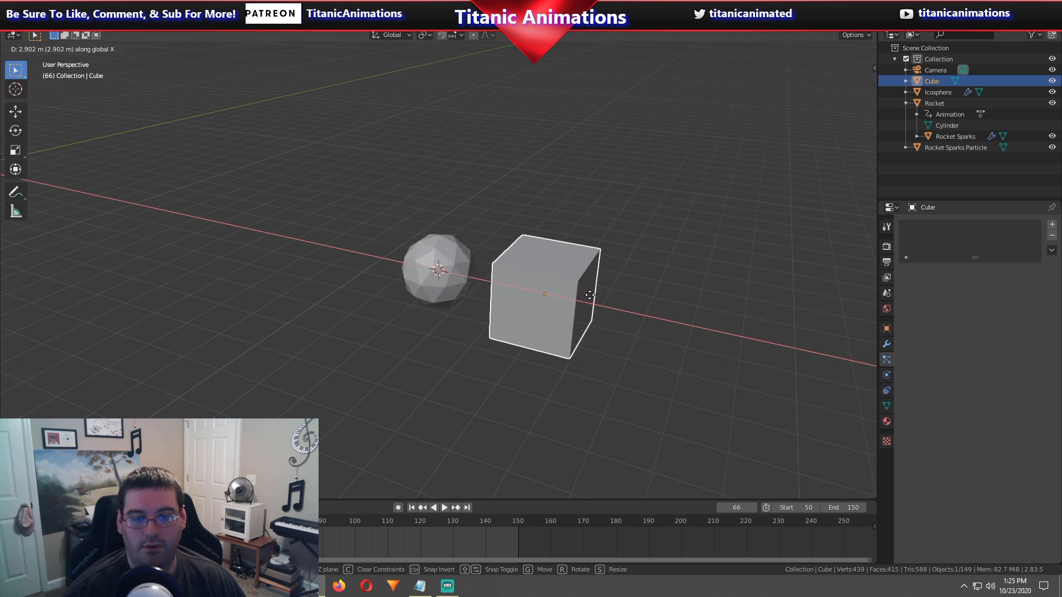
click(615, 303)
scroll(628, 360, up, 2)
Rename the new cube as "Cloud Cube".
click(886, 328)
click(966, 224)
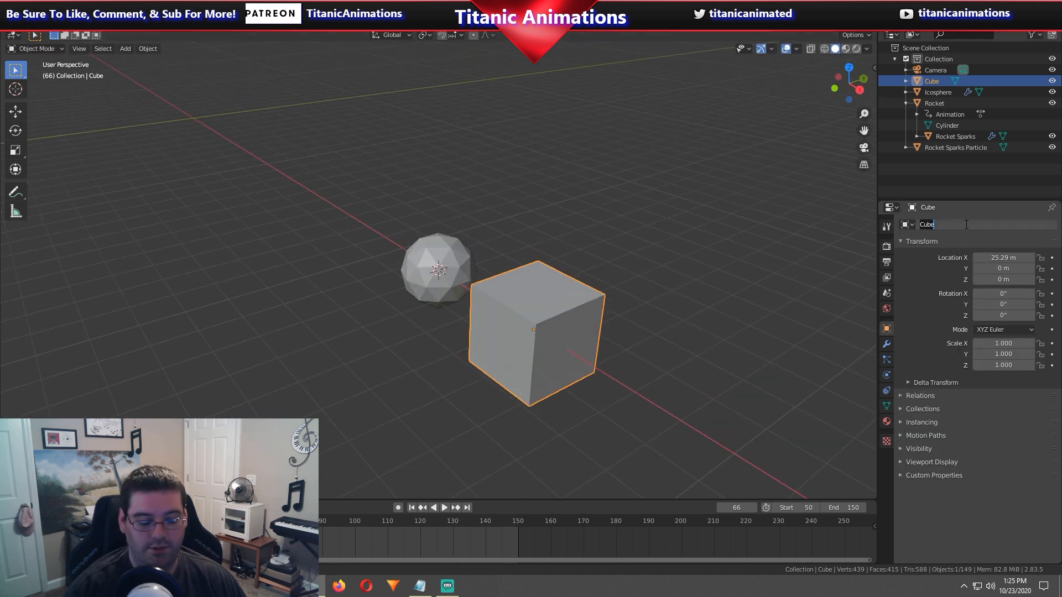
text(Cloud)
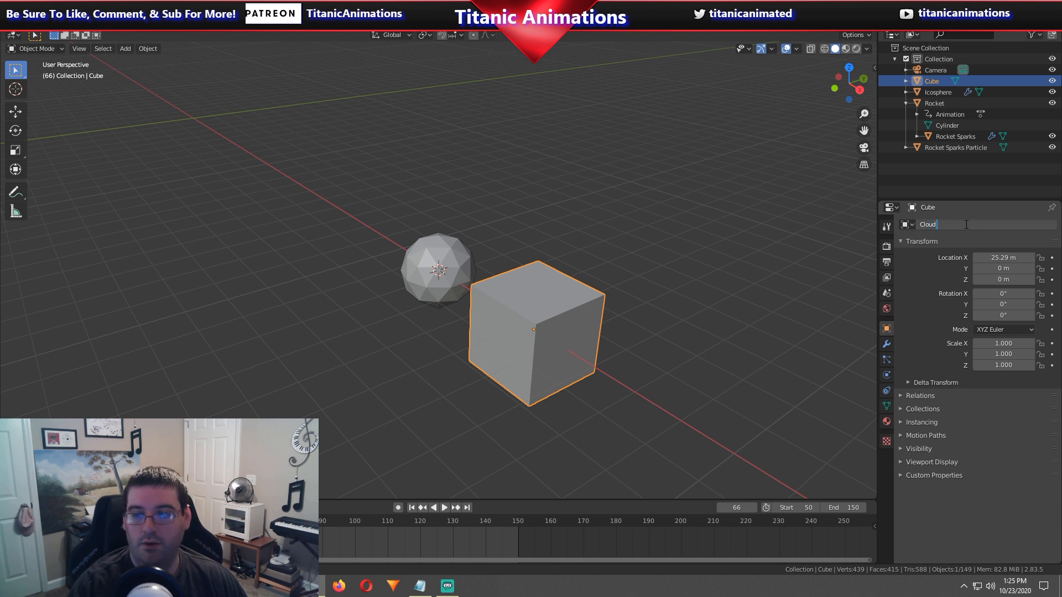
text( Cube)
key(Return)
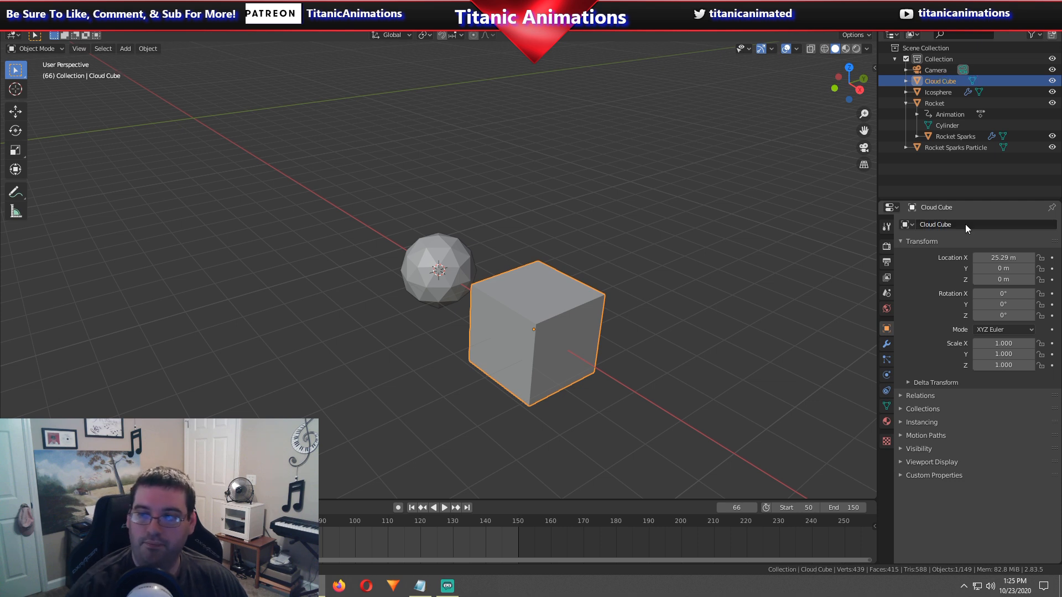
middle_drag(645, 429, 632, 308)
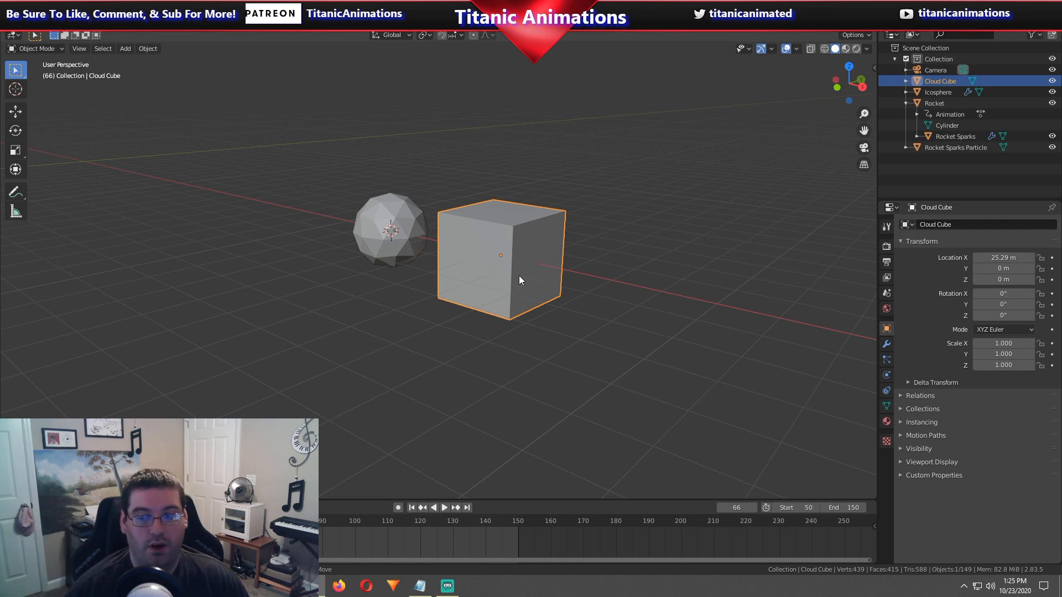
Set the render engine to Cycles and its device to GPU Compute.
click(886, 246)
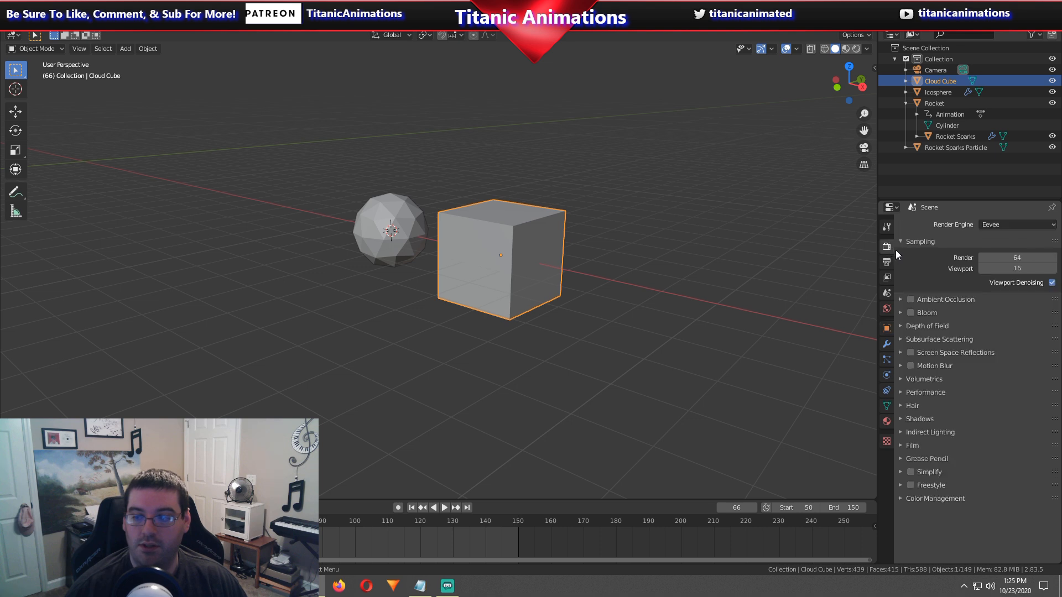
click(987, 226)
click(994, 262)
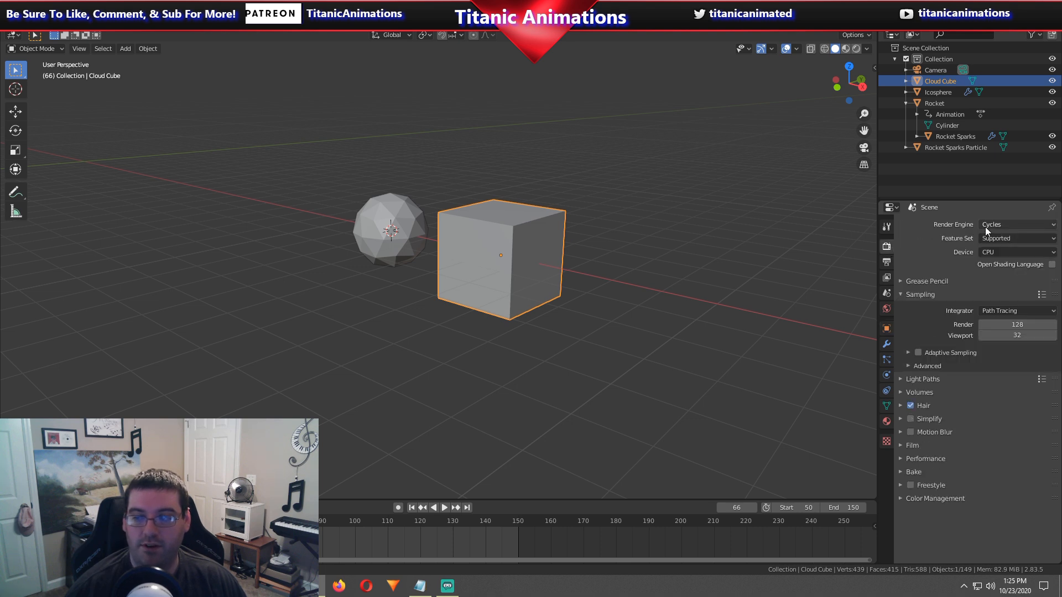
click(993, 253)
click(993, 279)
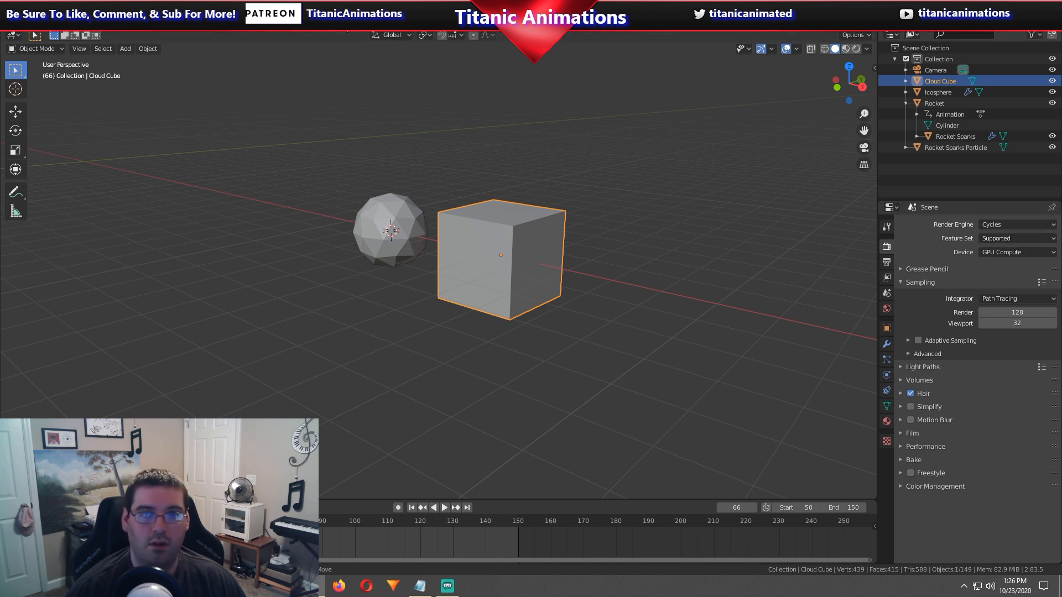
Switch to the shading workspace and frame the Cloud Cube in a slightly taller 3D viewport.
click(345, 22)
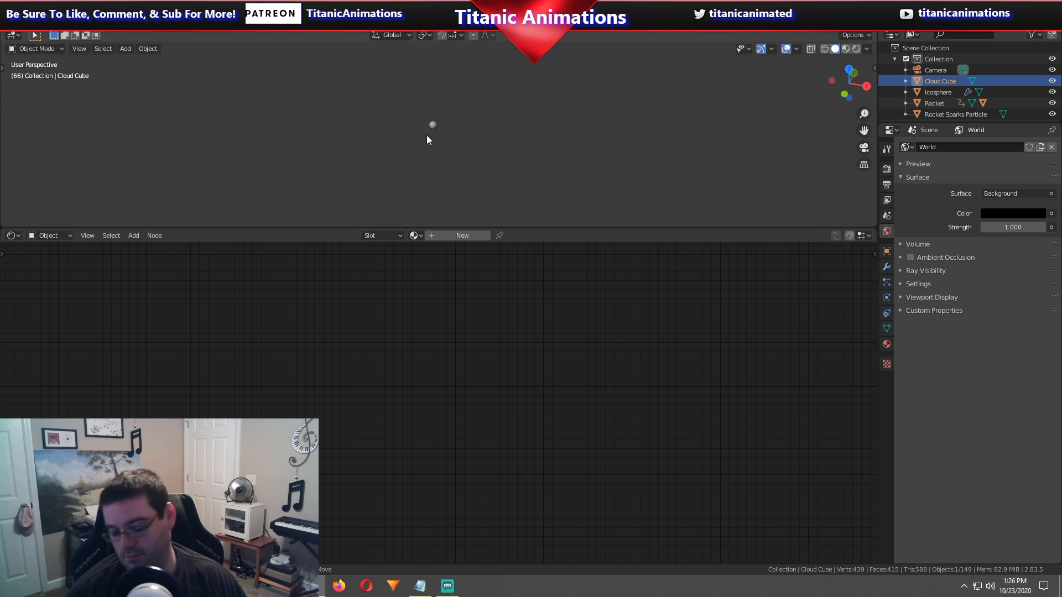
key(KP_Decimal)
middle_drag(477, 149, 446, 114)
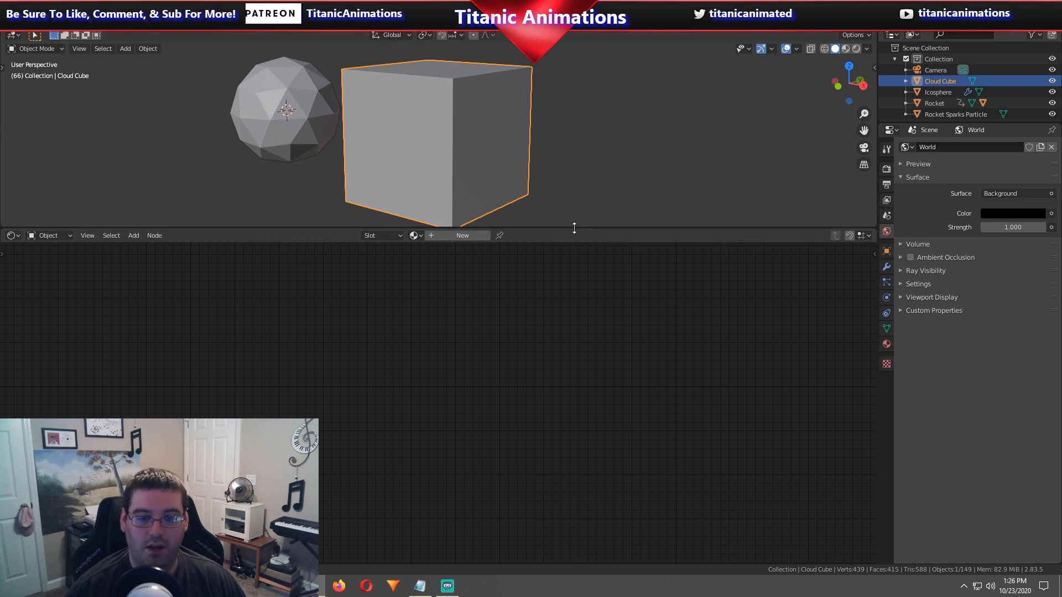
drag(573, 227, 568, 240)
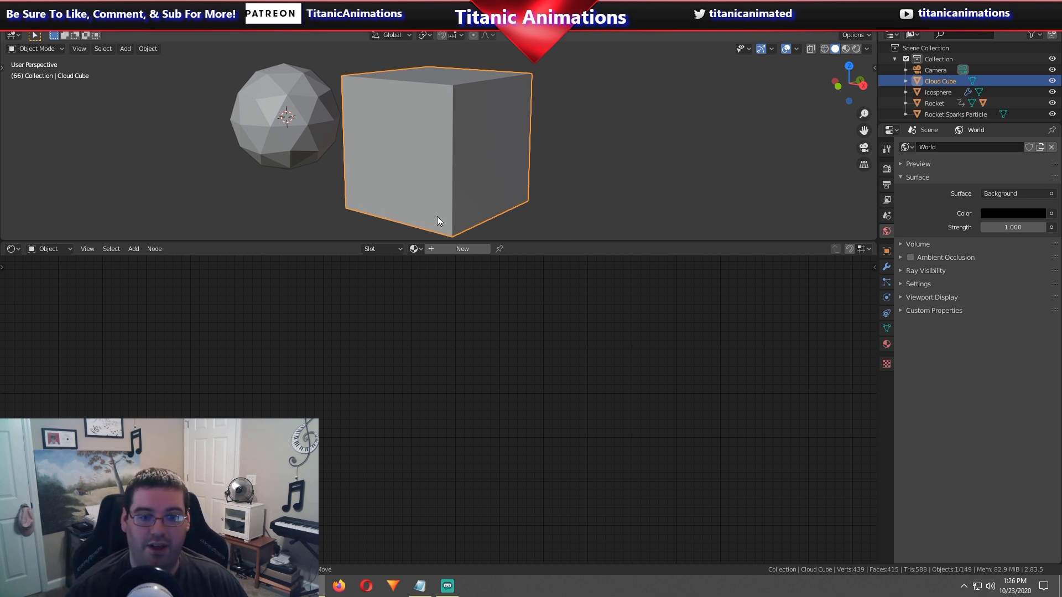
middle_drag(426, 183, 426, 155)
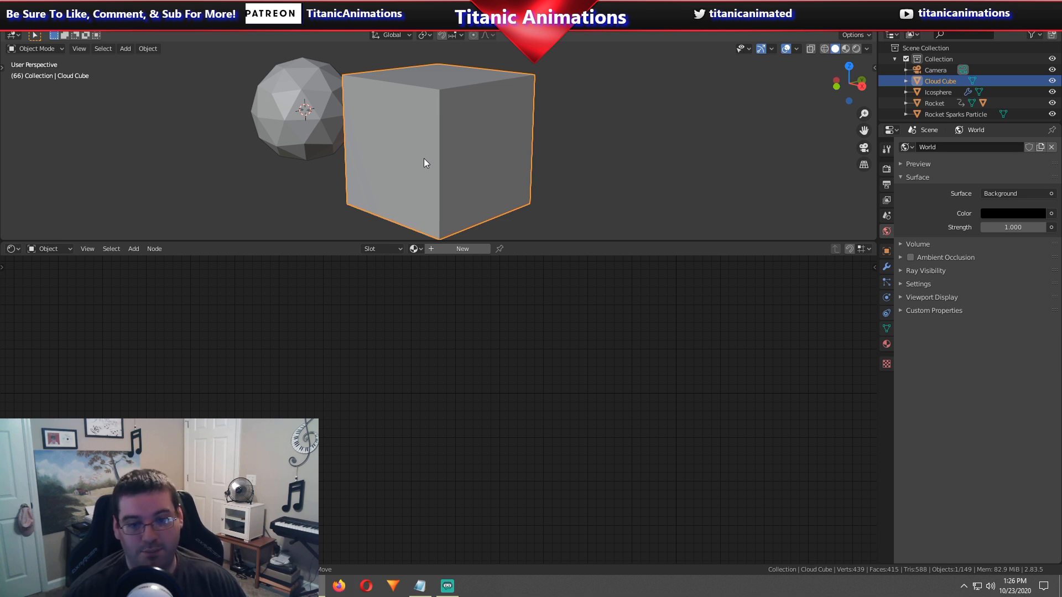
Create a new material on the Cloud Cube and delete its Principled BSDF node.
click(462, 249)
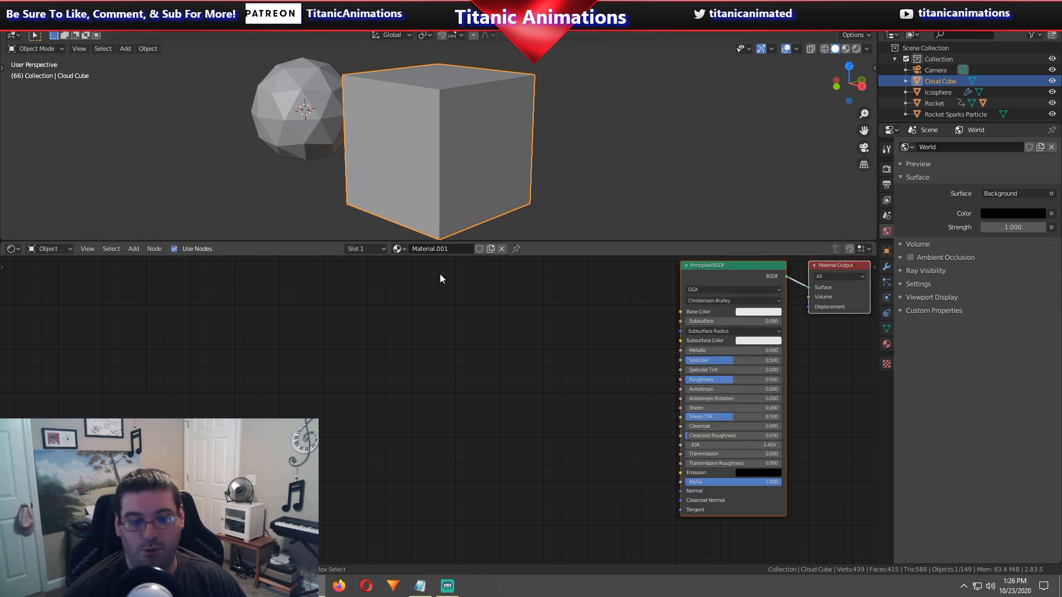
middle_drag(587, 354, 490, 370)
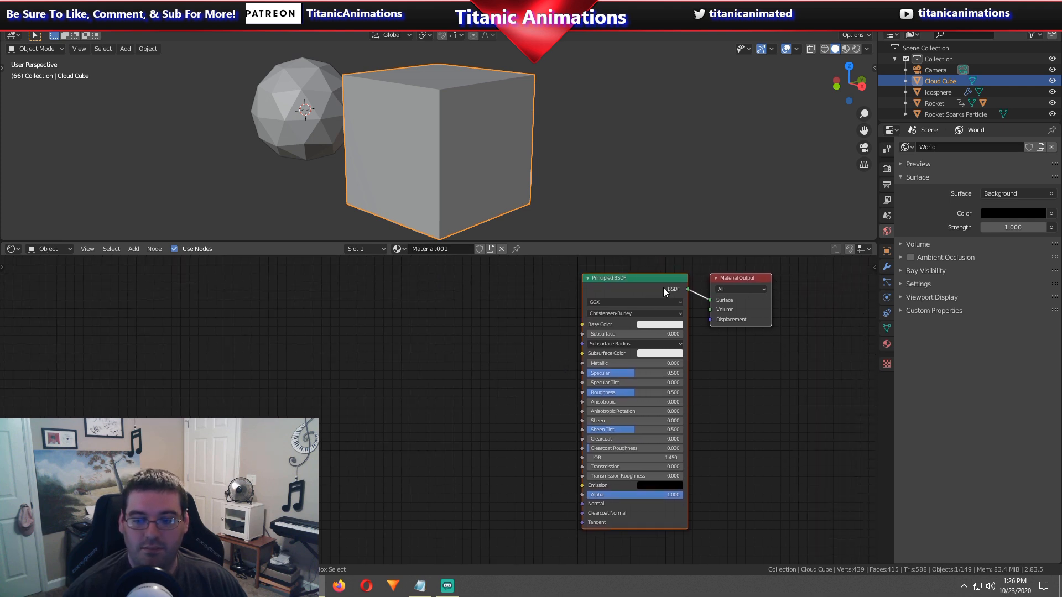
key(x)
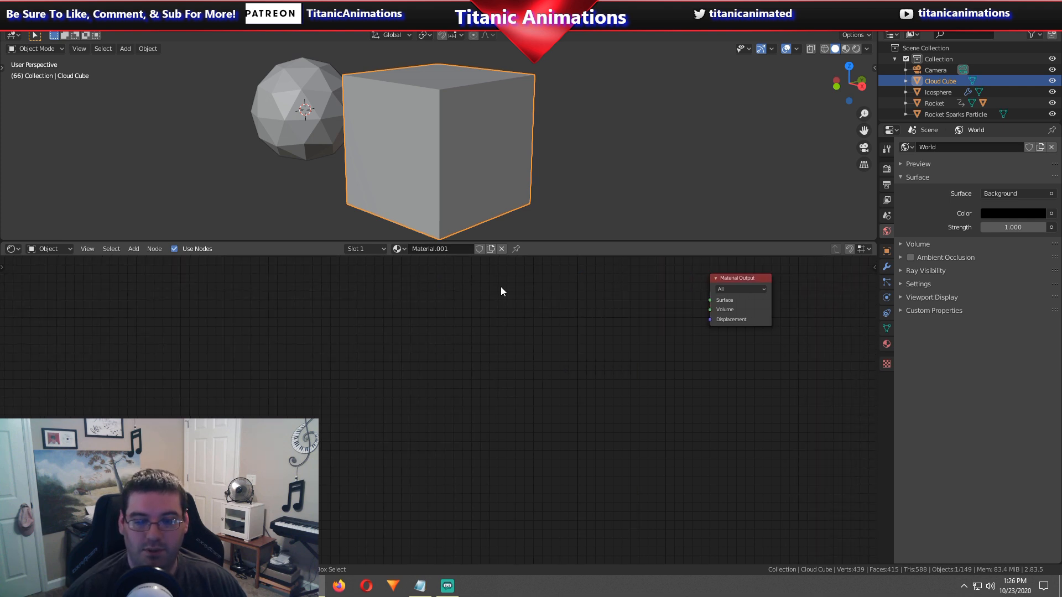
Rename the Cloud Cube's material as "Smoke".
click(454, 248)
text(Smoke)
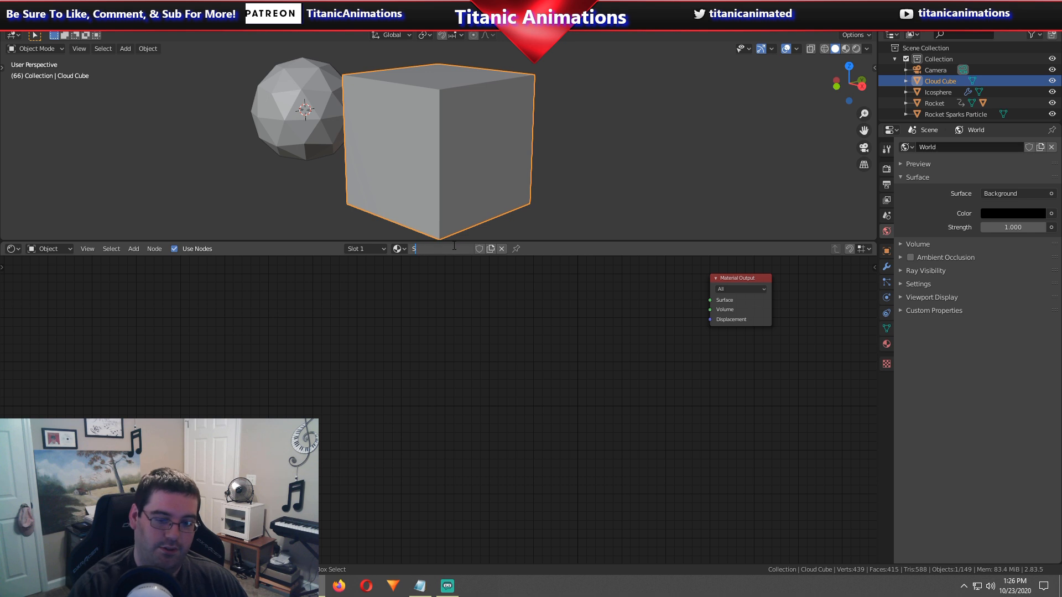
key(Return)
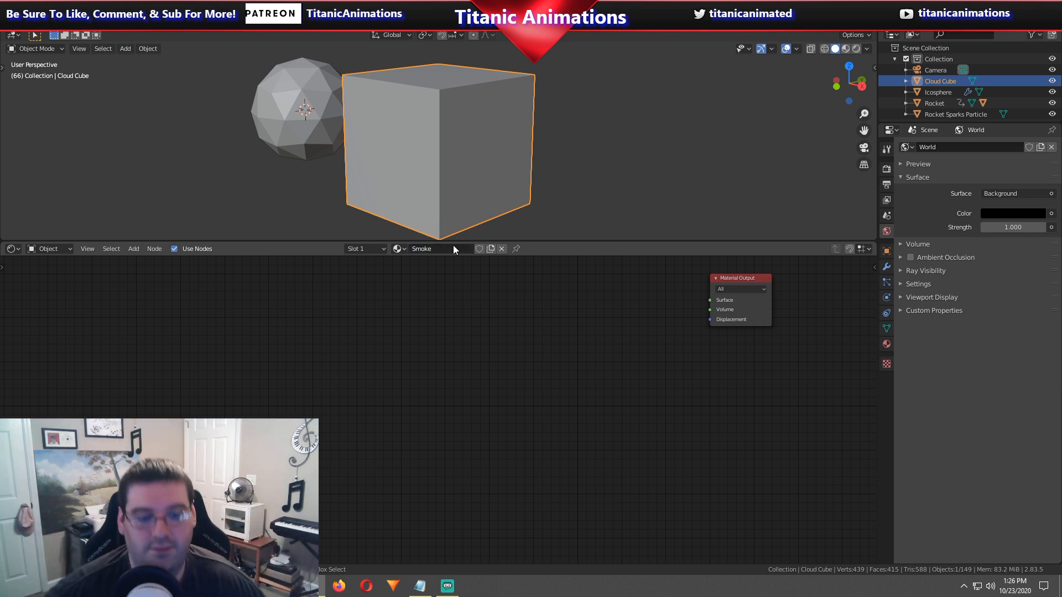
scroll(369, 344, down, 1)
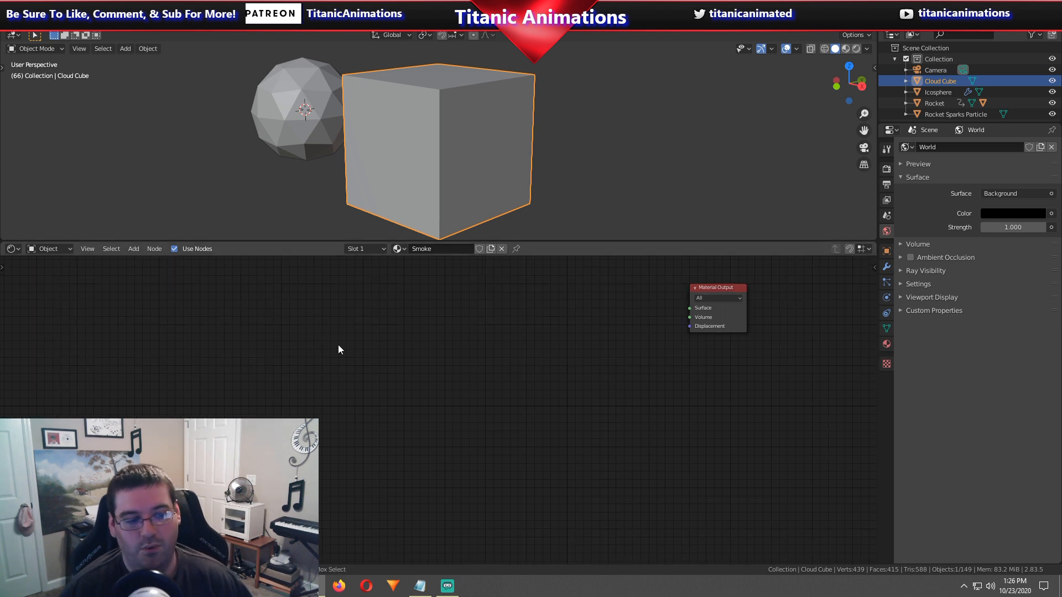
middle_drag(403, 386, 516, 365)
scroll(467, 365, down, 1)
scroll(432, 340, up, 1)
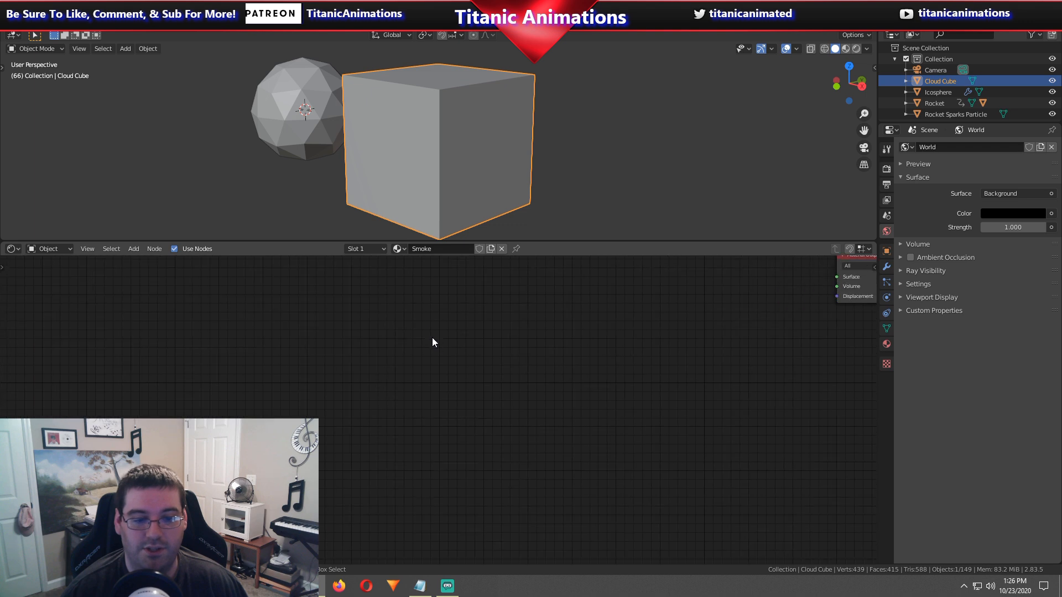
middle_drag(434, 336, 435, 339)
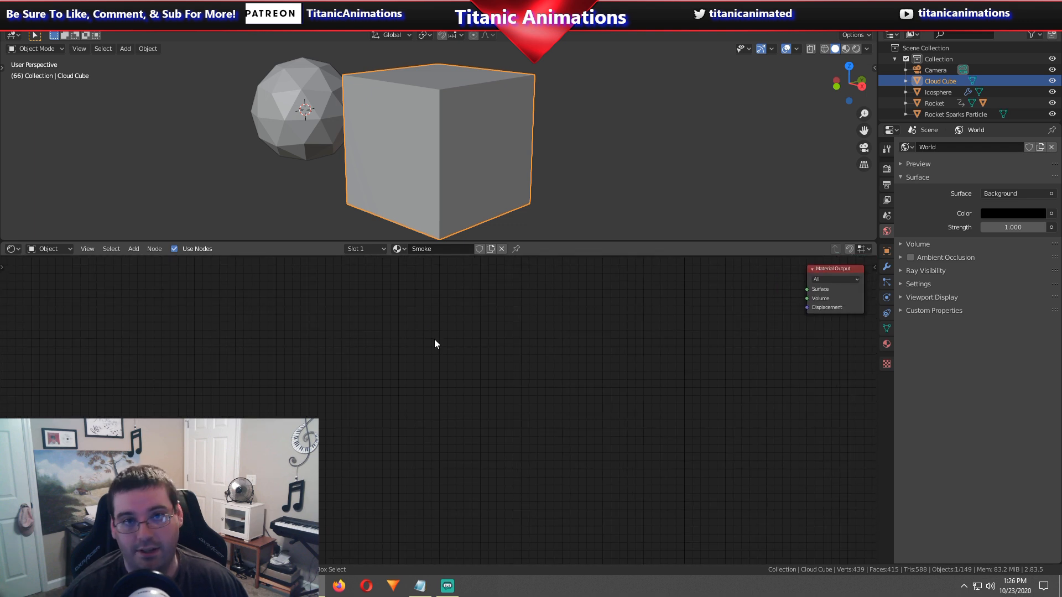
key(shift+a)
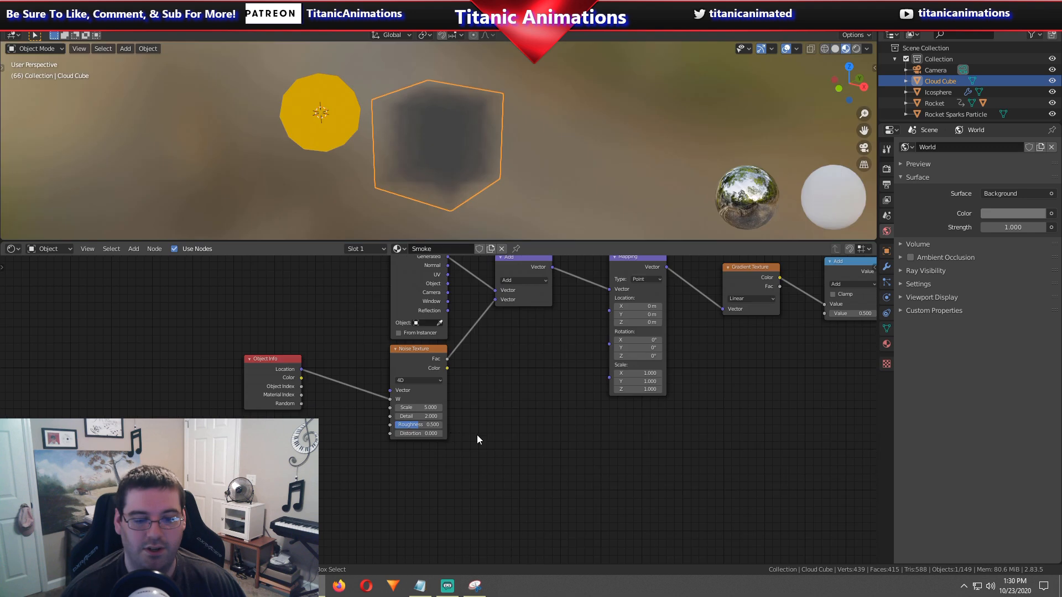
Examine the Smoke material's node chain from Object Info and Texture Coordinate through to the Material Output.
middle_drag(479, 436, 594, 449)
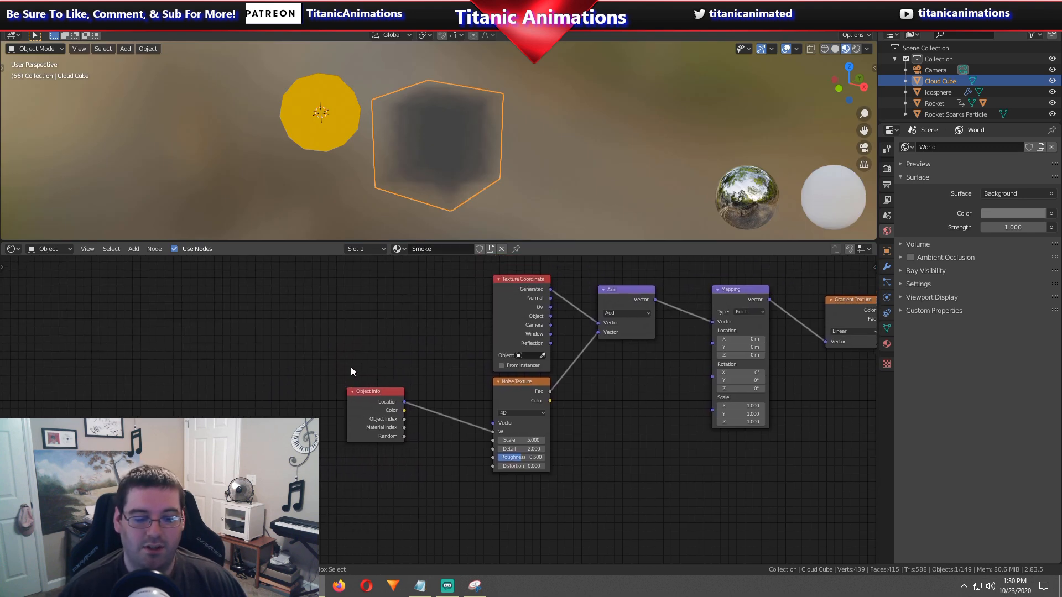
middle_drag(160, 375, 241, 361)
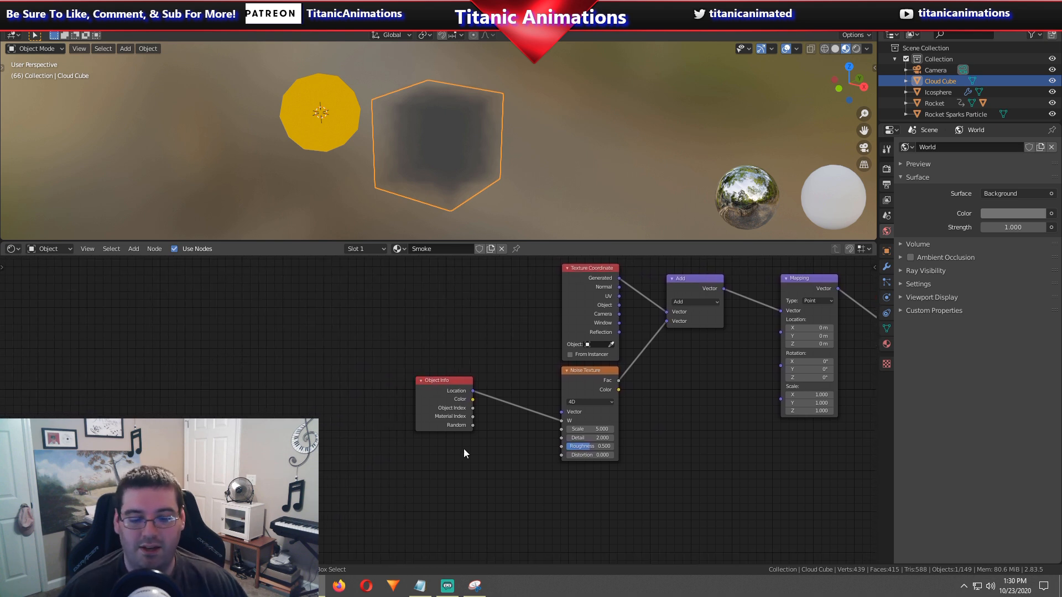
middle_drag(498, 354, 346, 343)
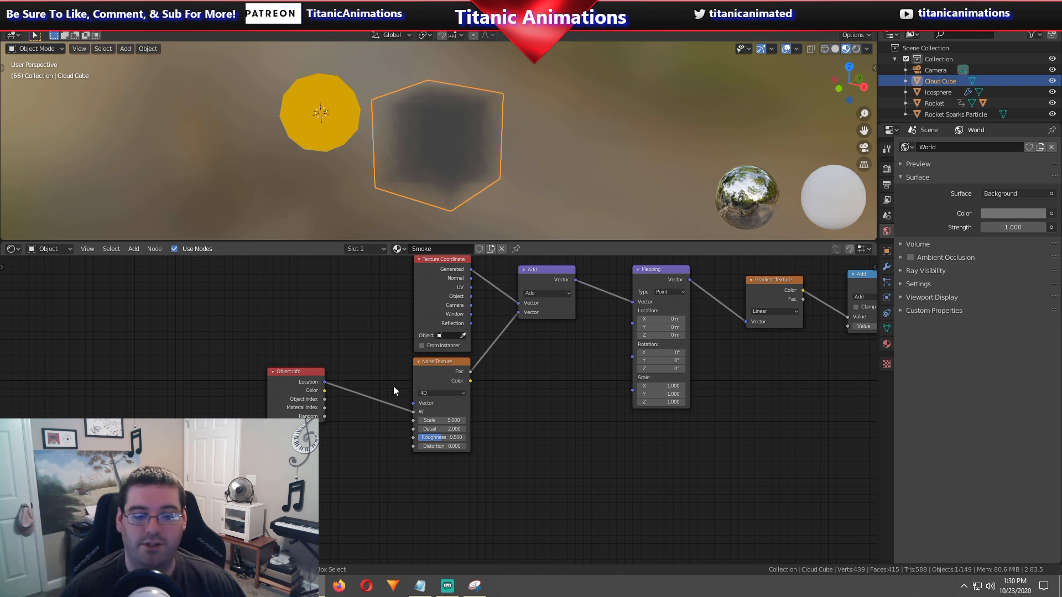
middle_drag(549, 427, 590, 450)
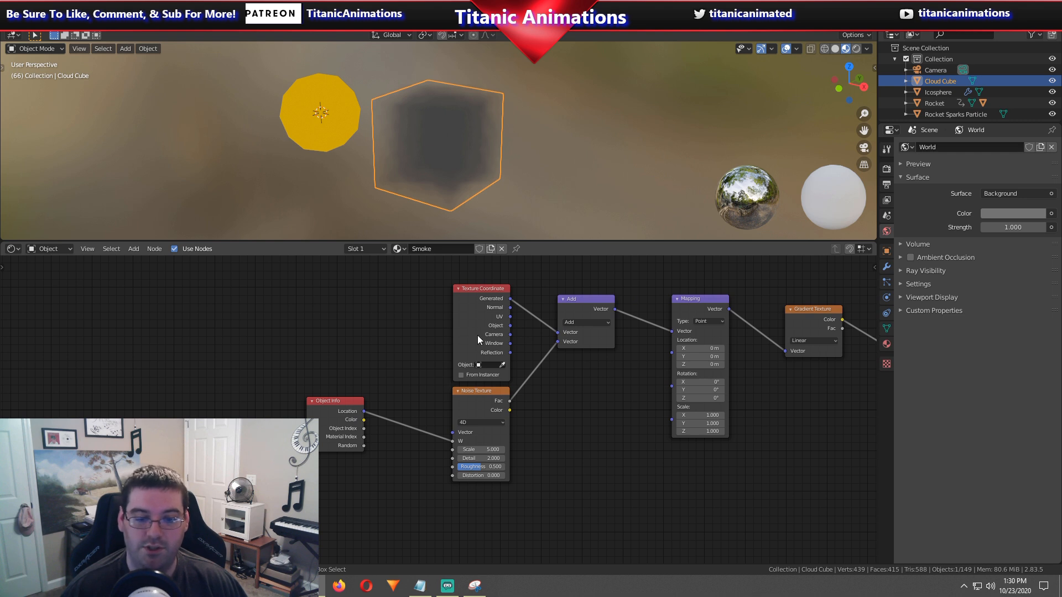
middle_drag(583, 383, 503, 405)
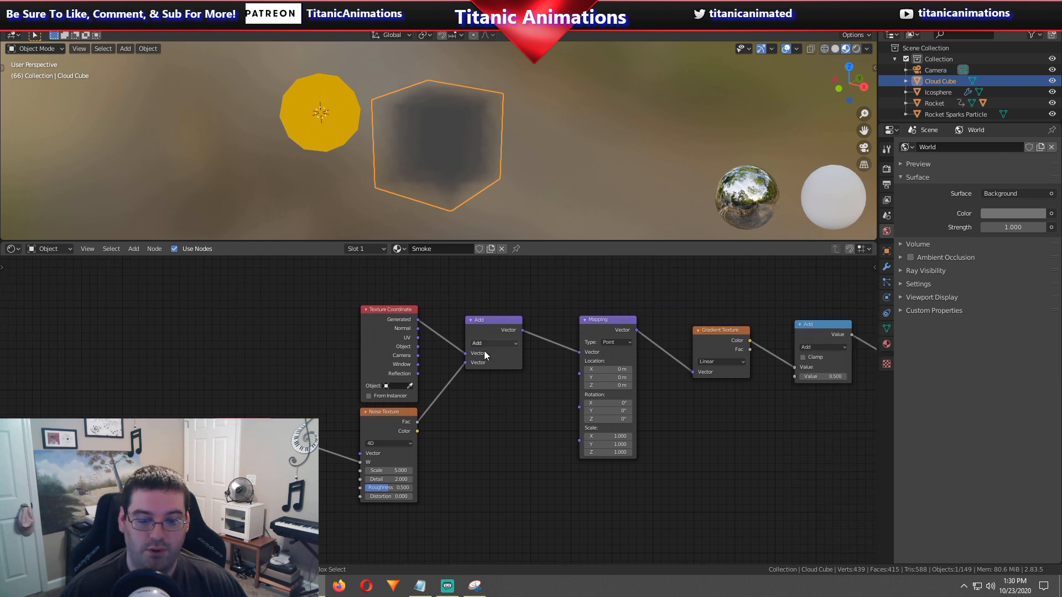
middle_drag(533, 451, 489, 403)
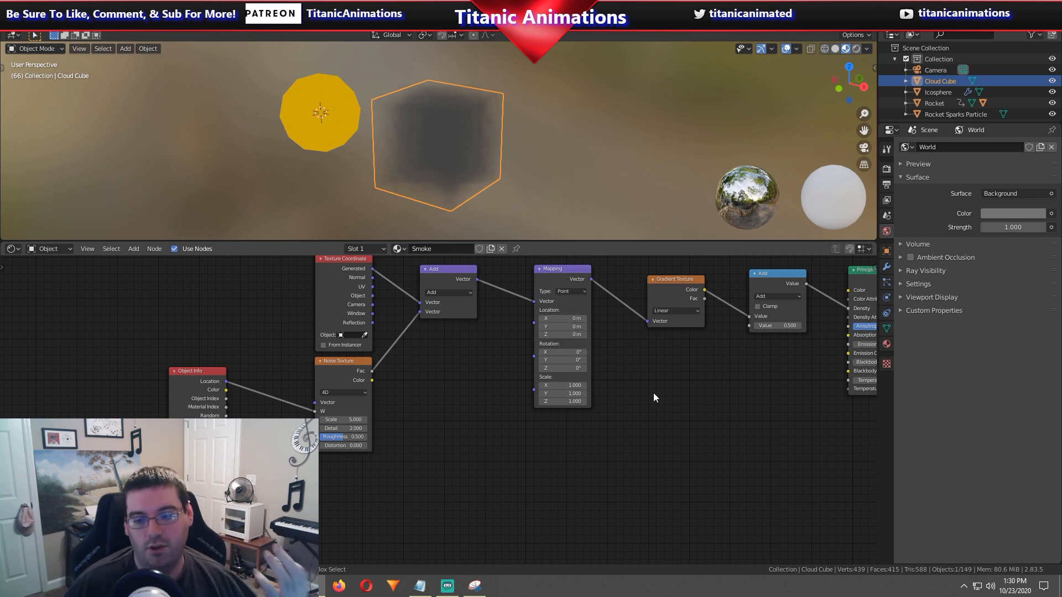
middle_drag(672, 369, 557, 384)
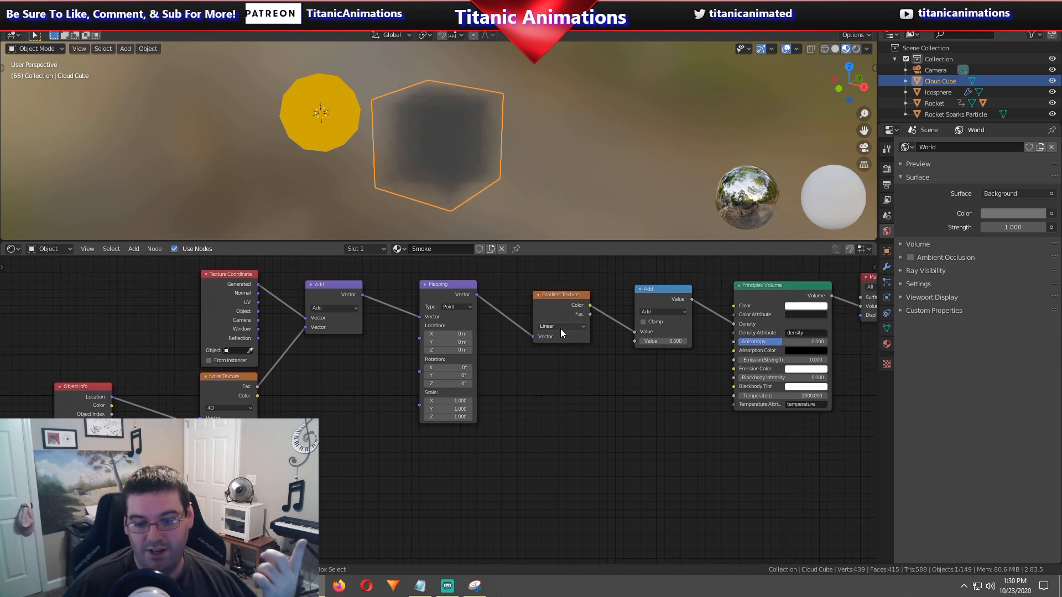
middle_drag(702, 456, 576, 467)
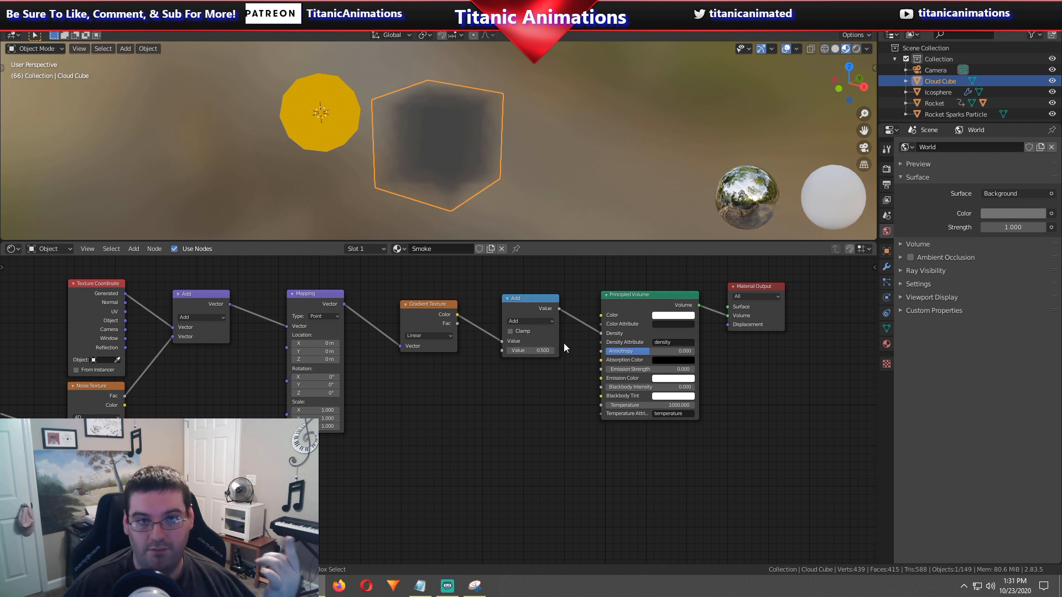
middle_drag(565, 464, 463, 460)
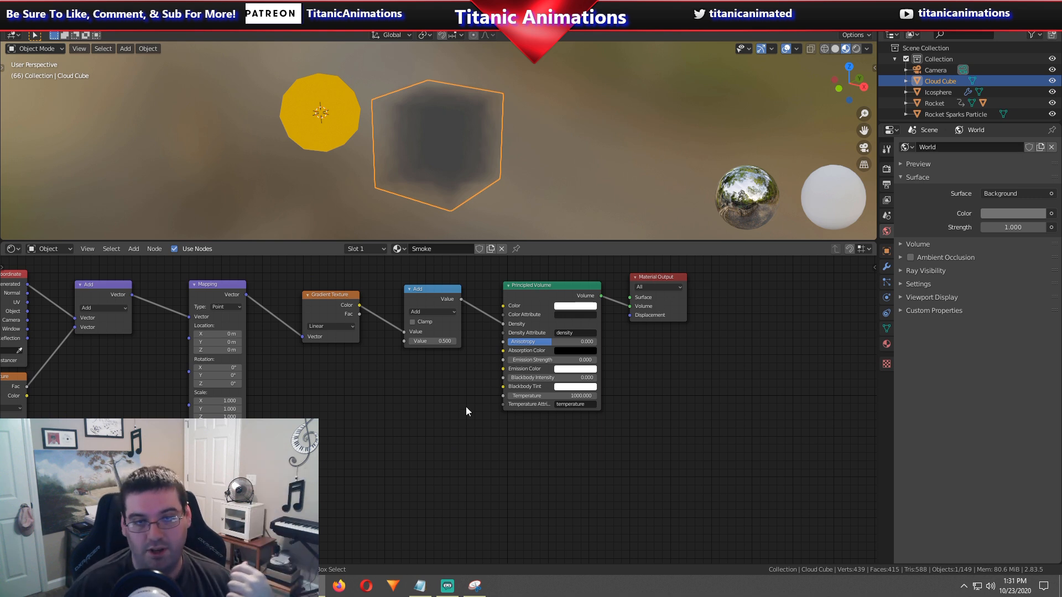
Set the Noise Texture node's Scale to 7.7.
middle_drag(411, 420, 533, 425)
scroll(499, 411, up, 2)
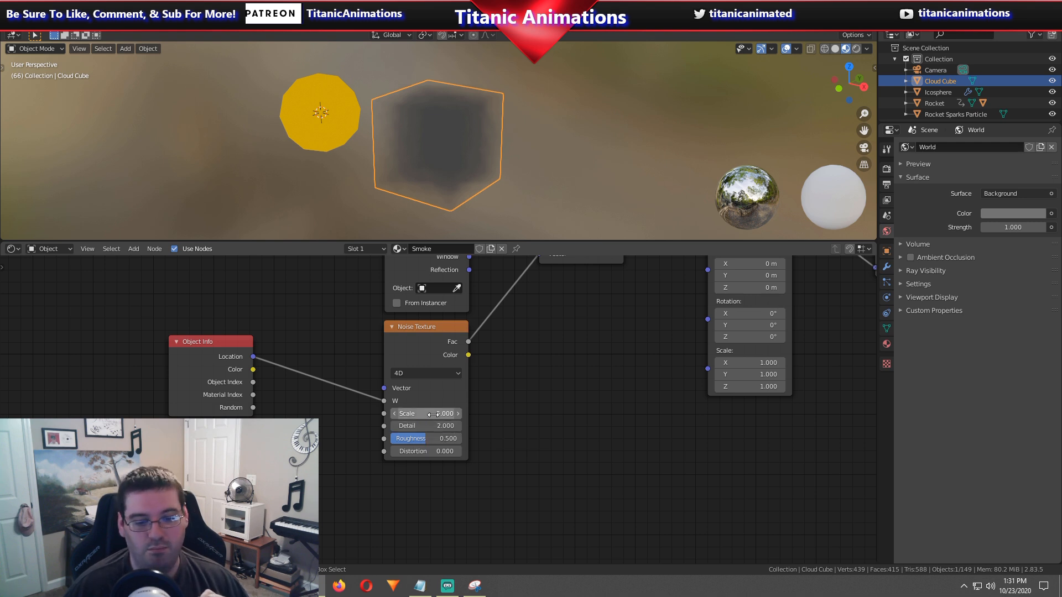
mouse_move(425, 413)
mouse_down()
mouse_move(509, 413)
mouse_move(423, 416)
mouse_move(433, 417)
mouse_up()
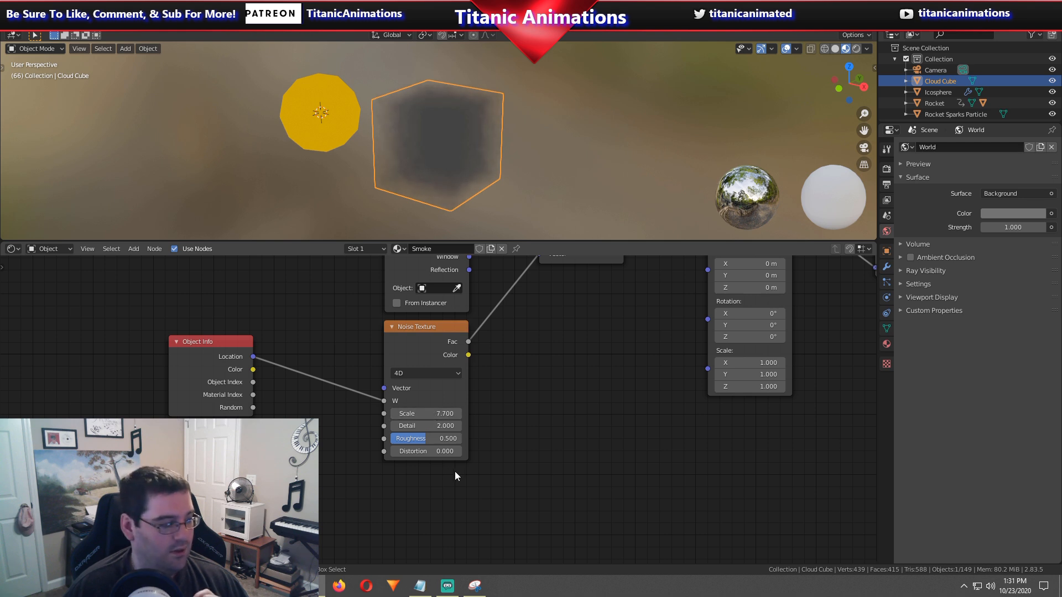
Set the Mapping node's Location to 3 m on X, Y and Z.
middle_drag(539, 390, 349, 397)
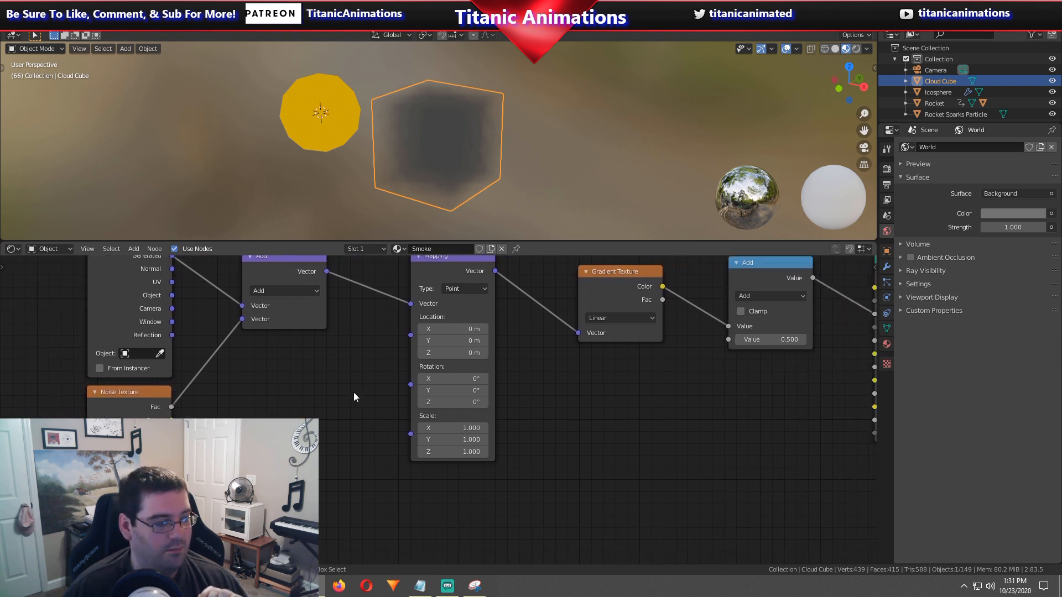
click(468, 329)
text(3)
key(Tab)
text(3)
key(Tab)
text(3)
key(Tab)
Set the Mapping node's Scale to -3 on X, Y and Z.
click(459, 427)
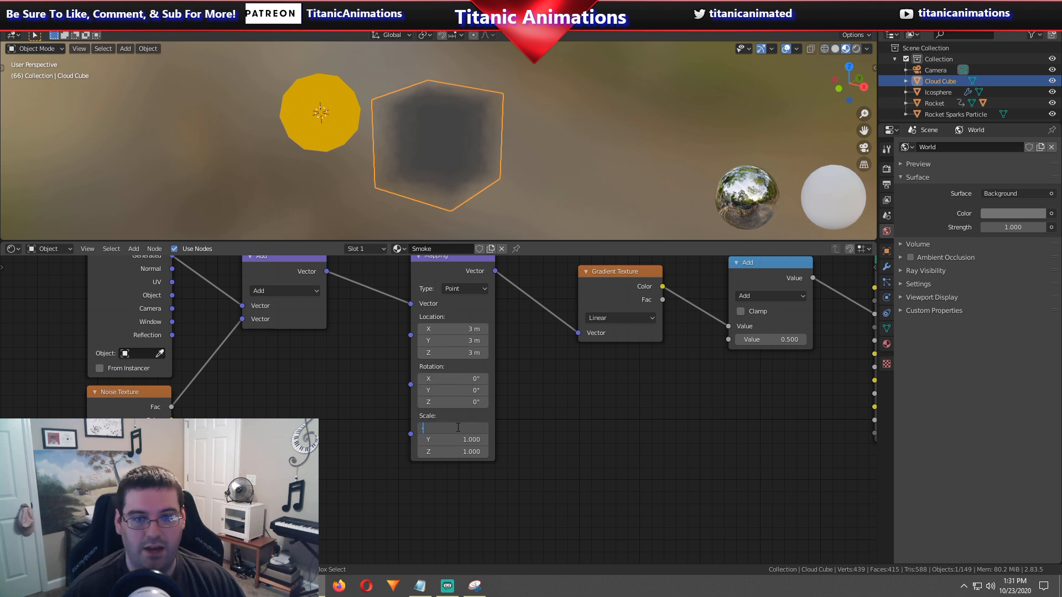
text(3)
key(Tab)
text(-3)
key(Tab)
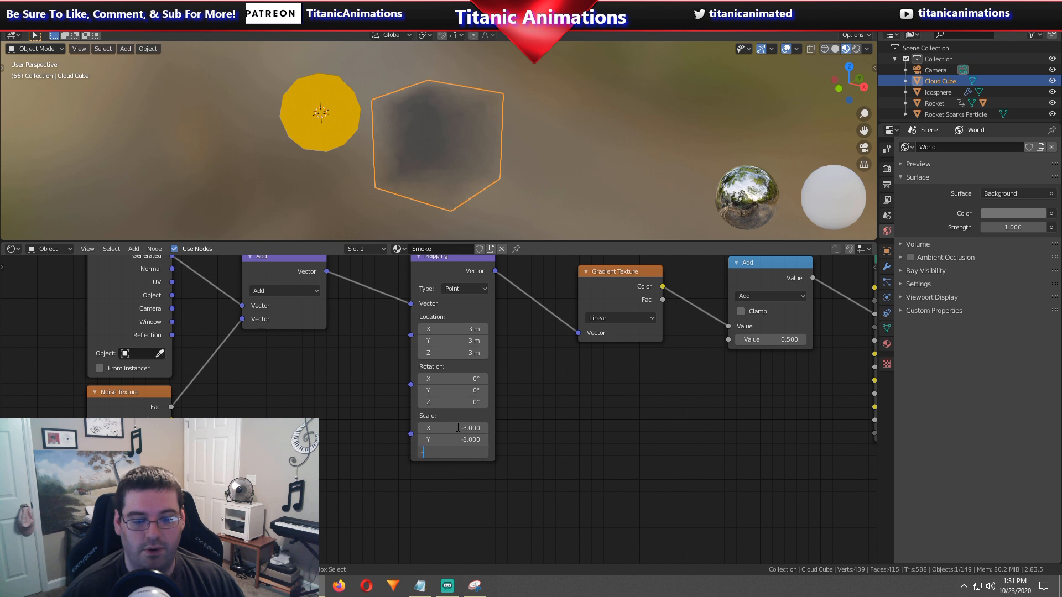
text(-3)
key(Return)
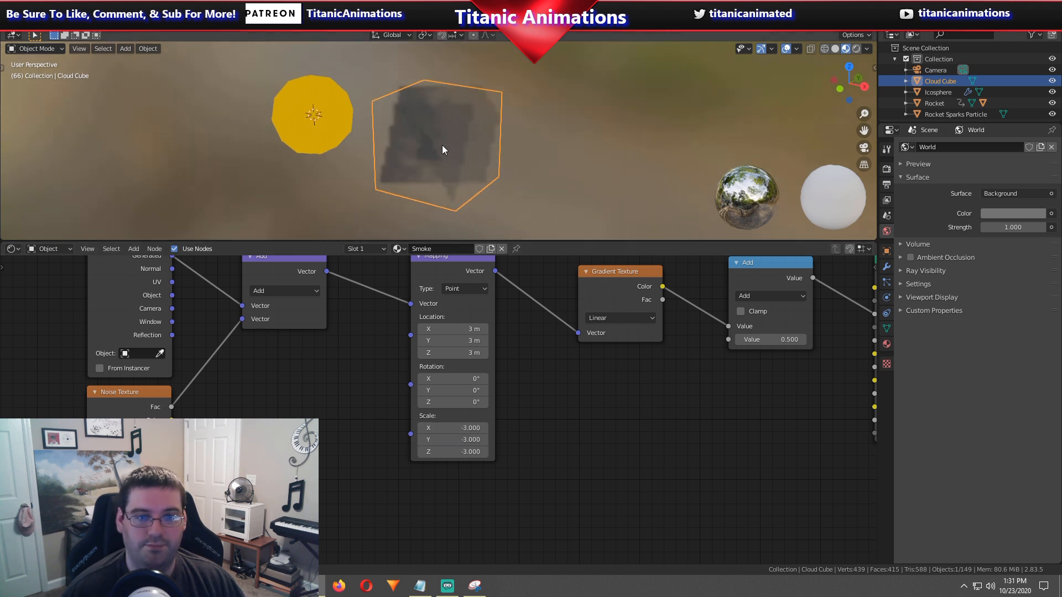
Change the Gradient Texture's type to Quadratic sphere and inspect the cloud volume in the 3D viewport.
middle_drag(439, 145, 462, 143)
middle_drag(653, 357, 476, 370)
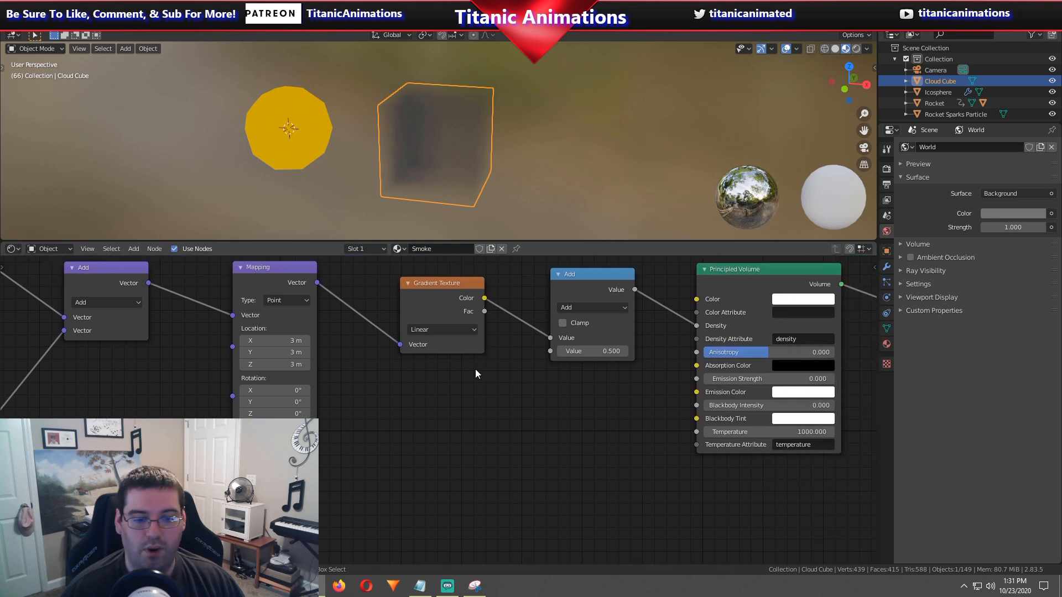
click(437, 330)
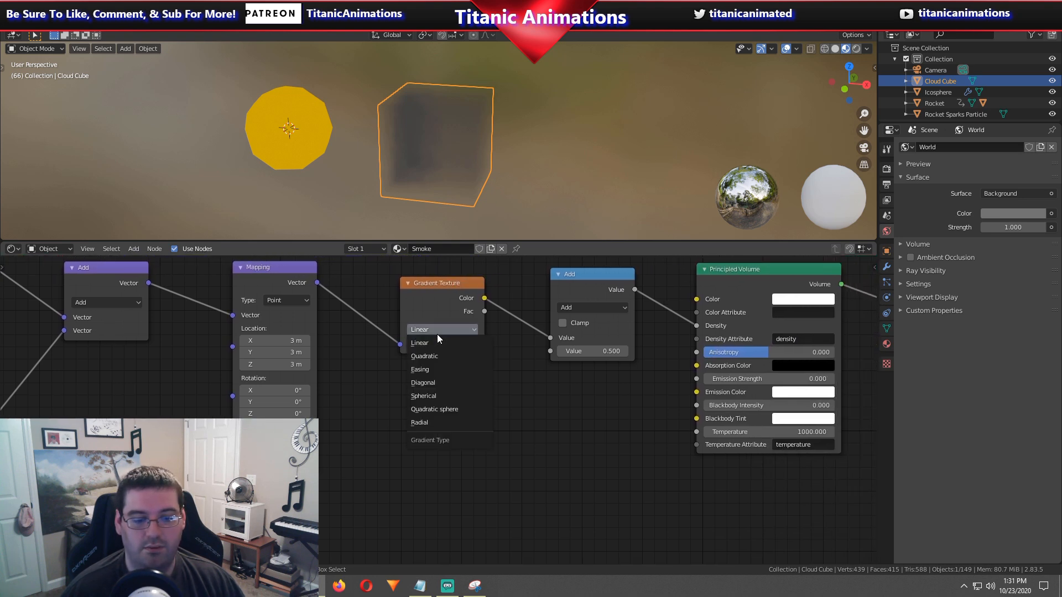
click(454, 408)
middle_drag(503, 158, 399, 162)
middle_drag(458, 145, 505, 136)
scroll(497, 148, up, 4)
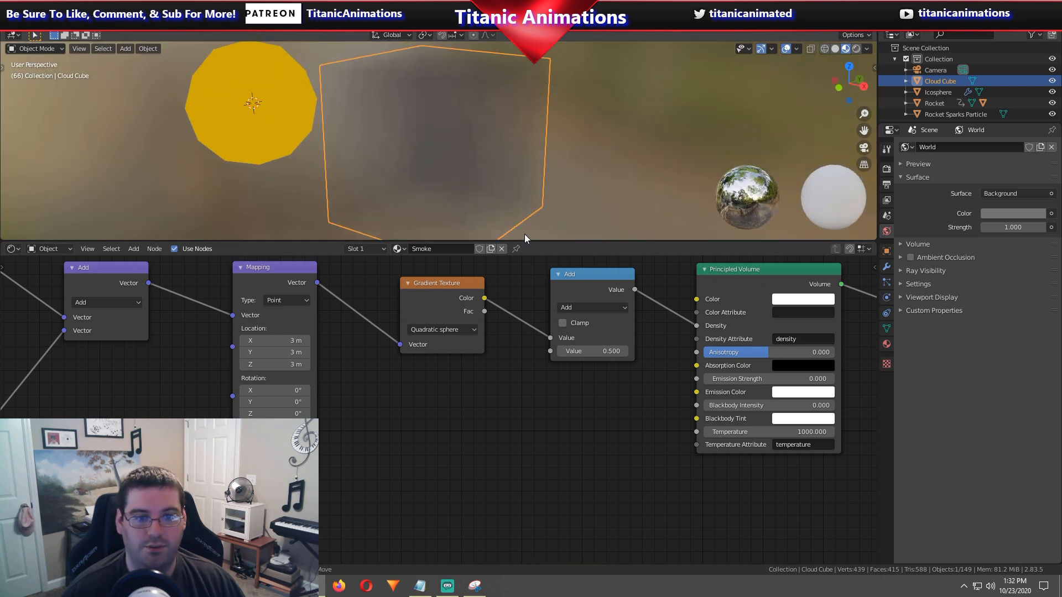
scroll(519, 174, down, 3)
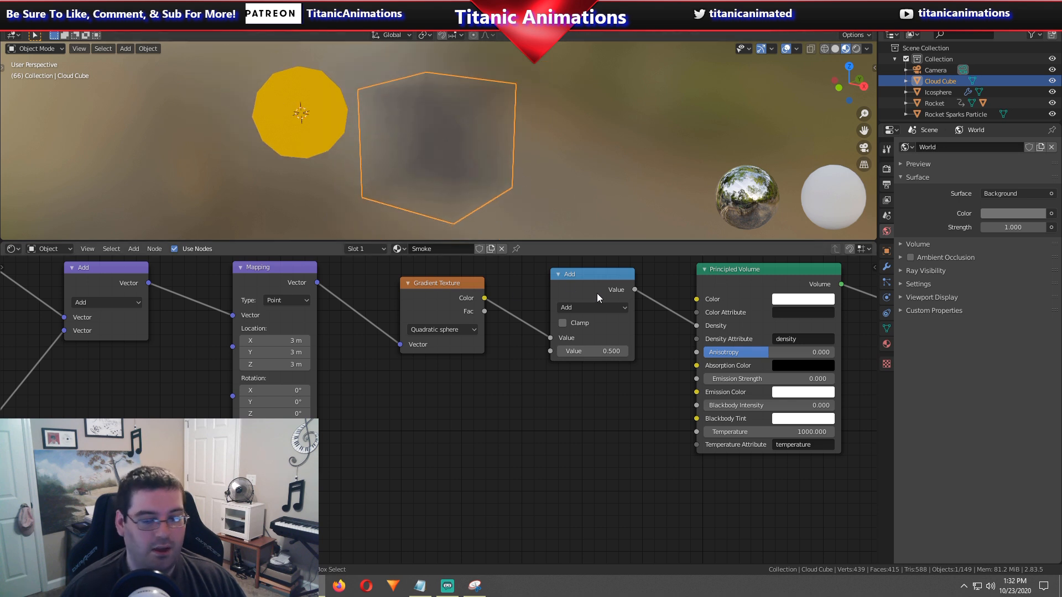
Switch the math node feeding the volume's Density to Multiply and raise its value to 239.3.
click(601, 313)
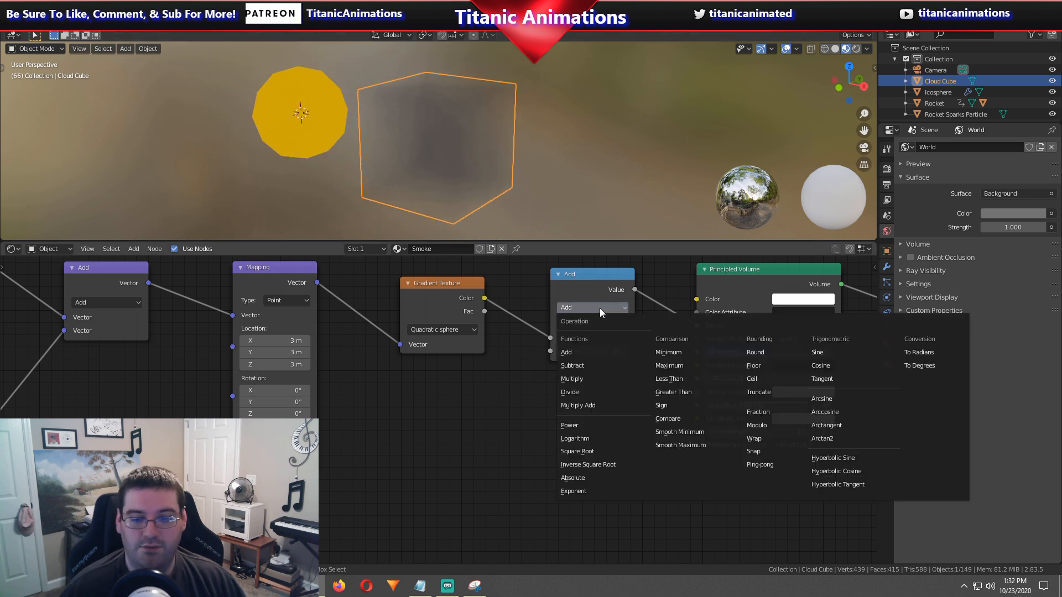
click(591, 381)
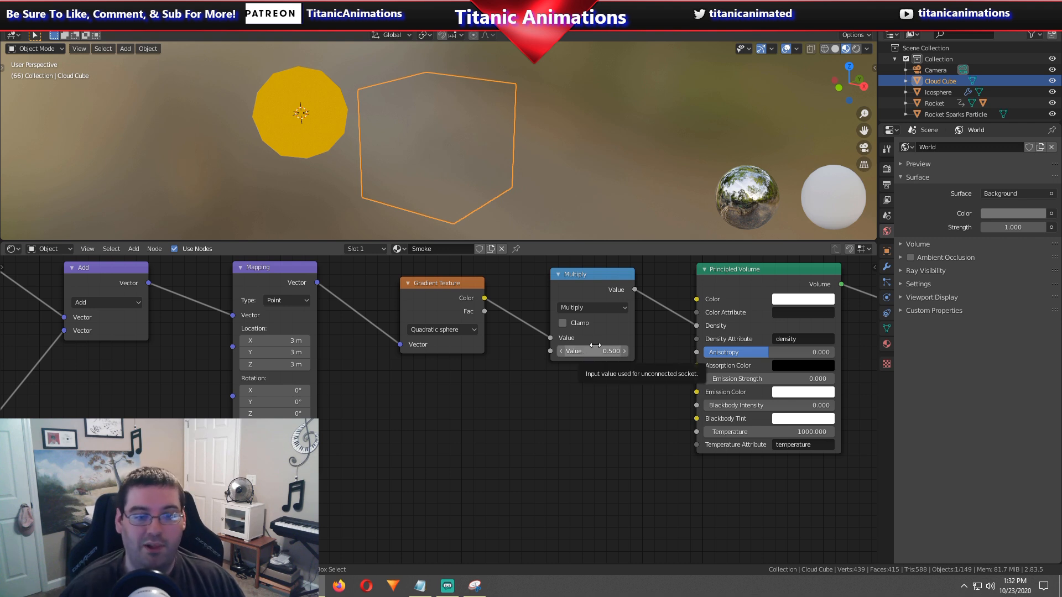
click(596, 351)
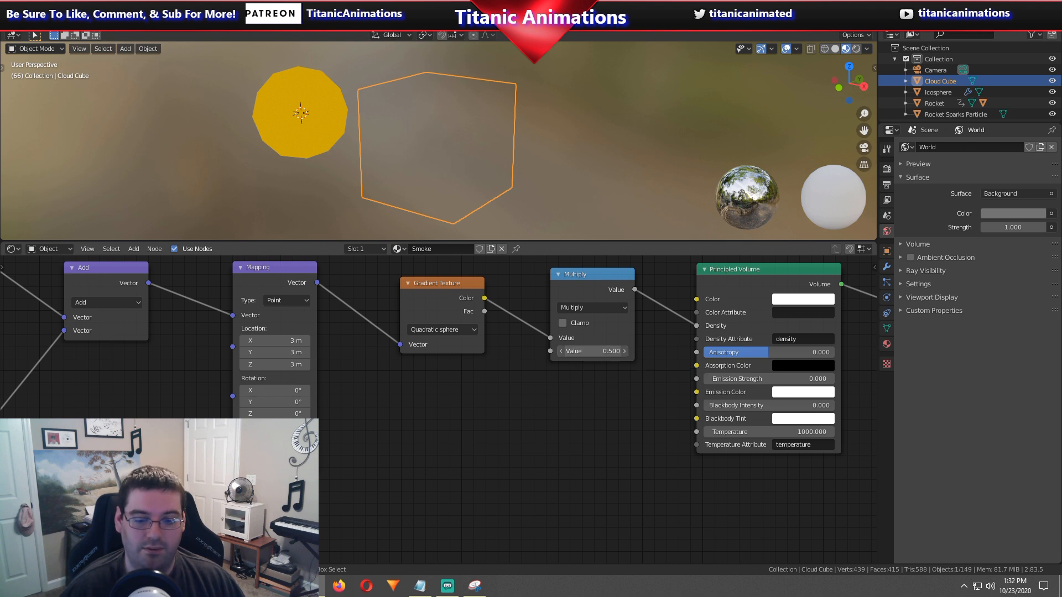
text(0.8)
click(574, 408)
drag(575, 352, 675, 352)
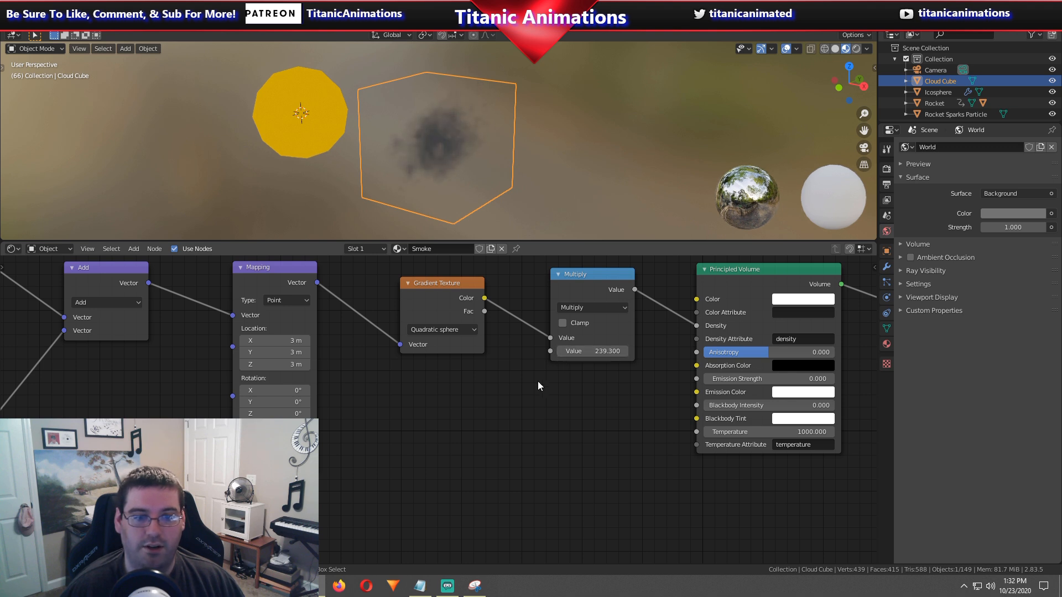
Select the Principled Volume node and check its Color setting.
middle_drag(639, 417, 389, 436)
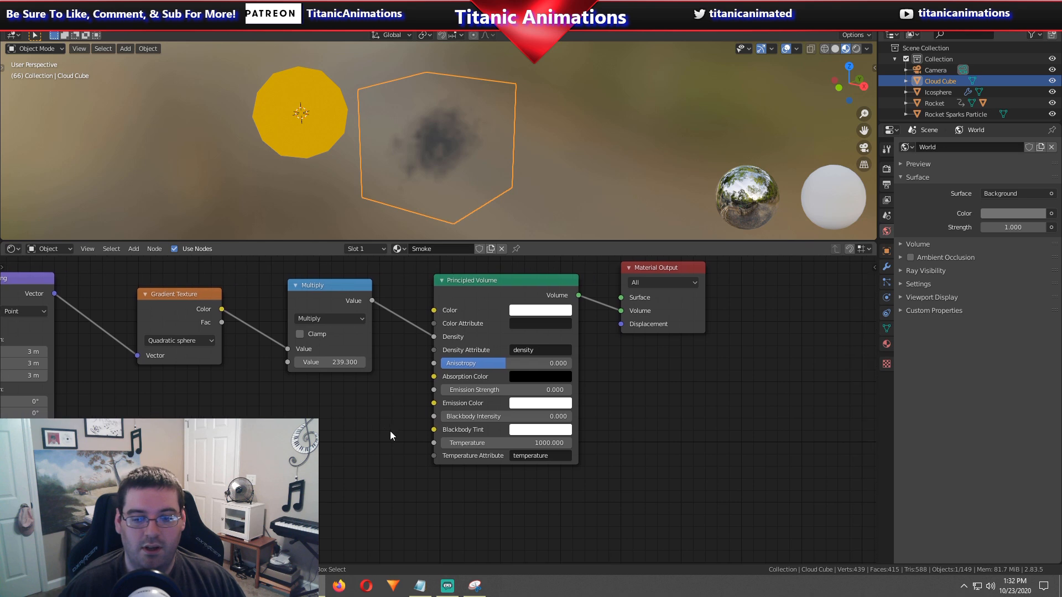
click(543, 306)
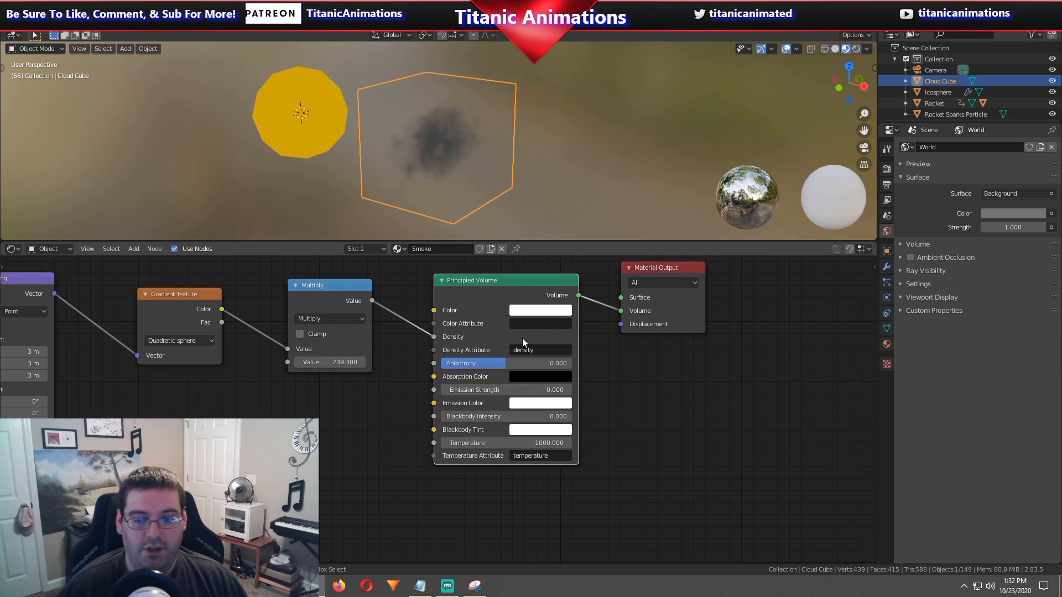
click(528, 311)
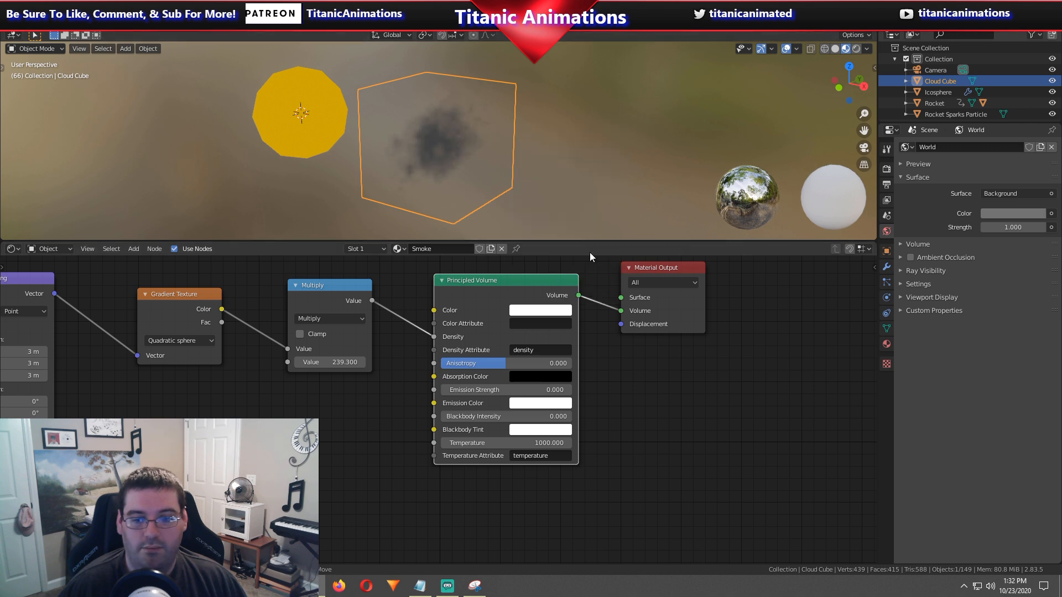
Return to the Layout workspace, turn on rendered viewport shading and inspect the Cloud Cube's smoke up close.
scroll(446, 205, down, 3)
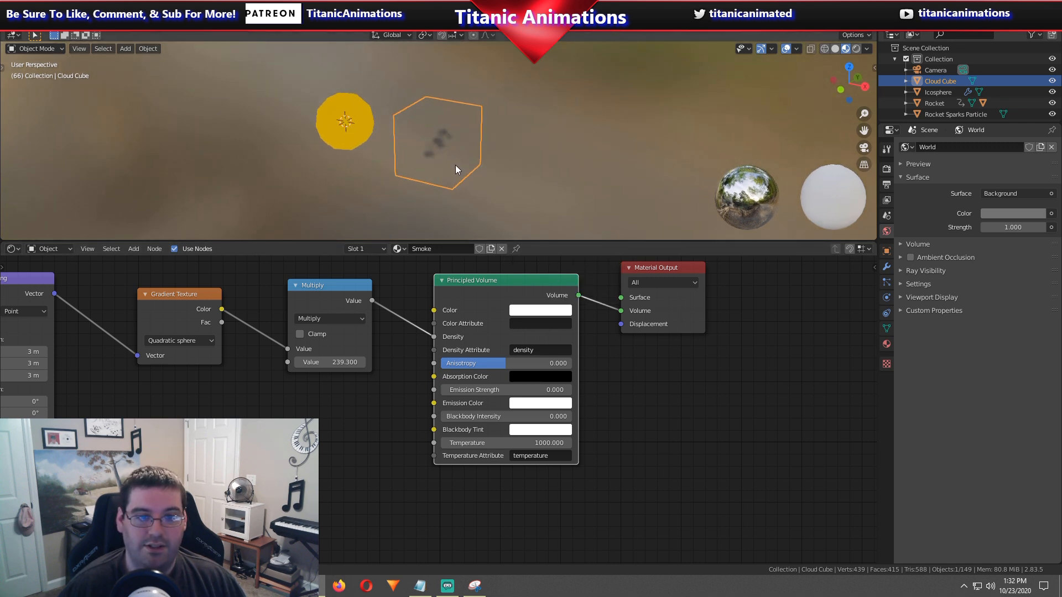
middle_drag(453, 167, 443, 161)
click(153, 21)
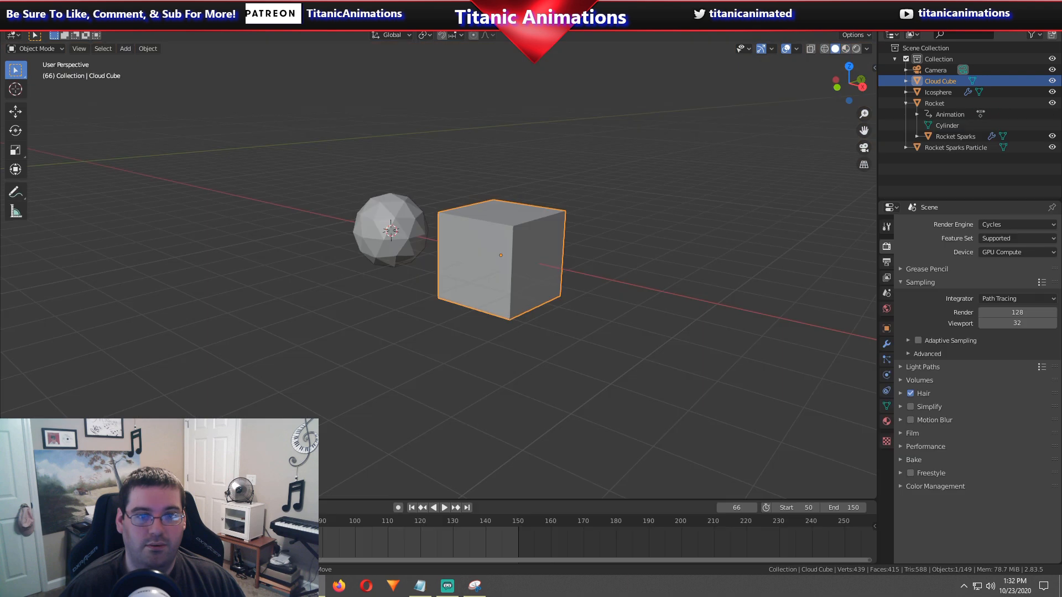
mouse_move(503, 225)
middle_down()
mouse_move(547, 271)
mouse_move(527, 286)
mouse_move(560, 257)
mouse_move(502, 282)
mouse_move(520, 278)
middle_up()
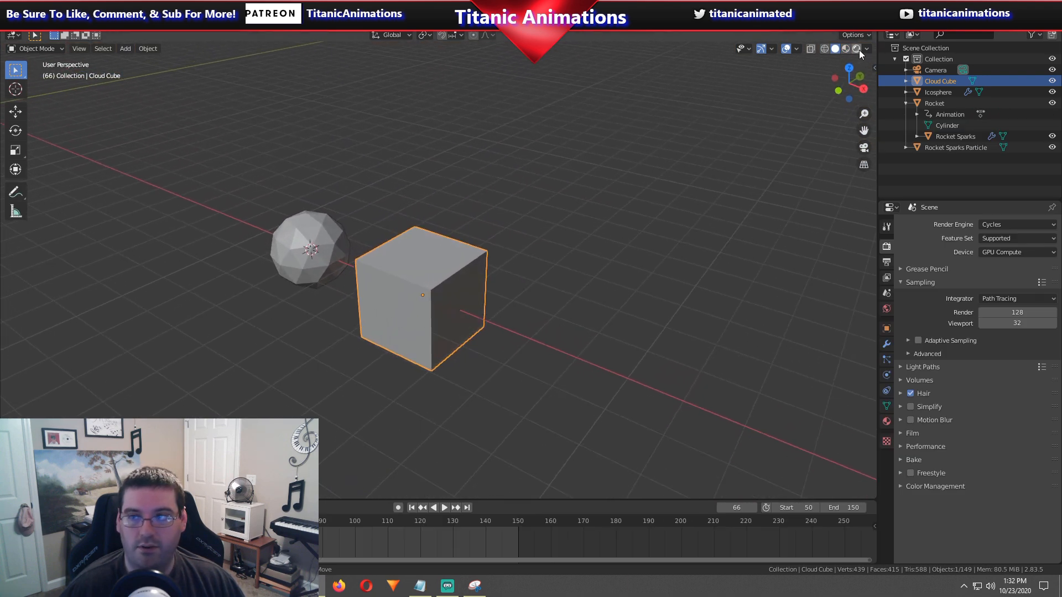
click(856, 49)
scroll(546, 236, up, 3)
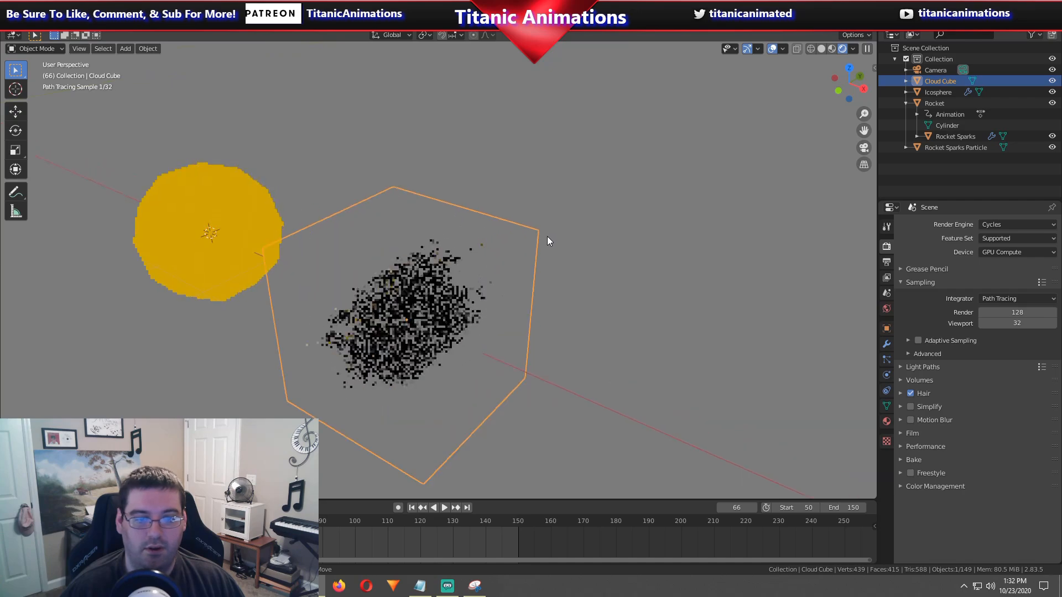
middle_drag(515, 279, 561, 224)
scroll(560, 224, up, 5)
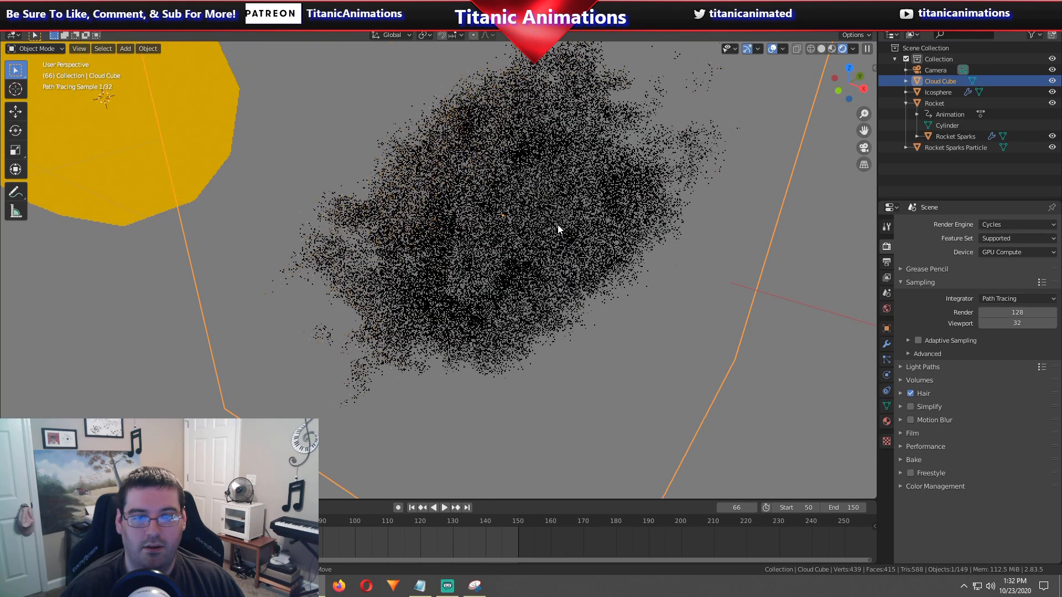
scroll(553, 227, down, 5)
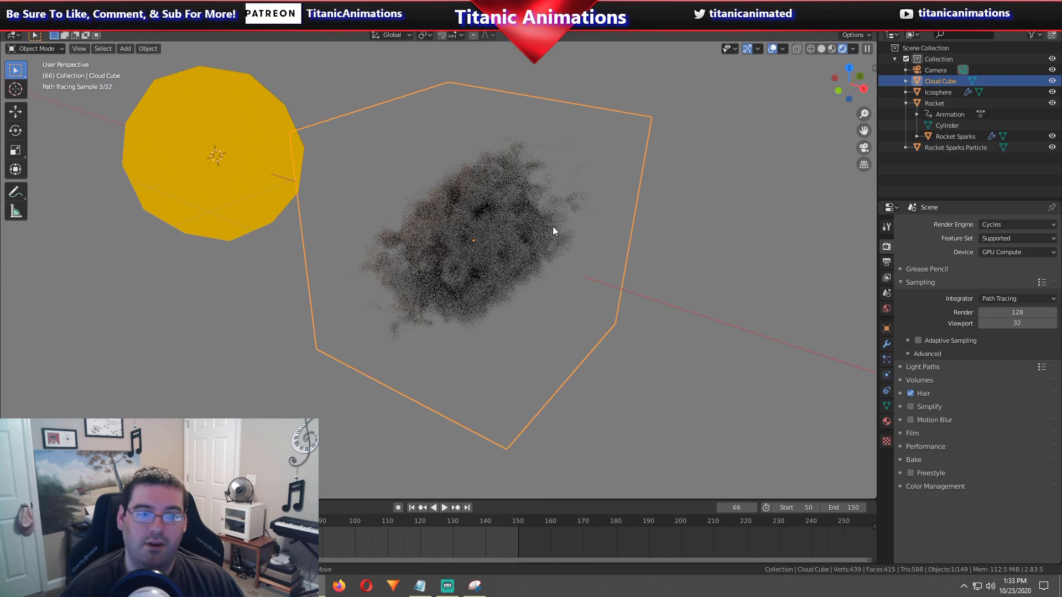
Select the Icosphere high above the Cloud Cube and open its smoke particle system settings.
scroll(546, 227, down, 2)
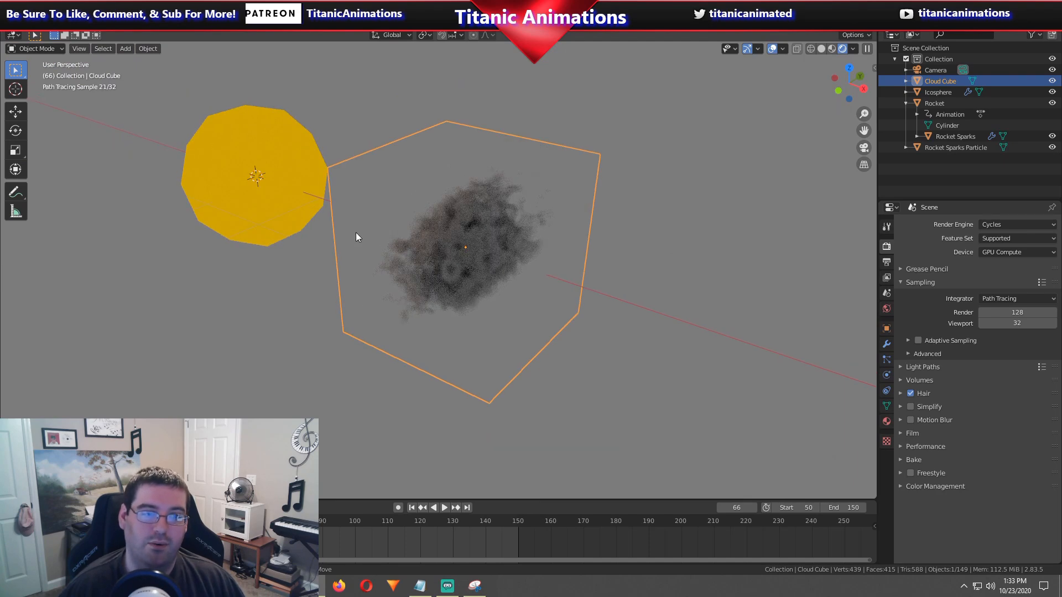
scroll(356, 234, down, 2)
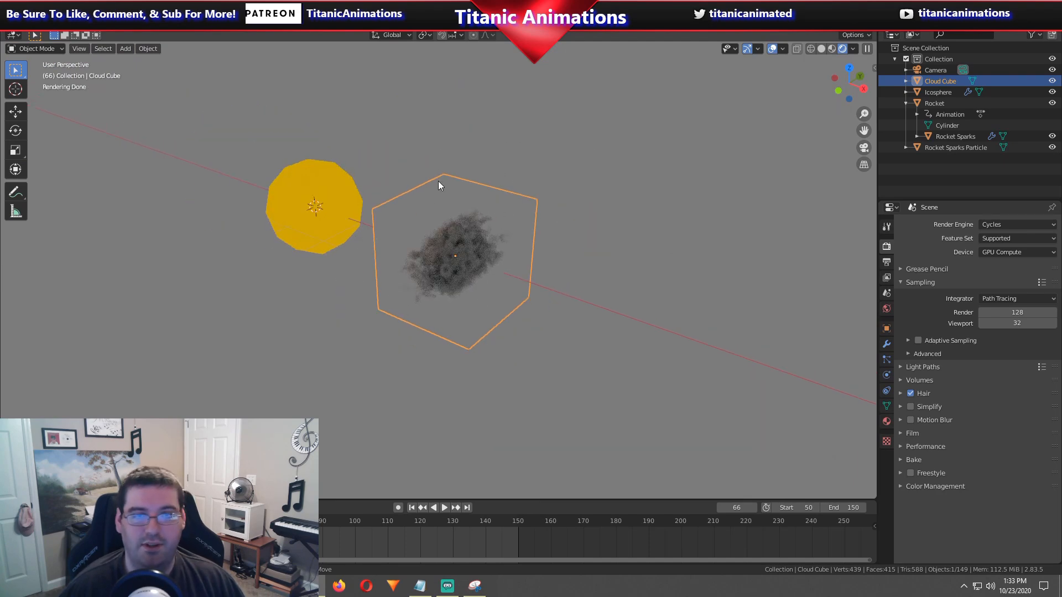
click(320, 194)
scroll(380, 232, down, 3)
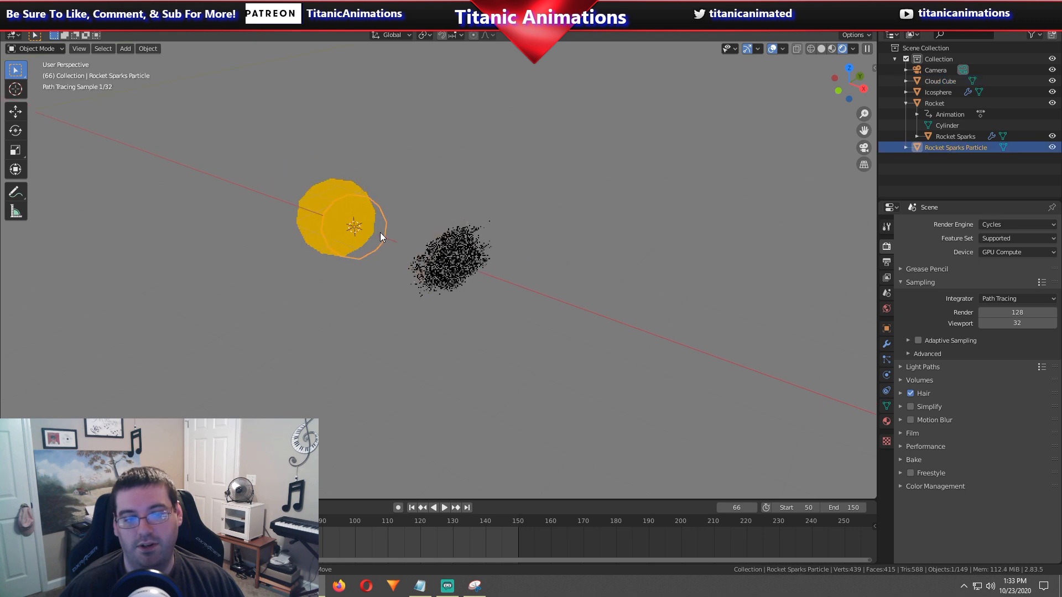
click(436, 266)
scroll(436, 264, down, 5)
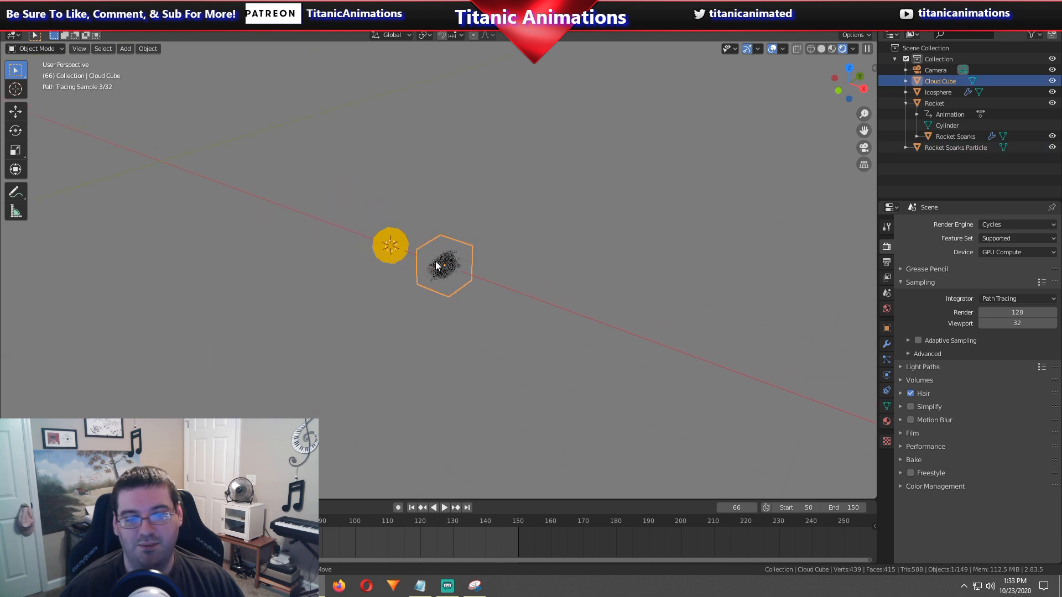
scroll(430, 257, down, 4)
shift+scroll(423, 251, up, 14)
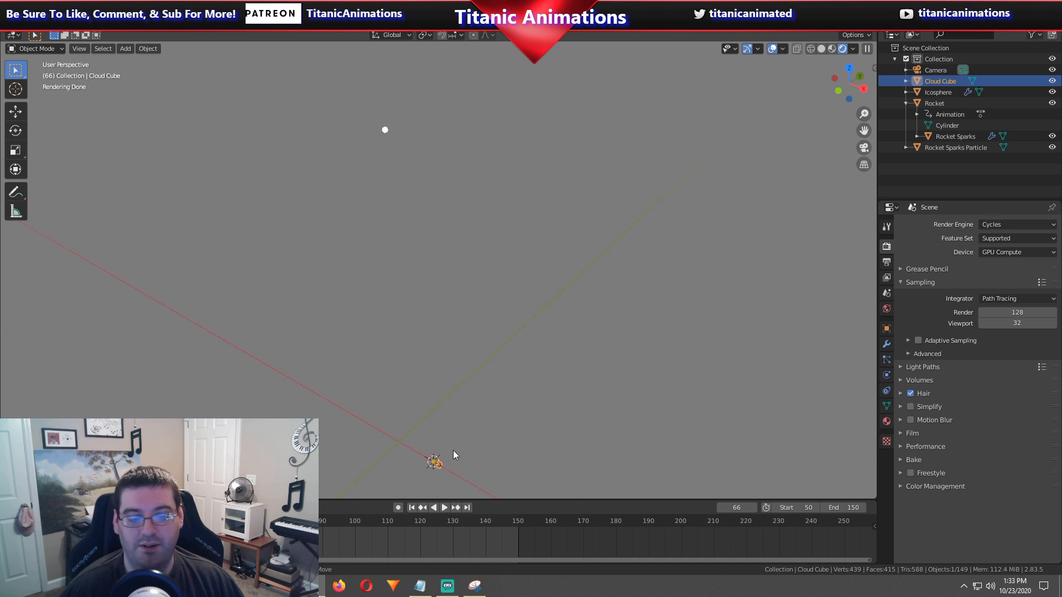
middle_drag(442, 467, 453, 280)
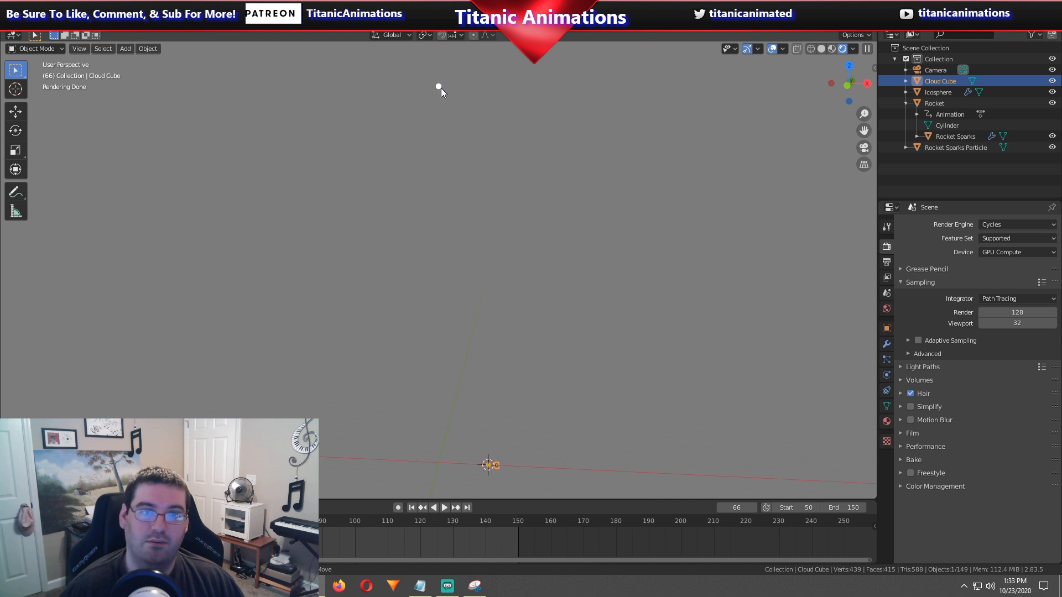
click(439, 85)
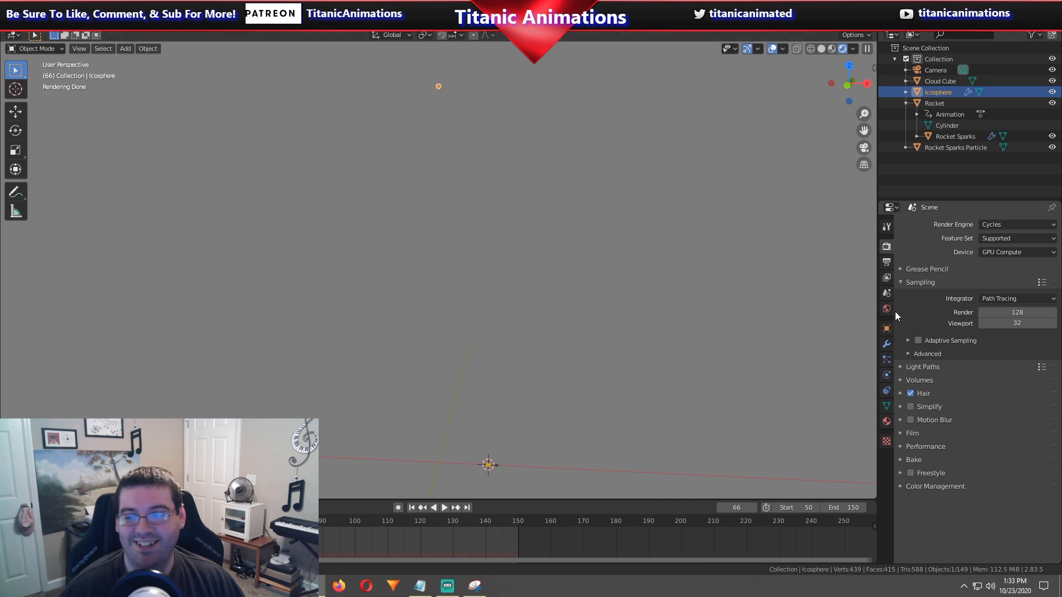
click(886, 359)
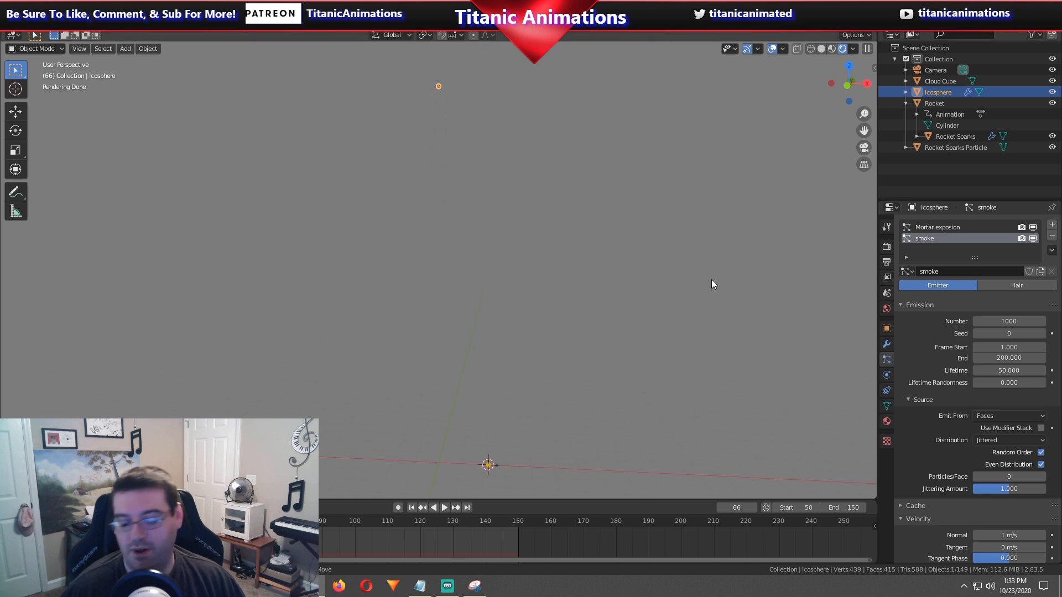
Frame the Icosphere and switch the viewport to Material Preview shading to view the area around it.
key(KP_Decimal)
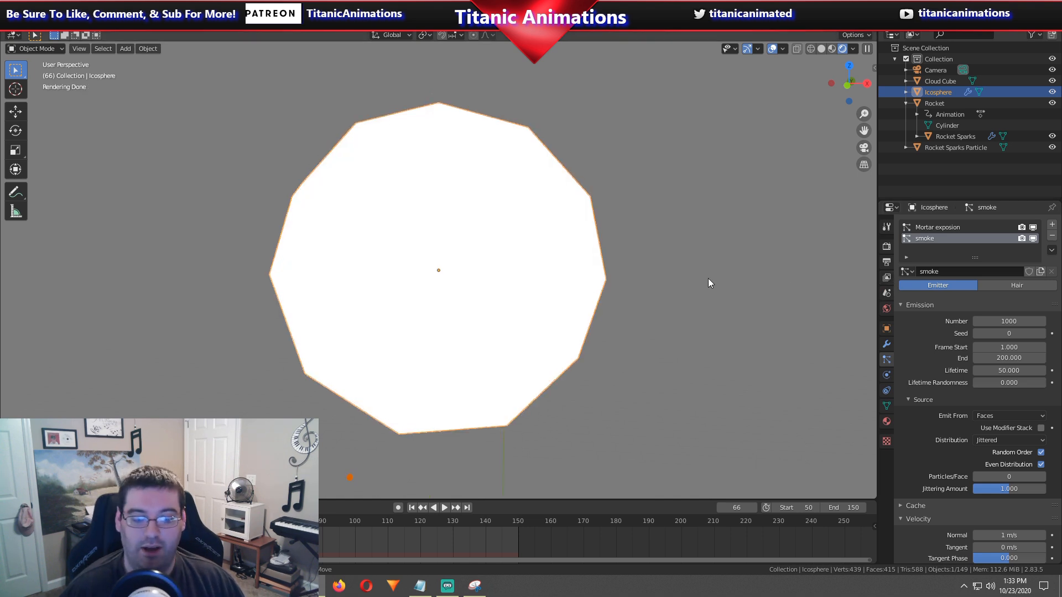
scroll(708, 278, down, 2)
click(832, 49)
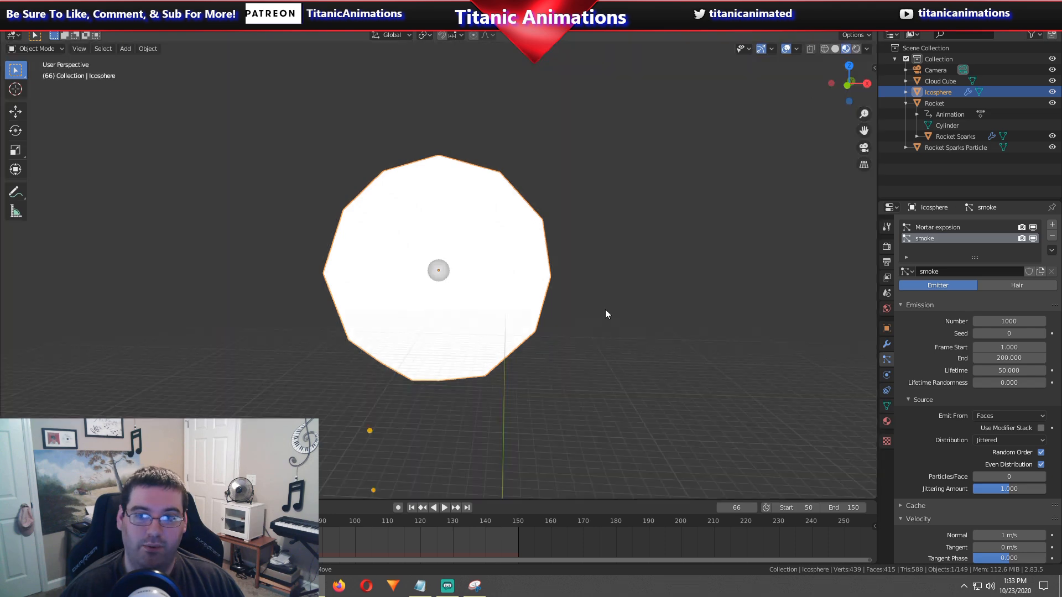
middle_drag(612, 303, 598, 322)
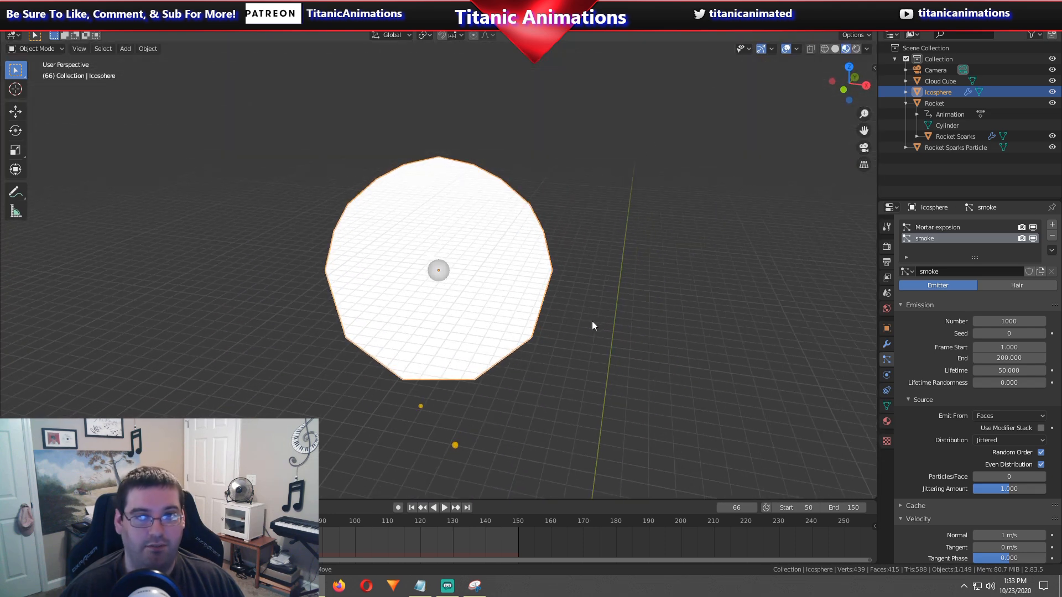
scroll(591, 321, down, 1)
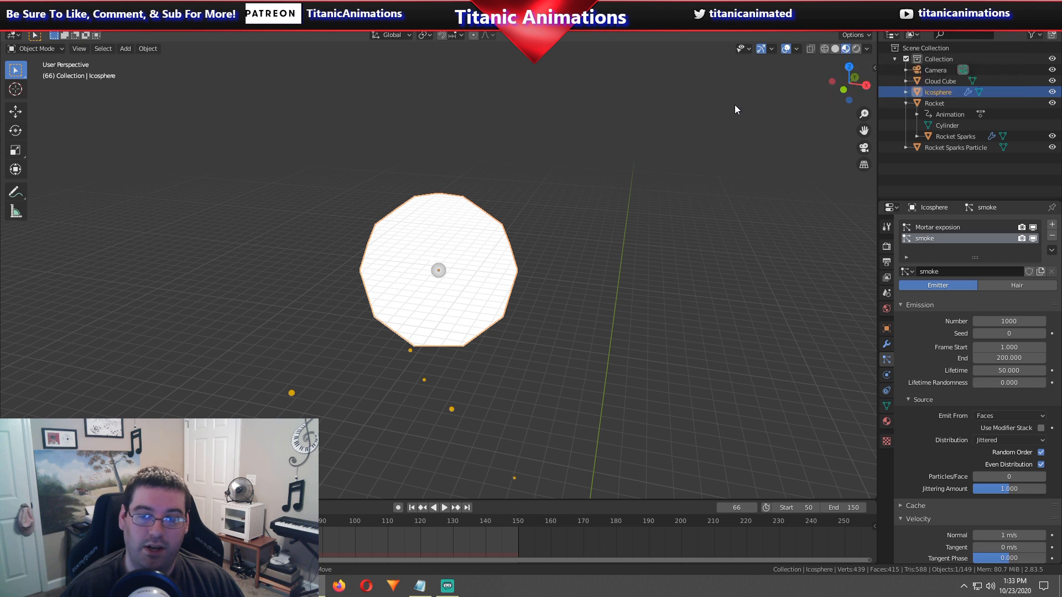
scroll(469, 257, down, 3)
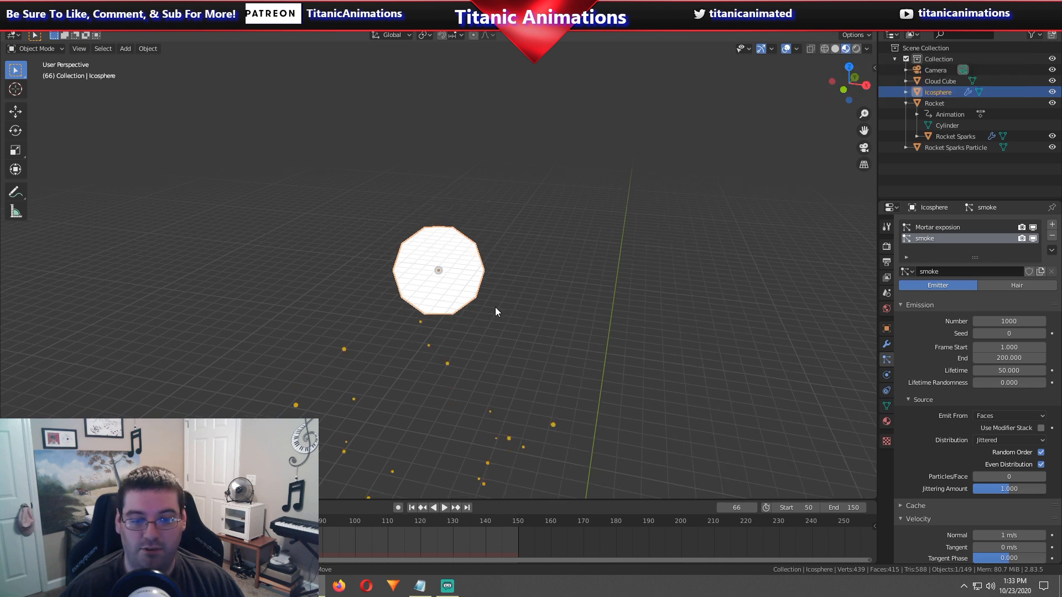
shift+middle_drag(579, 324, 579, 280)
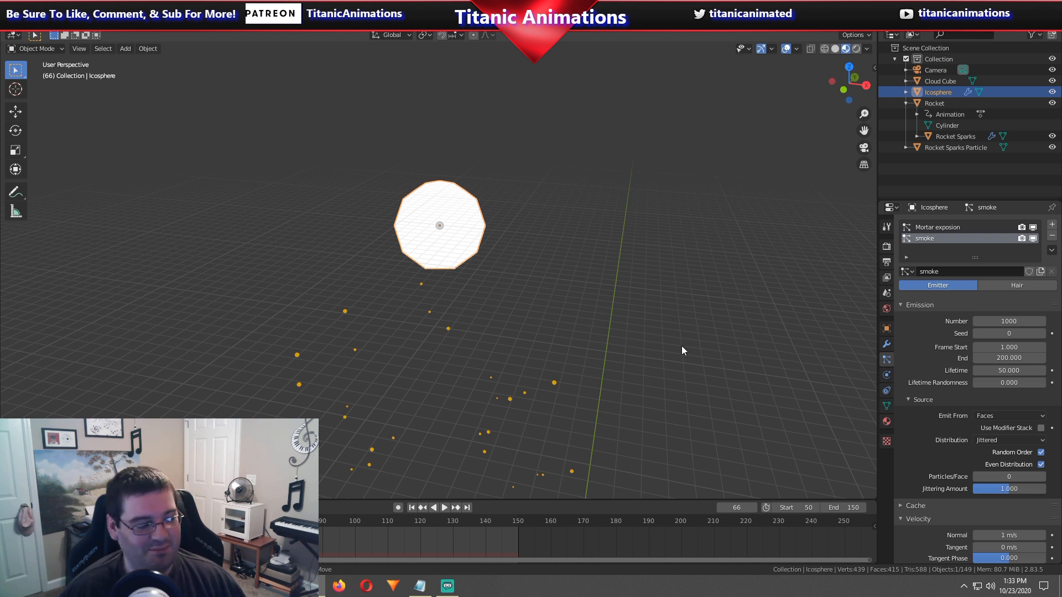
scroll(925, 455, down, 6)
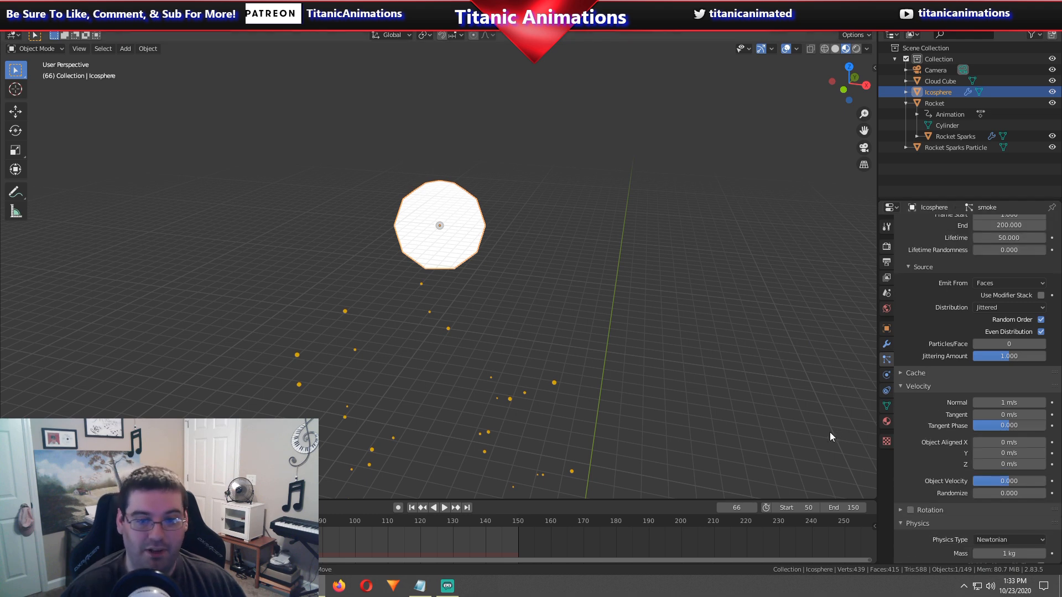
Play the animation and set the smoke particles to render as Object with Cloud Cube as the instance object, stopping playback at frame 90.
key(space)
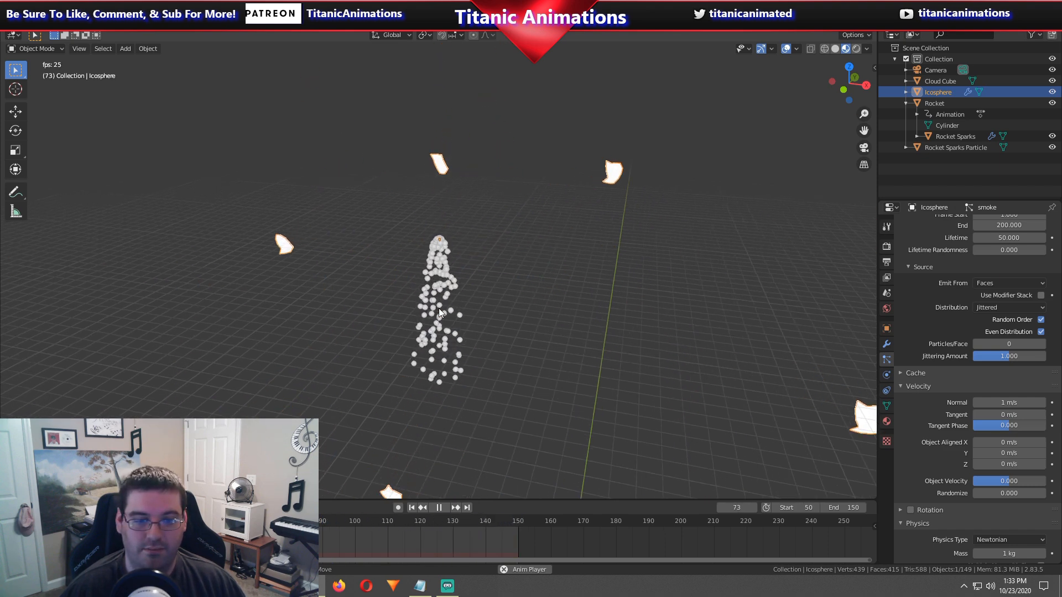
scroll(921, 329, down, 12)
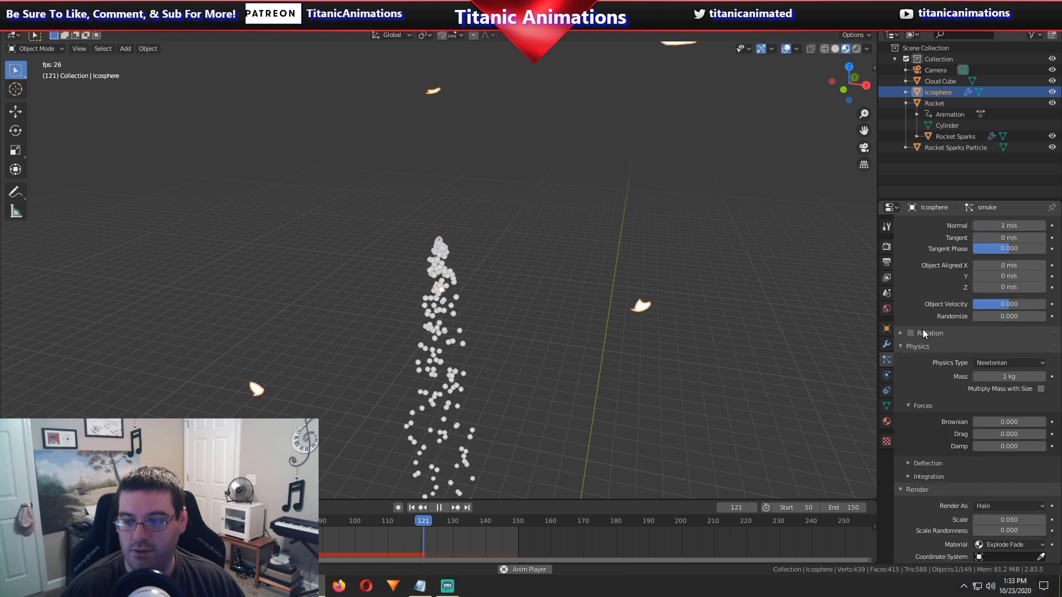
scroll(916, 330, up, 4)
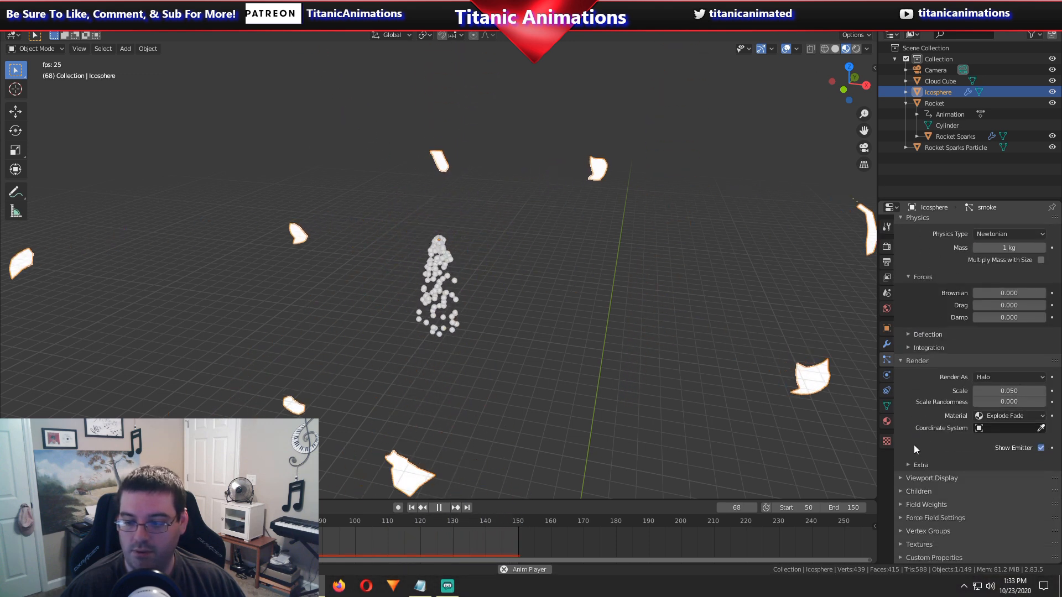
scroll(913, 407, up, 10)
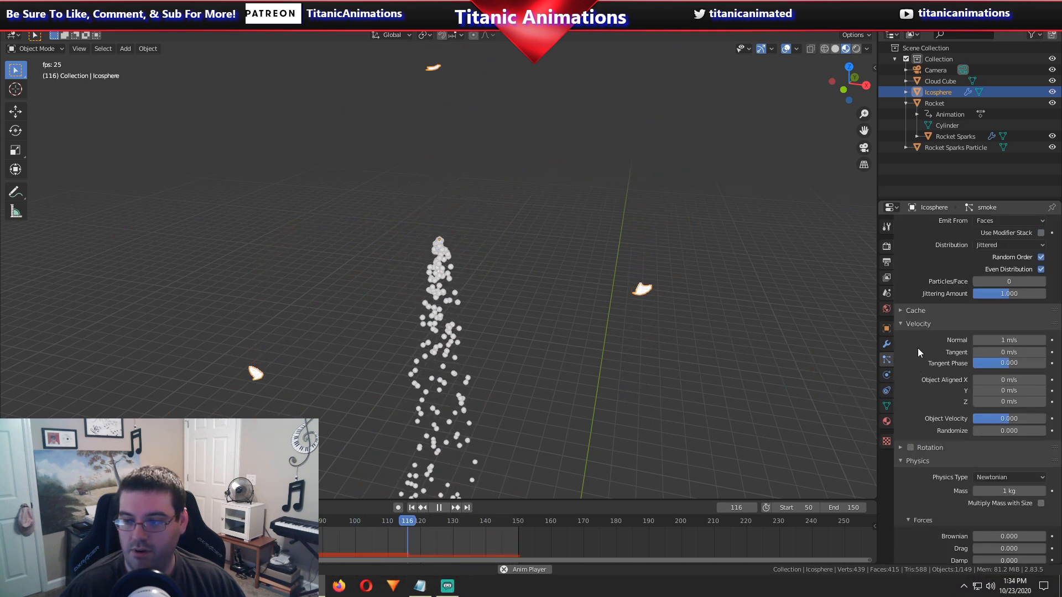
scroll(923, 324, down, 10)
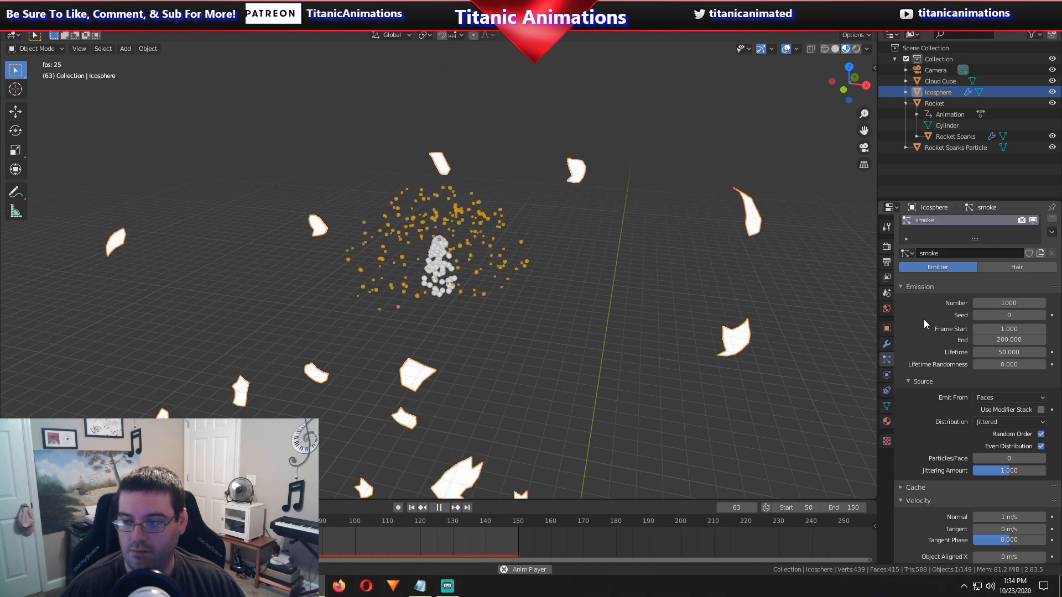
scroll(930, 335, down, 4)
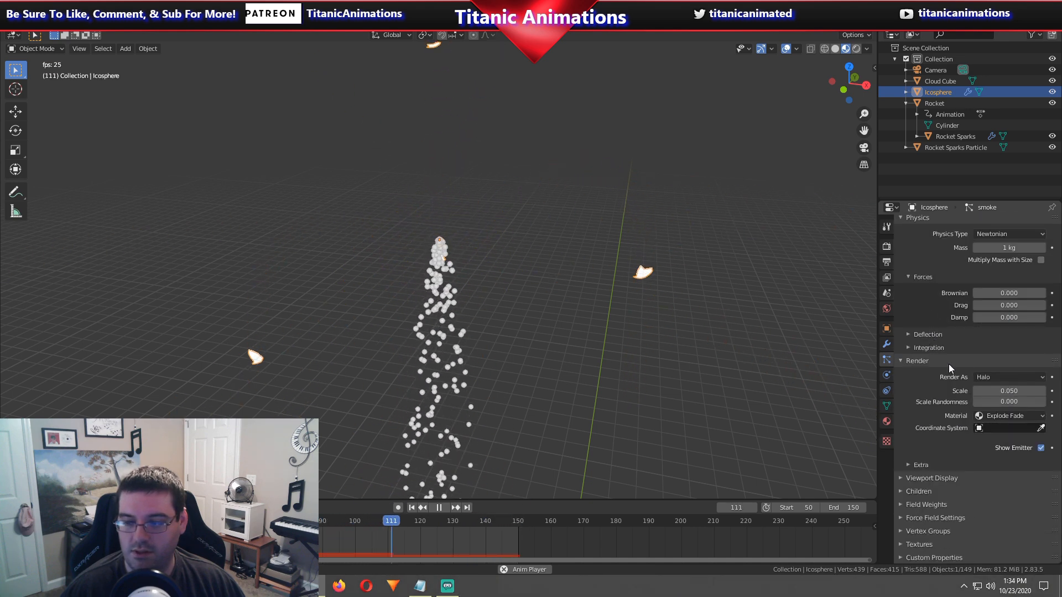
click(982, 376)
click(977, 438)
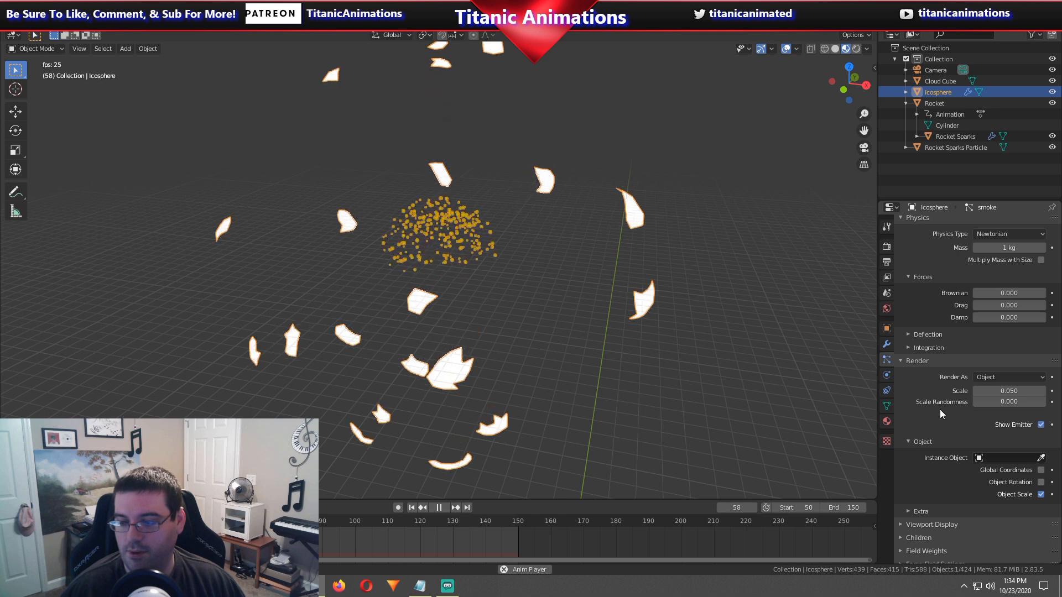
scroll(940, 410, down, 2)
click(1022, 409)
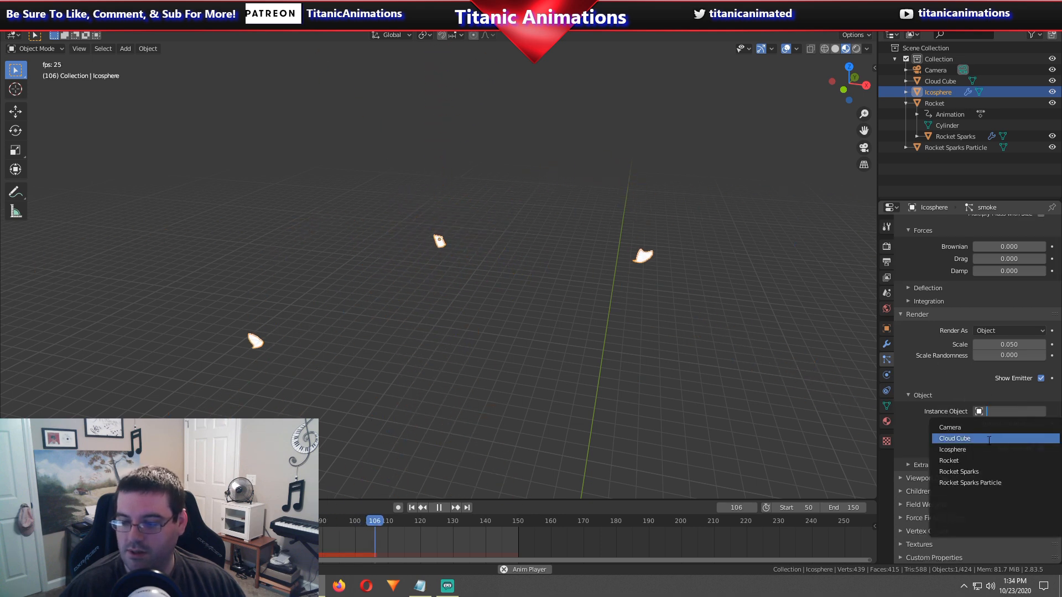
click(988, 440)
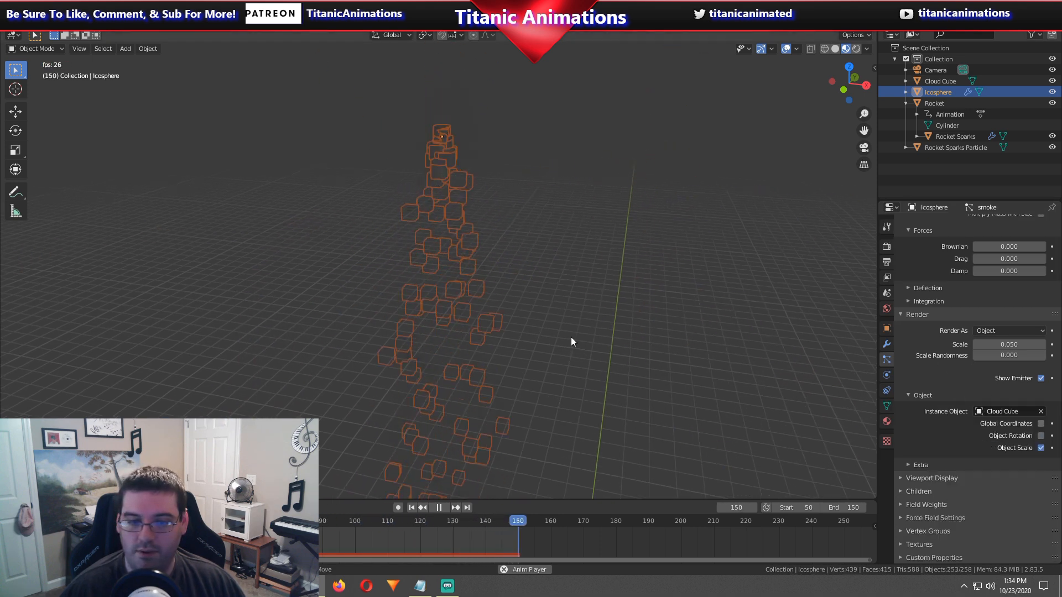
key(space)
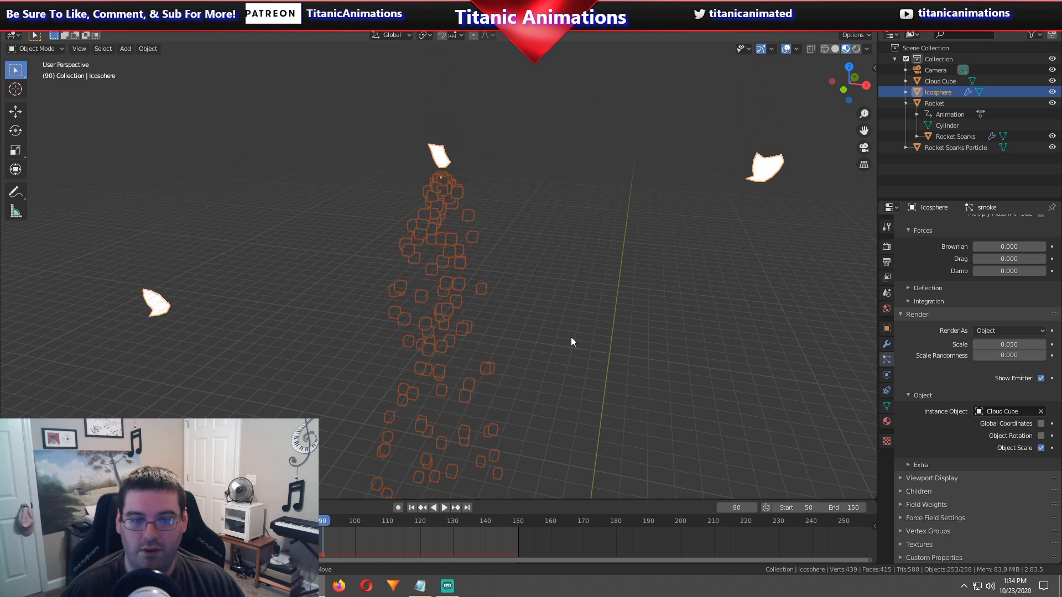
Turn on rendered viewport shading and inspect the smoke particles up close and from farther away.
click(855, 48)
scroll(578, 265, up, 3)
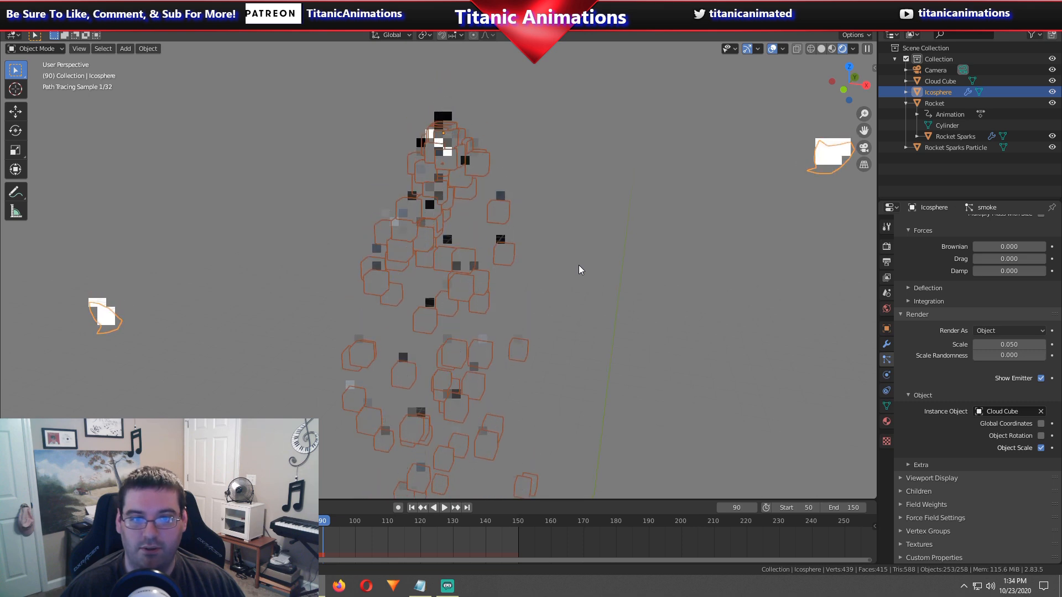
scroll(578, 264, up, 2)
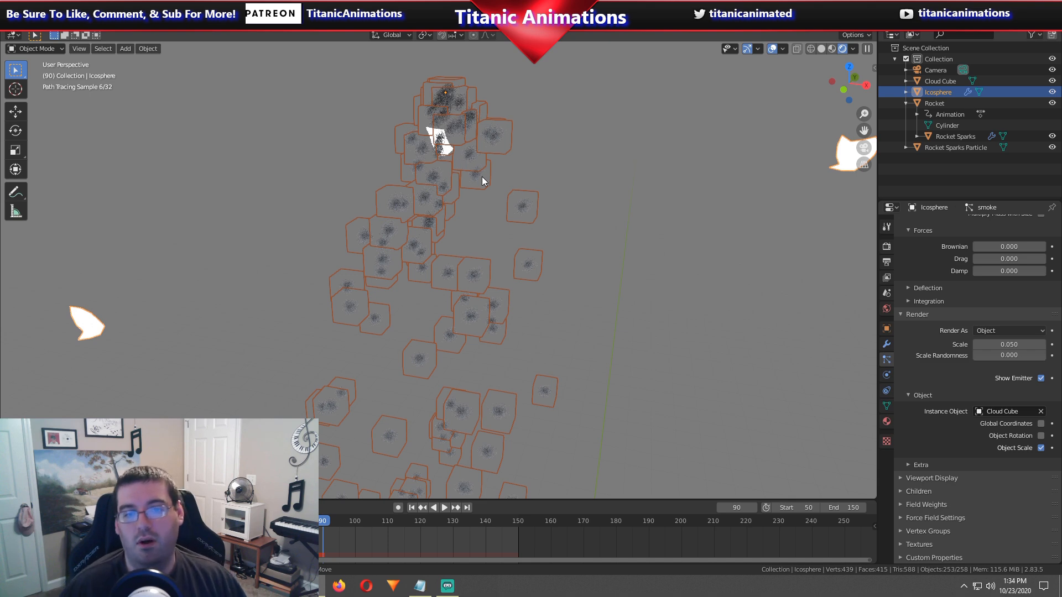
scroll(479, 188, down, 1)
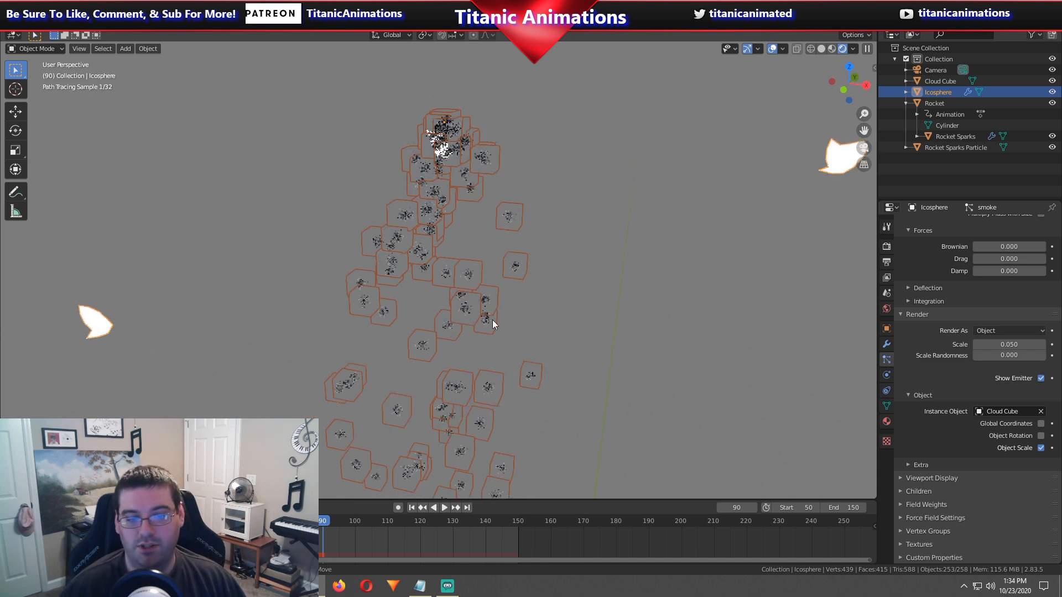
scroll(438, 298, down, 1)
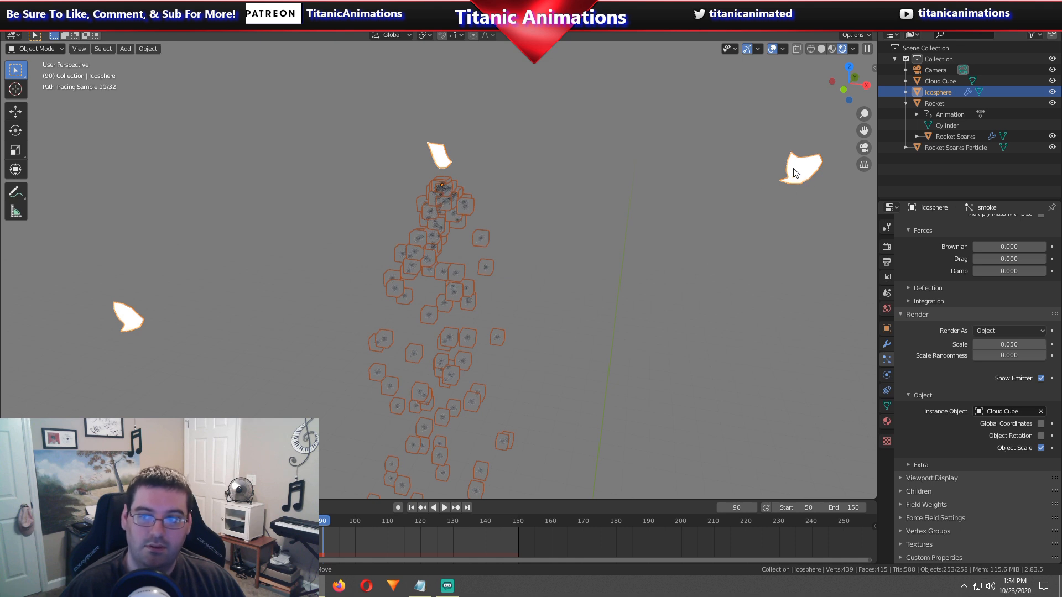
scroll(712, 247, down, 2)
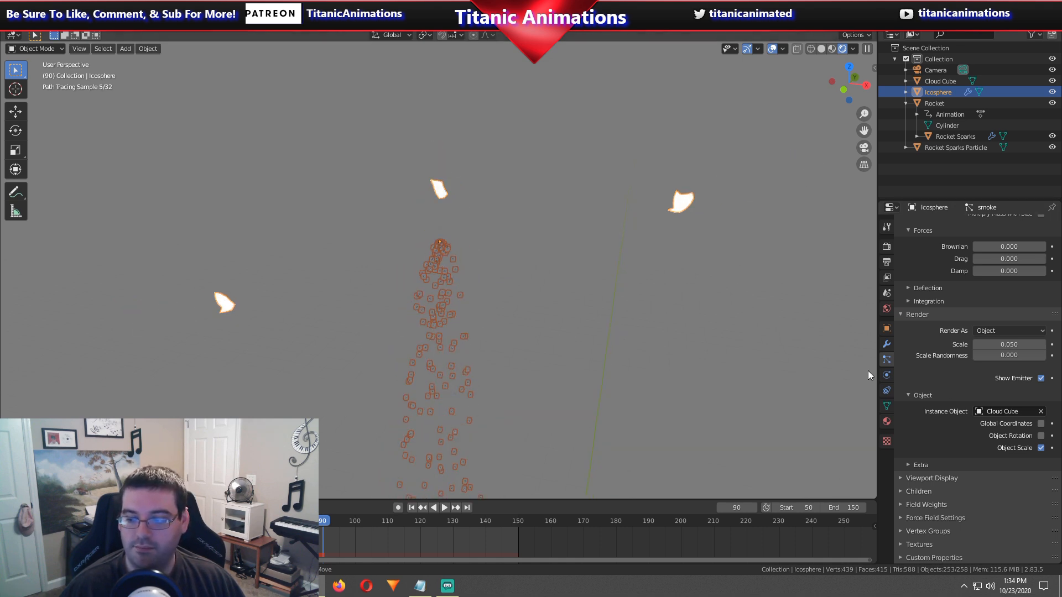
Set the smoke particles' render Scale to 1.
click(1005, 344)
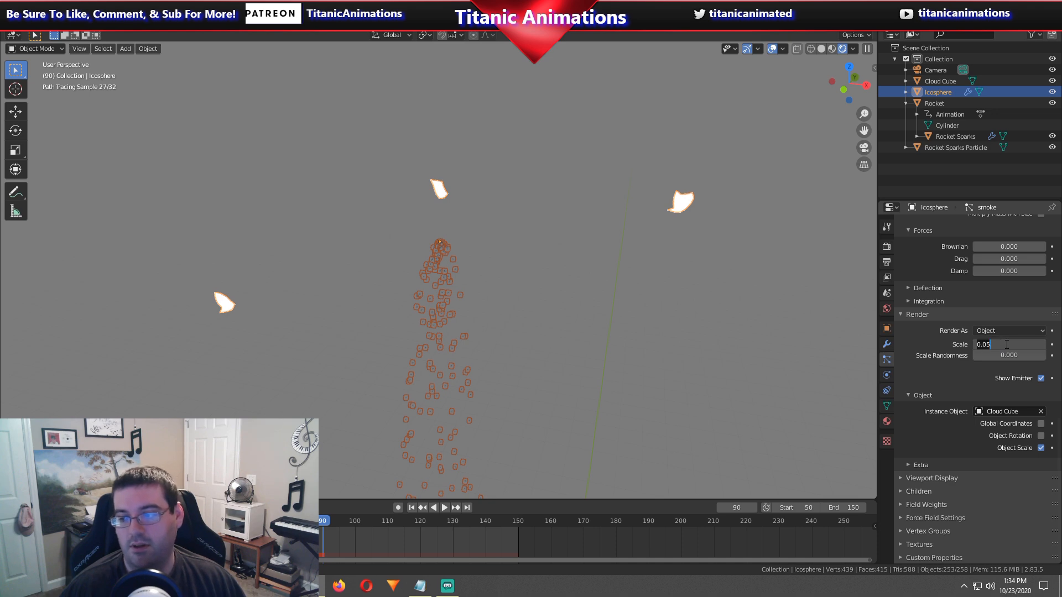
text(1)
key(Return)
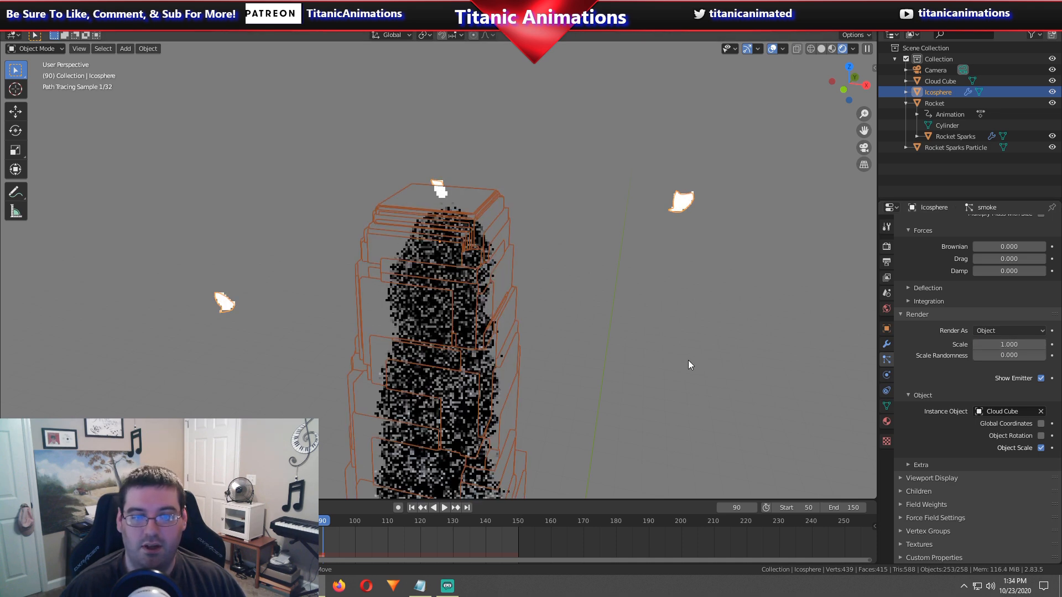
Return to Material Preview shading and examine the enlarged smoke particle column in the right orthographic view.
click(831, 48)
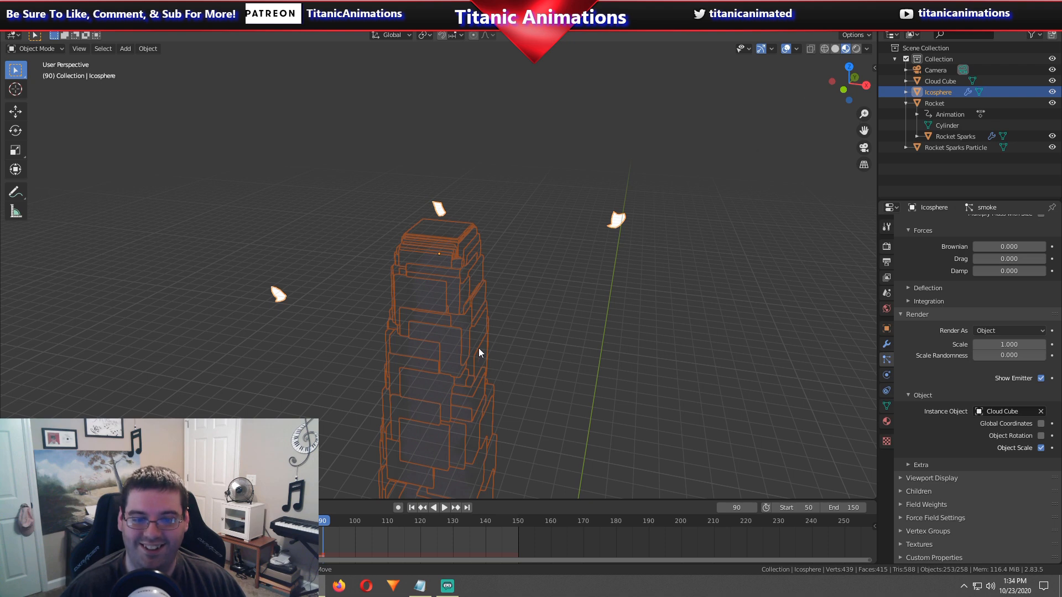
scroll(479, 348, down, 5)
key(KP_3)
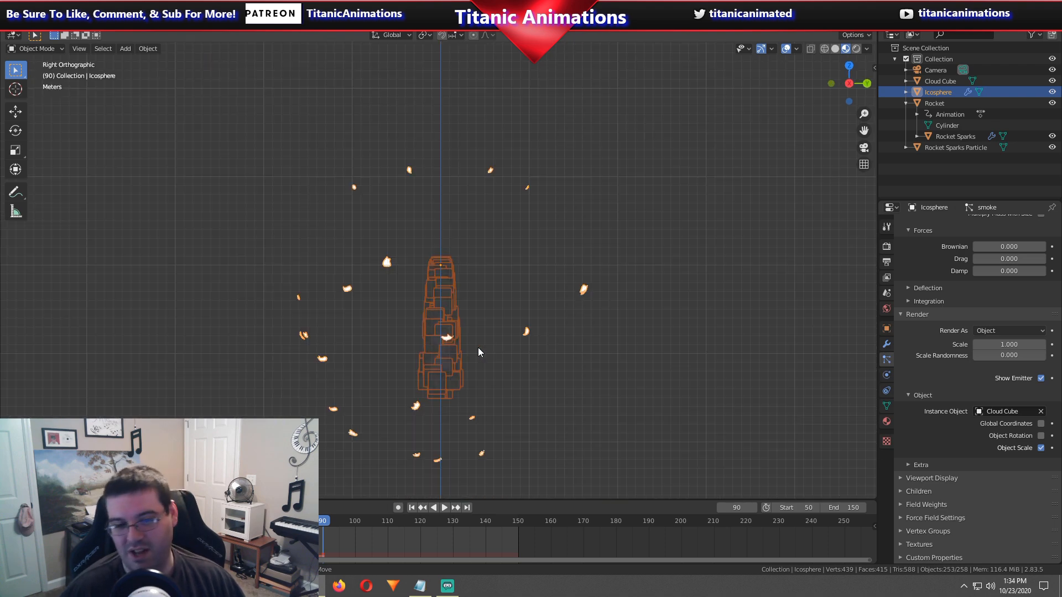
scroll(479, 348, up, 4)
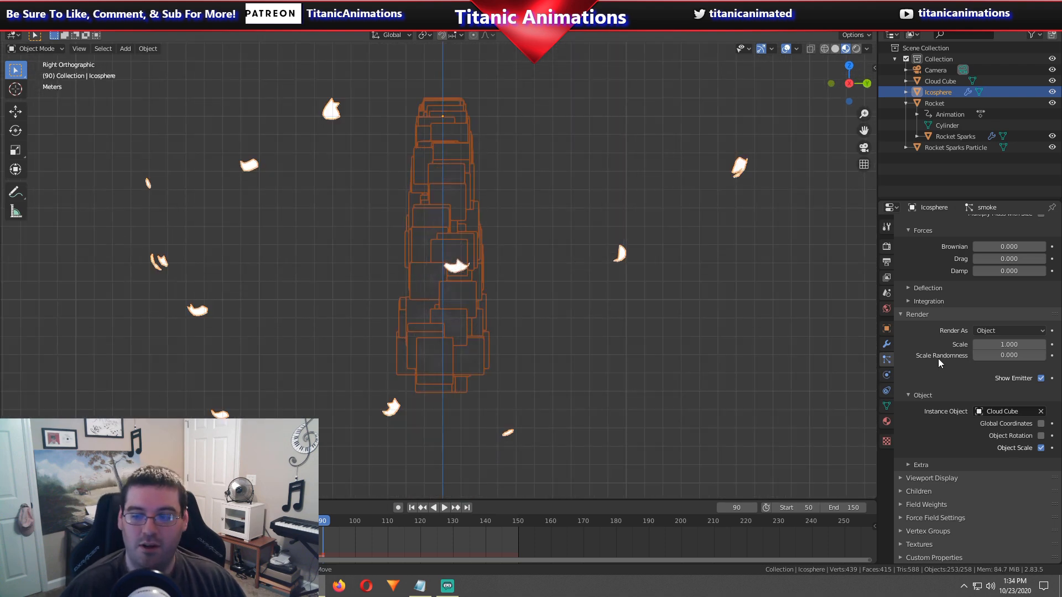
Try a render Scale of 0.75 for the smoke particles.
click(1000, 345)
text(.75)
key(Return)
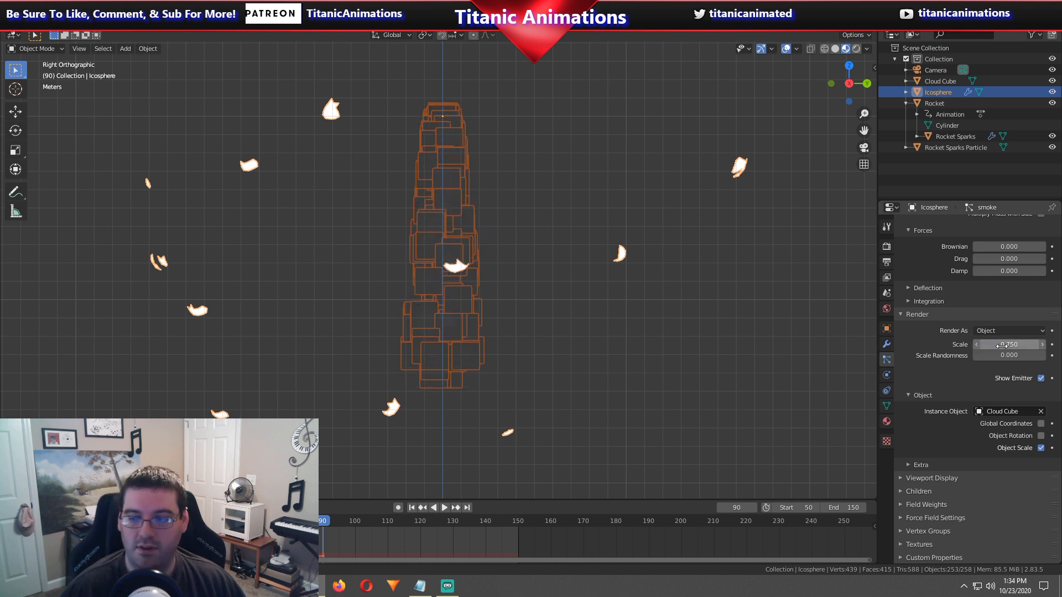
Set the smoke particles' render Scale to 0.5 and Scale Randomness to about 0.522.
click(1004, 345)
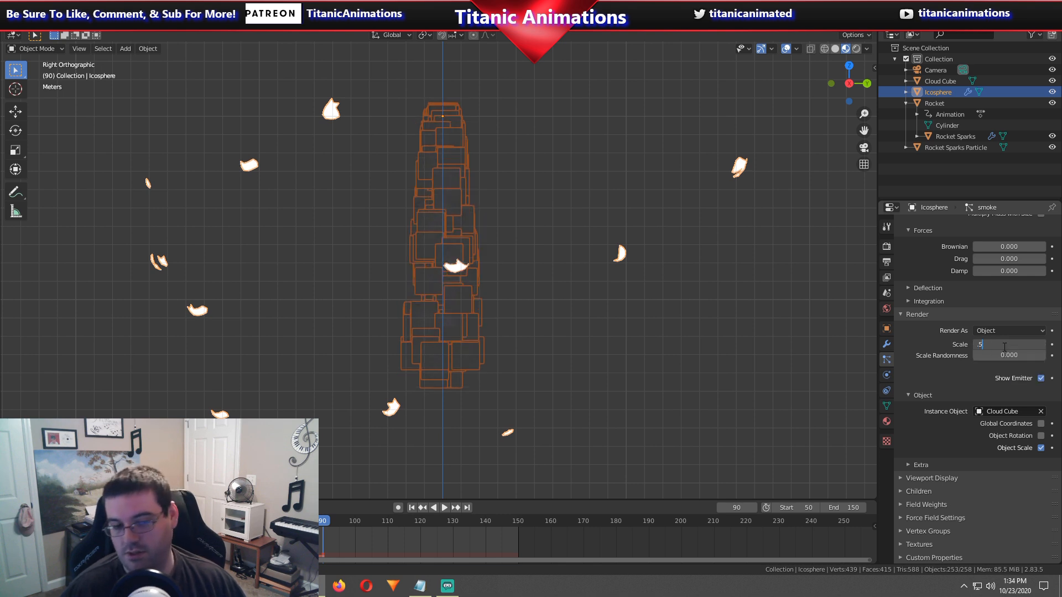
text(.5)
key(Return)
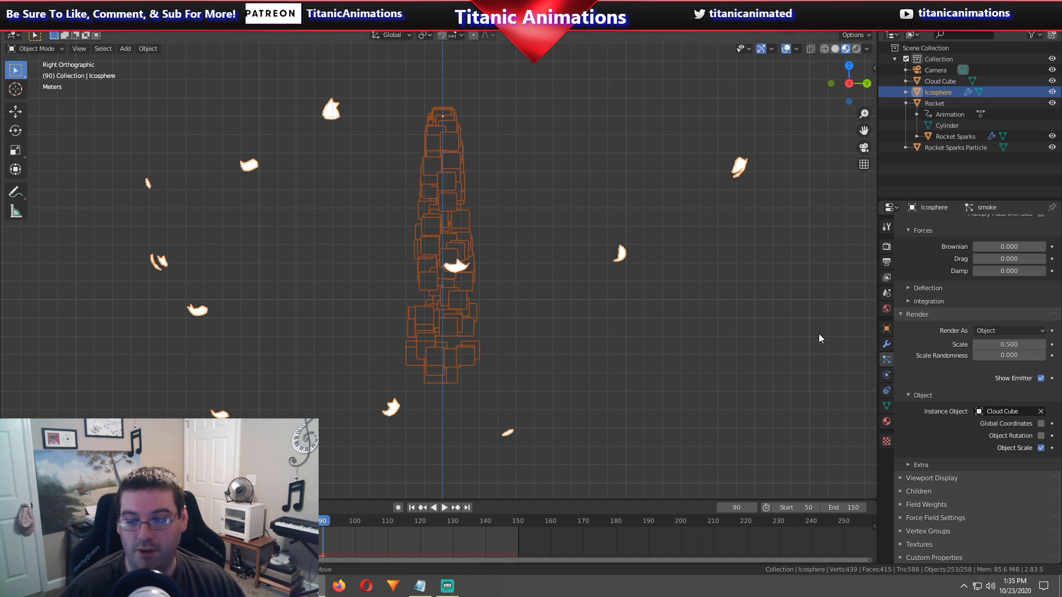
drag(996, 355, 1031, 355)
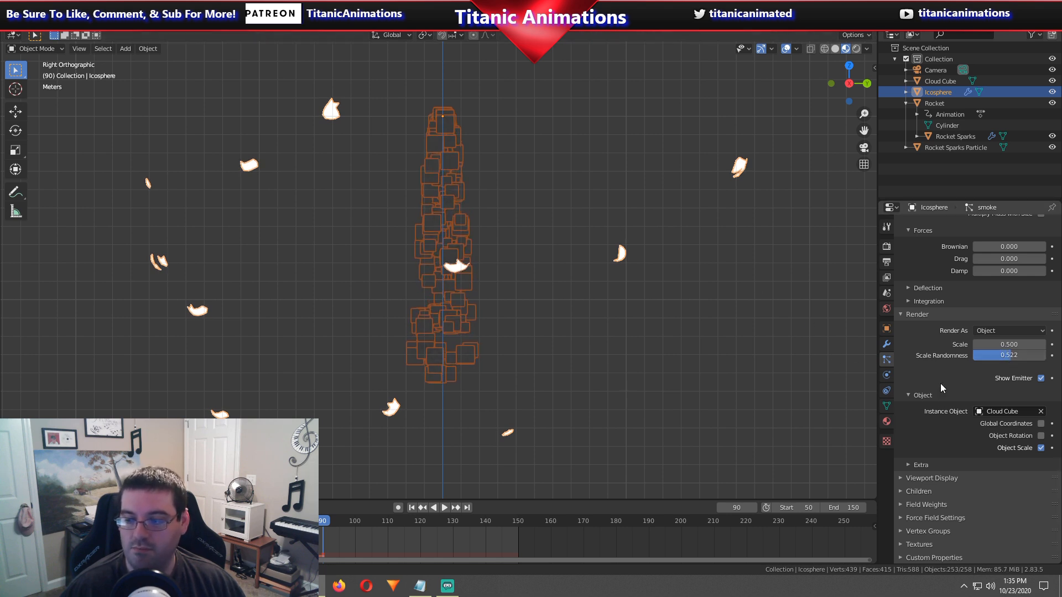
Set the smoke particle system's emission source to Verts instead of Faces.
scroll(963, 352, up, 5)
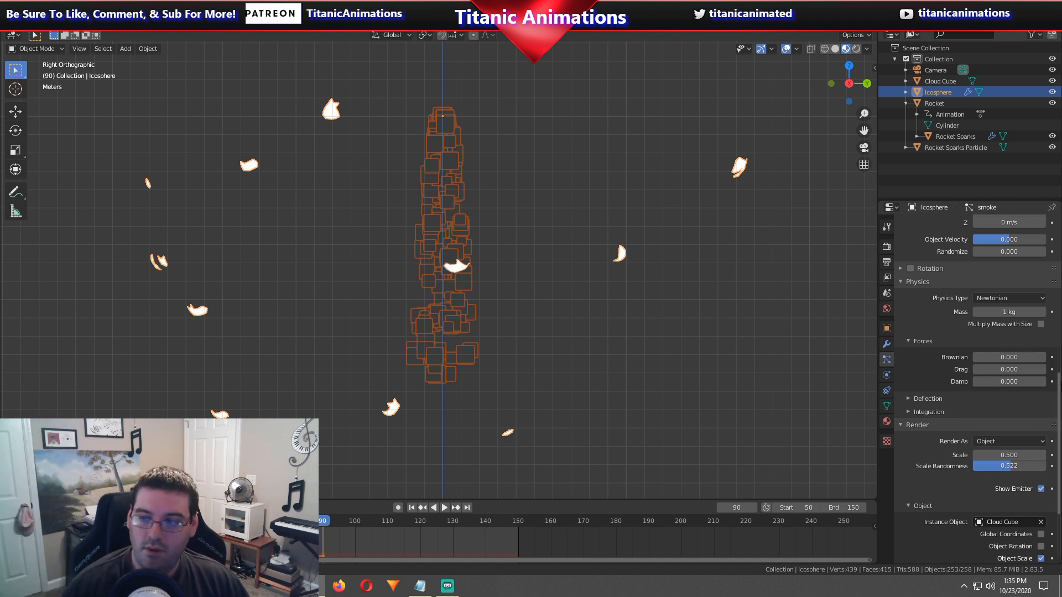
scroll(917, 374, up, 10)
scroll(918, 374, up, 5)
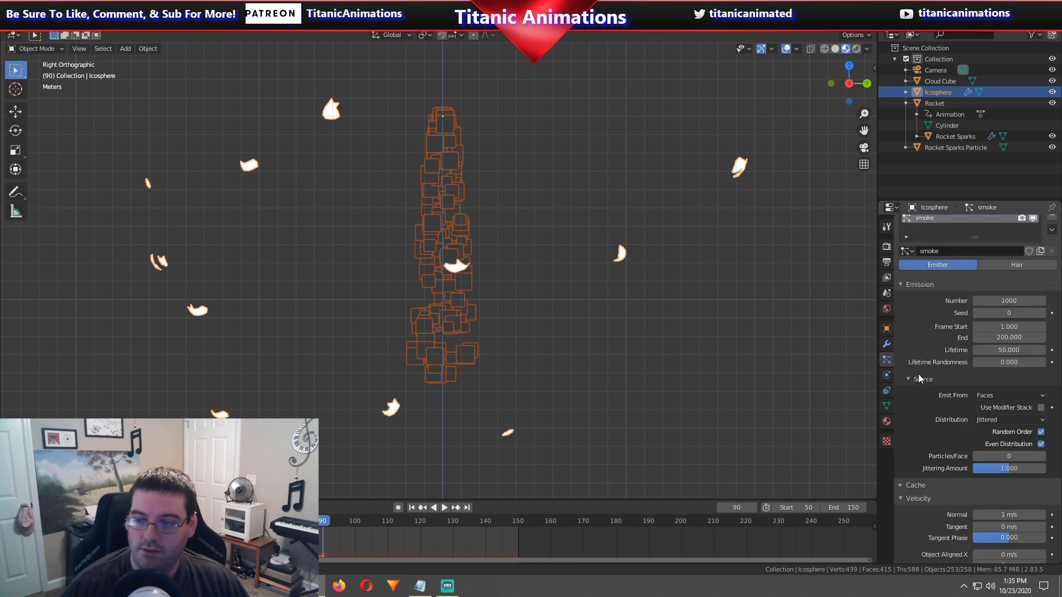
scroll(705, 178, down, 3)
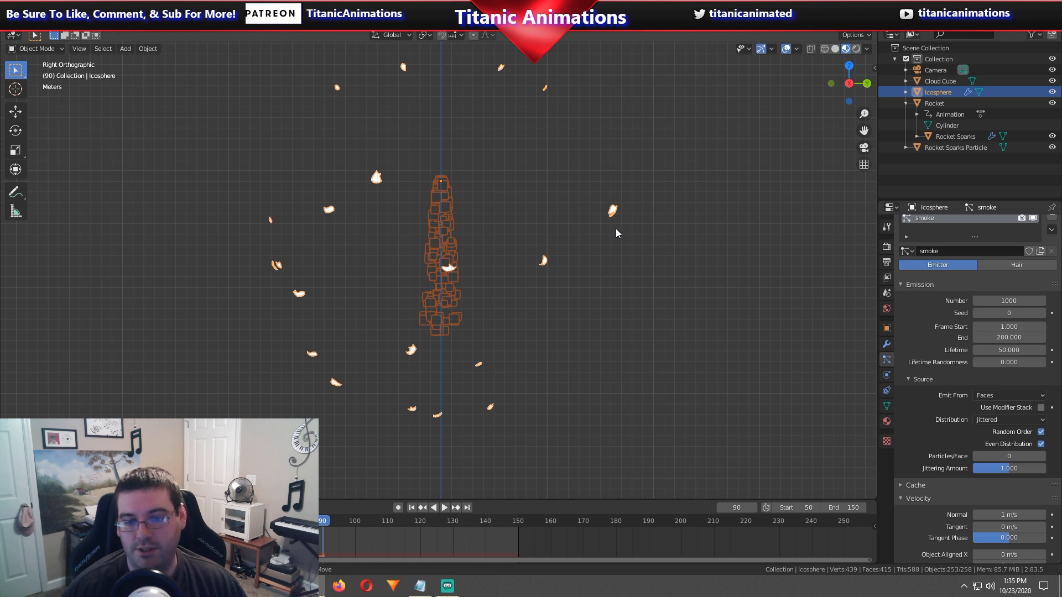
scroll(928, 444, down, 1)
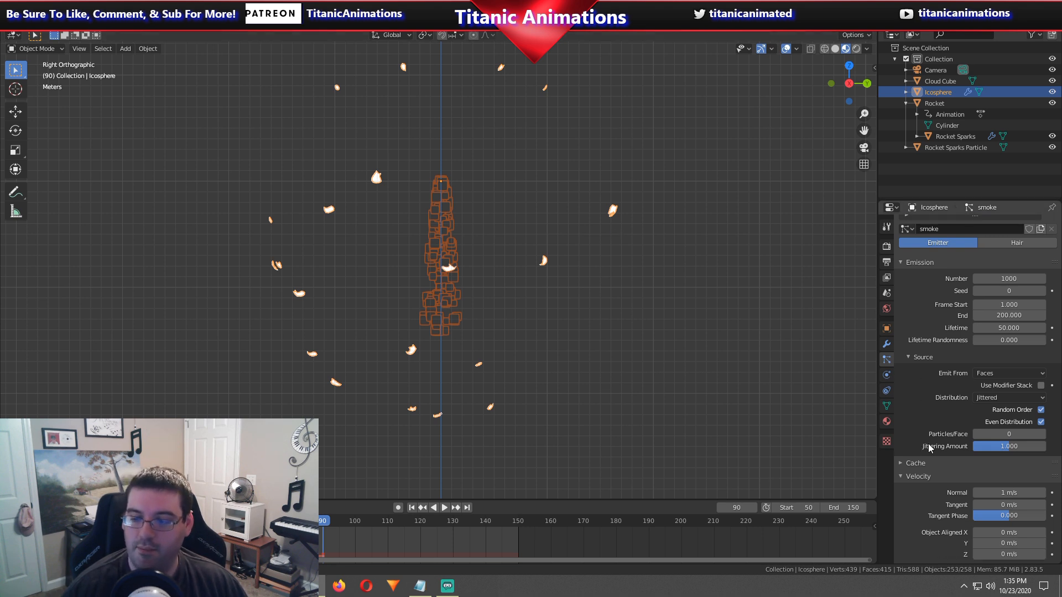
click(991, 374)
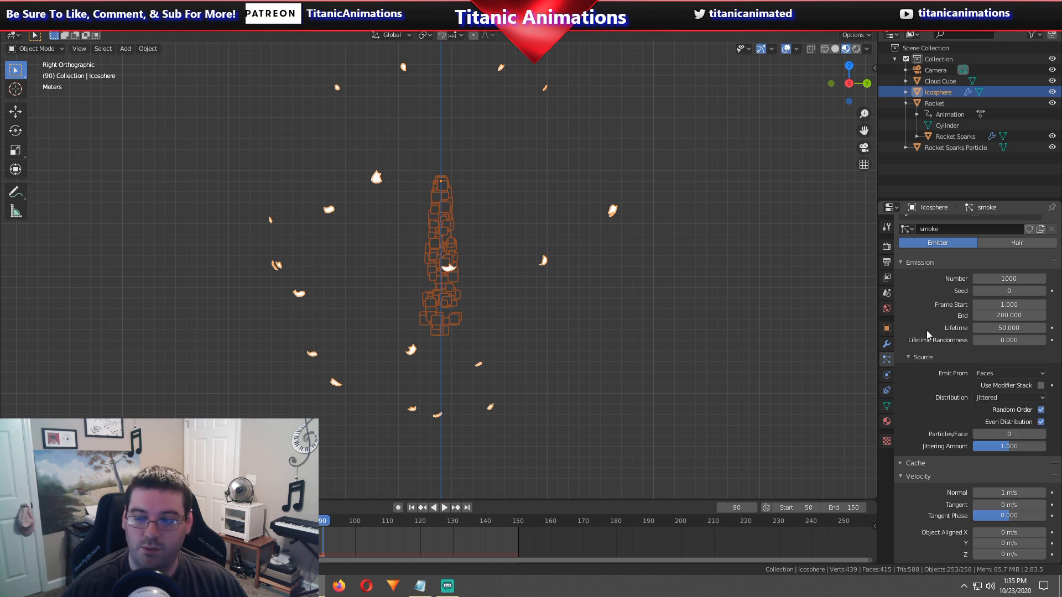
click(923, 357)
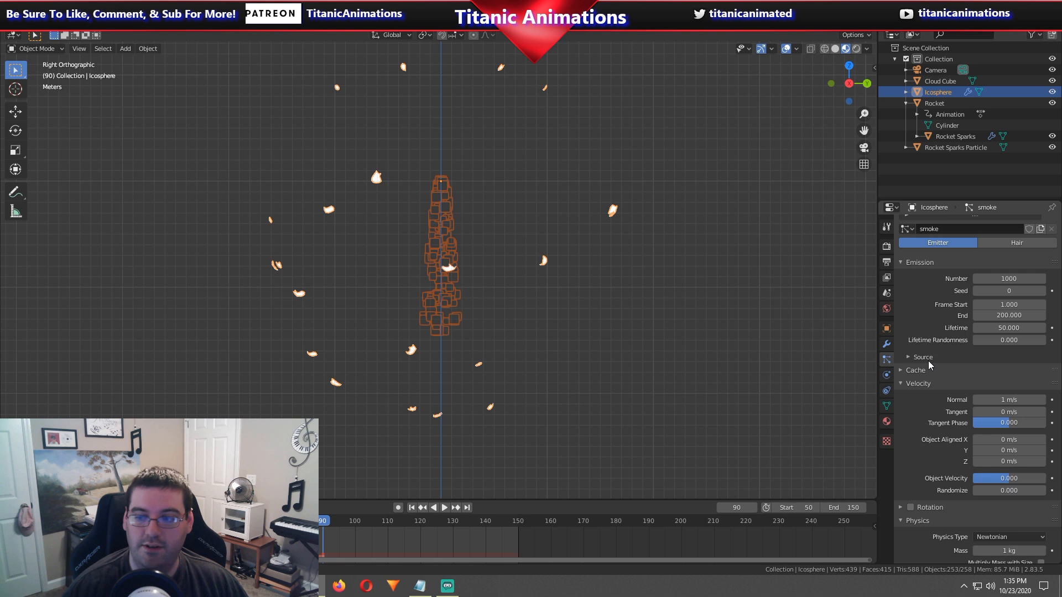
click(924, 357)
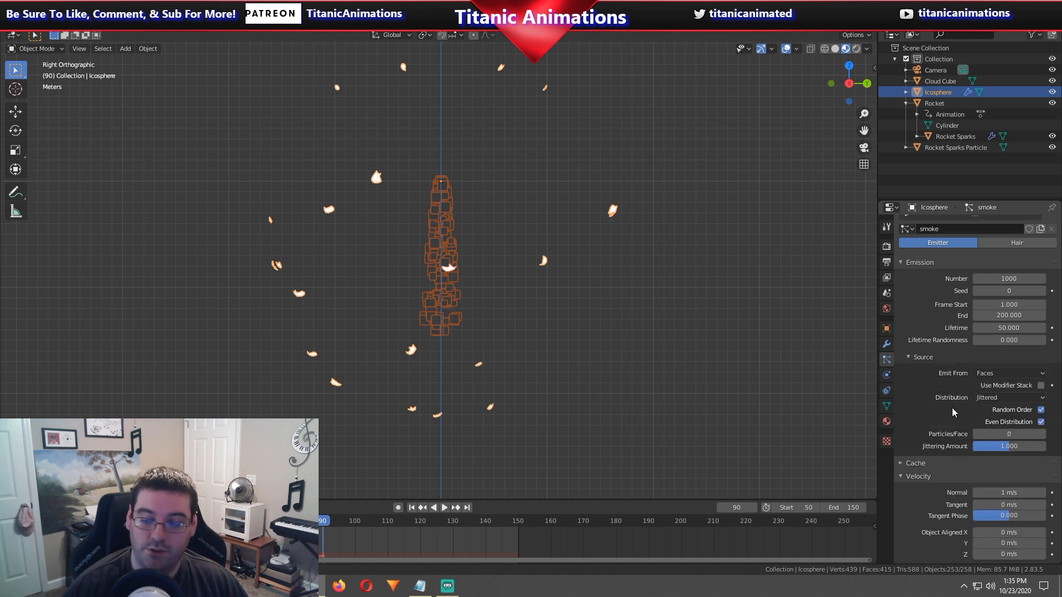
click(989, 374)
click(989, 385)
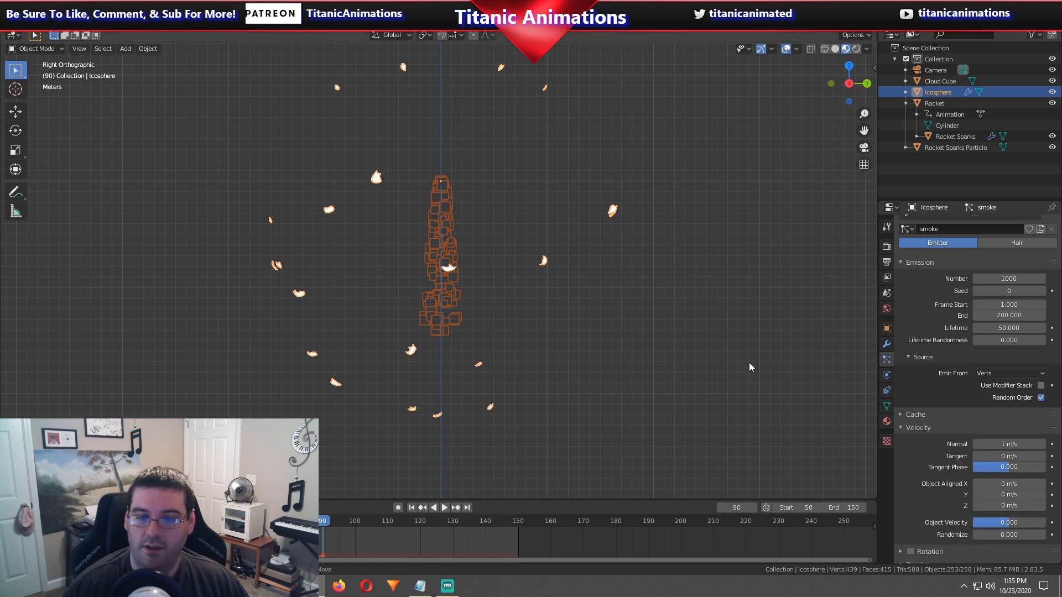
Play the animation, stop it, and examine how the smoke particles spread around the explosion from several angles.
click(445, 508)
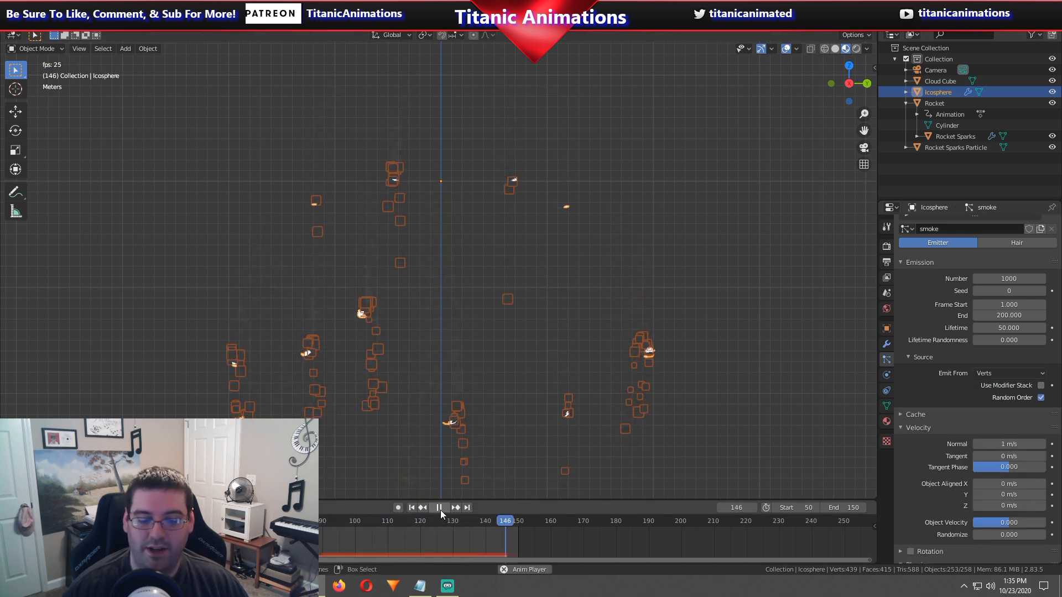
click(439, 508)
middle_drag(477, 373, 519, 345)
scroll(438, 242, up, 2)
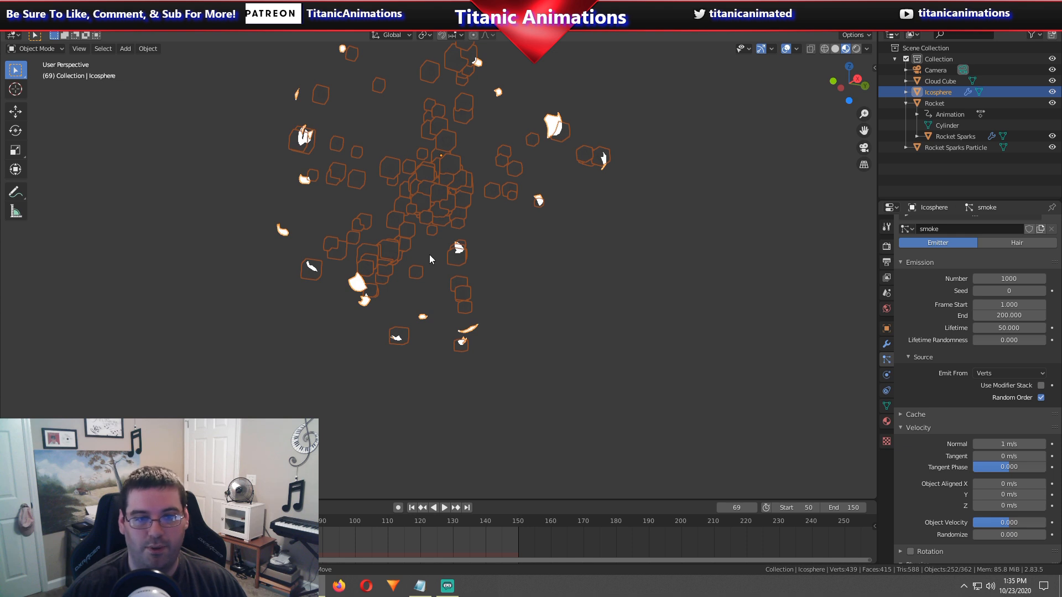
scroll(429, 255, up, 2)
middle_drag(429, 254, 530, 254)
middle_drag(663, 205, 498, 341)
scroll(499, 341, down, 4)
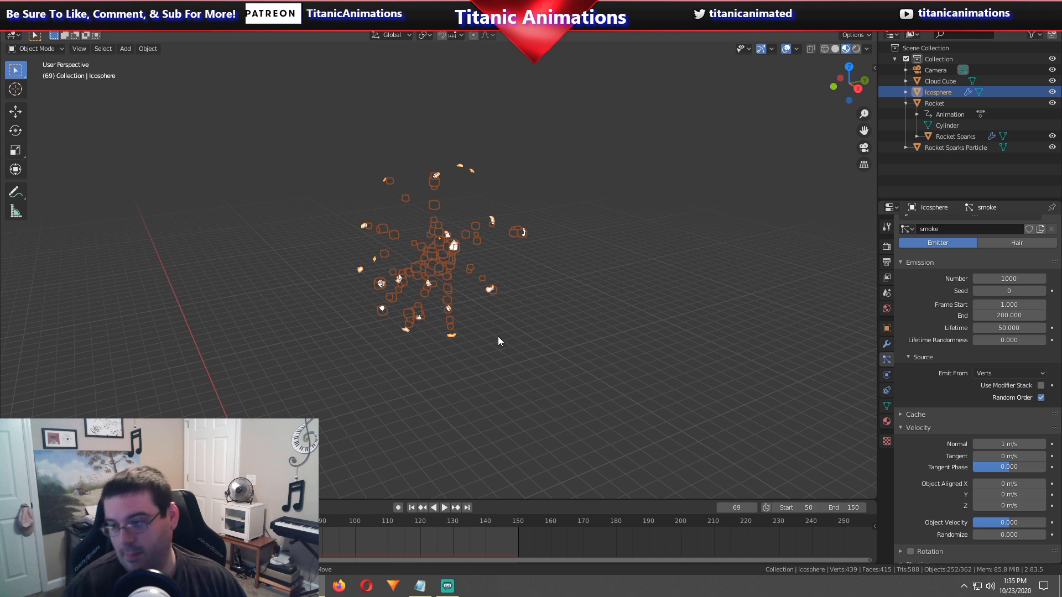
With the animation playing, set the smoke particles' Gravity field weight to 0.1.
key(space)
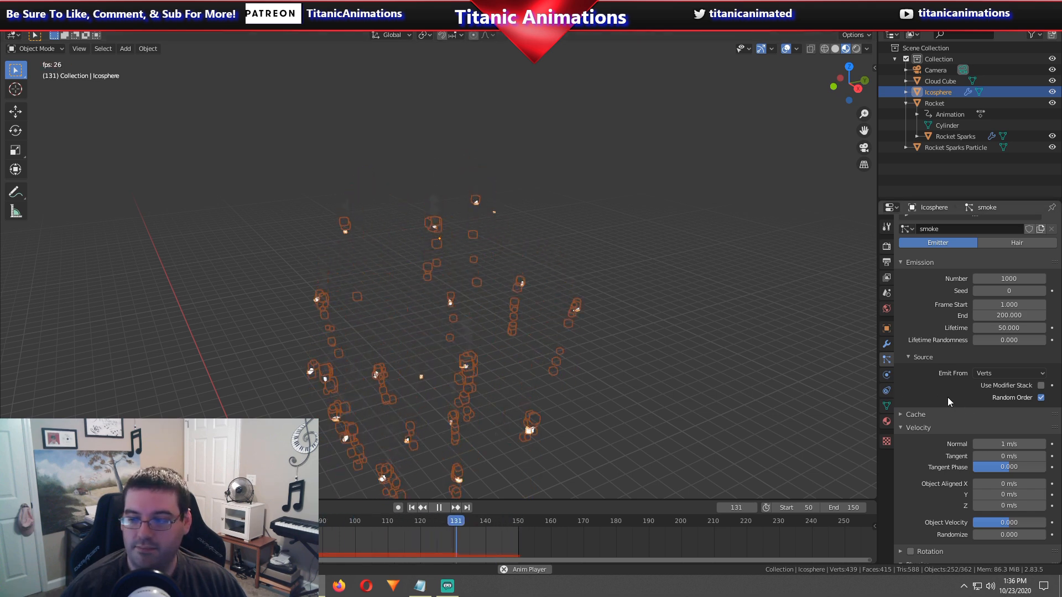
scroll(947, 397, down, 1)
shift+scroll(719, 366, down, 4)
scroll(912, 368, down, 15)
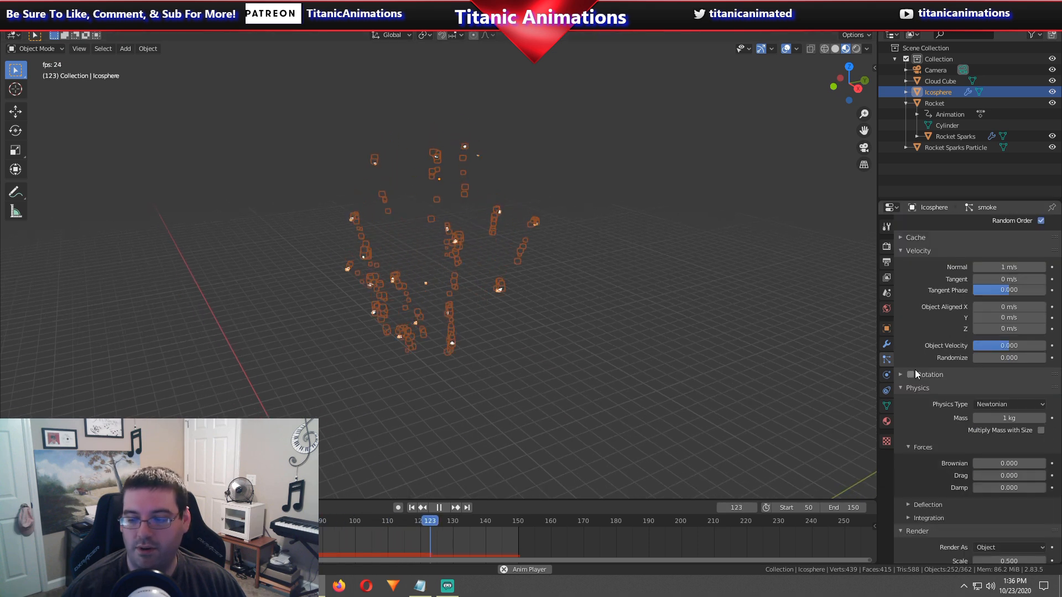
scroll(915, 371, down, 2)
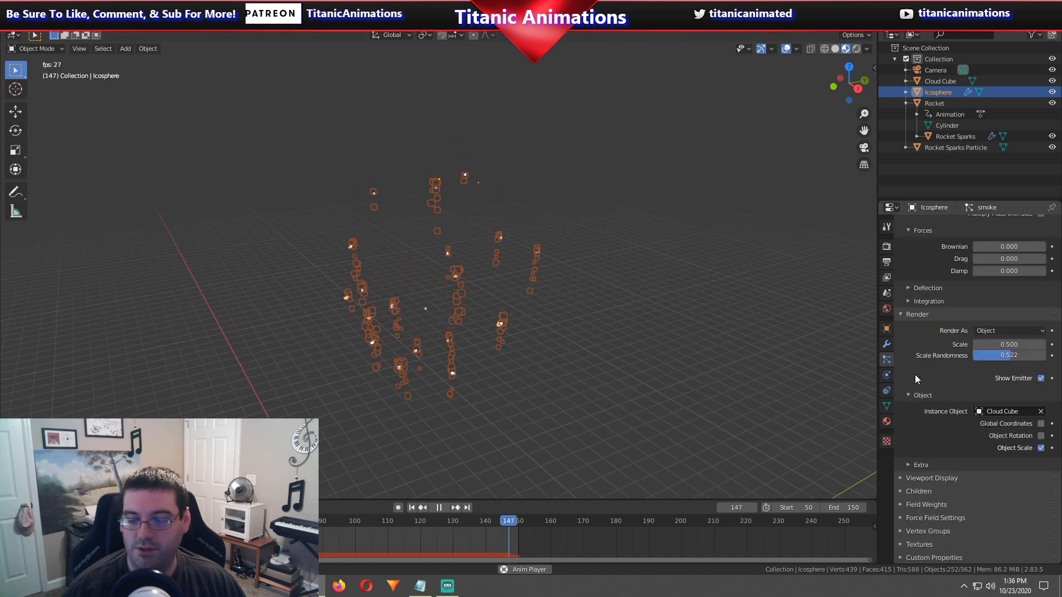
click(925, 505)
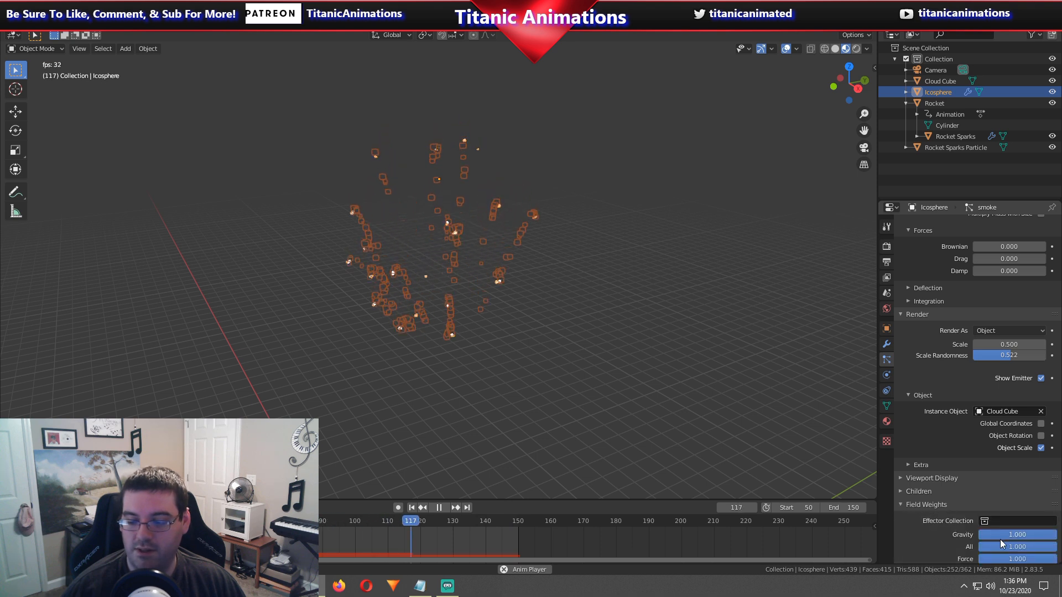
click(999, 536)
text(0.1)
key(Return)
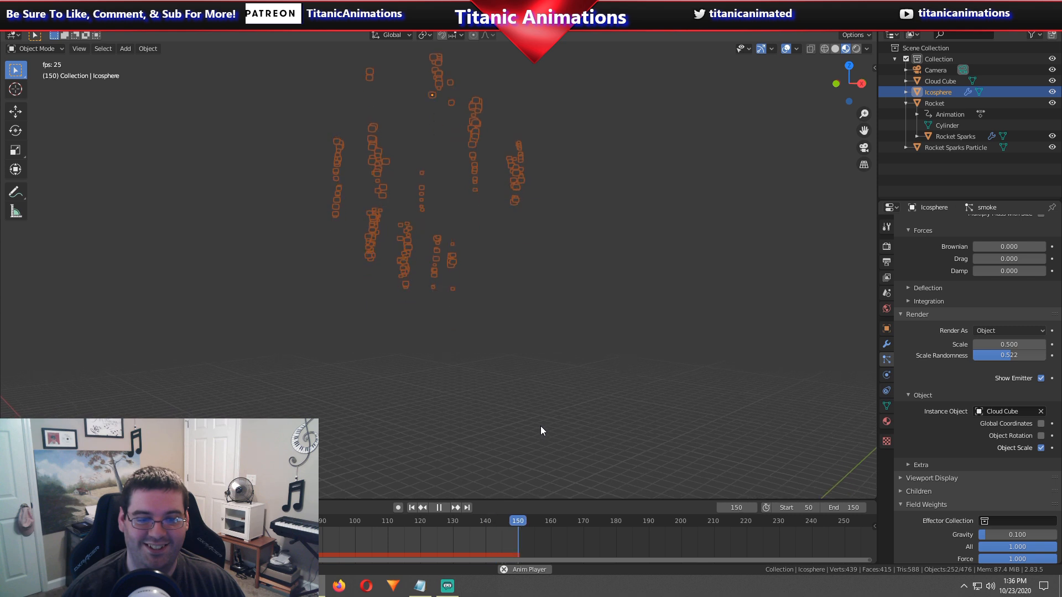
click(914, 504)
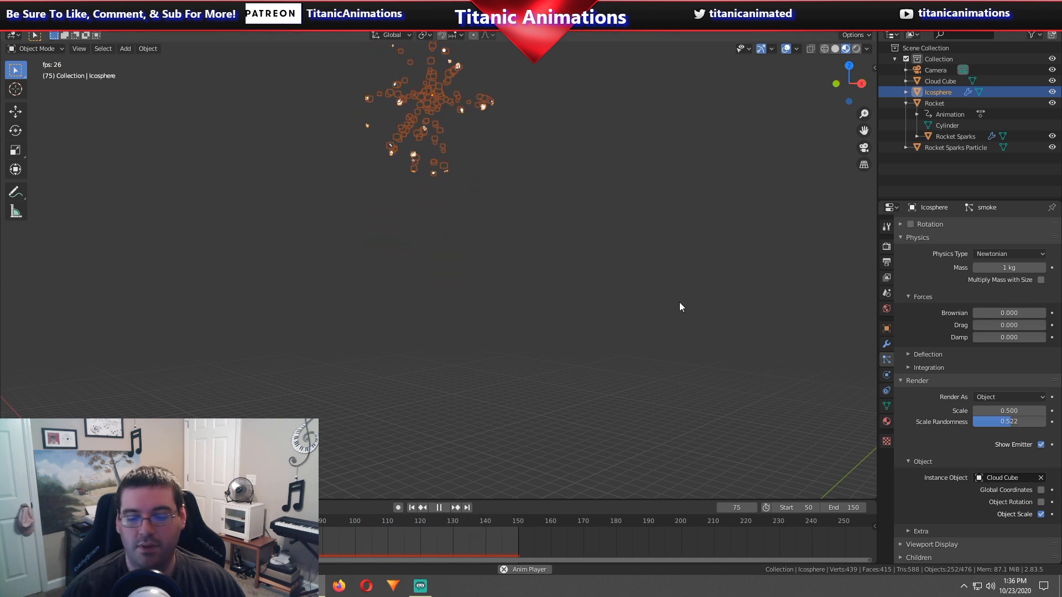
Stop playback, return to frame 1, and set the timeline range to frames 1 through 200.
key(space)
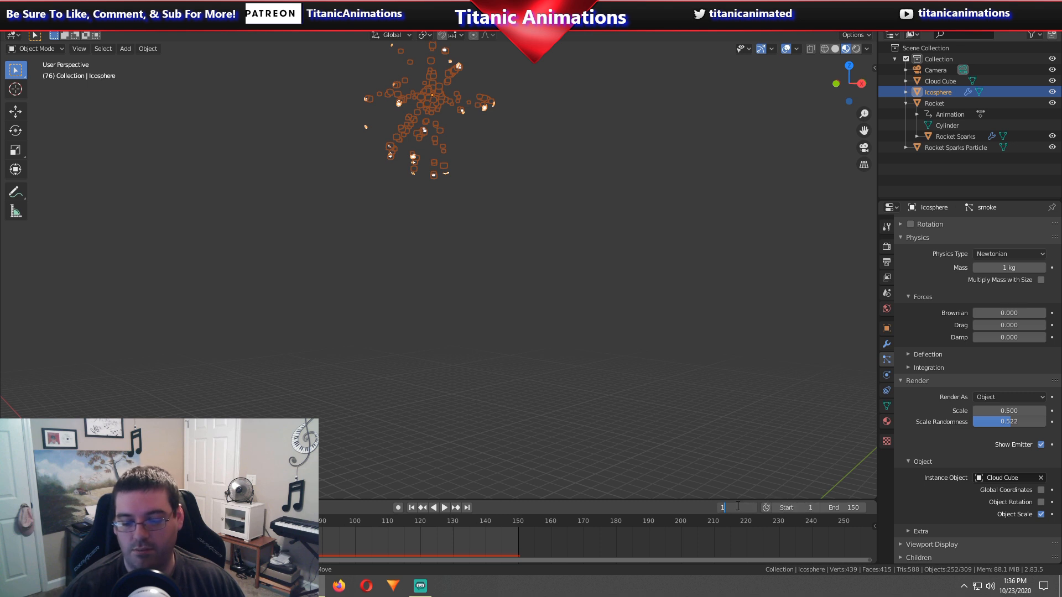
key(Return)
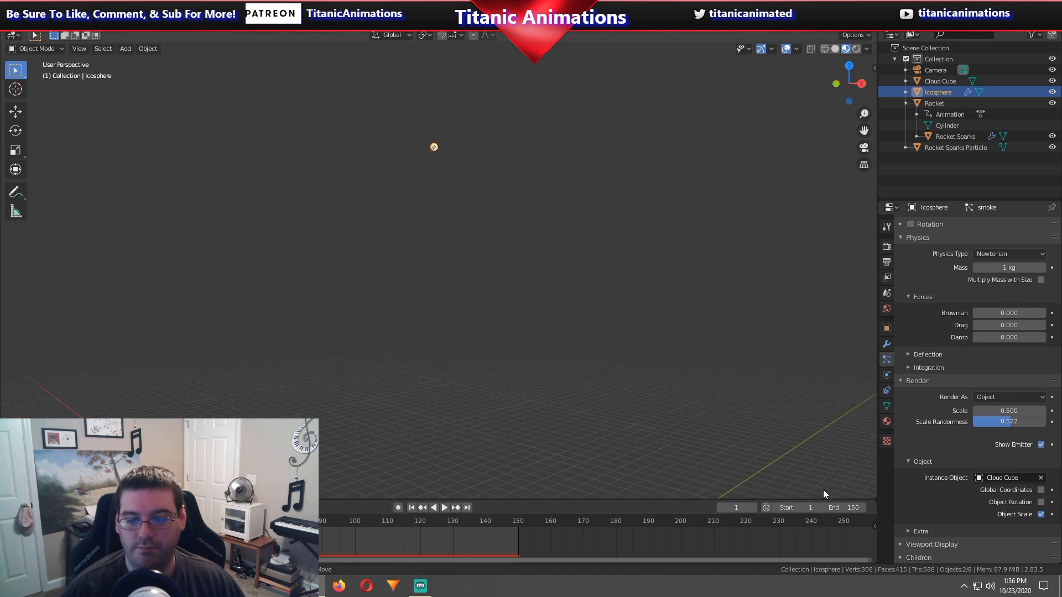
click(837, 510)
text(20)
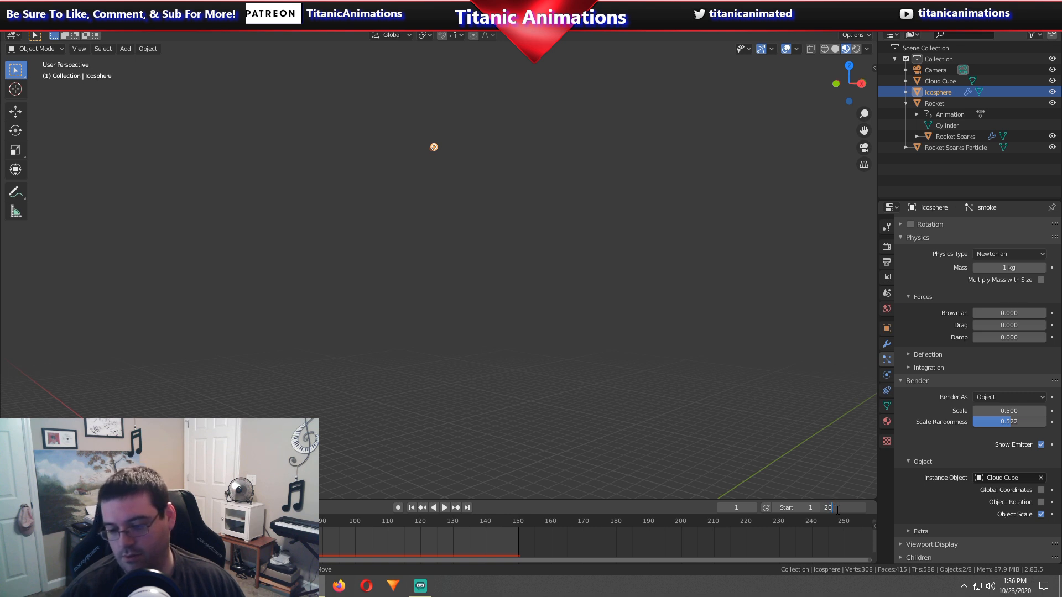
text(0)
key(Return)
Play the animation from frame 1, pause at frame 104, and examine the smoke trails behind the explosion fragments.
shift+scroll(660, 319, down, 8)
scroll(659, 319, down, 3)
shift+scroll(659, 319, up, 2)
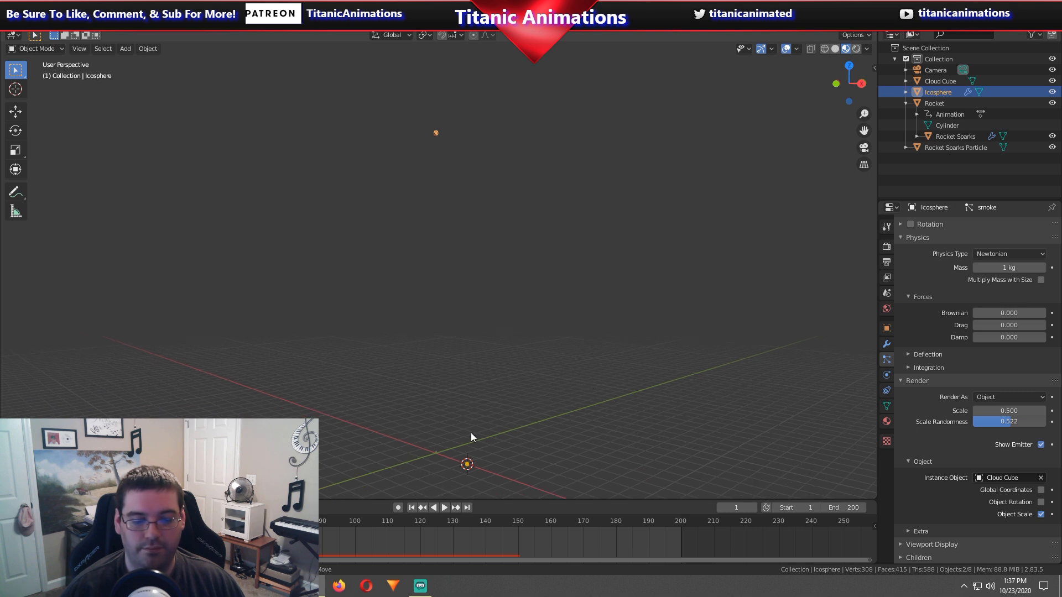
shift+middle_drag(439, 452, 532, 414)
scroll(532, 413, down, 1)
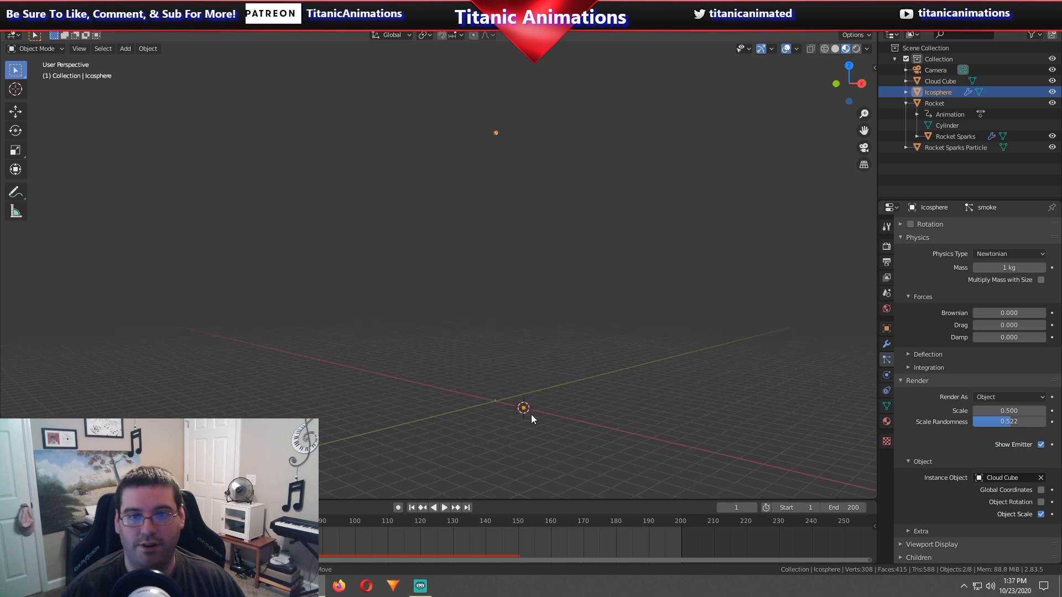
key(space)
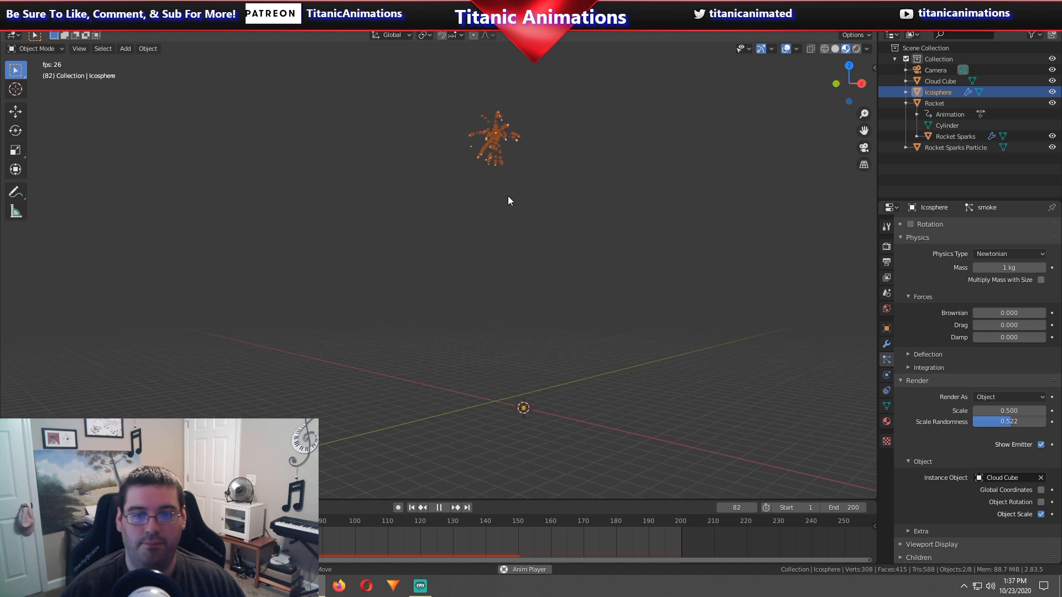
key(space)
shift+middle_drag(521, 190, 463, 286)
scroll(463, 360, up, 6)
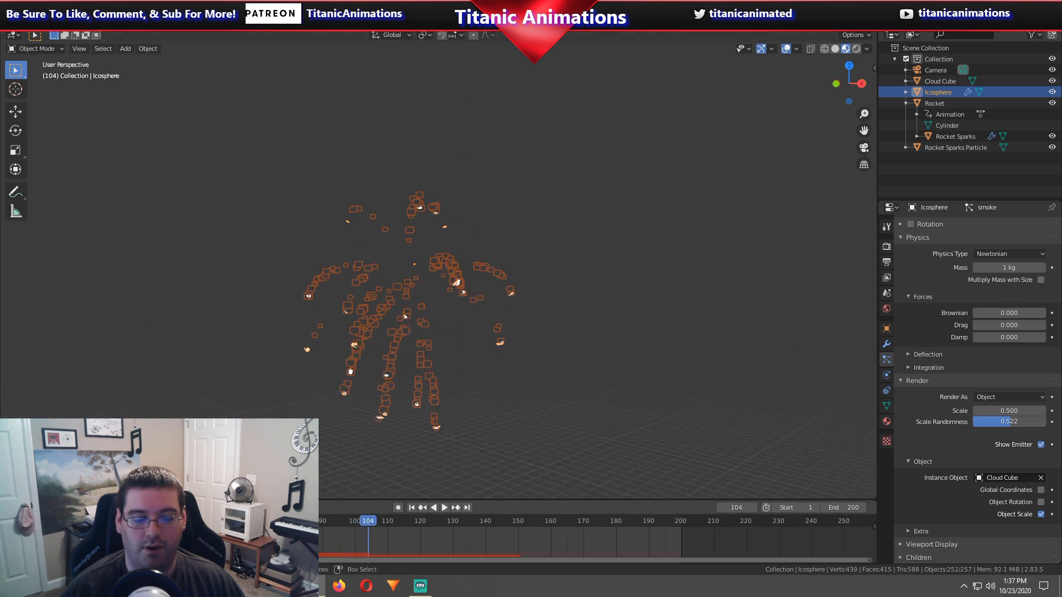
Replay the start of the animation and pause at frame 52 to inspect the smoke around the initial burst.
click(175, 521)
key(space)
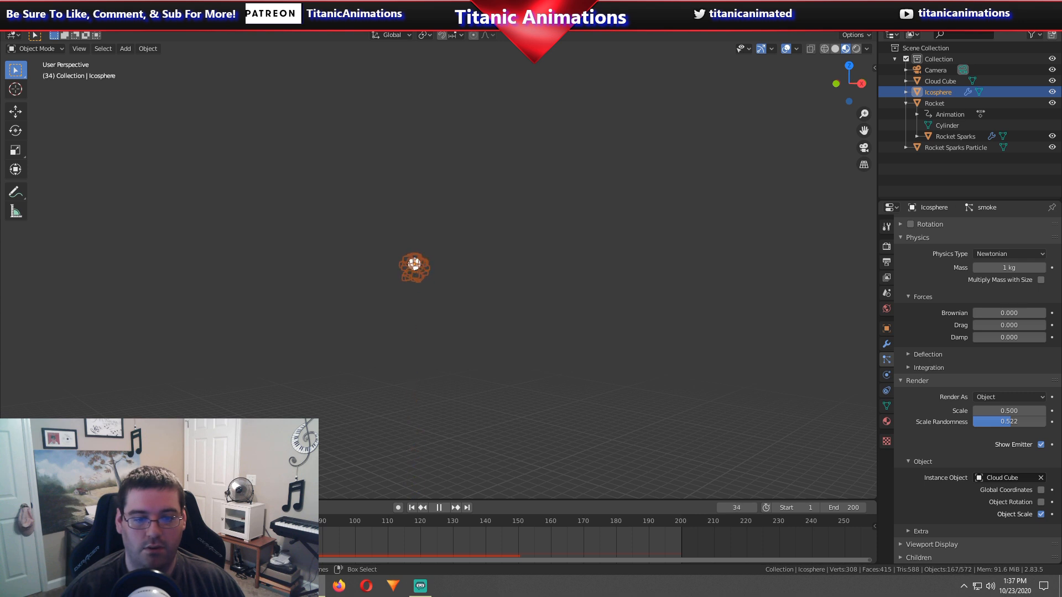
key(space)
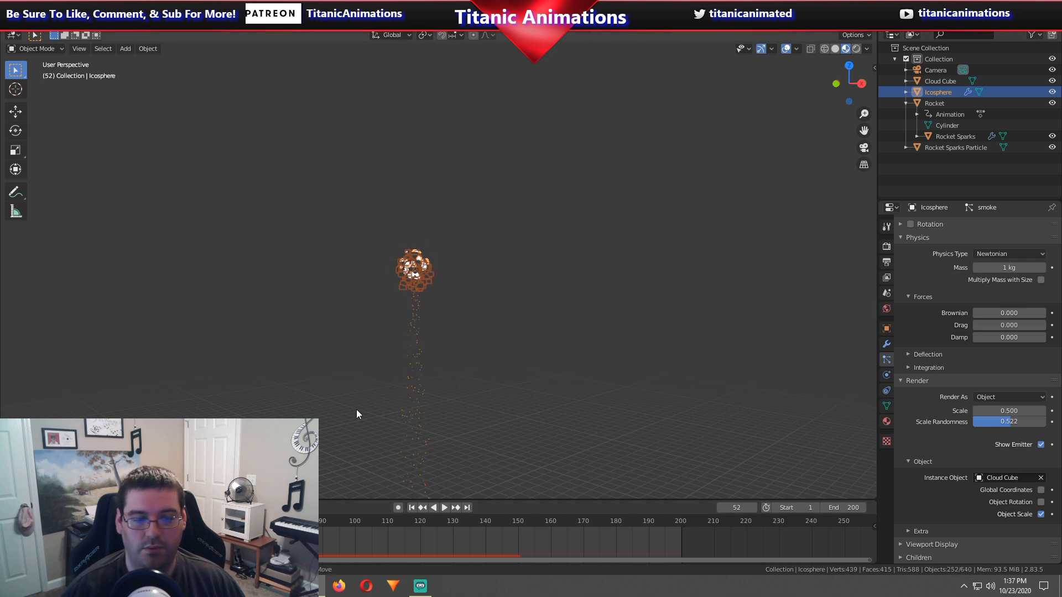
scroll(369, 346, up, 6)
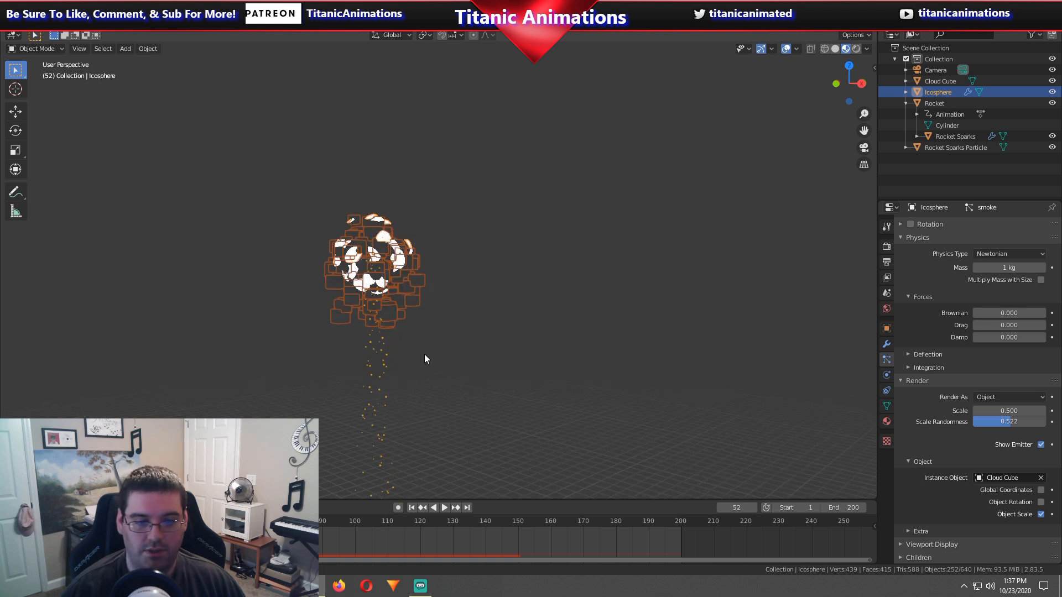
shift+middle_drag(402, 350, 532, 379)
Set the smoke particle system's emission Frame Start to 50.
scroll(928, 330, up, 15)
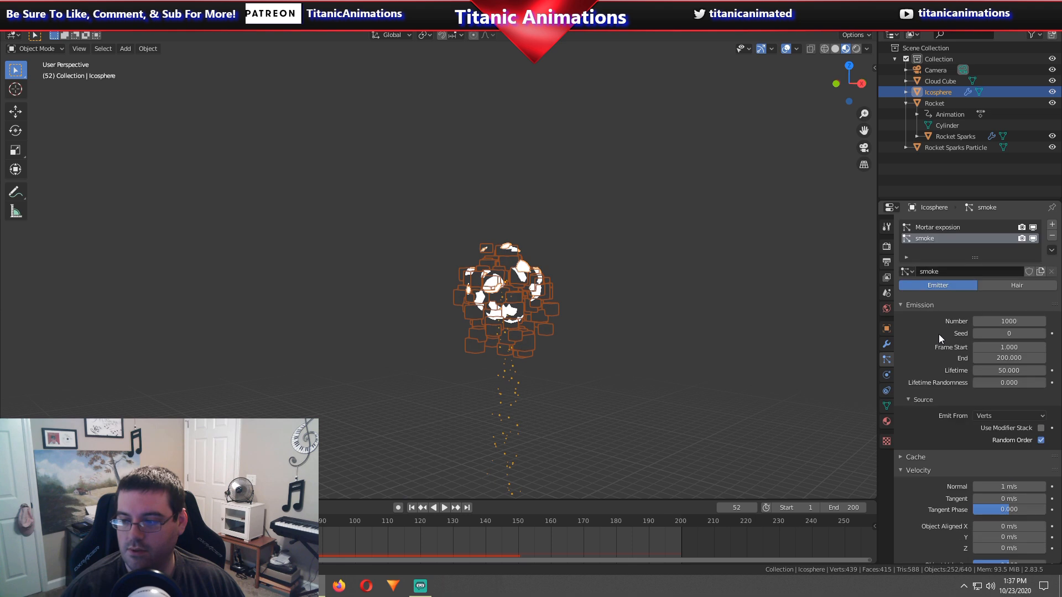
scroll(597, 388, up, 2)
shift+middle_drag(592, 379, 470, 350)
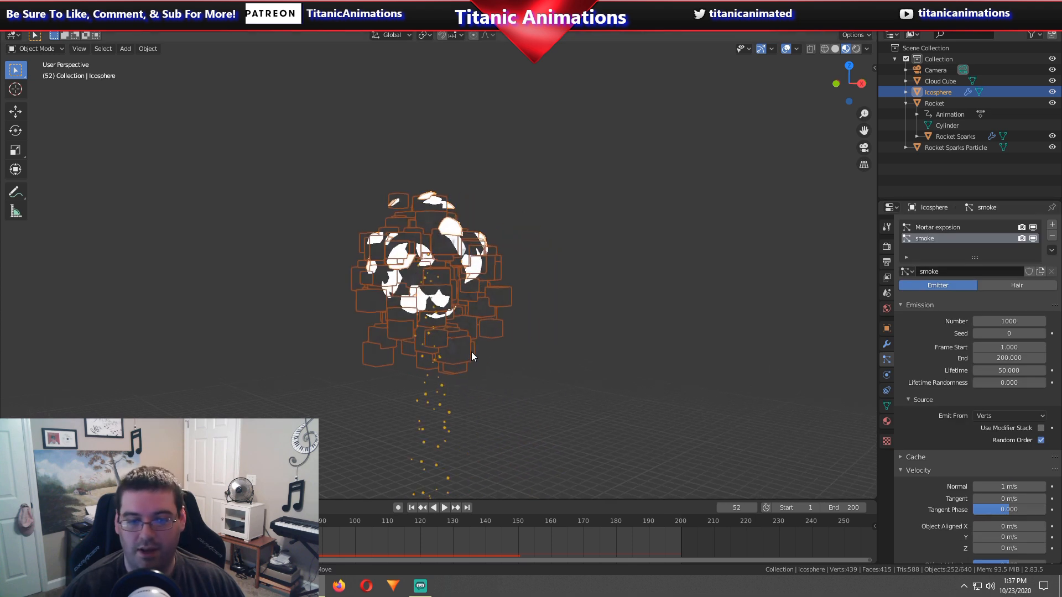
scroll(470, 351, up, 3)
click(996, 347)
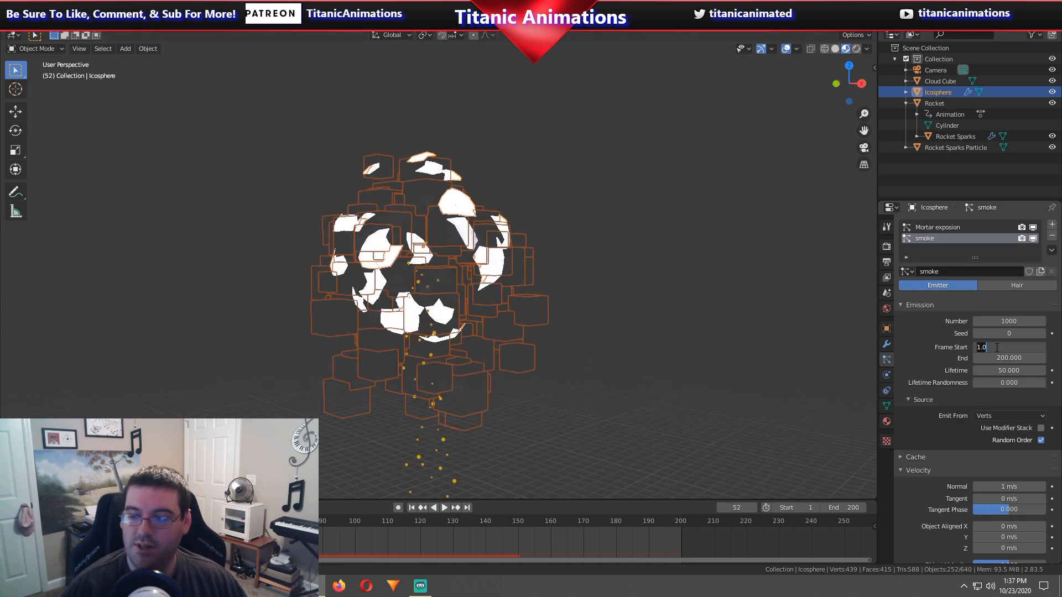
text(50)
key(Return)
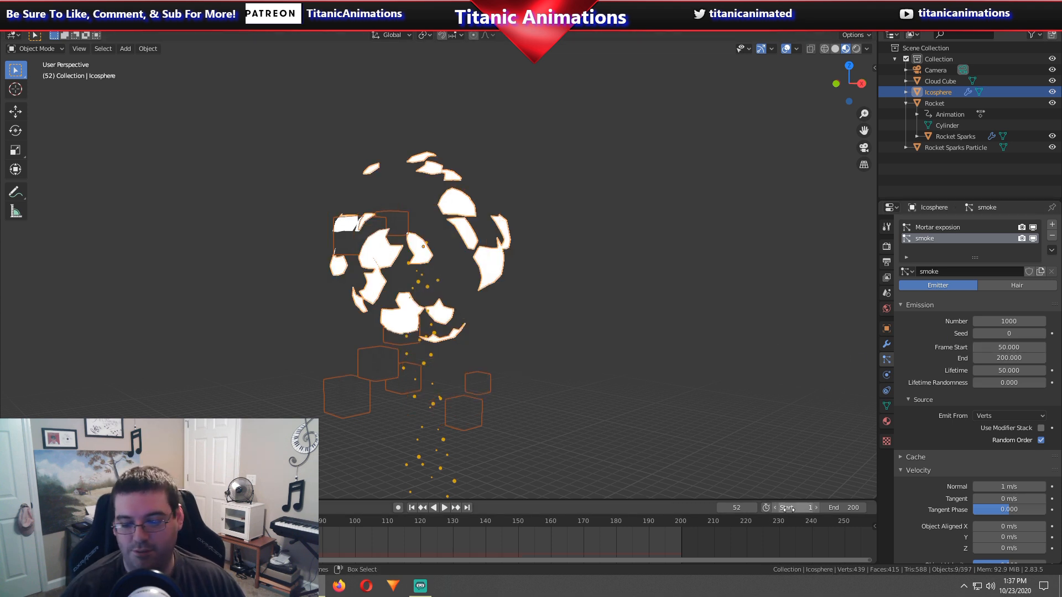
Play the animation from frame 1, pause at frame 74, and inspect the smoke trailing the explosion fragments from a distance.
key(Return)
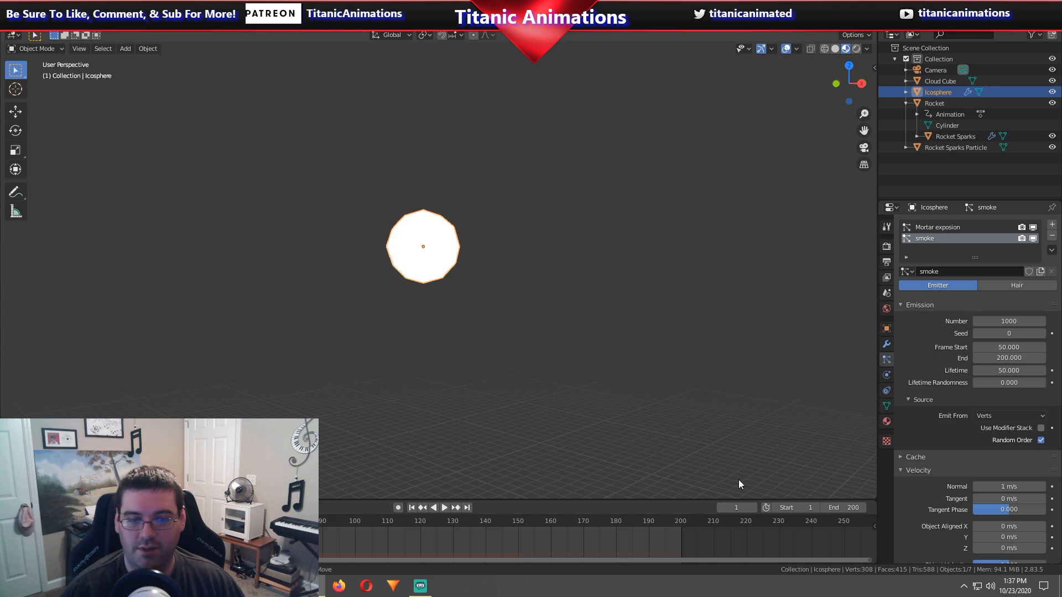
key(space)
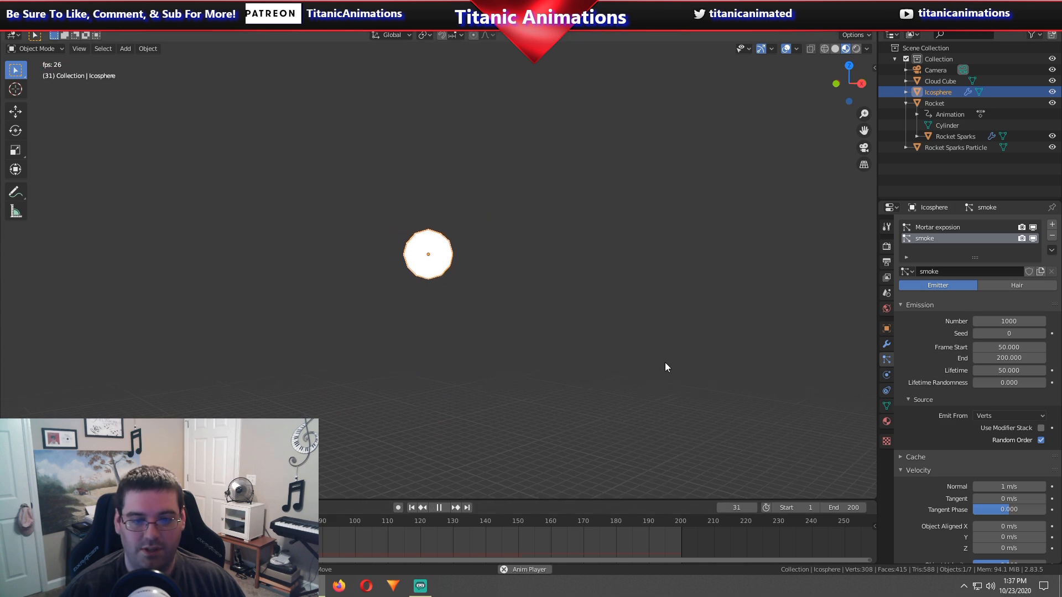
key(space)
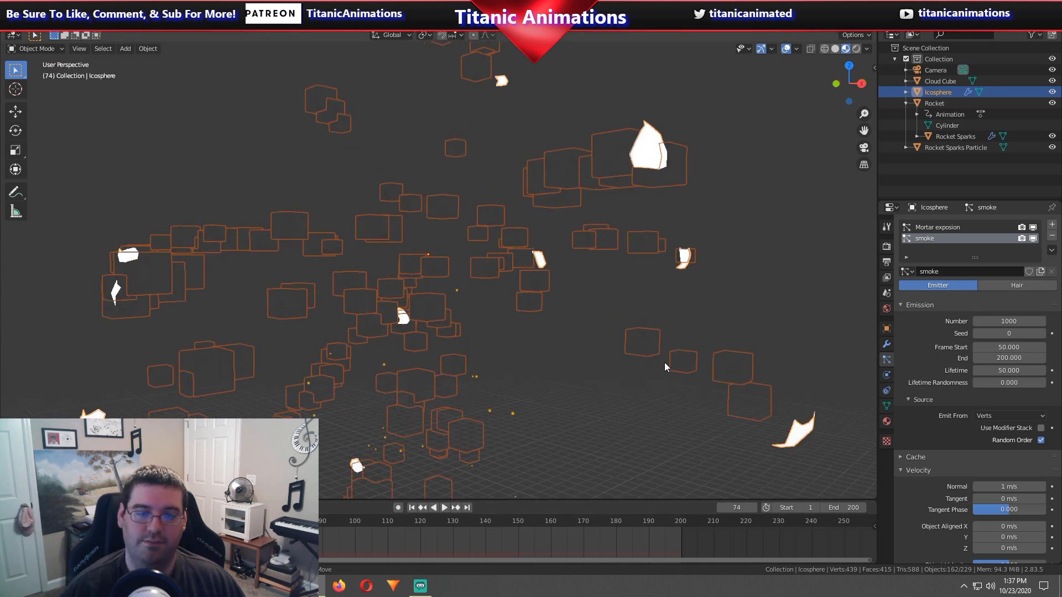
scroll(651, 366, down, 8)
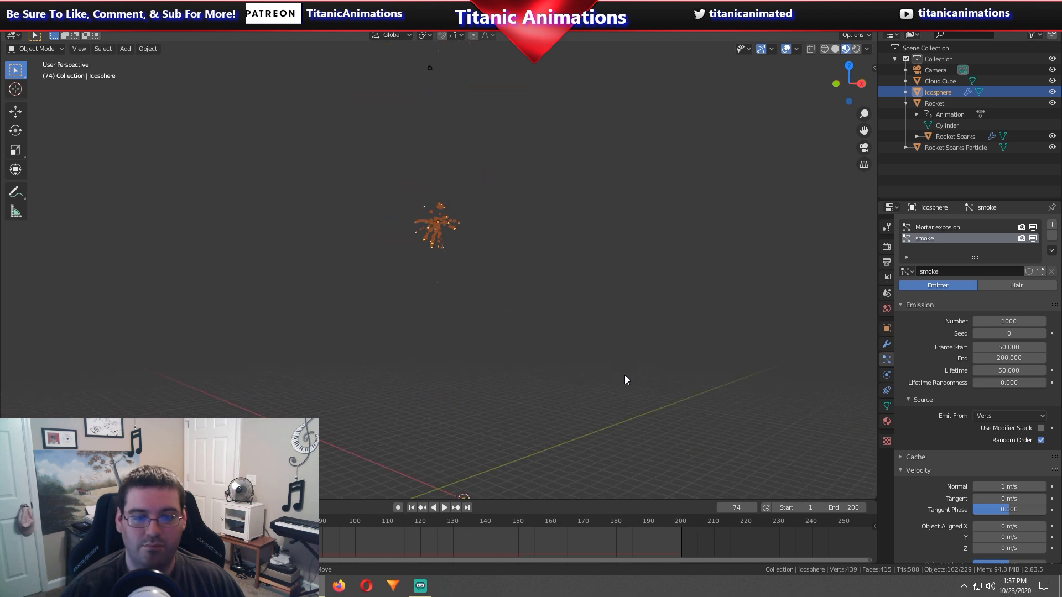
Replay the animation from frame 1 with the launch point in view, pause at frame 82, and examine the whole firework.
shift+scroll(619, 379, down, 1)
scroll(618, 378, up, 1)
shift+middle_drag(619, 378, 666, 422)
key(shift+Left)
key(space)
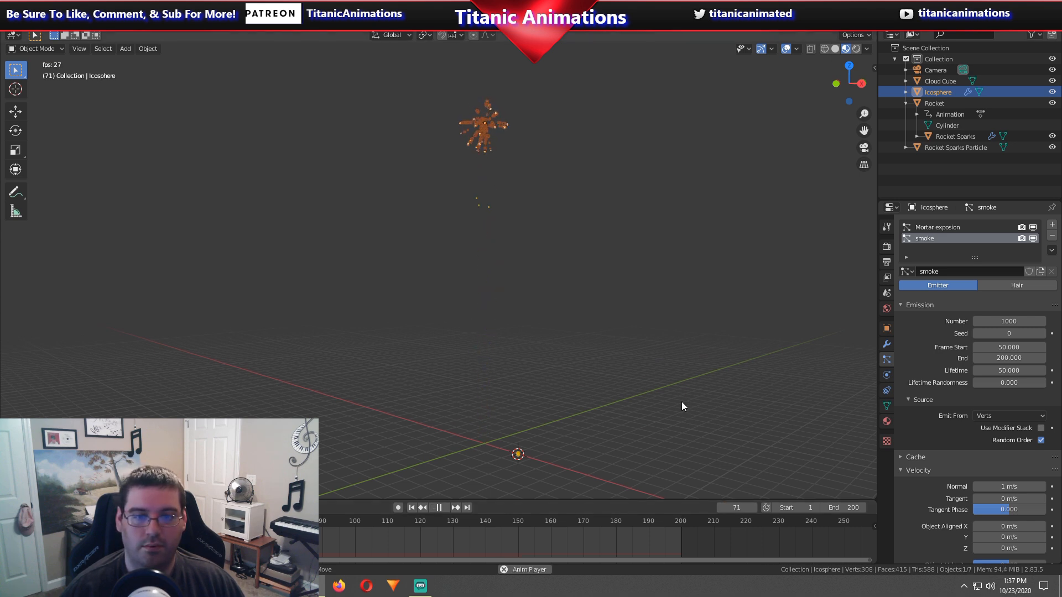
key(space)
mouse_move(675, 401)
middle_down()
mouse_move(671, 369)
mouse_move(620, 376)
mouse_move(601, 394)
mouse_move(592, 340)
mouse_move(586, 372)
mouse_move(580, 347)
middle_up()
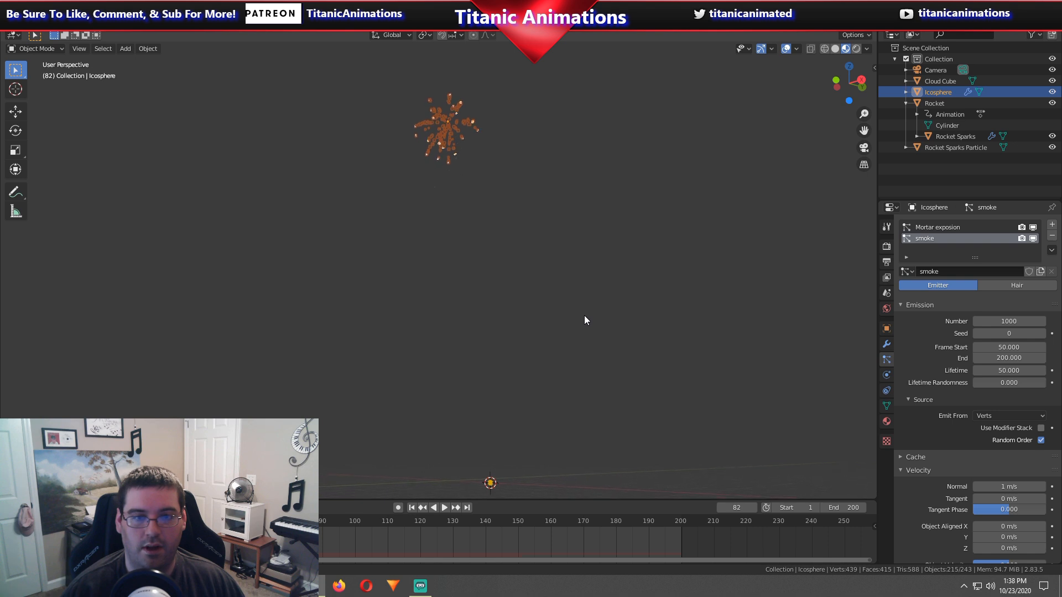
Look through the camera, fit its frame in the view, and set the camera's focal length to 30 mm.
key(KP_0)
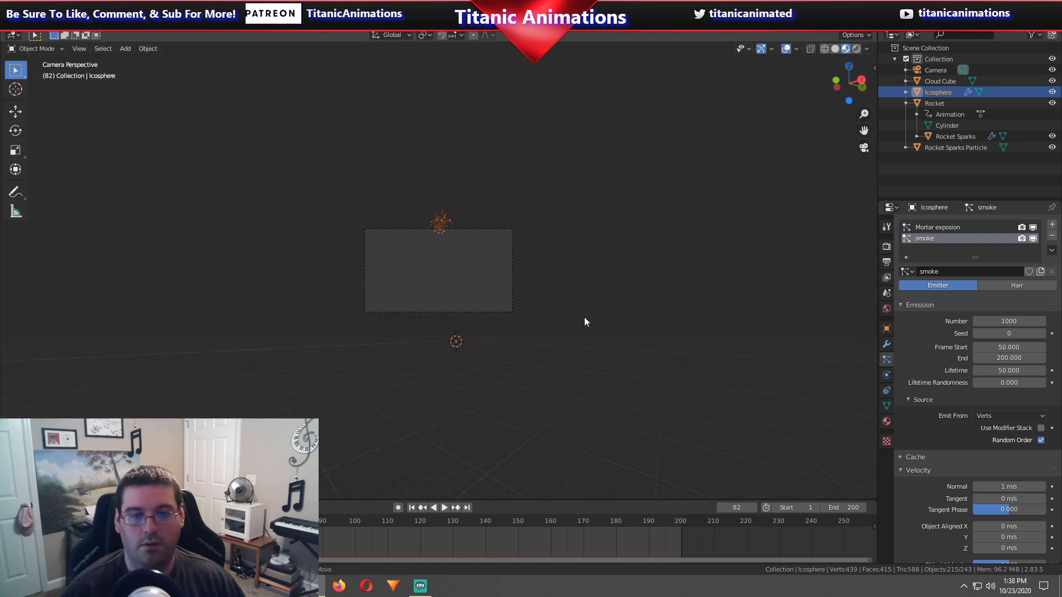
key(Home)
scroll(584, 324, down, 1)
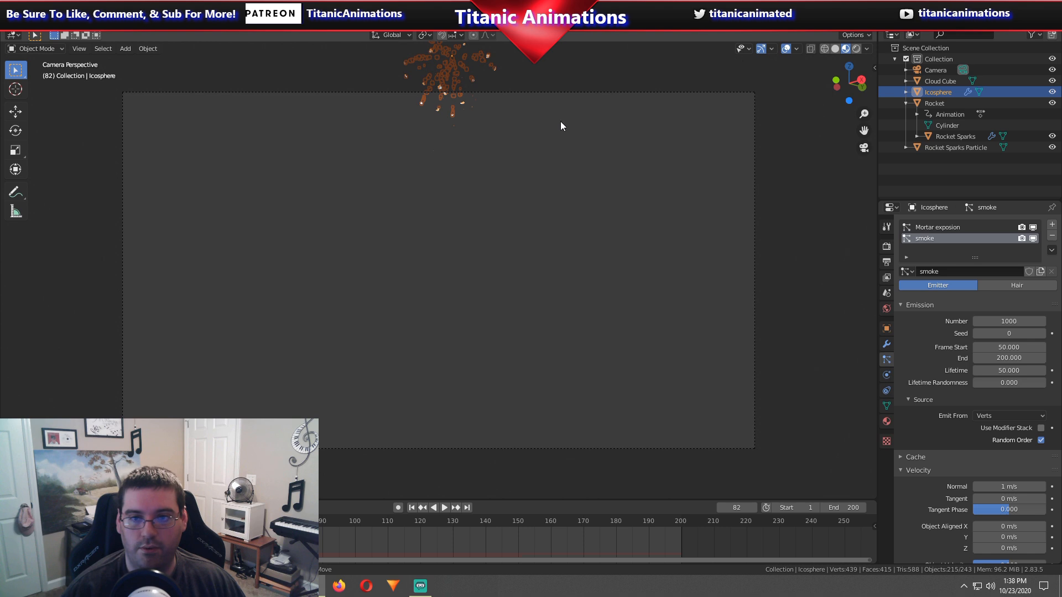
click(569, 93)
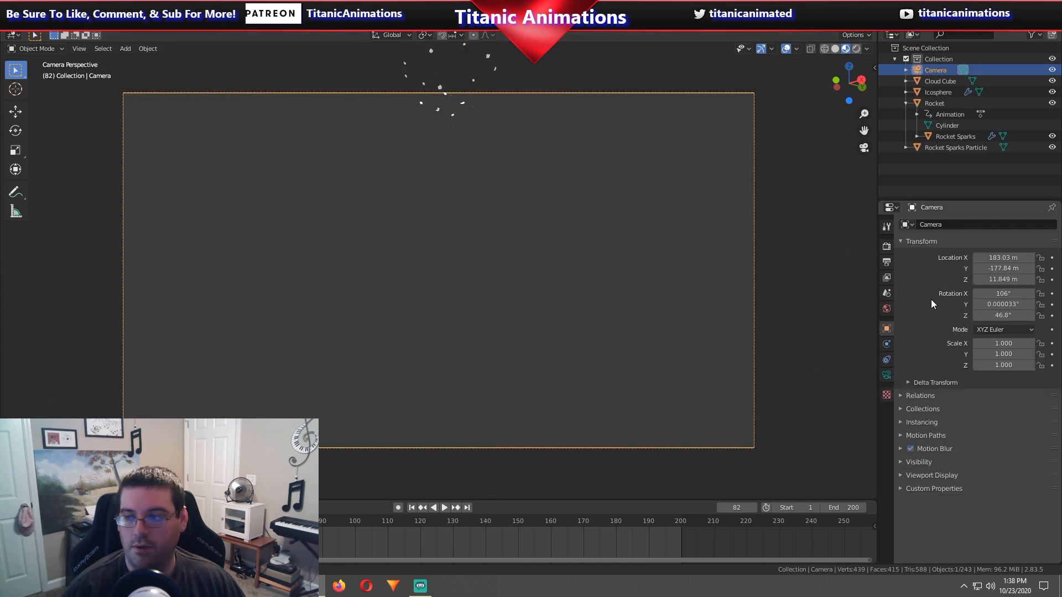
click(886, 375)
drag(1009, 277, 995, 277)
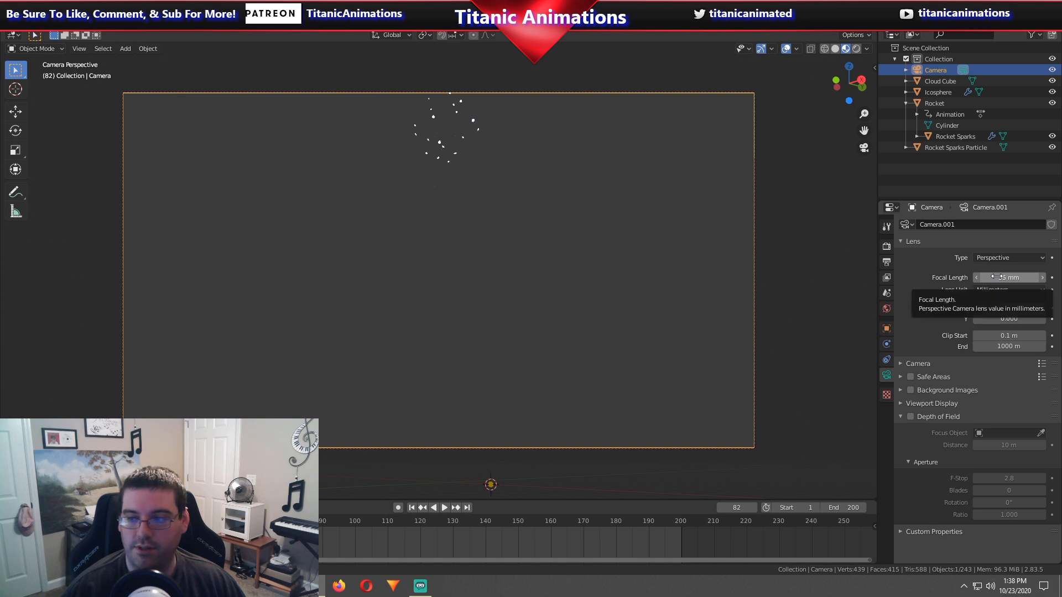
click(995, 277)
text(30)
key(Return)
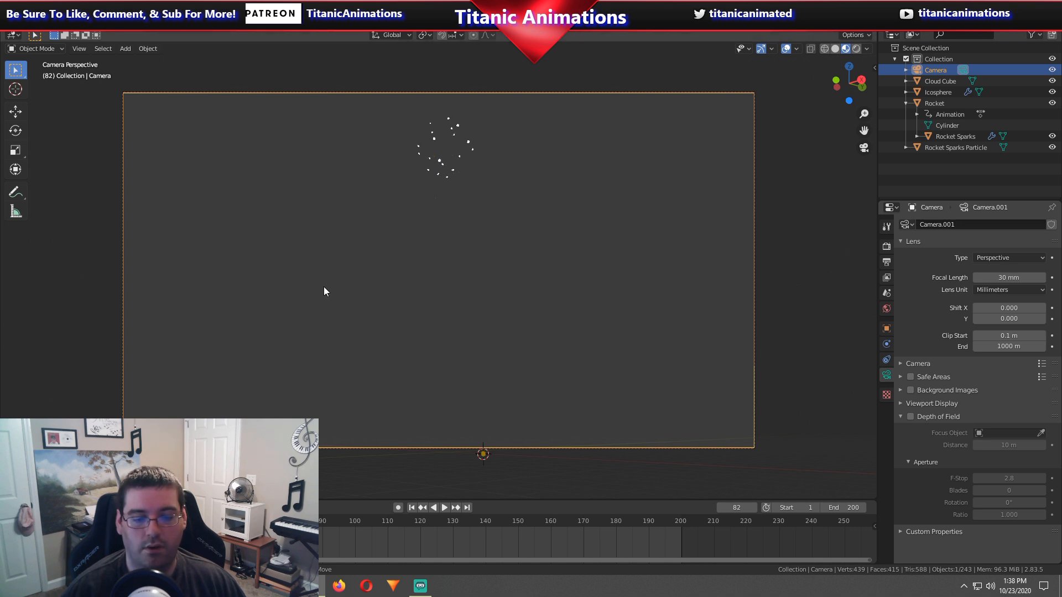
Play the animation from frame 1 through the camera, pause at frame 29, and render that frame as an image.
middle_drag(325, 286, 450, 319)
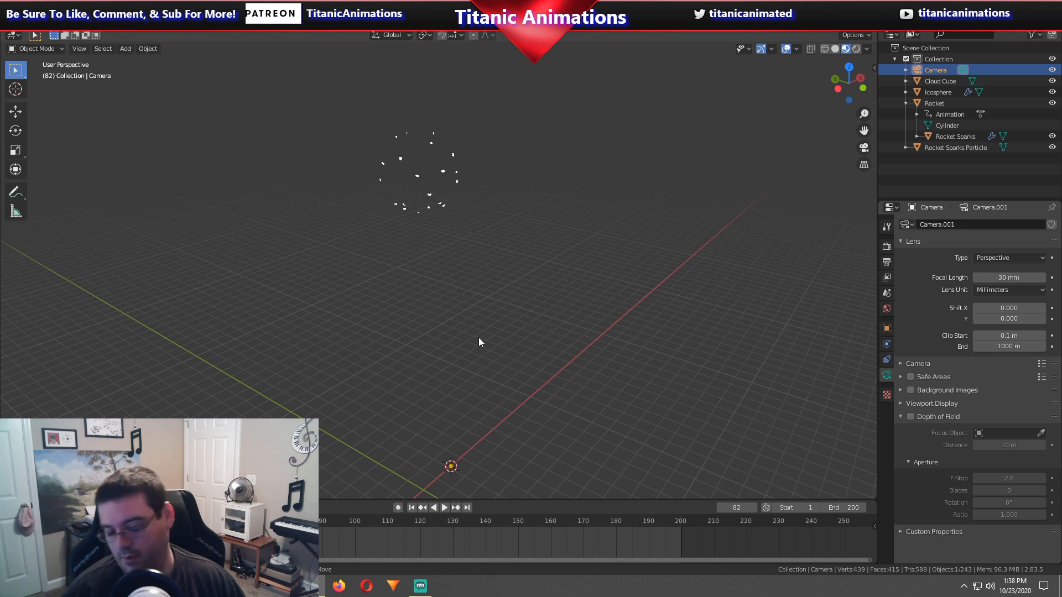
key(shift+Left)
key(space)
key(KP_0)
key(space)
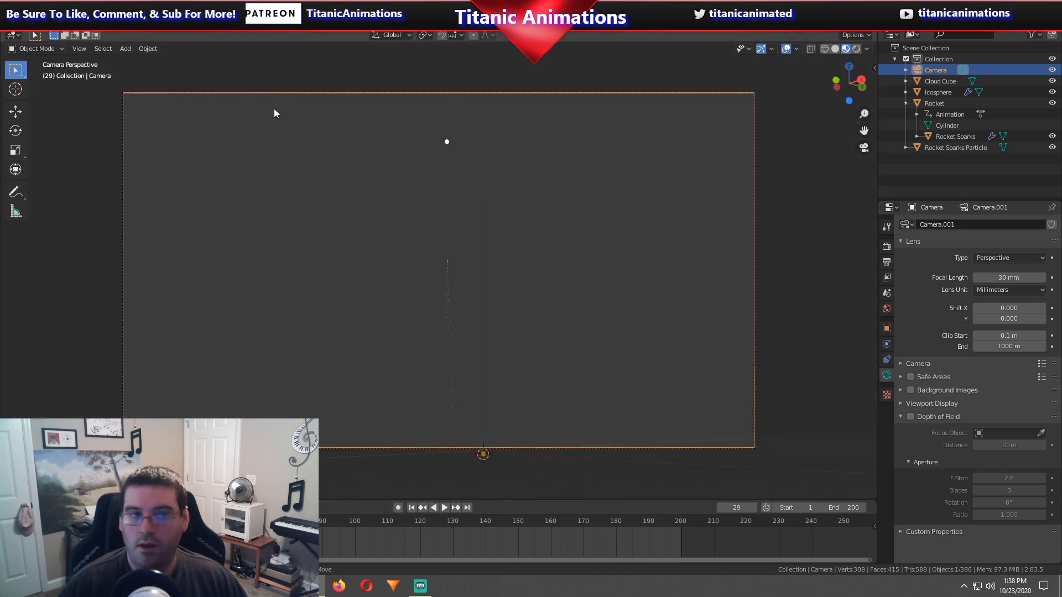
click(64, 22)
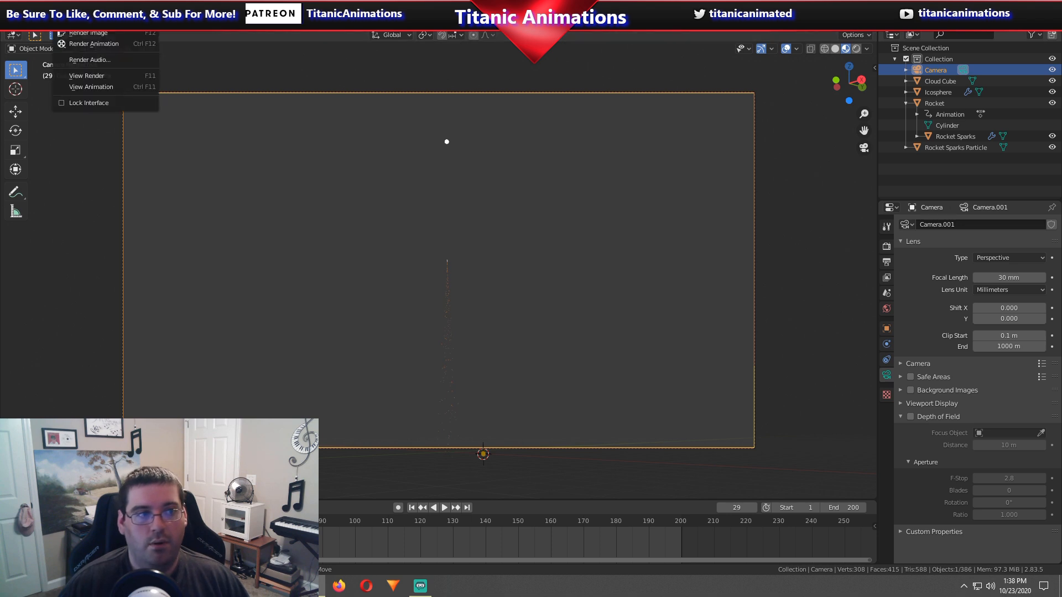
click(83, 35)
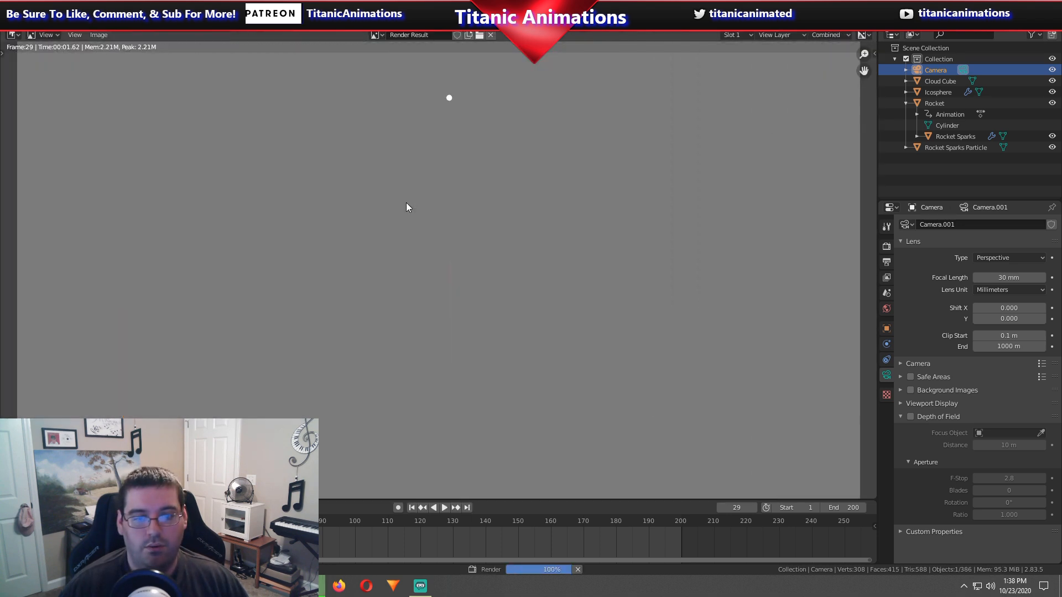
Set the world background color to near-black (RGB 0.000515) and render the frame again.
click(886, 308)
click(1012, 292)
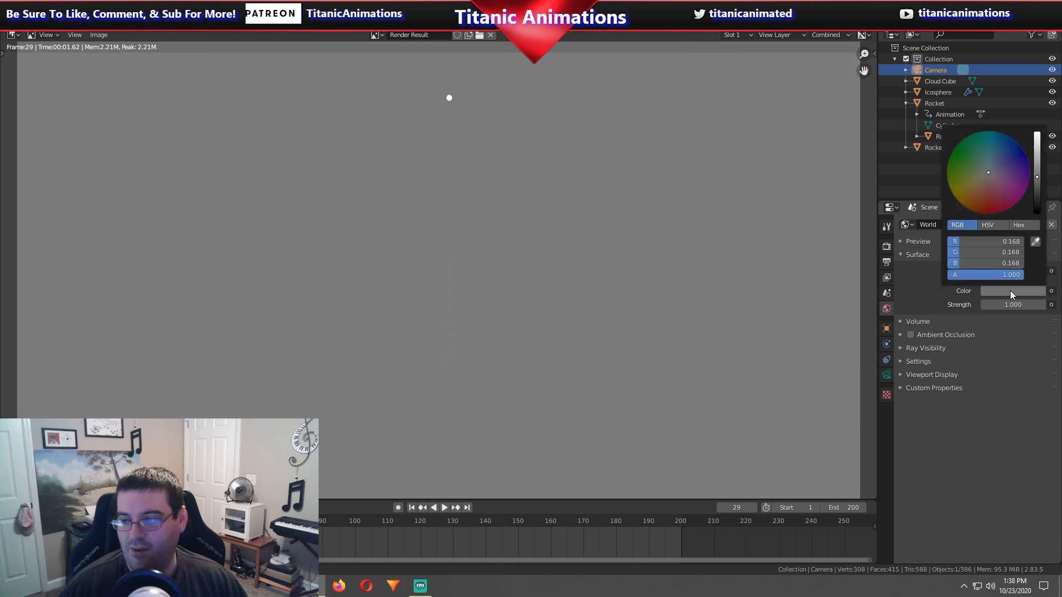
click(1036, 211)
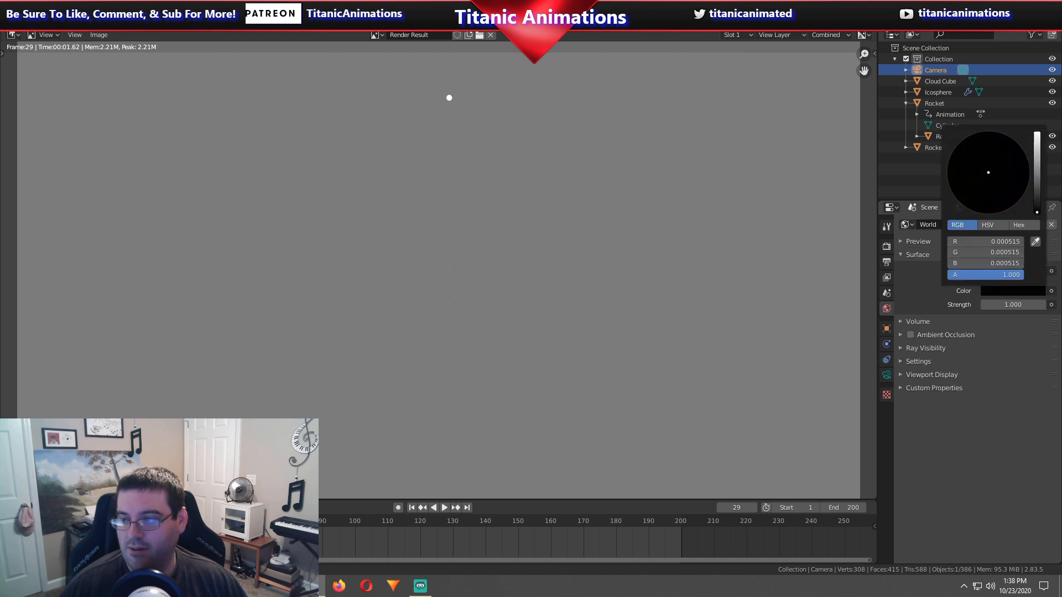
click(65, 25)
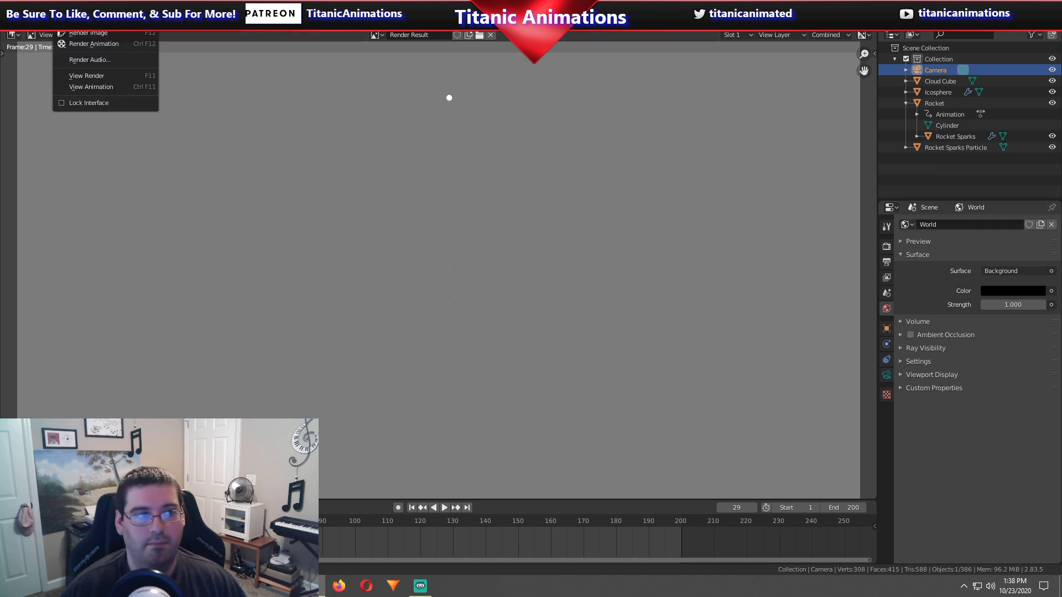
click(77, 37)
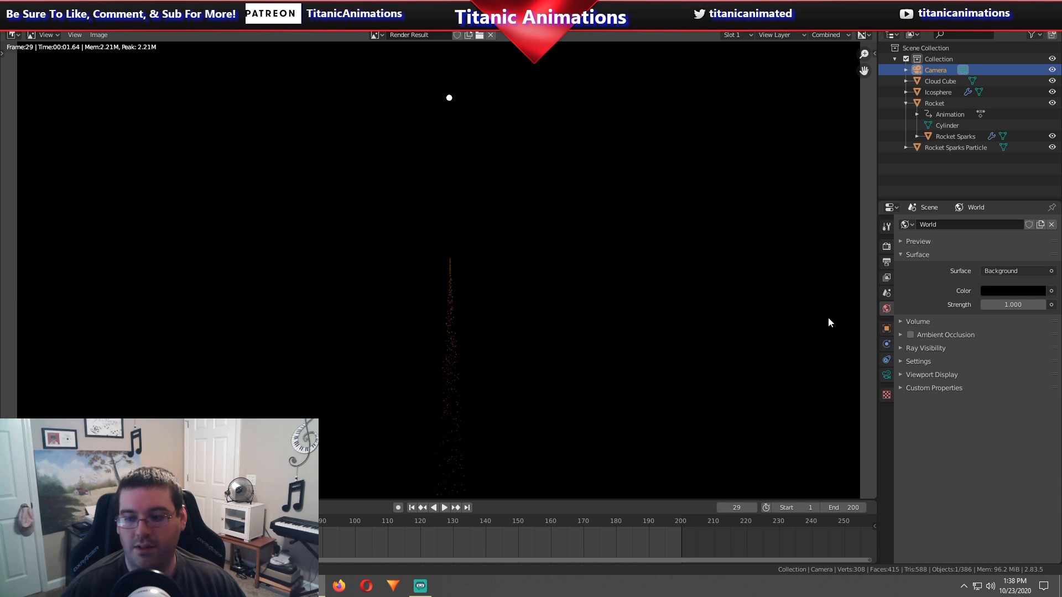
Return from the render result to the 3D viewport and enable Motion Blur in the scene's render settings.
click(13, 35)
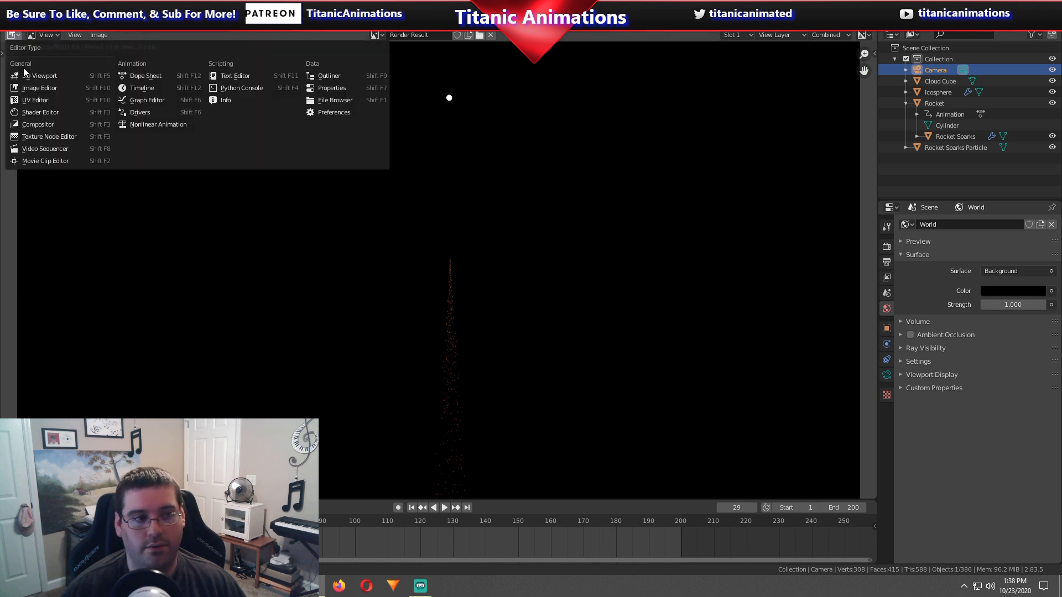
click(49, 83)
click(887, 247)
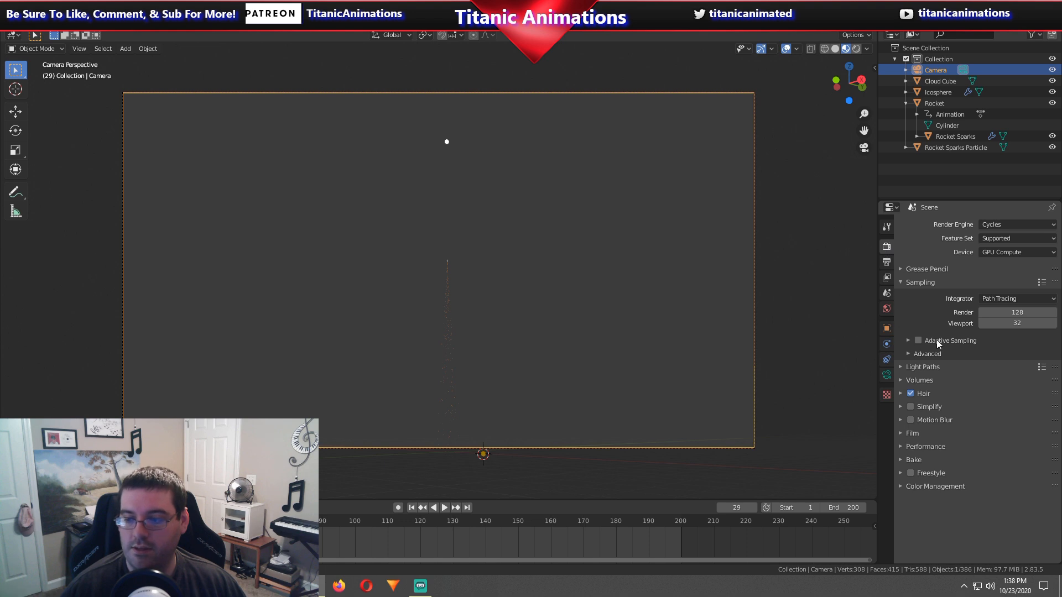
click(910, 420)
click(901, 420)
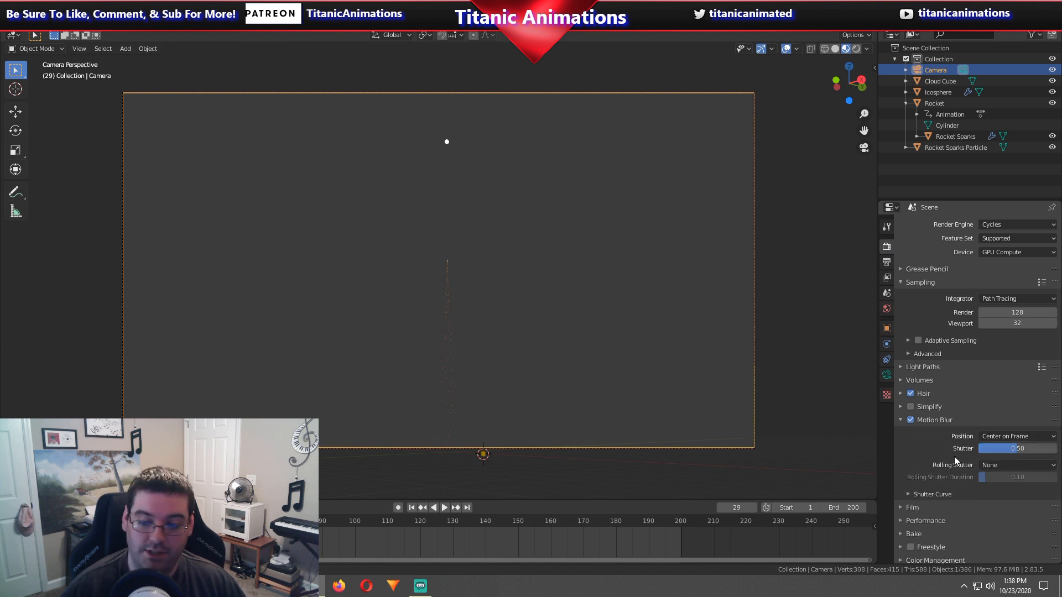
click(900, 420)
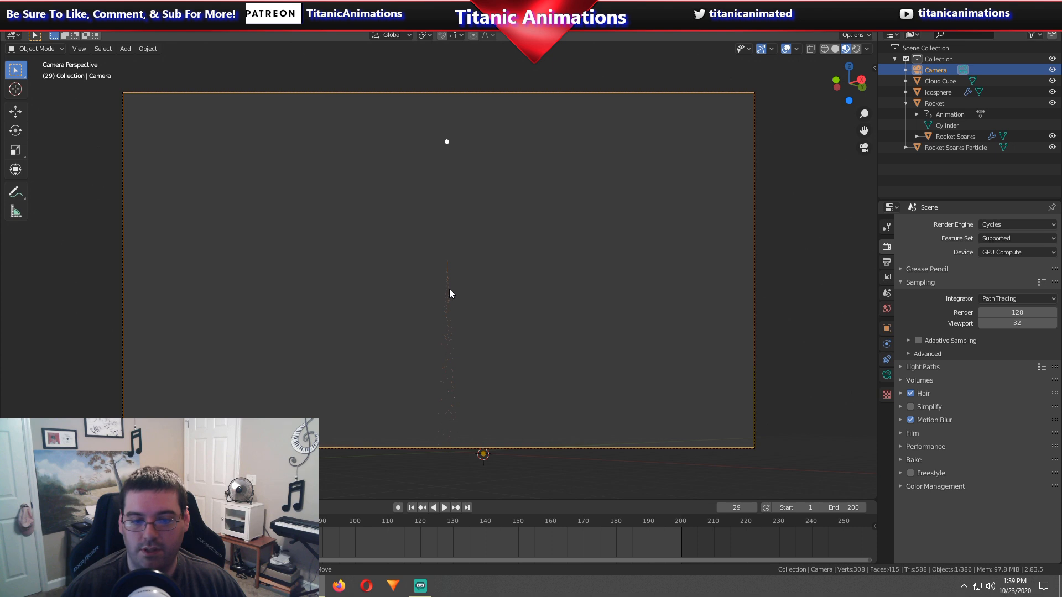
Enable Depth of Field on the camera and show the viewport in rendered shading.
click(887, 375)
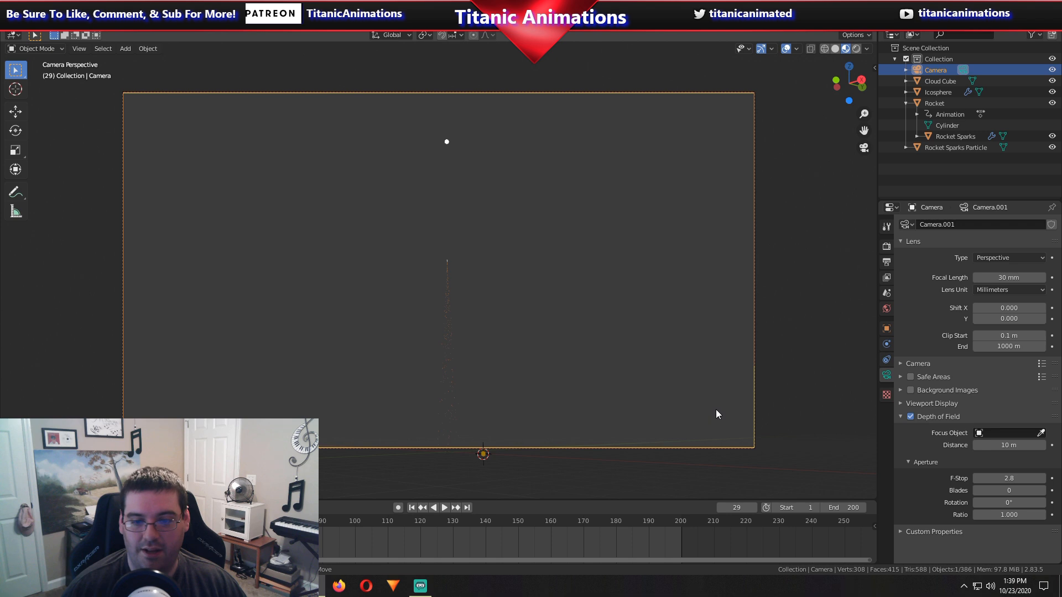
scroll(744, 420, up, 1)
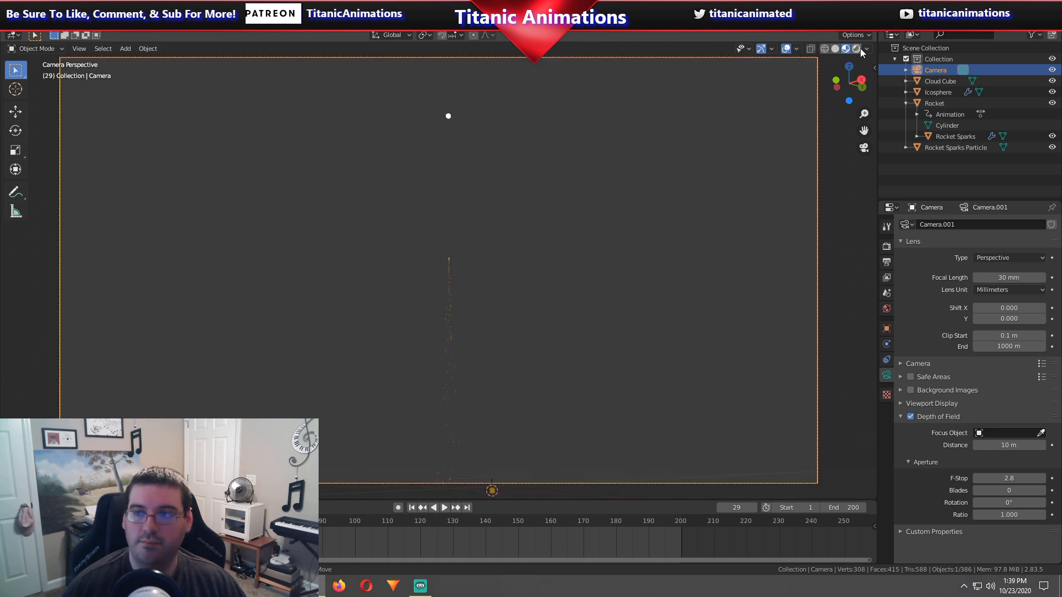
click(853, 48)
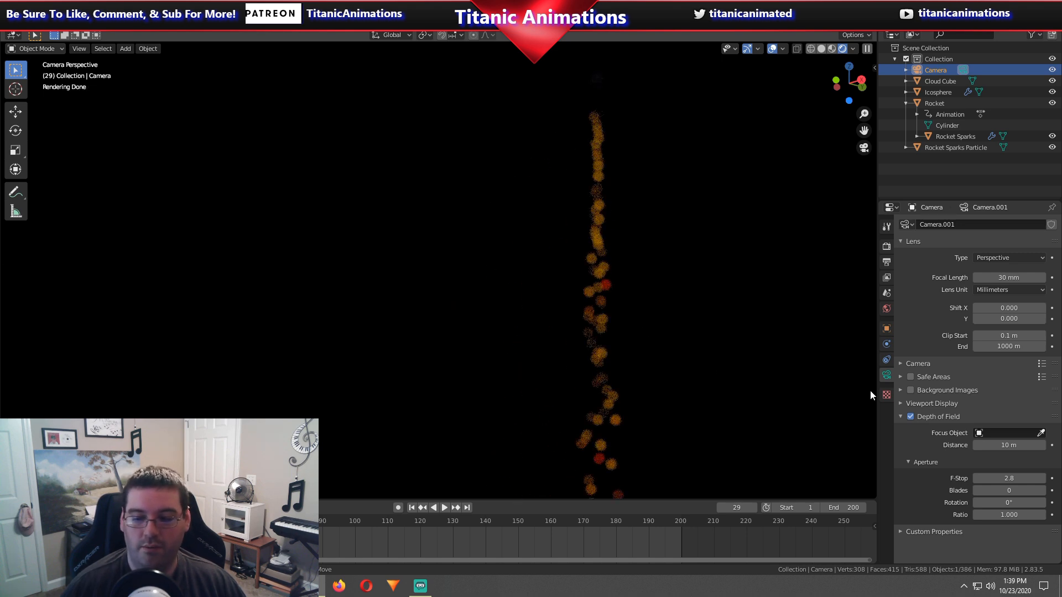
Try F-Stop values of 0.1, 7 and 10 for the camera's depth of field, comparing the blur on the sparks.
click(996, 478)
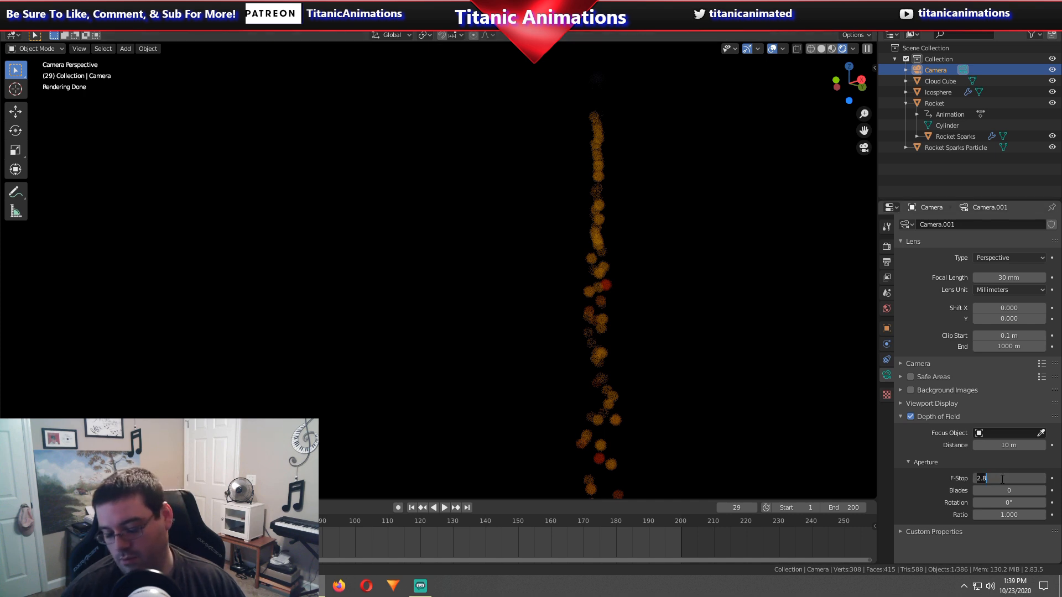
text(0.1)
key(Return)
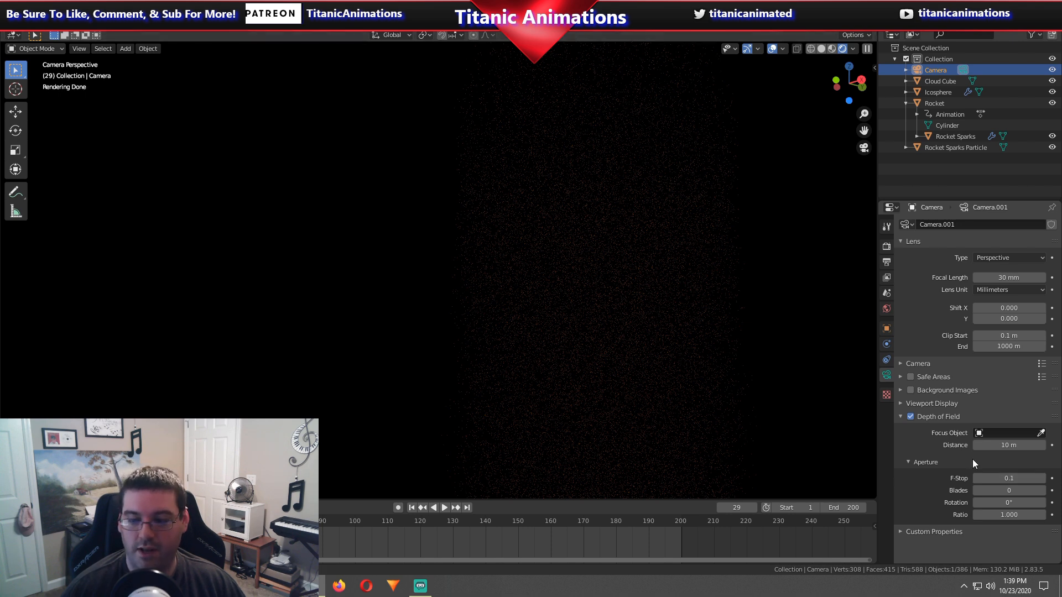
click(1010, 479)
text(7)
key(Return)
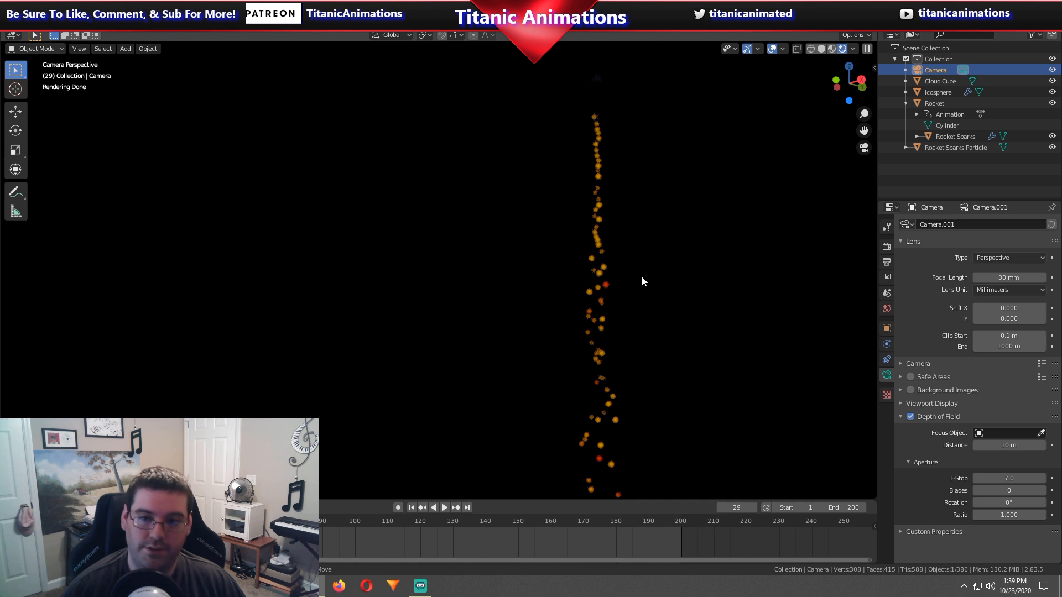
click(974, 479)
text(10)
key(Return)
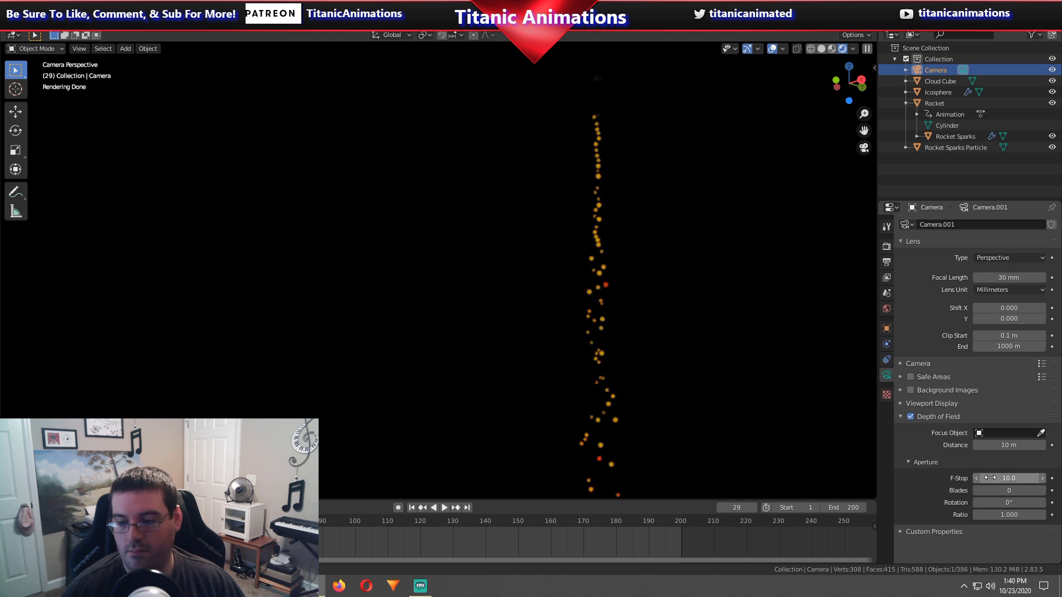
Set the camera's depth of field F-Stop to 8 and check the rocket sparks in the rendered view.
click(974, 479)
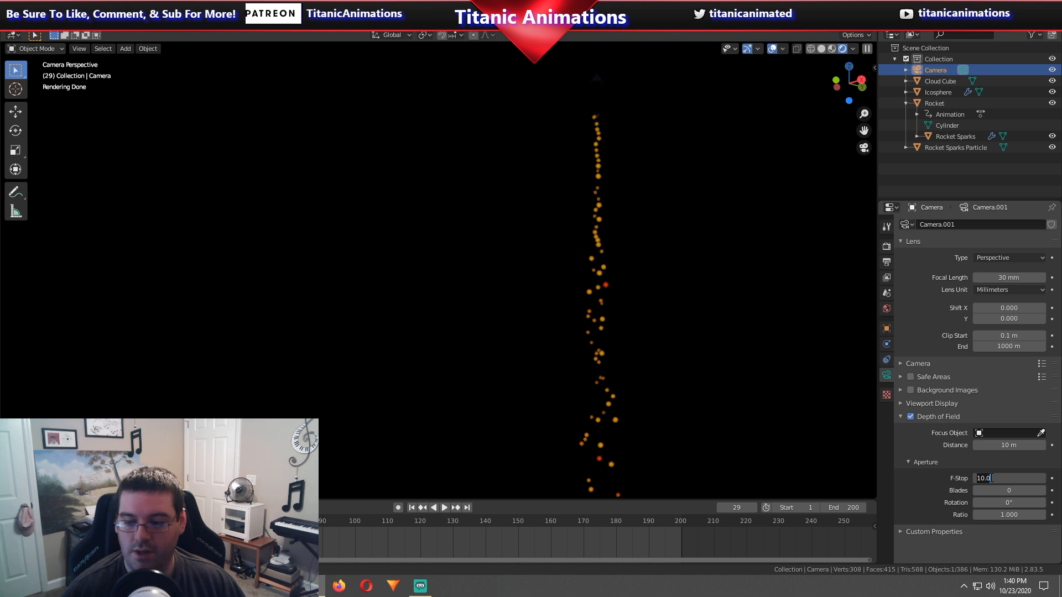
key(BackSpace)
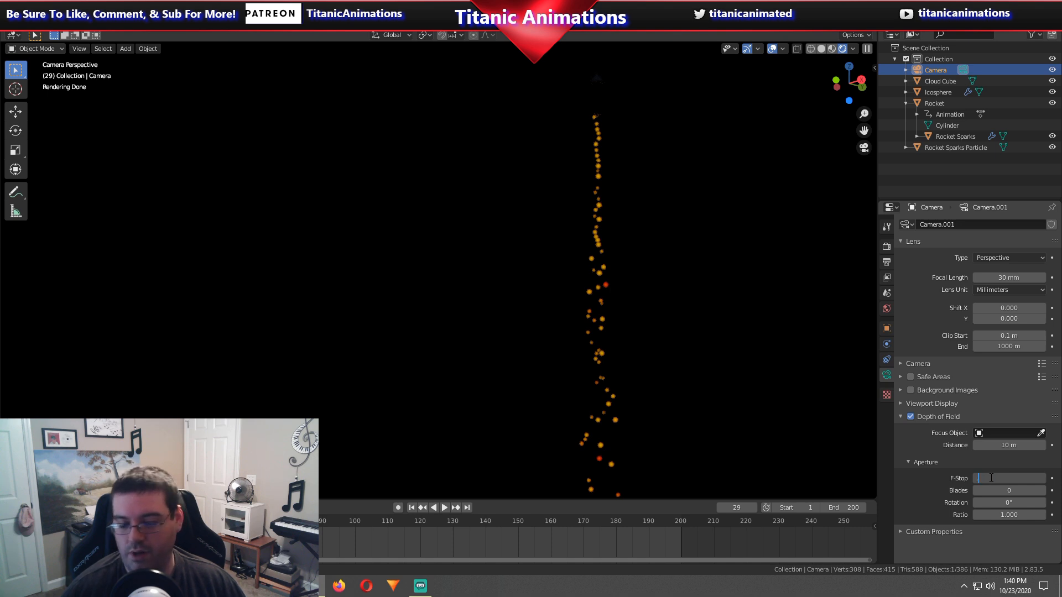
text(8)
key(Return)
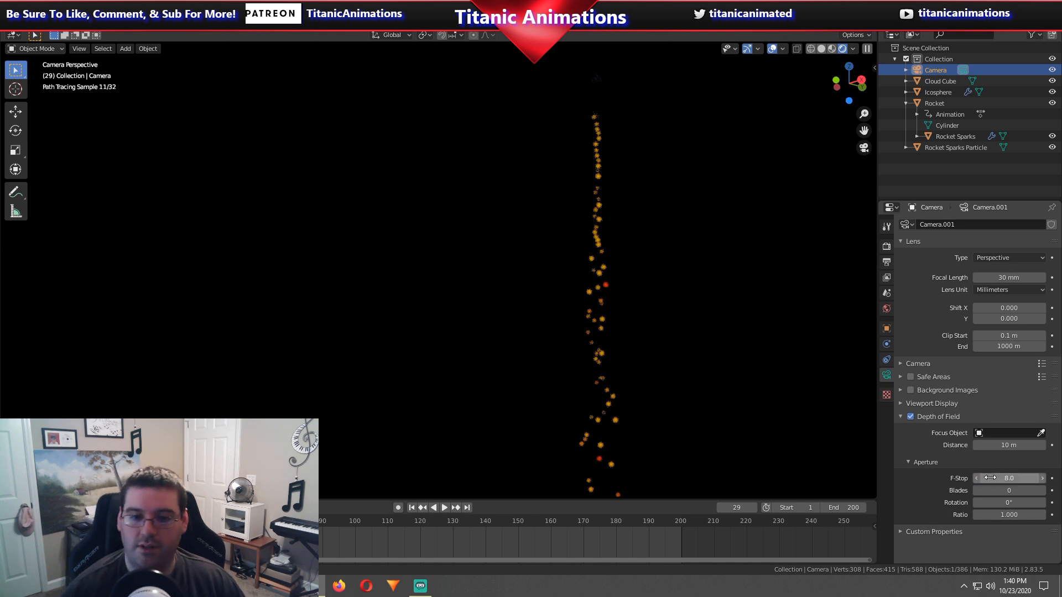
scroll(613, 227, down, 4)
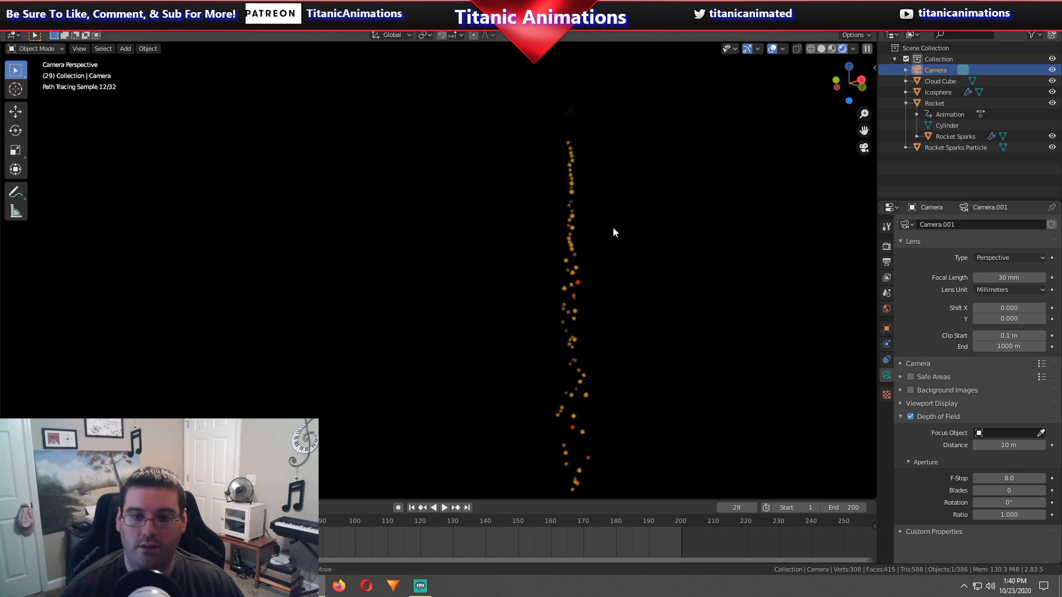
scroll(613, 228, down, 5)
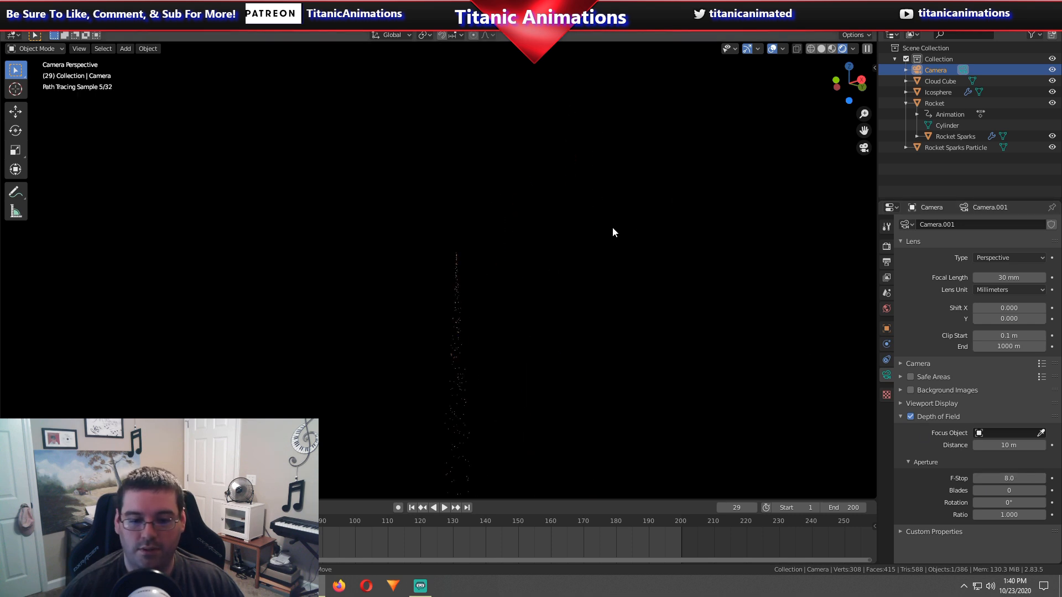
Select the Icosphere in the camera view and set the scene's end frame to 49.
scroll(612, 226, down, 2)
scroll(612, 226, up, 1)
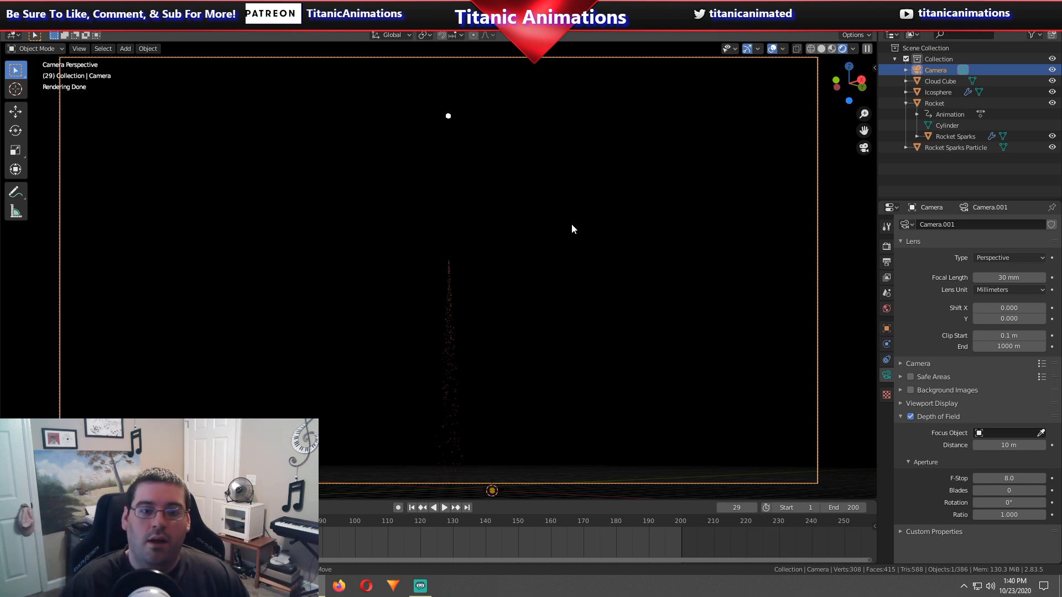
click(448, 117)
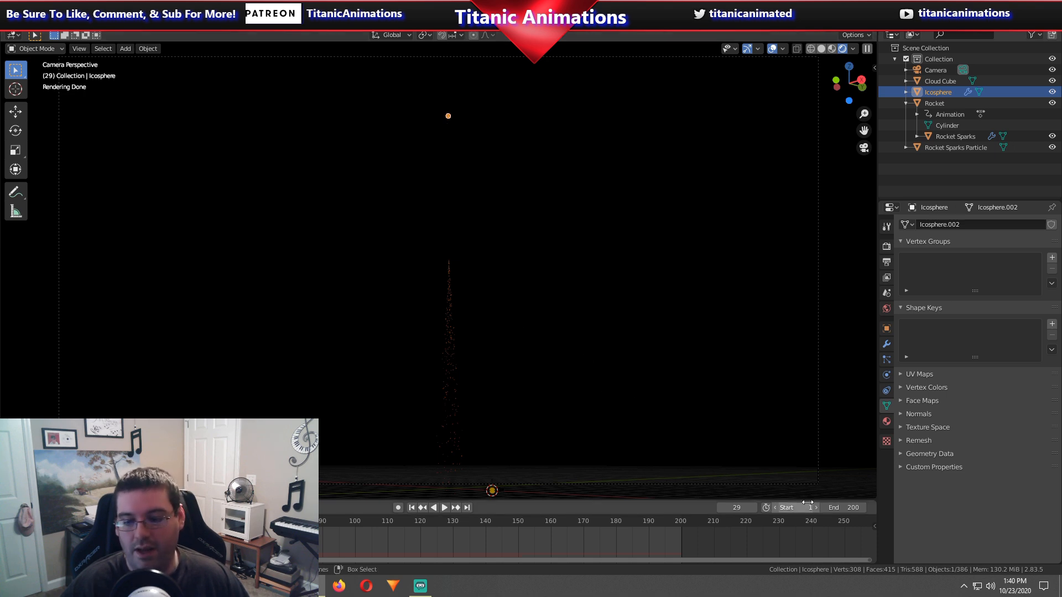
click(843, 507)
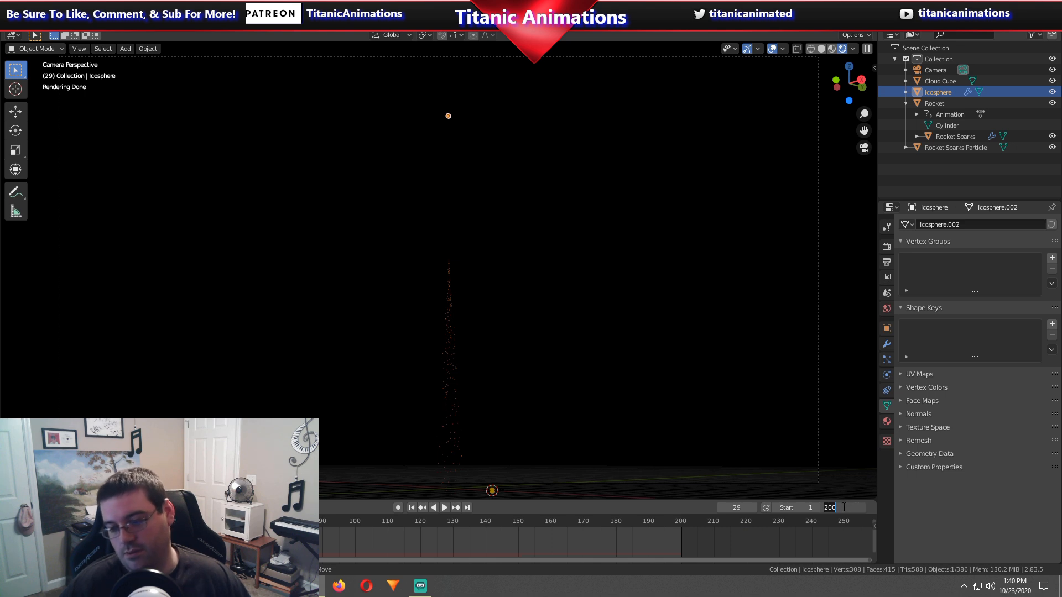
text(49)
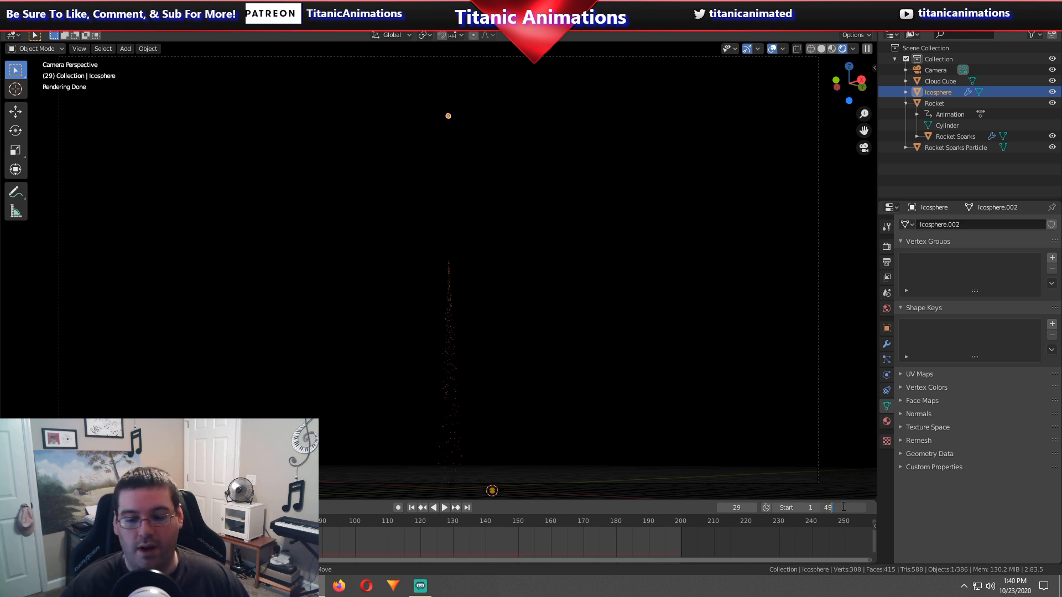
key(Return)
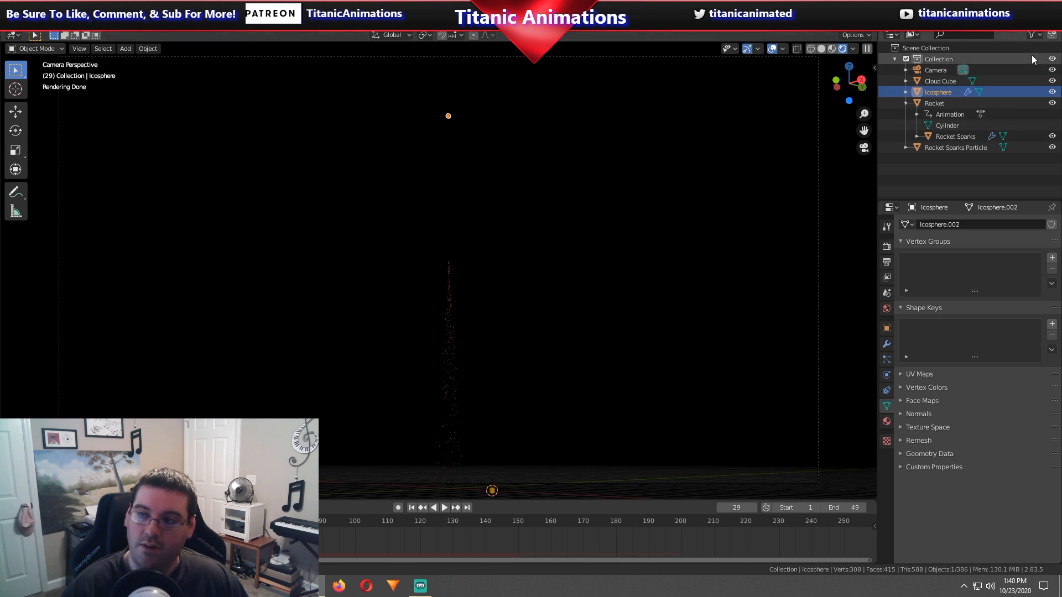
Show the outliner's render visibility toggles, exclude the Icosphere from renders, and test-render frame 29 before returning to the 3D viewport.
click(1030, 35)
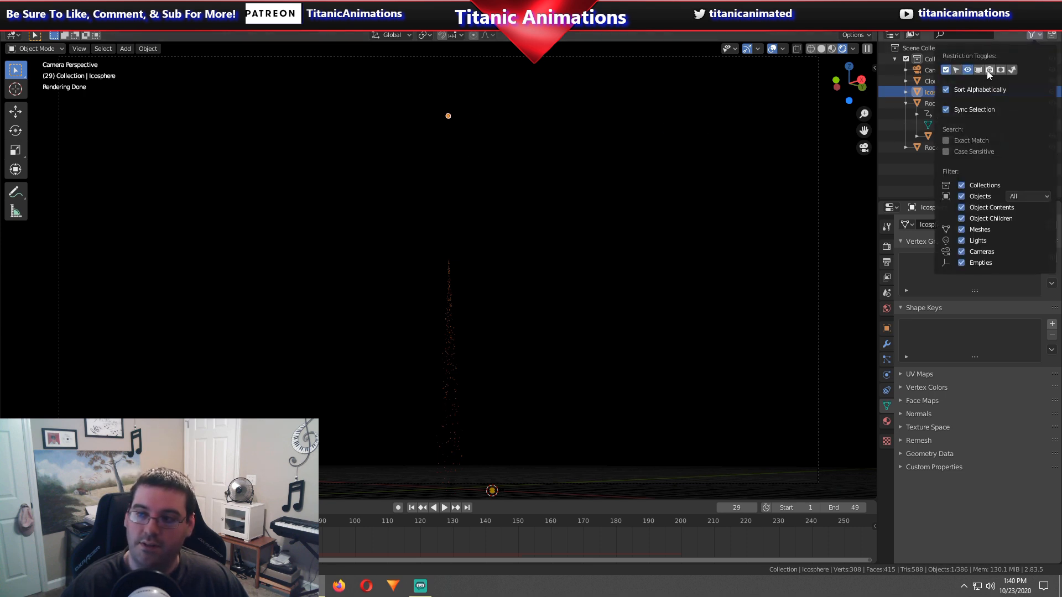
click(1052, 93)
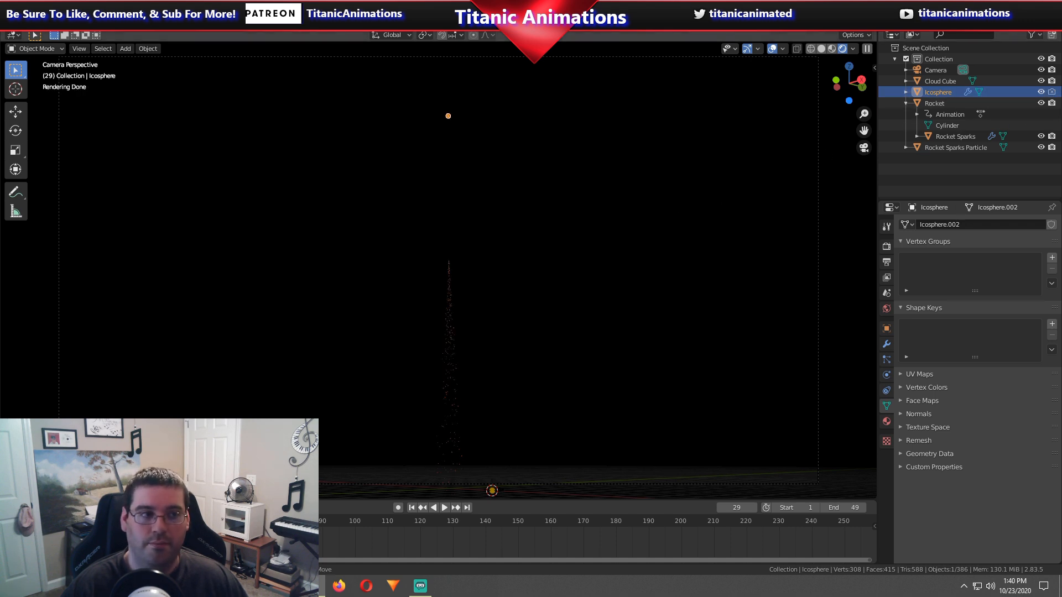
click(65, 24)
click(86, 34)
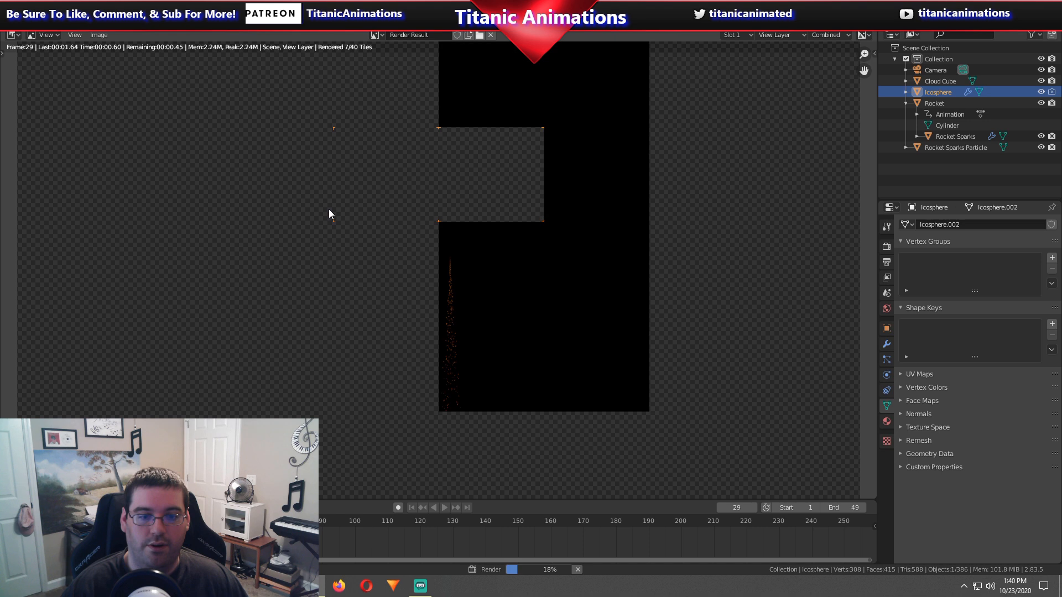
scroll(329, 211, down, 2)
scroll(329, 210, up, 1)
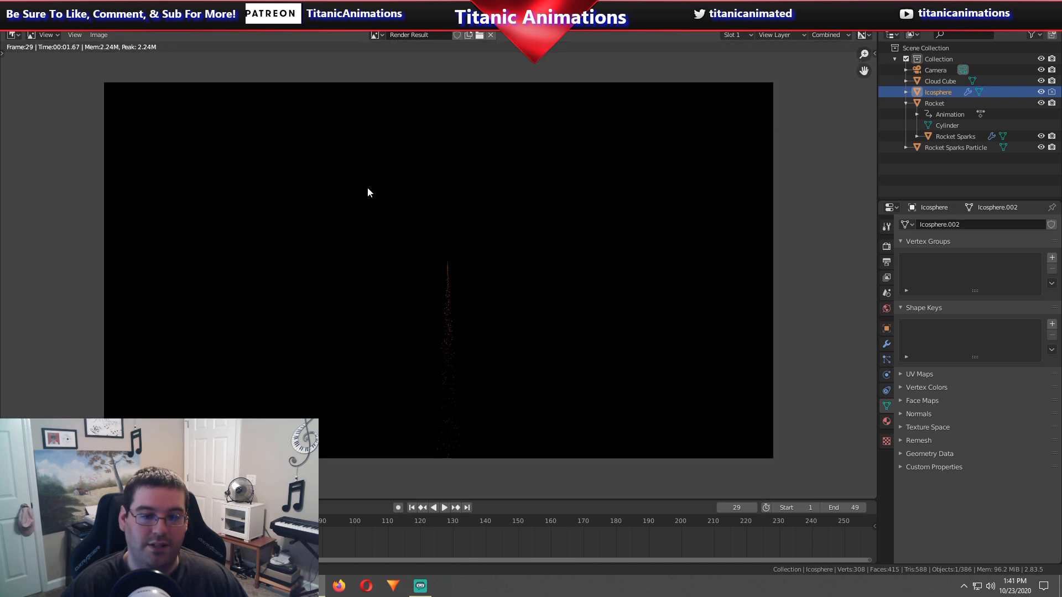
click(12, 35)
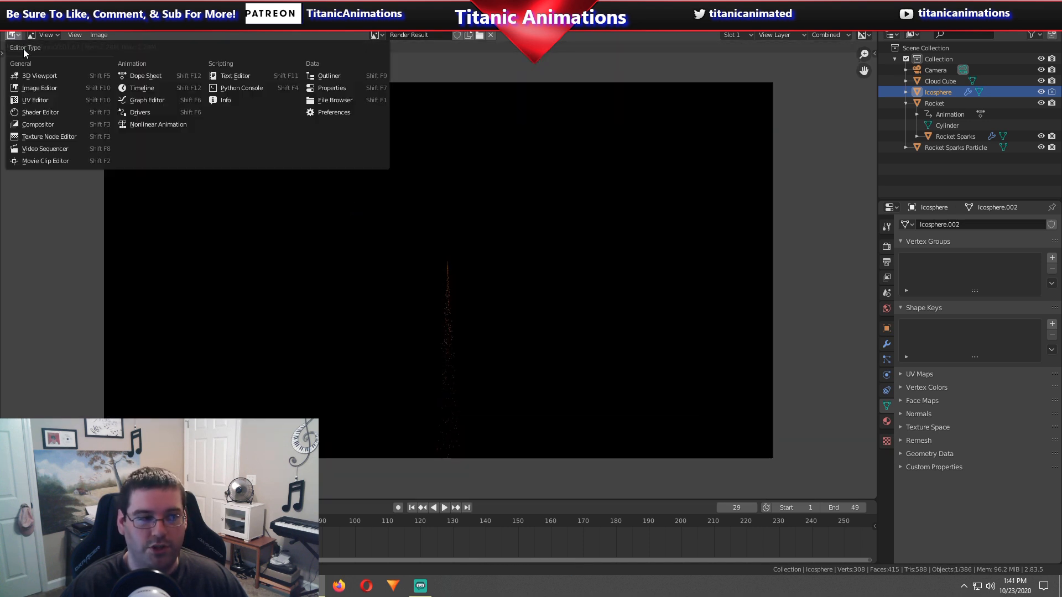
click(34, 75)
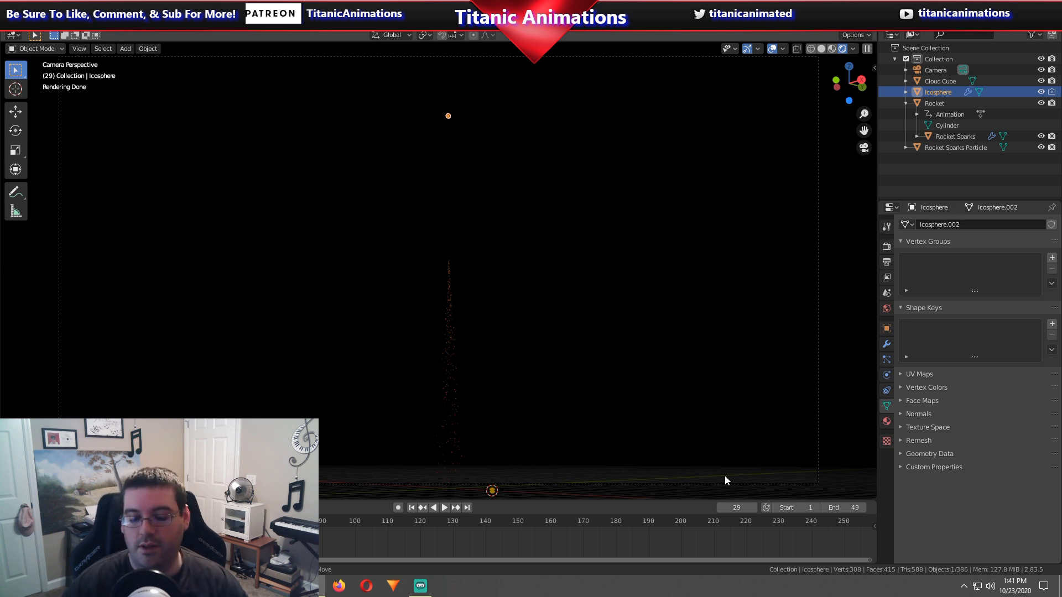
Go to frame 50 and make the Icosphere visible in renders again.
click(740, 506)
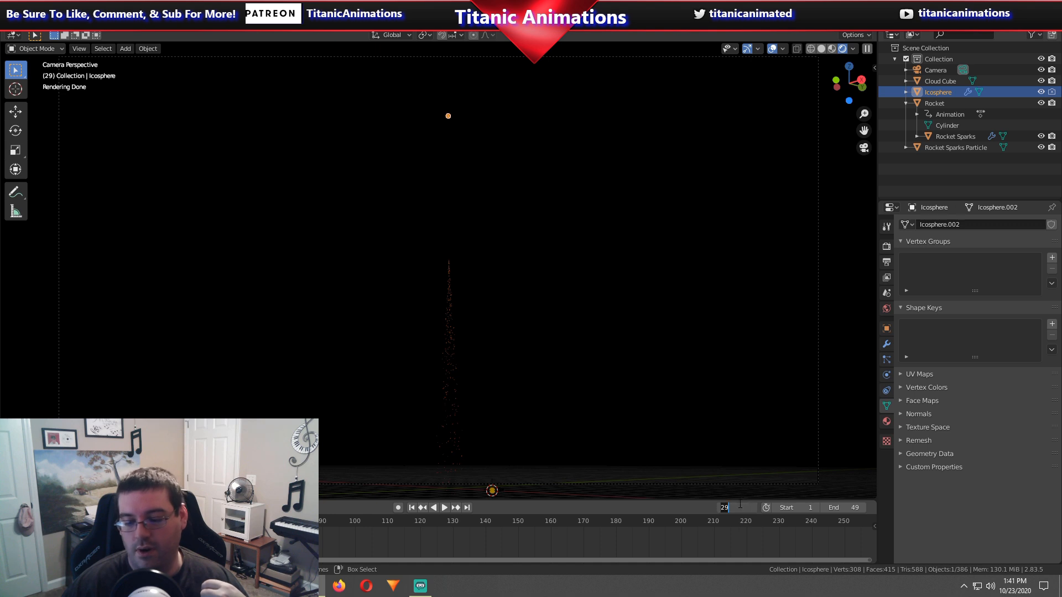
text(50)
key(Return)
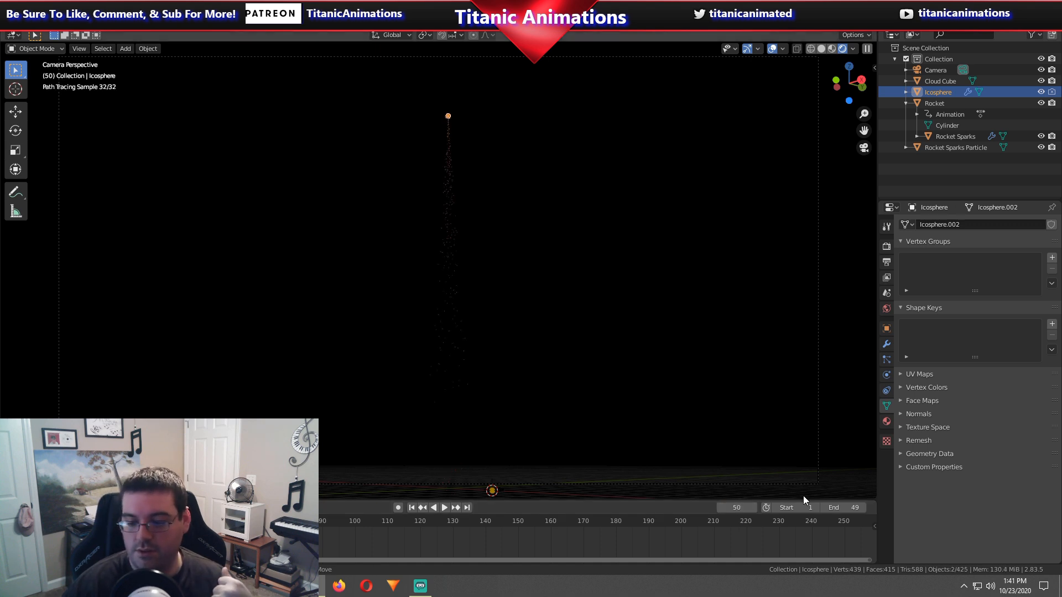
click(1055, 94)
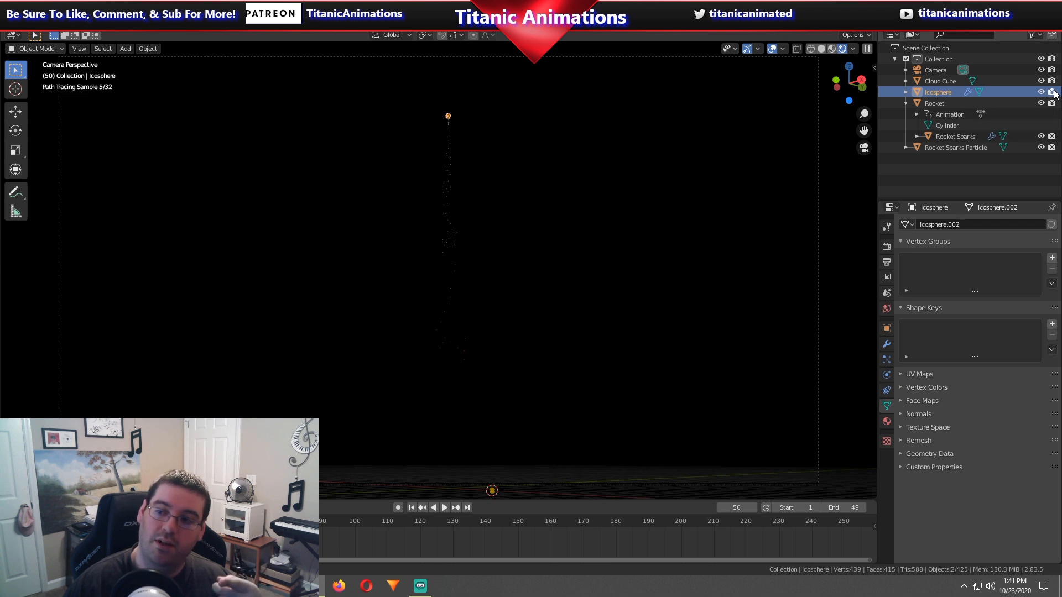
Render frame 50 to check the Icosphere at the end of the spark trail, and return to the 3D viewport.
click(64, 25)
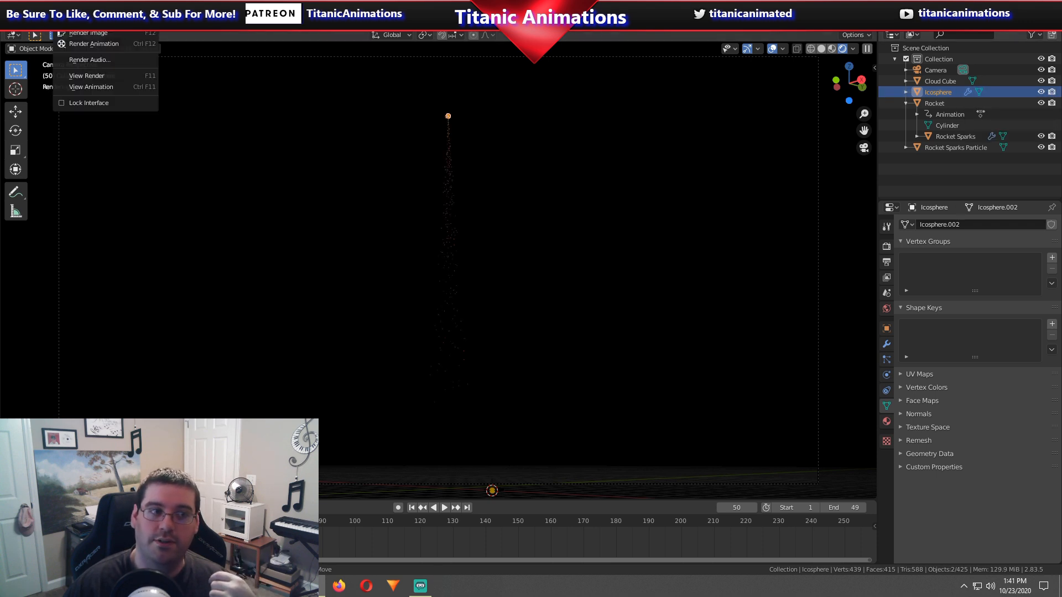
click(83, 40)
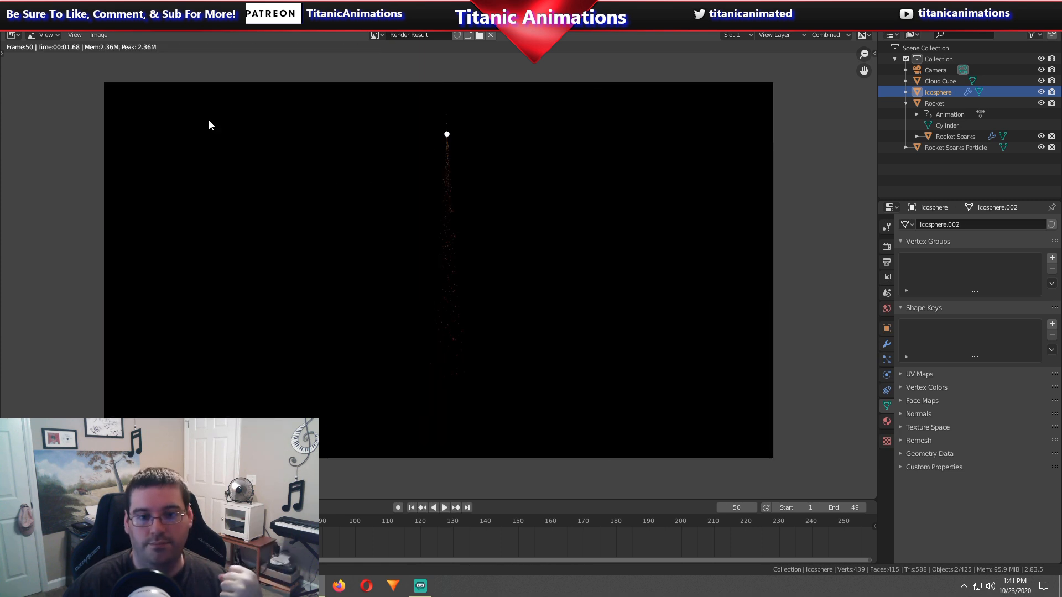
click(13, 35)
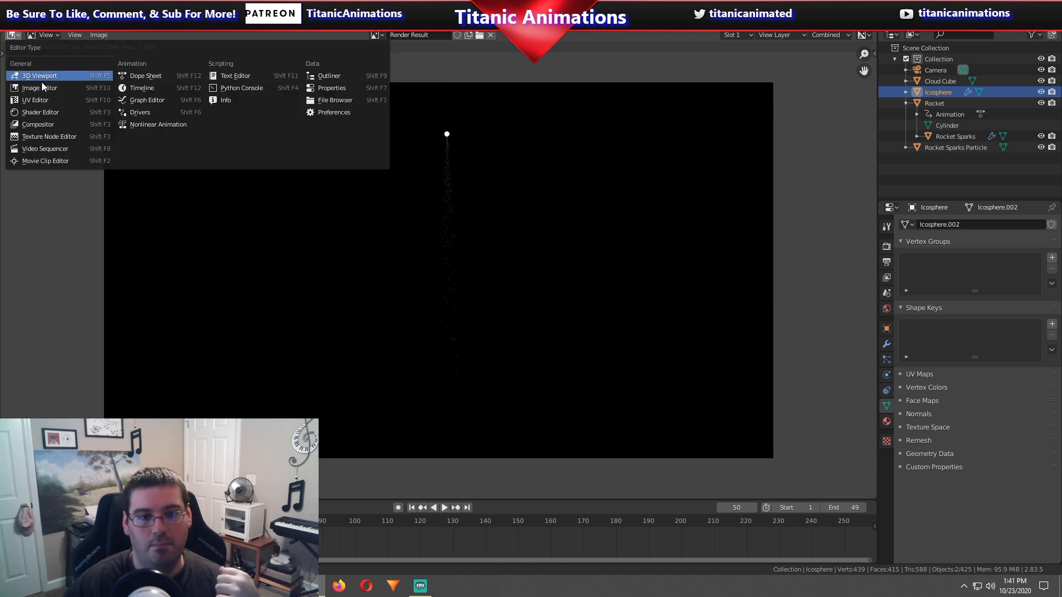
click(33, 76)
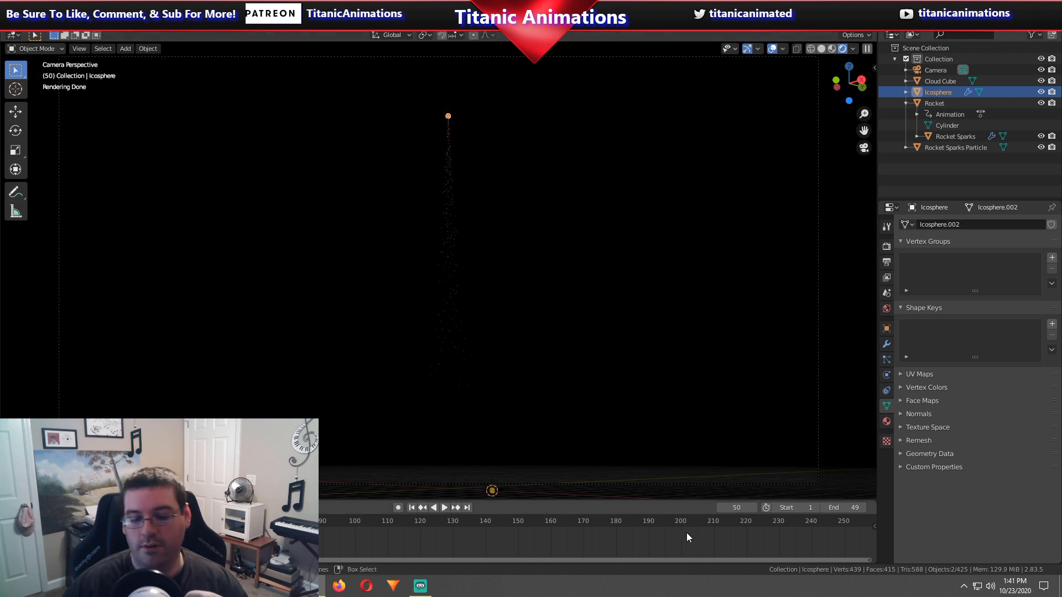
Set the scene's end frame to 150.
click(843, 507)
text(150)
key(Return)
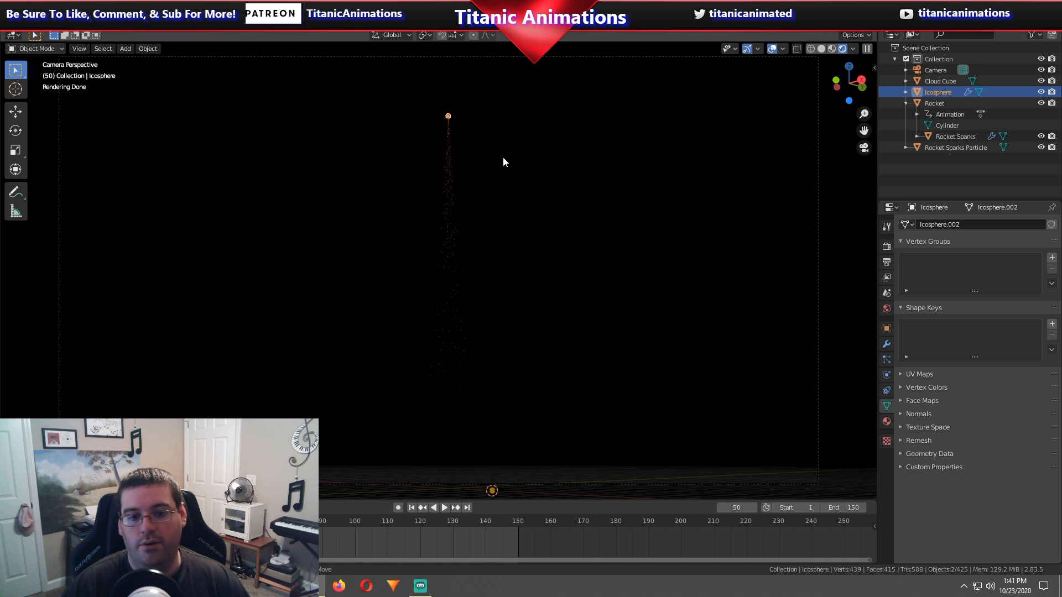
Go to frame 24, render it to check the Icosphere above the rocket sparks, and return to the 3D viewport.
click(740, 508)
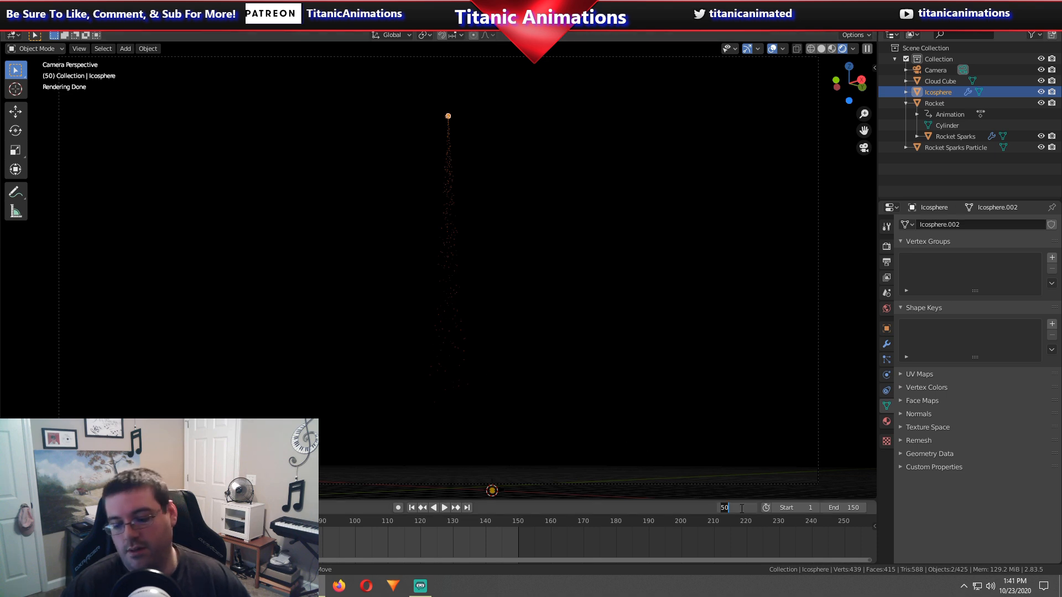
text(24)
key(Return)
click(72, 22)
click(75, 39)
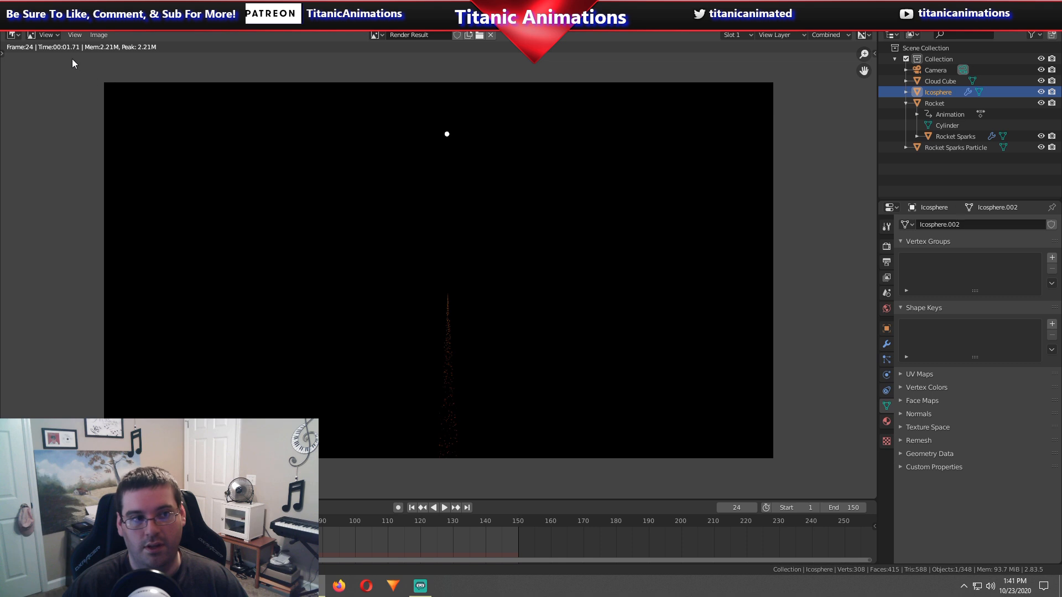
click(13, 35)
click(34, 76)
Go to frame 107, render the firework explosion as a still image, and return to the 3D viewport.
click(377, 531)
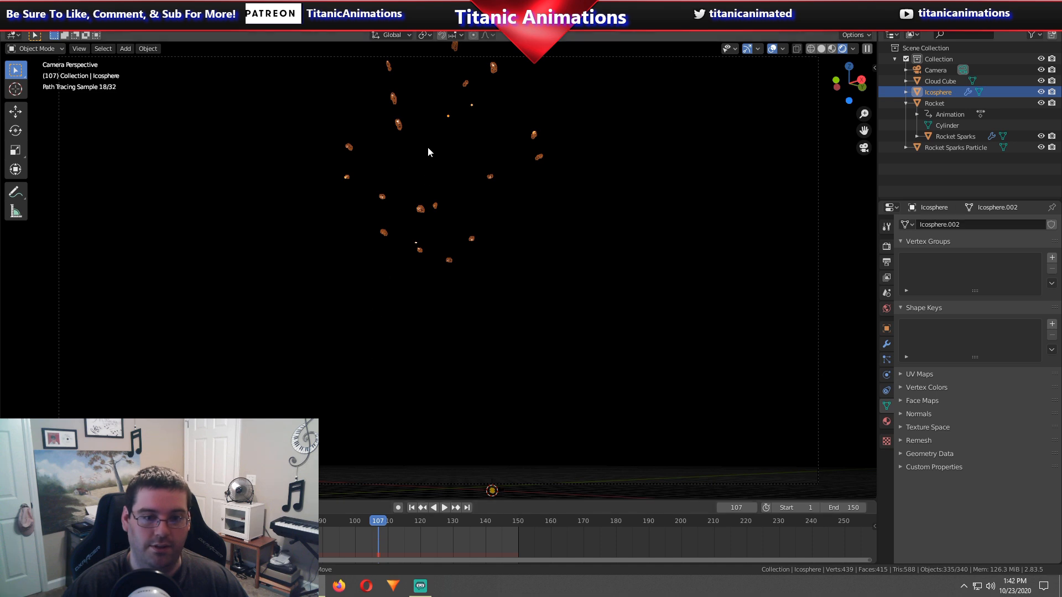
click(69, 17)
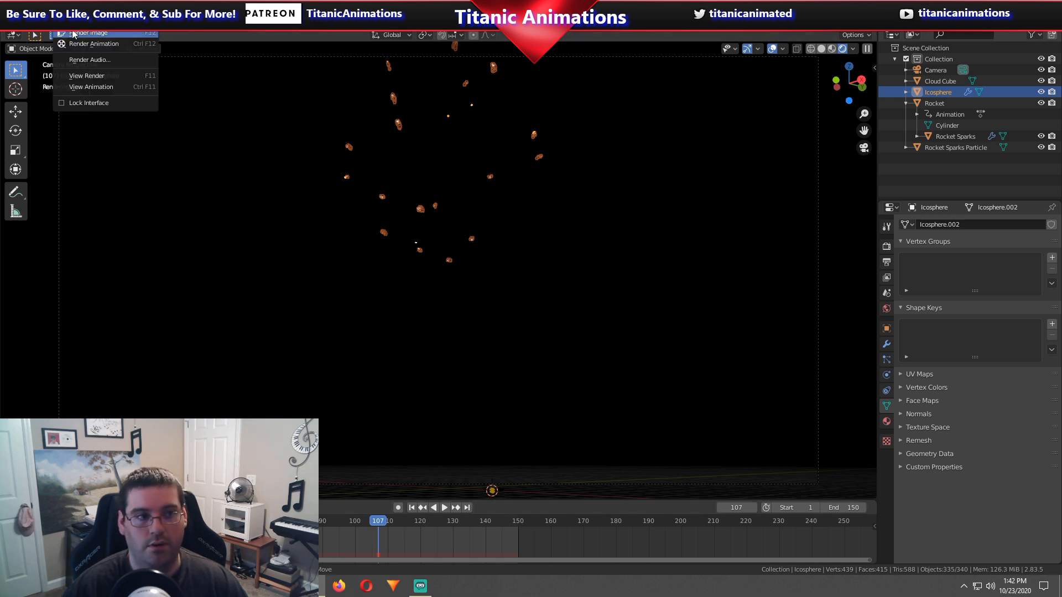
click(74, 35)
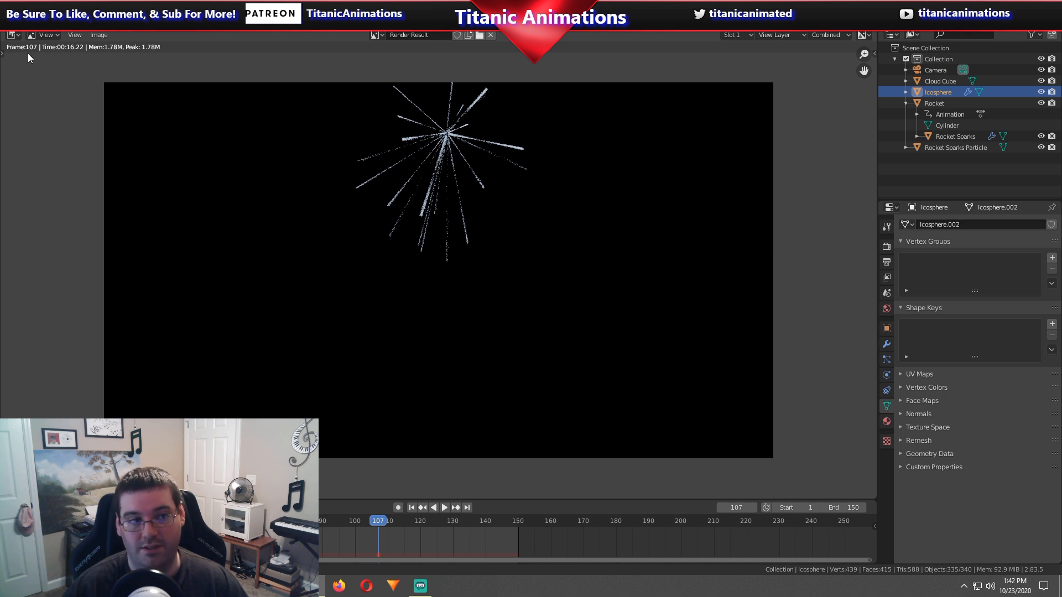
click(13, 34)
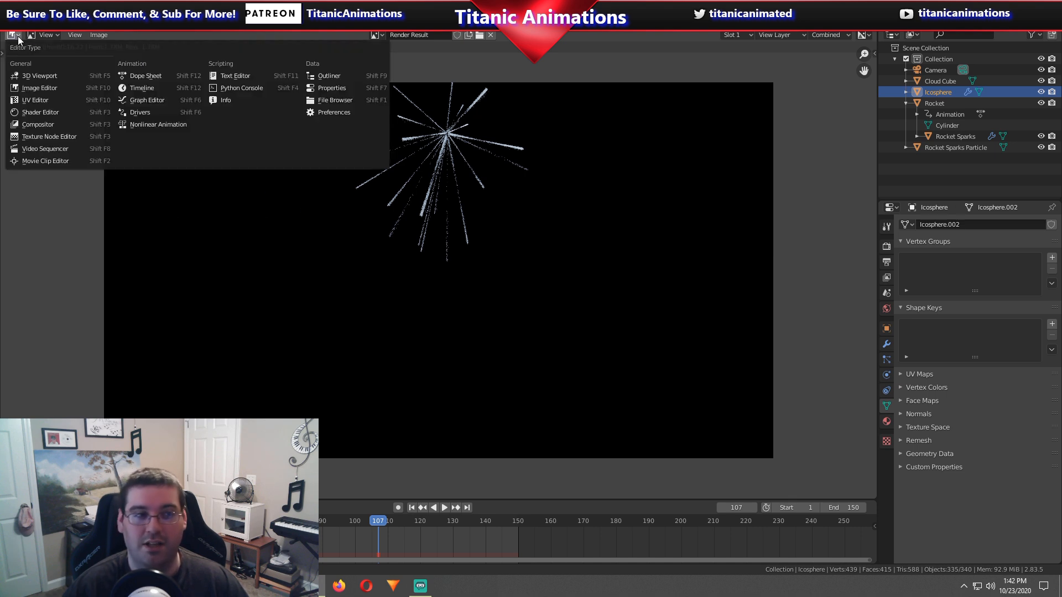
click(38, 75)
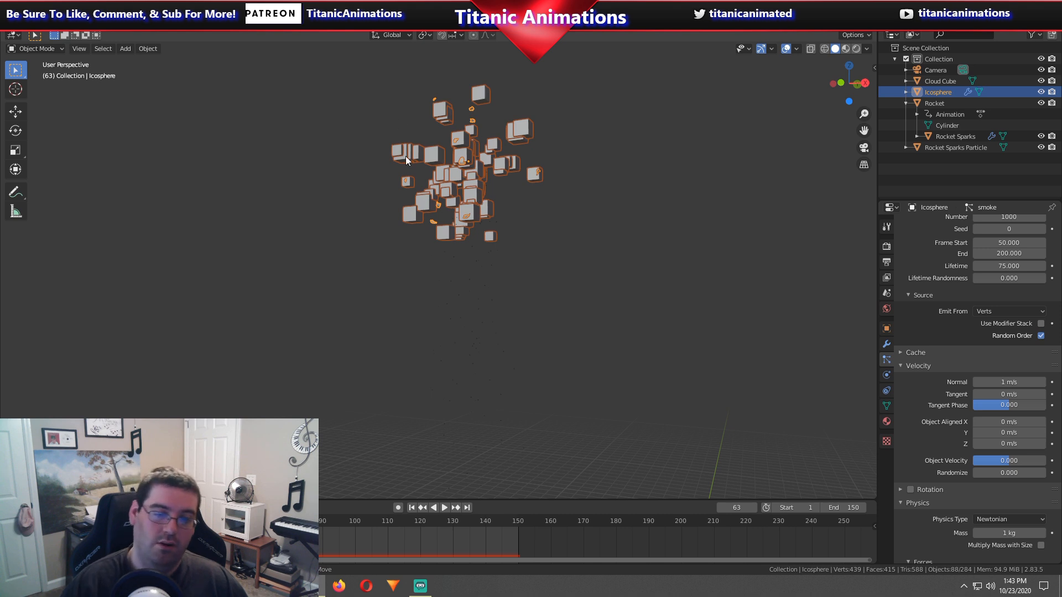
Select the Rocket Sparks and look through their particle velocity, physics and render settings.
click(462, 297)
scroll(523, 294, up, 3)
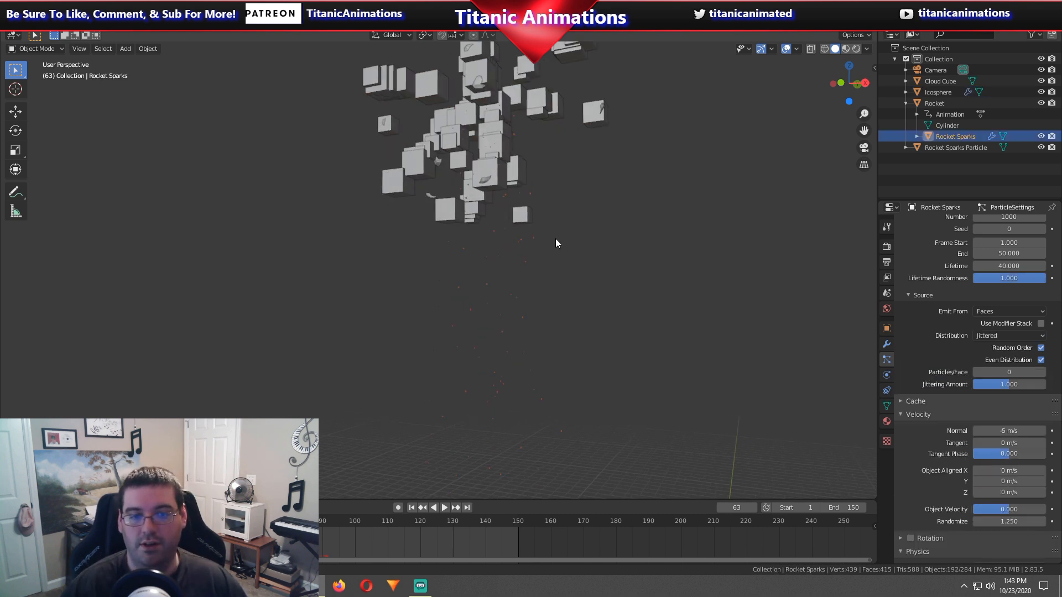
scroll(548, 266, up, 2)
scroll(916, 394, down, 6)
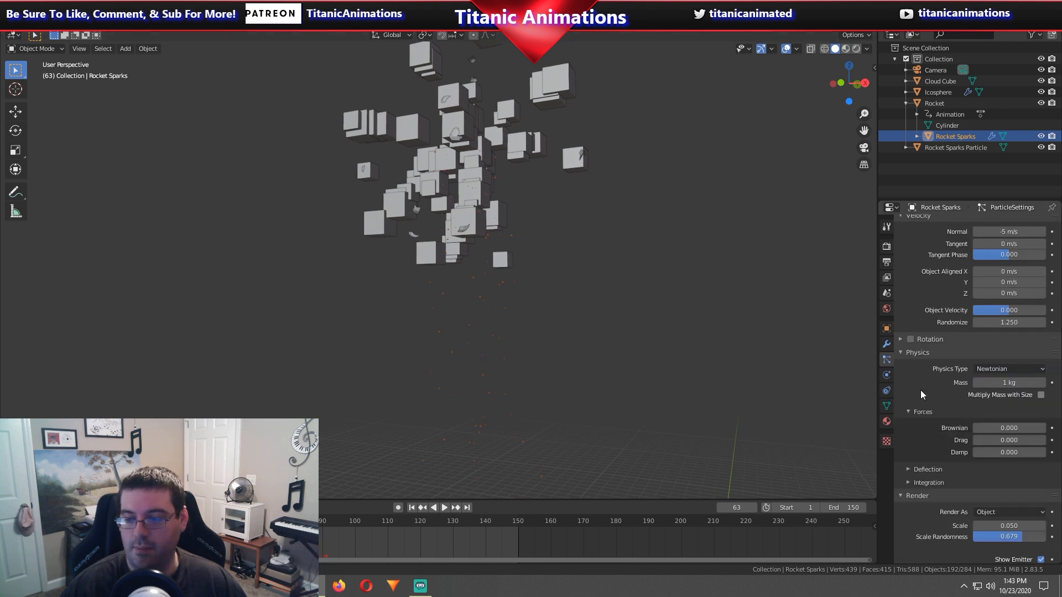
Select the Icosphere, review its smoke particle settings, and bake all dynamics from the particle cache.
click(467, 221)
scroll(937, 386, down, 2)
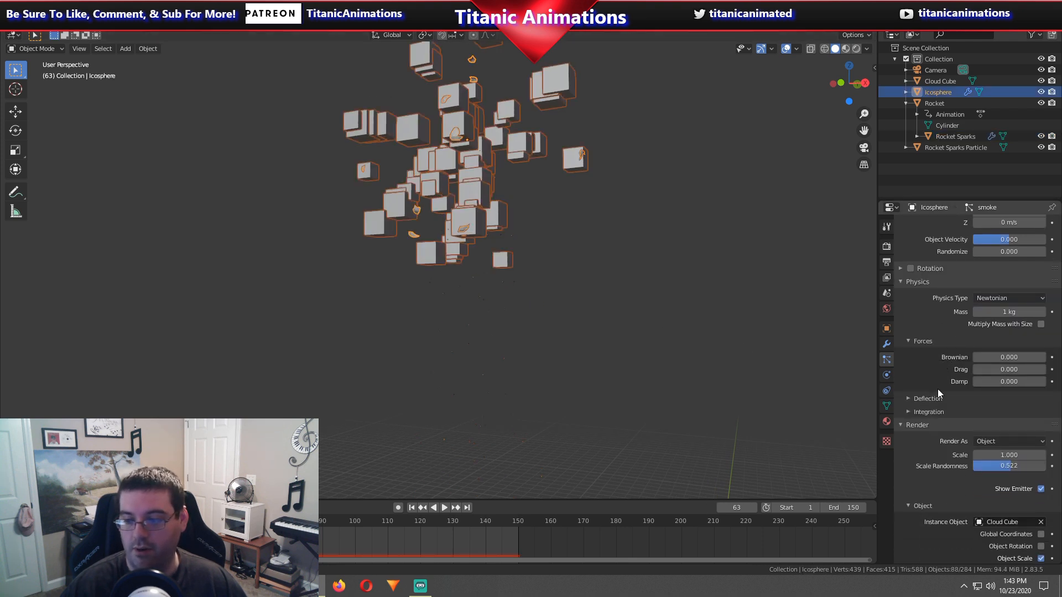
scroll(937, 393, down, 2)
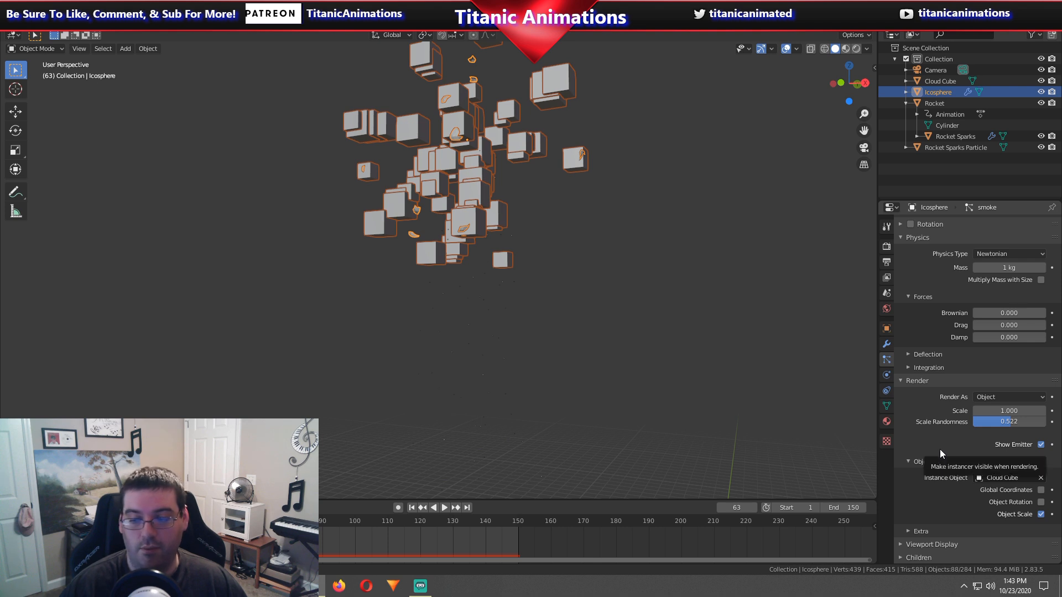
scroll(934, 409, up, 4)
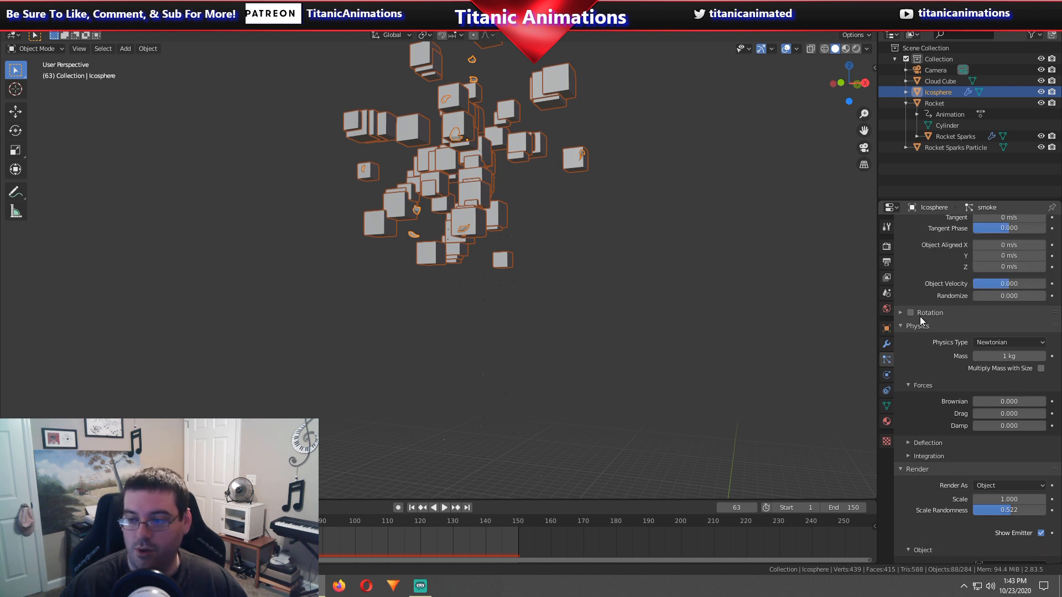
scroll(920, 343, down, 7)
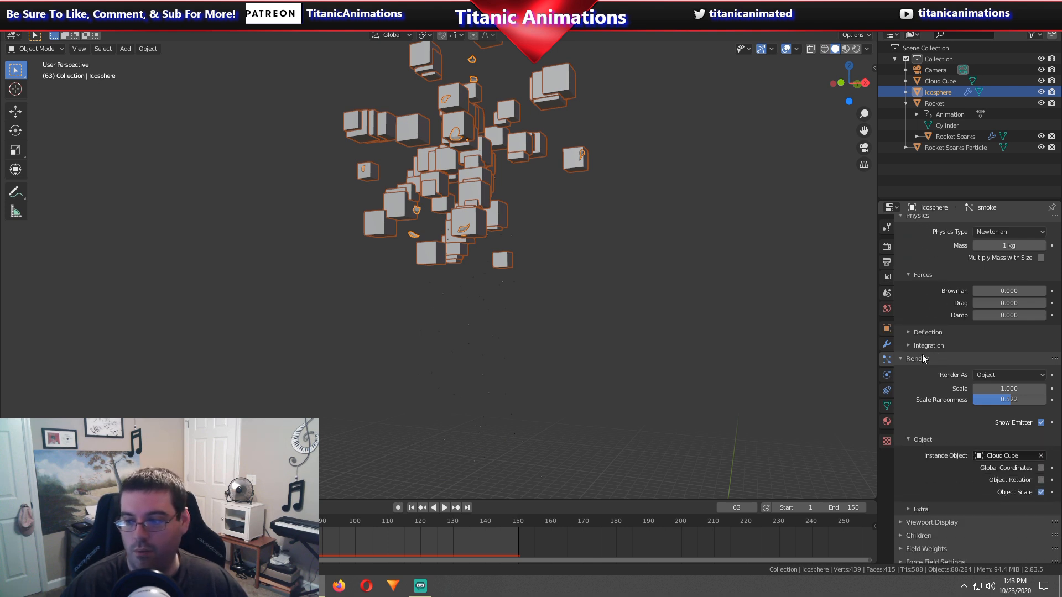
scroll(921, 410, up, 13)
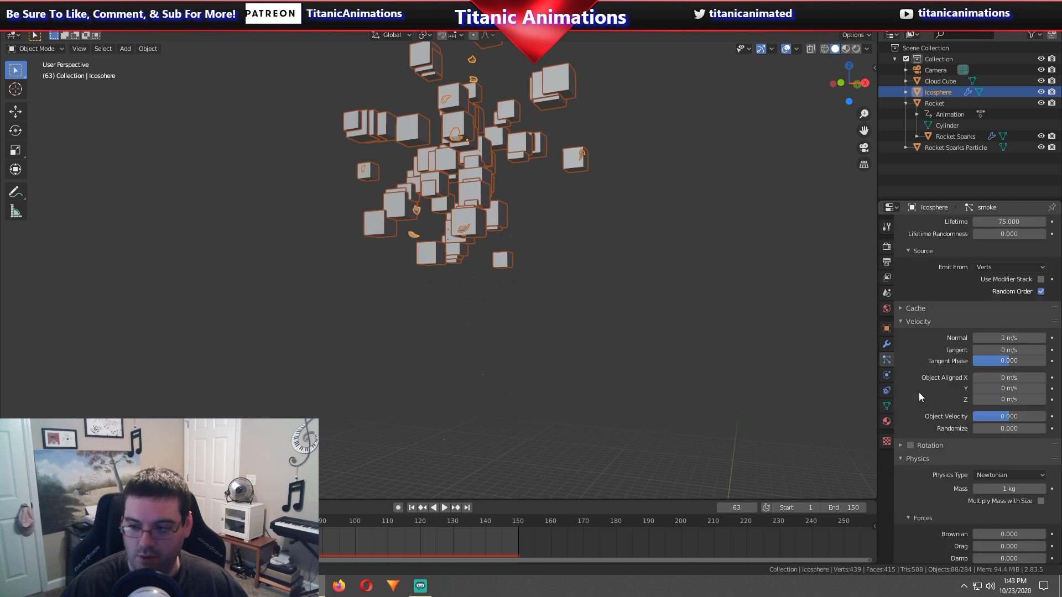
click(922, 310)
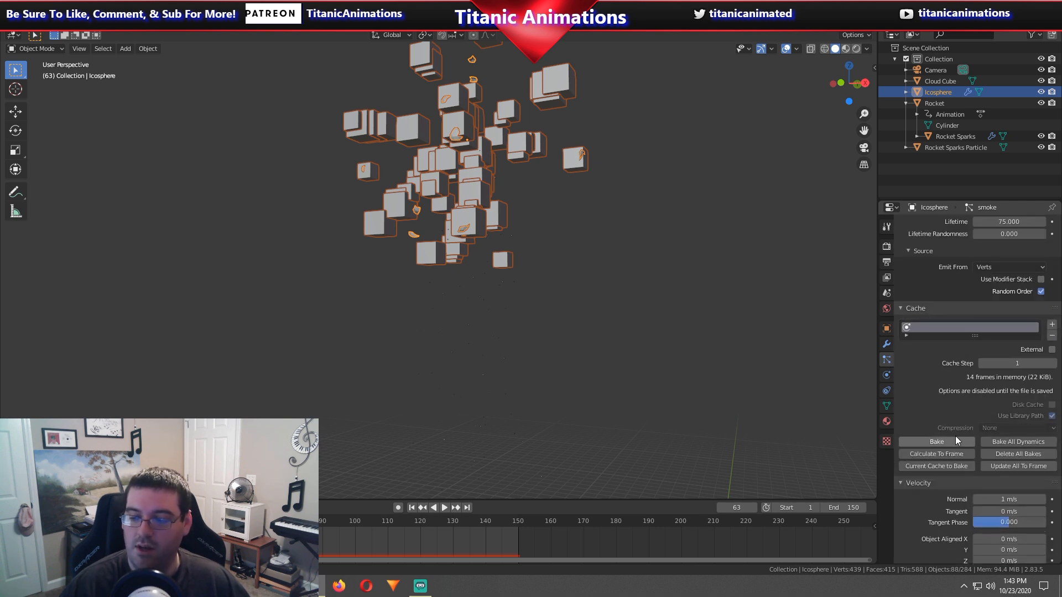
click(993, 442)
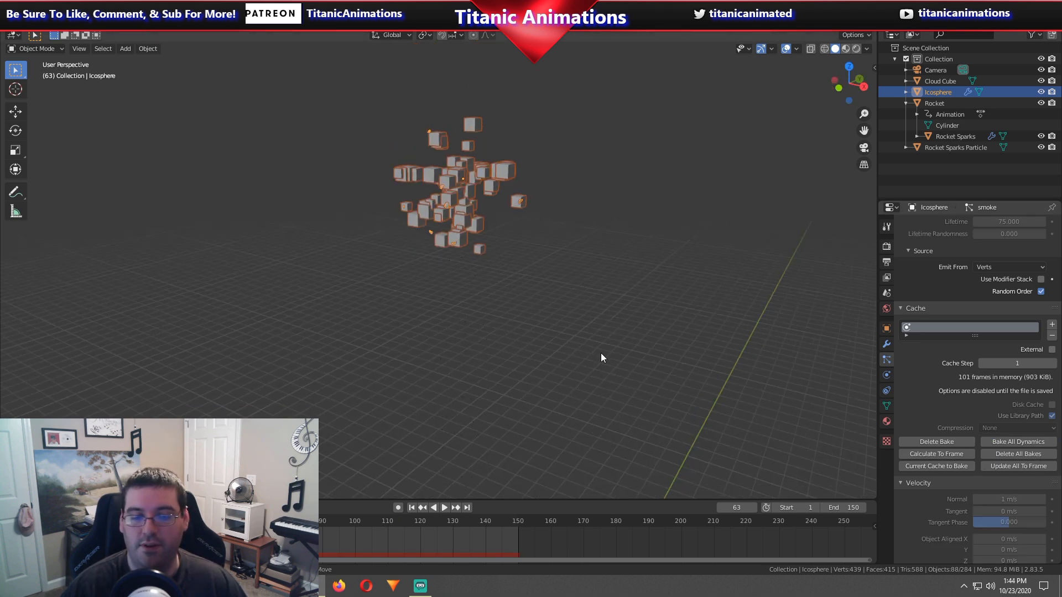
Examine the Icosphere's exploding smoke-cube fragments at frame 63 from several angles and distances.
shift+middle_drag(586, 350, 680, 404)
scroll(562, 396, up, 5)
scroll(561, 395, down, 4)
scroll(655, 391, up, 3)
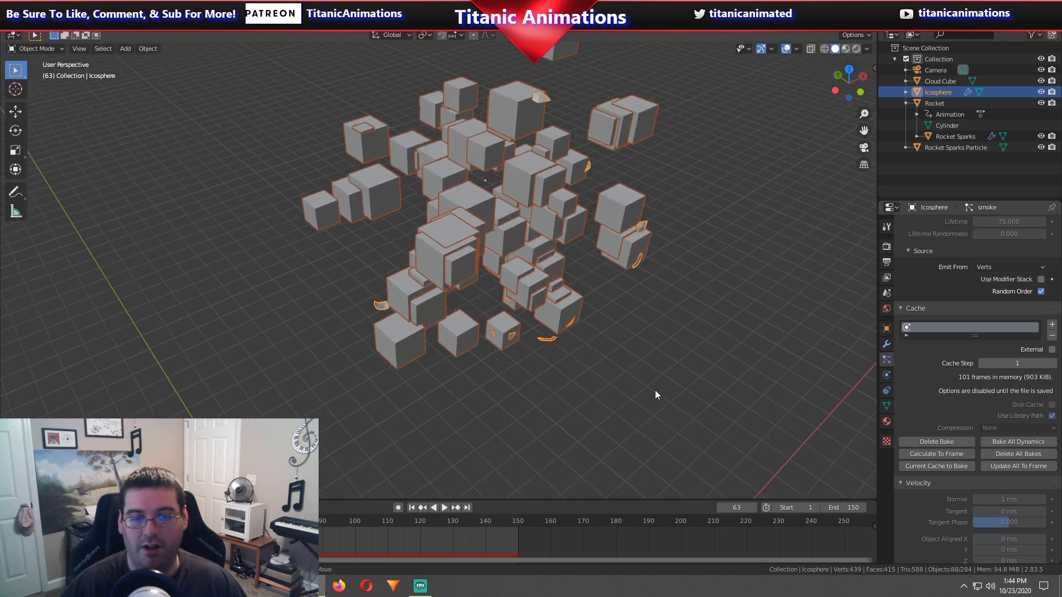
scroll(481, 325, down, 6)
shift+scroll(482, 328, down, 10)
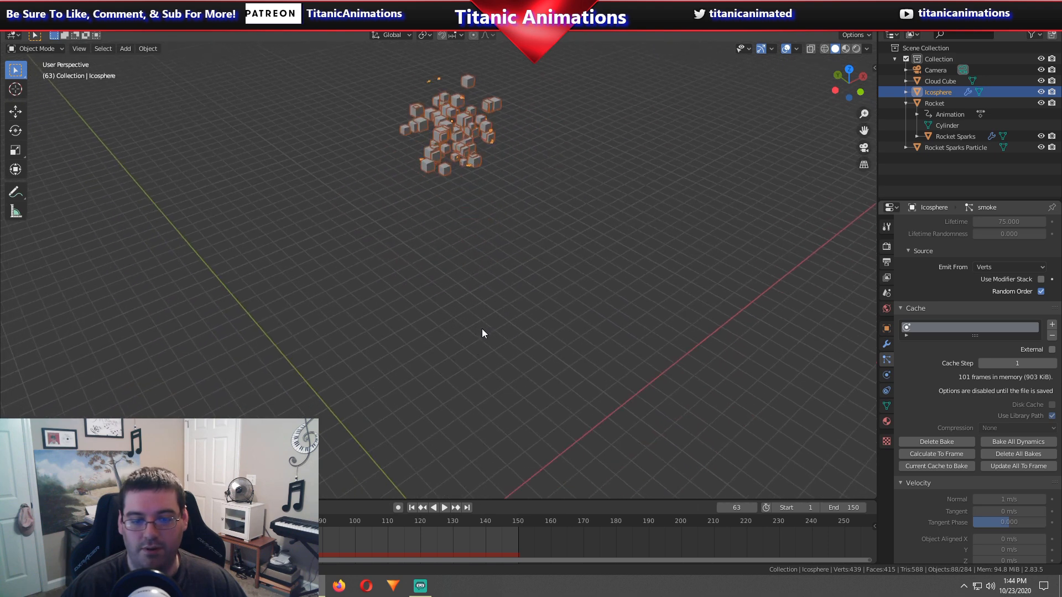
middle_drag(479, 329, 396, 296)
scroll(378, 243, down, 4)
scroll(385, 264, up, 6)
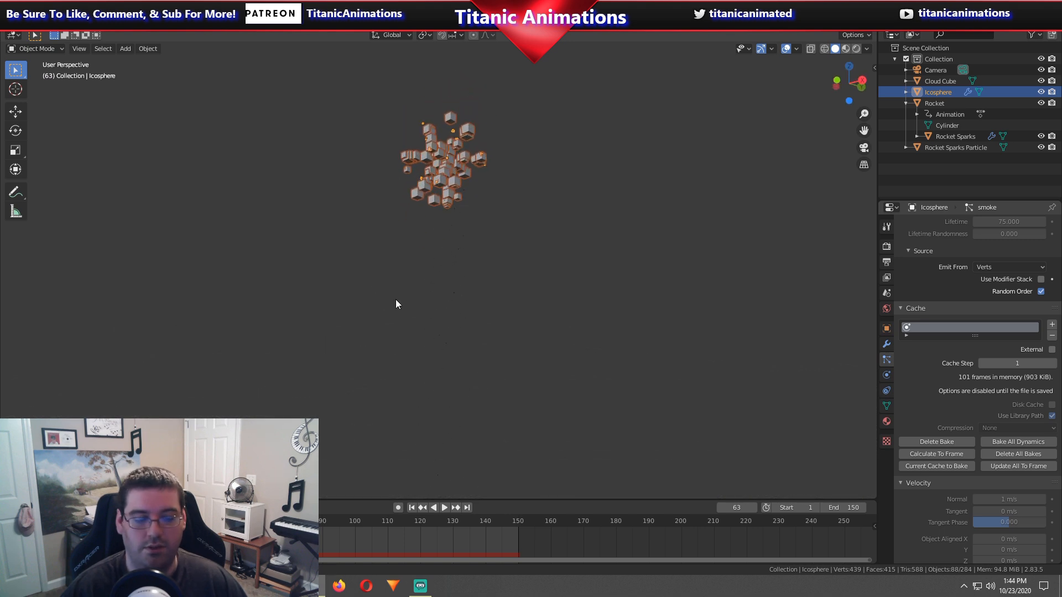
Switch to the camera view, render frame 63 as a still image, and return to the 3D viewport.
key(KP_0)
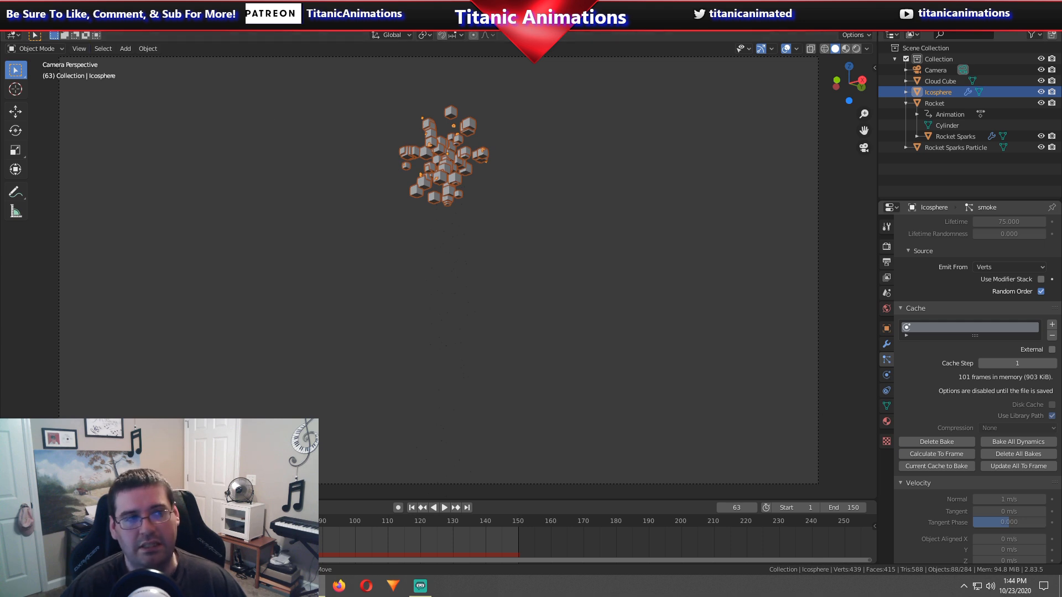
click(62, 7)
click(72, 35)
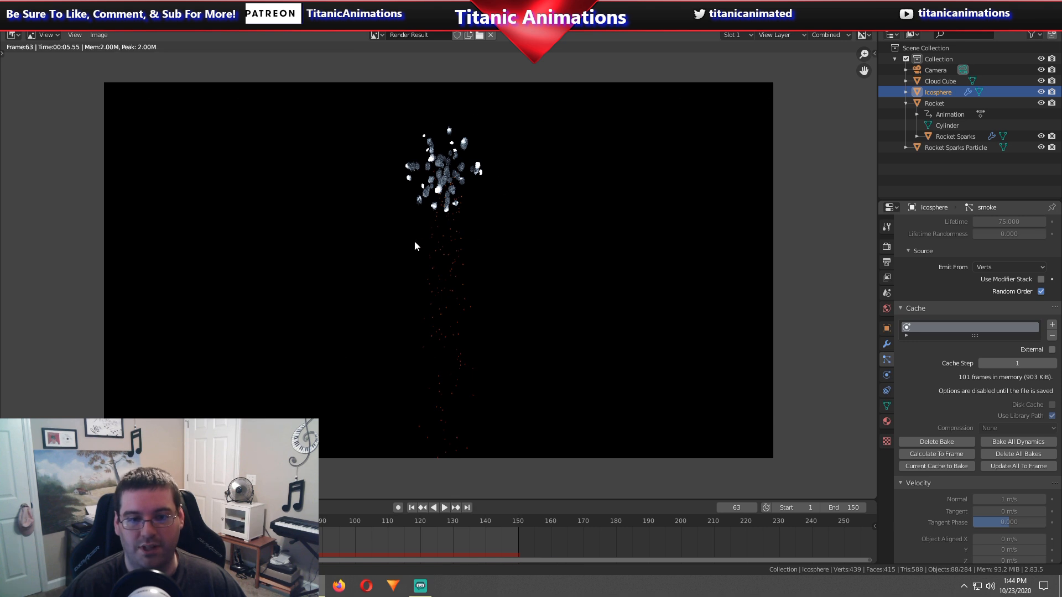
click(13, 34)
click(46, 73)
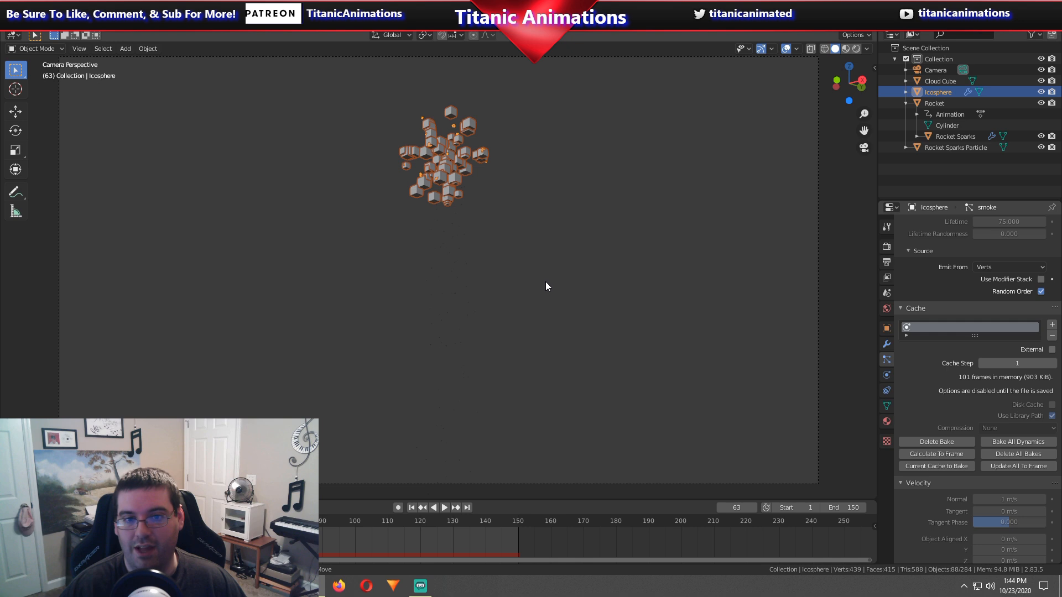
Show the viewport in rendered shading and inspect the smoking fragments close up through the camera.
click(859, 48)
middle_drag(492, 147, 496, 231)
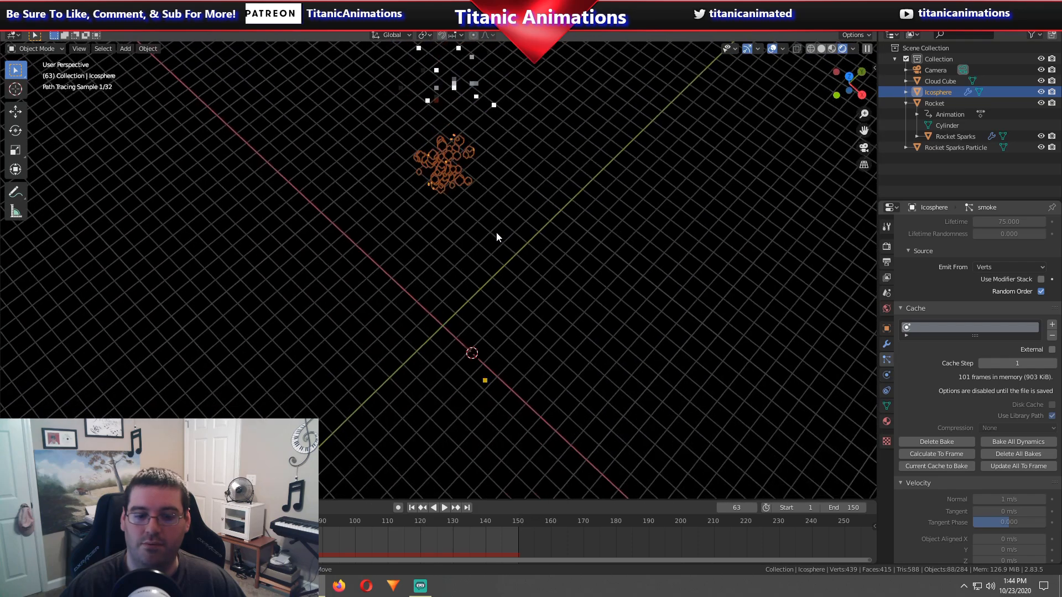
key(KP_0)
shift+middle_drag(498, 312, 494, 474)
scroll(496, 397, up, 4)
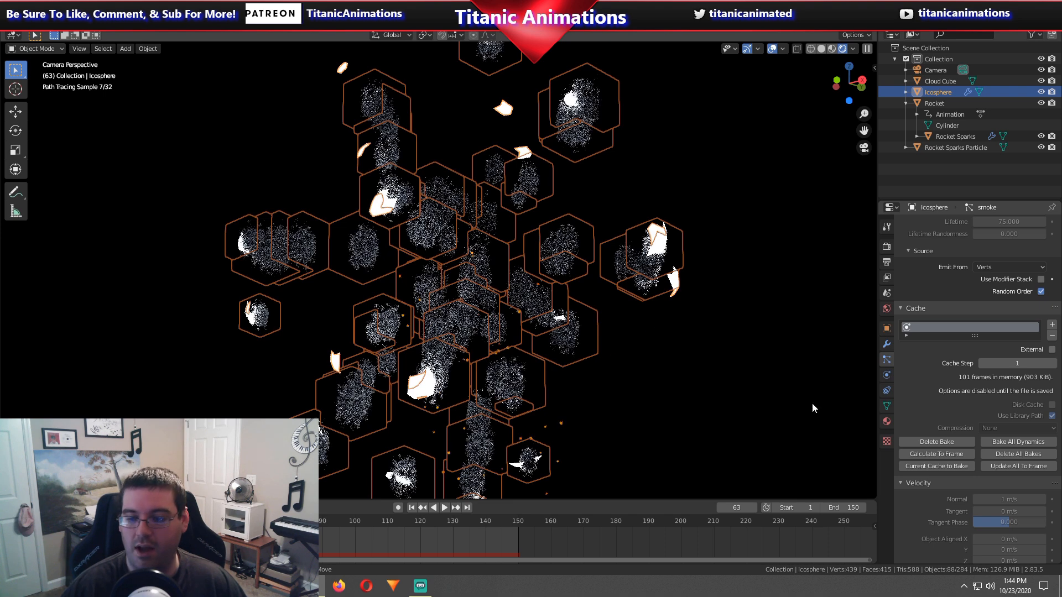
Set the Camera's depth of field aperture F-Stop to 10.
click(936, 71)
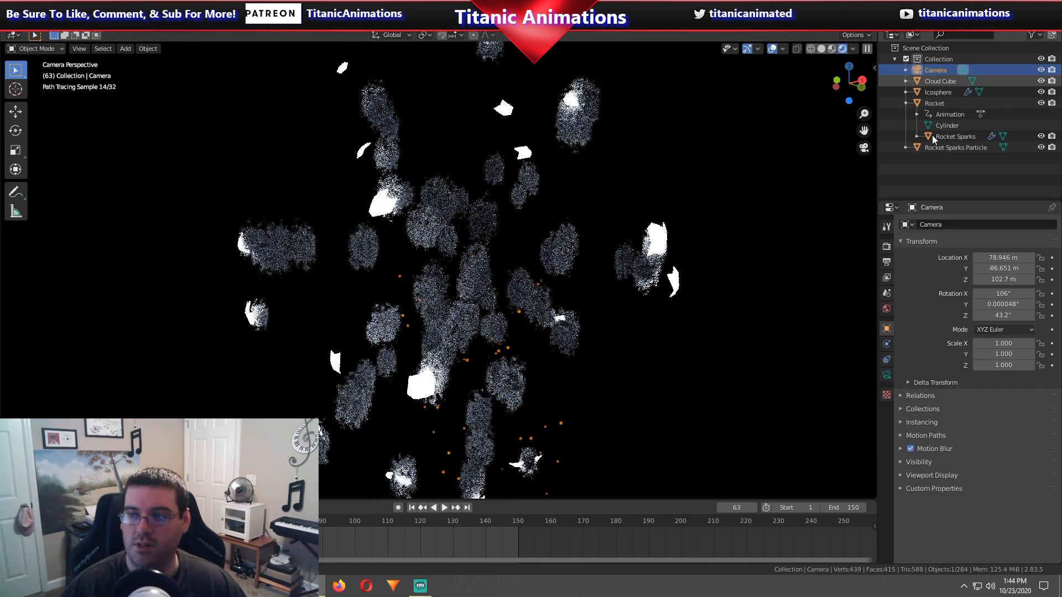
click(886, 376)
click(1009, 479)
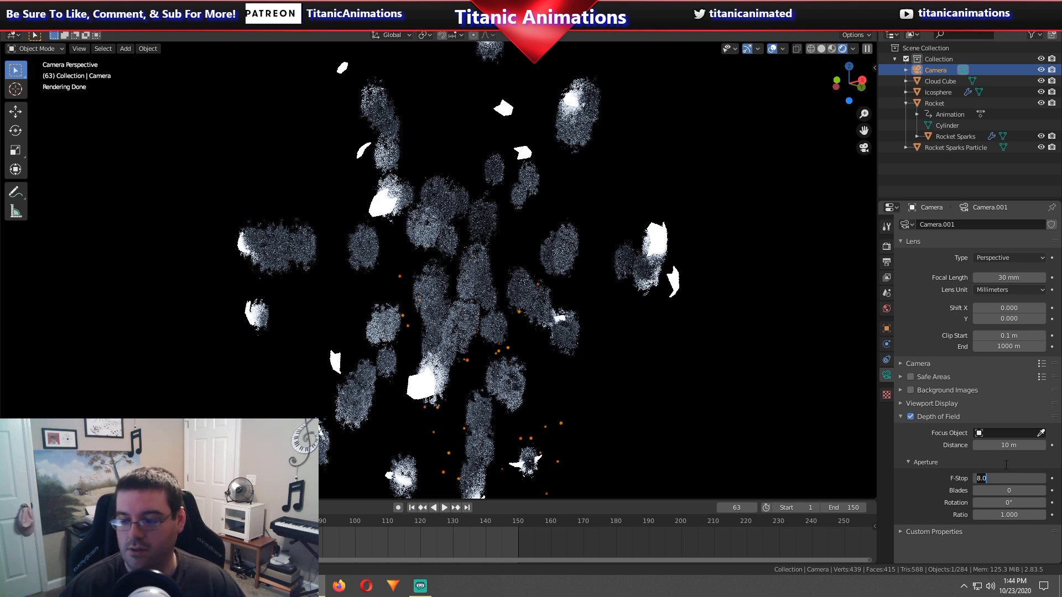
text(10)
key(Return)
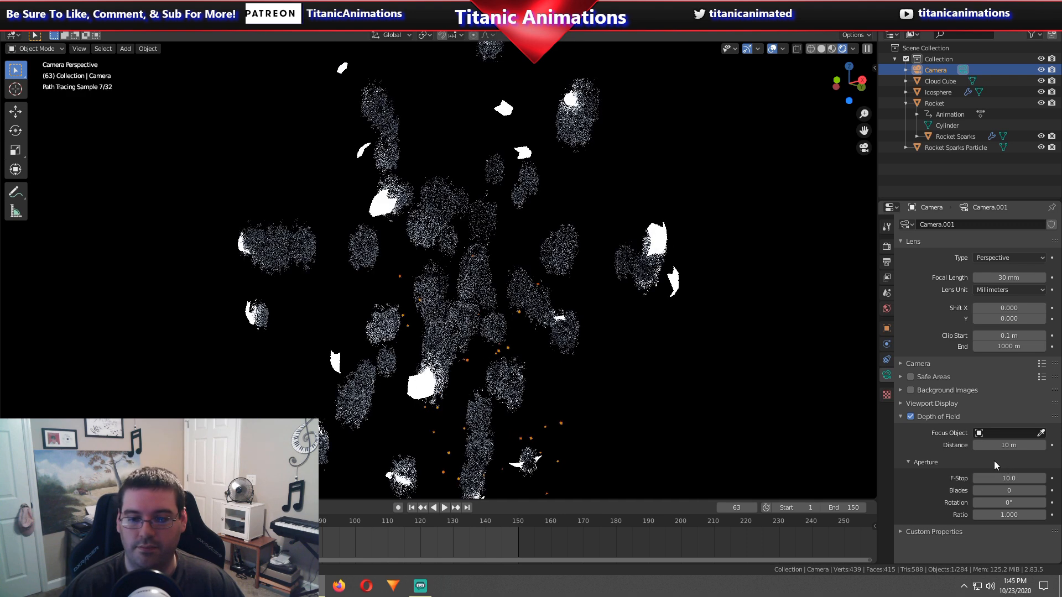
Enable Adaptive Sampling for the Cycles render.
scroll(638, 354, down, 1)
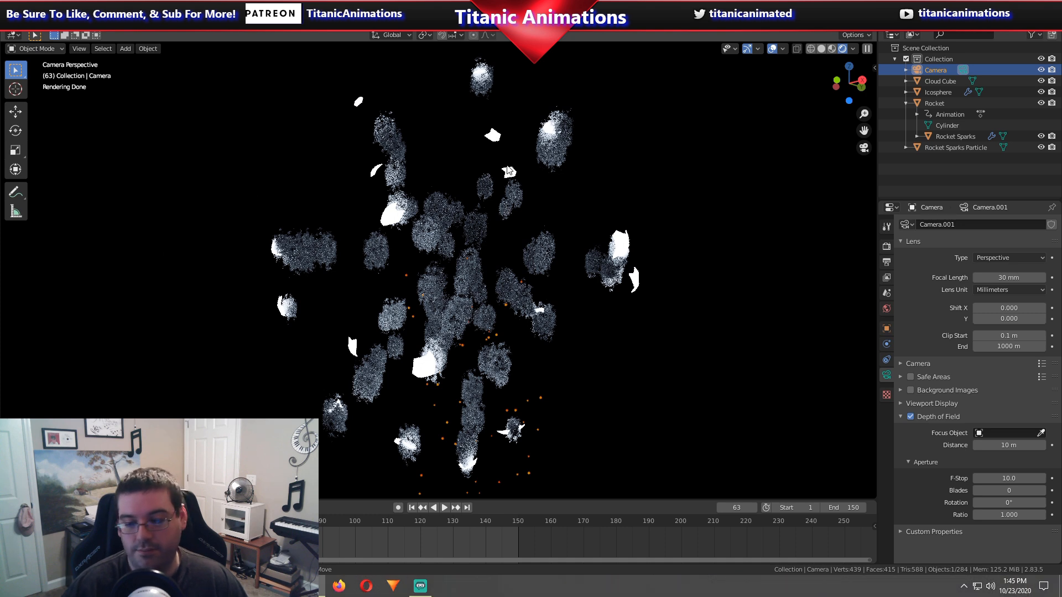
click(886, 246)
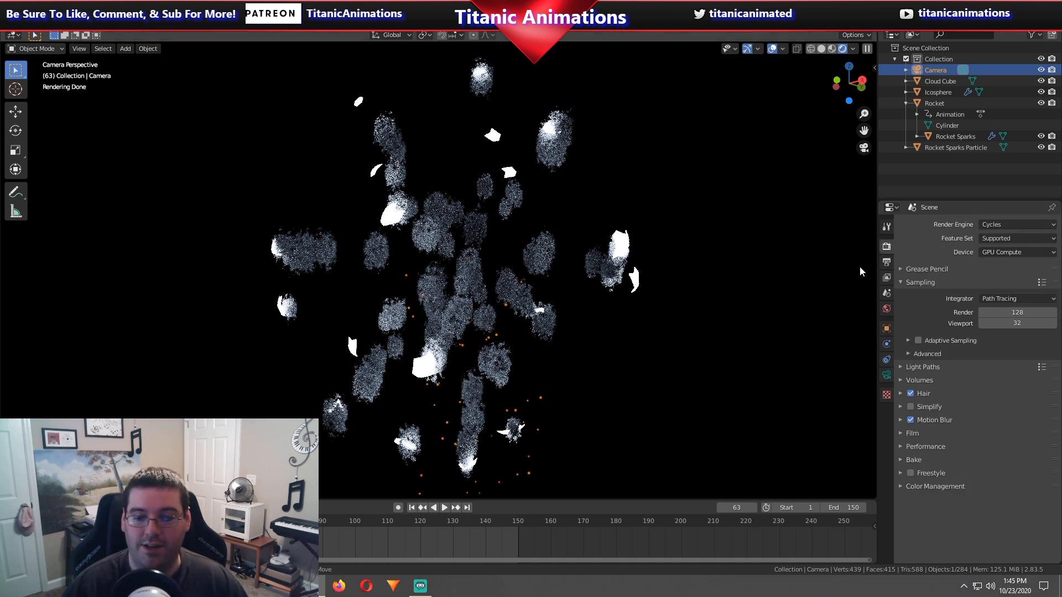
click(917, 341)
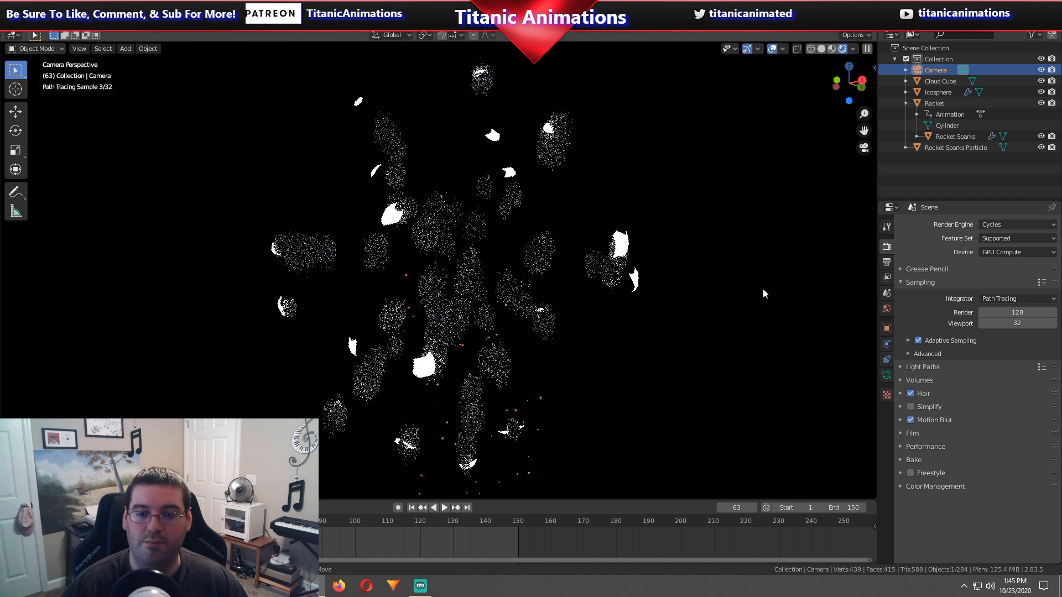